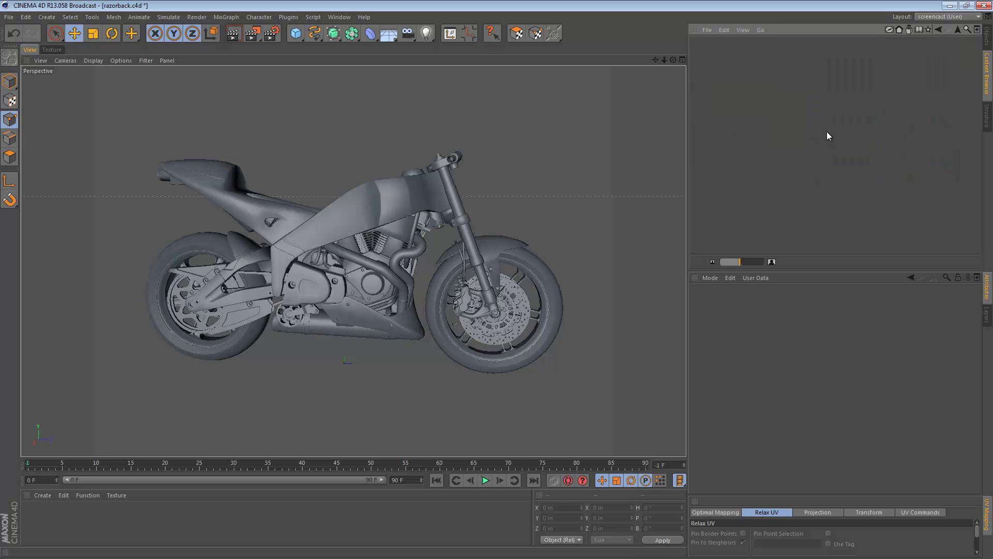
Browse the FLIR folder for reference images of infrared cameras, and return to its parent folder
{"action": "left_click", "coordinate": [937, 30]}
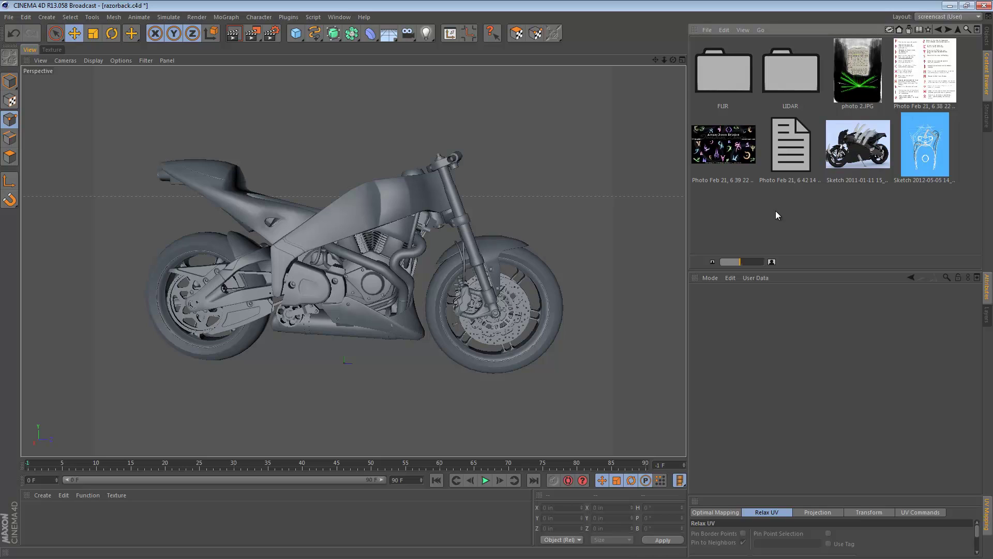
{"action": "double_click", "coordinate": [723, 73]}
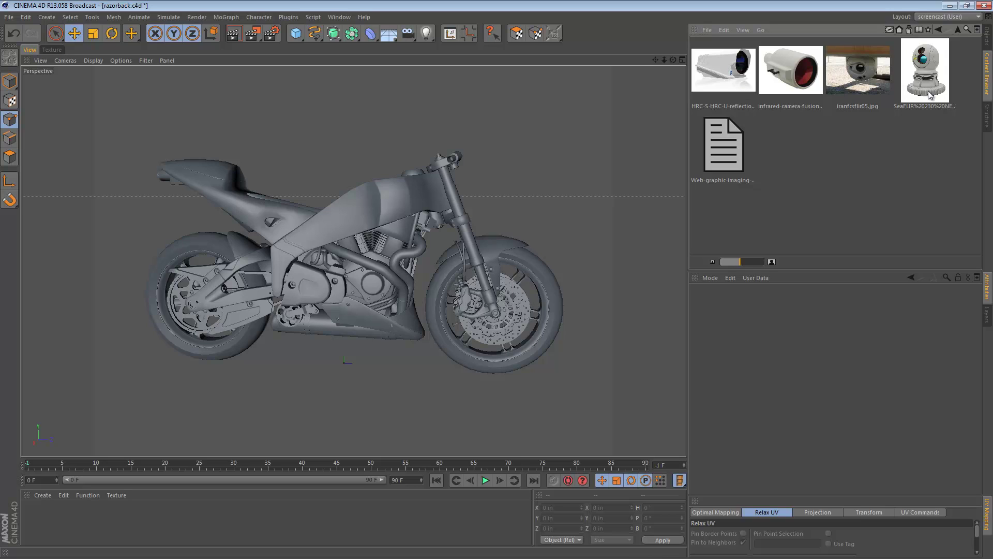
{"action": "left_click", "coordinate": [938, 29]}
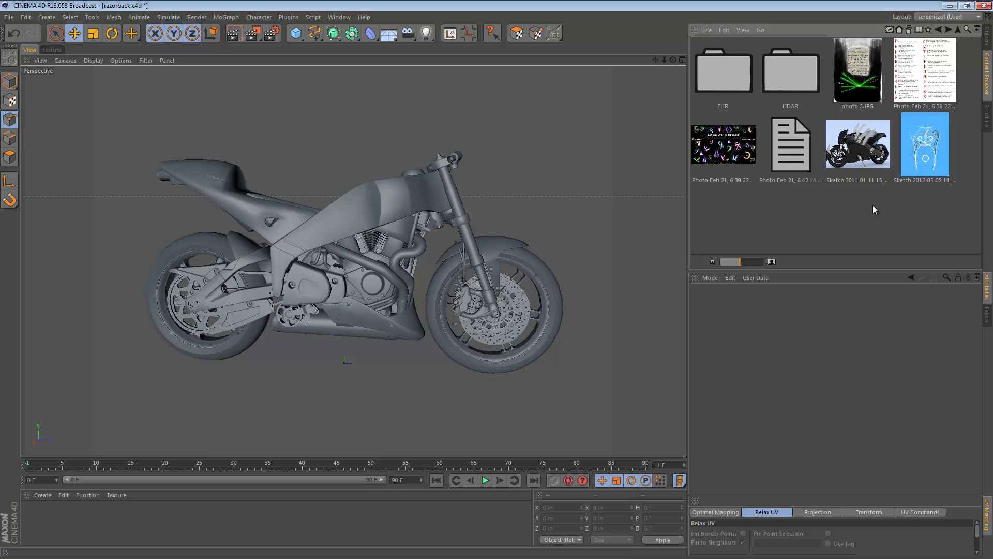
View stanley.jpg from the LIDAR folder, examining the roof-mounted sensors and the LIDAR description up close
{"action": "double_click", "coordinate": [802, 62]}
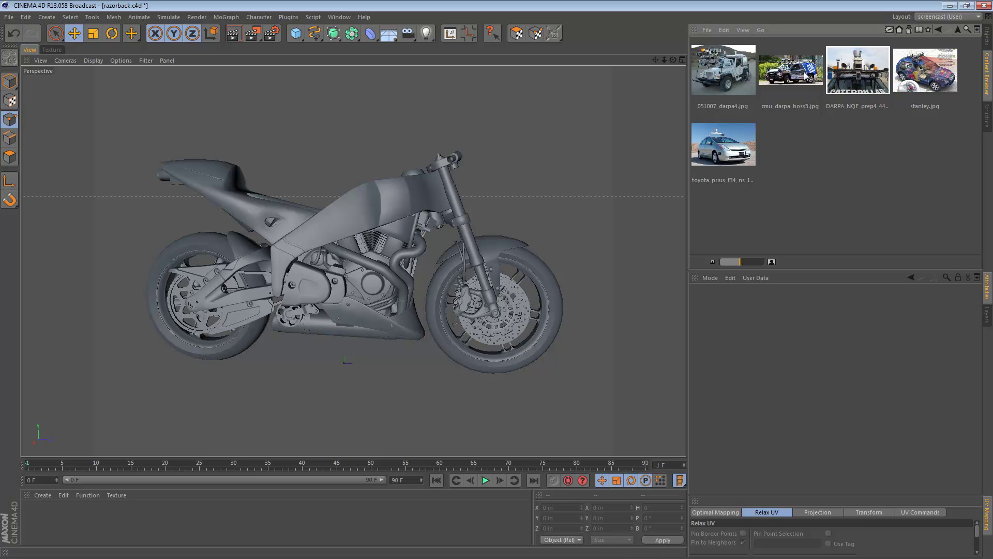
{"action": "double_click", "coordinate": [916, 72]}
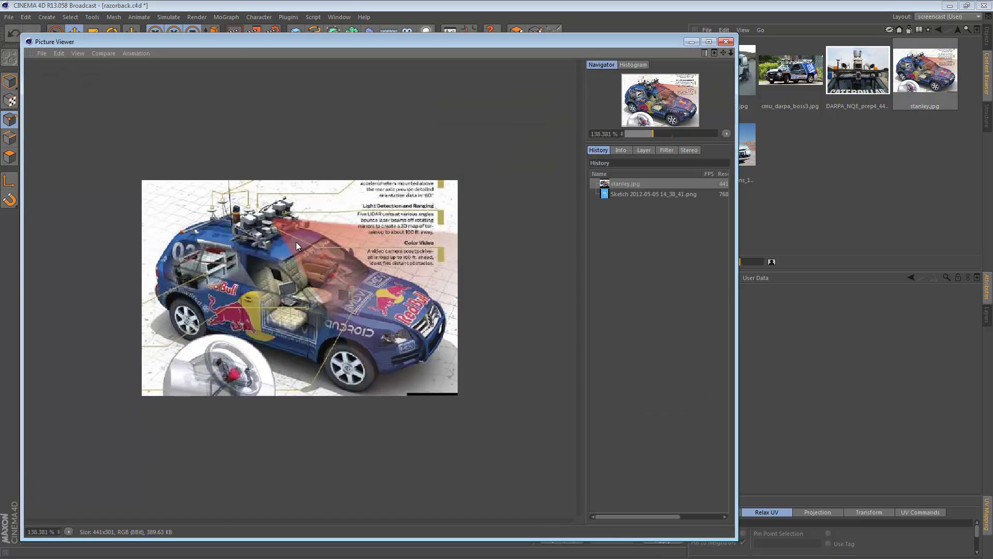
{"action": "scroll", "coordinate": [499, 300], "scroll_direction": "up", "scroll_amount": 5}
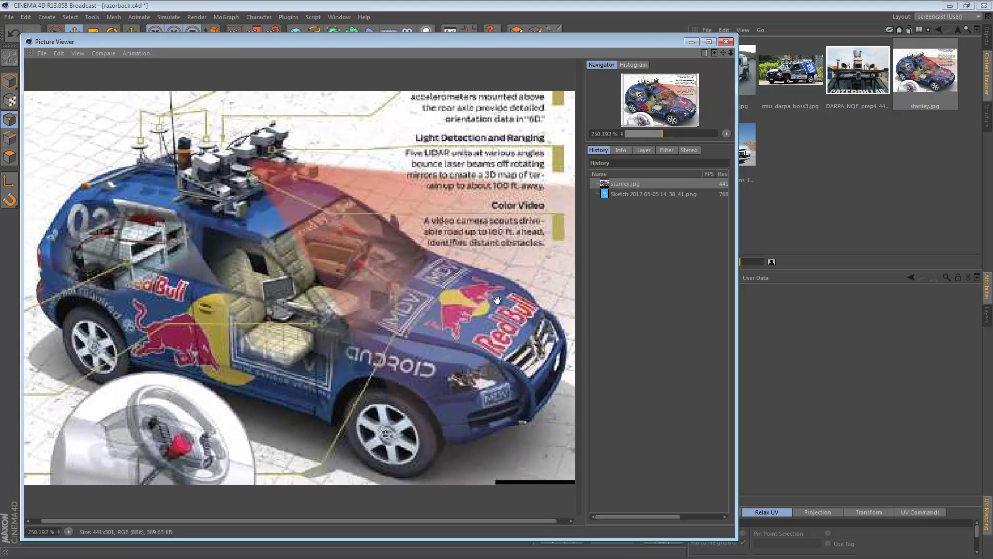
{"action": "scroll", "coordinate": [376, 263], "scroll_direction": "up", "scroll_amount": 1}
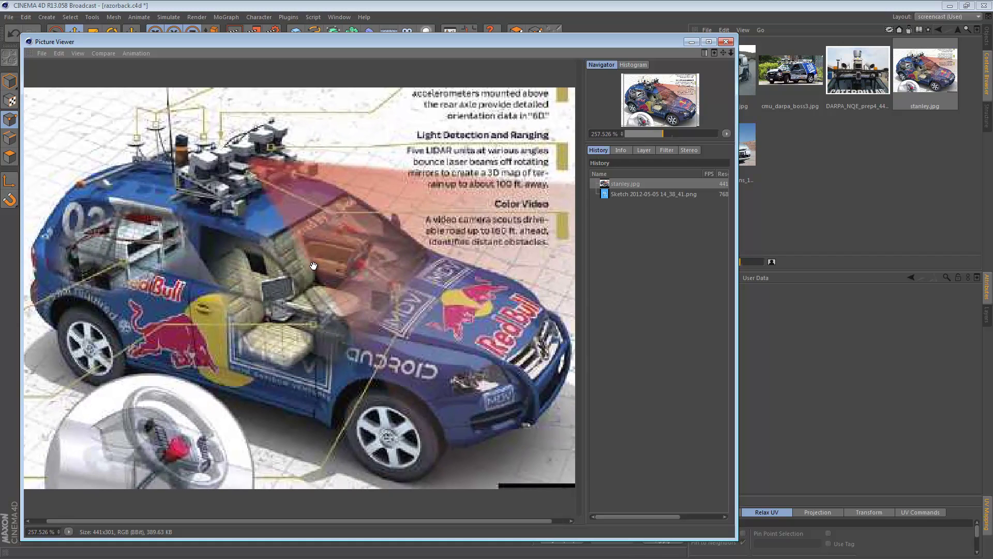
{"action": "right_click_drag", "start_coordinate": [222, 156], "coordinate": [497, 300], "text": "alt"}
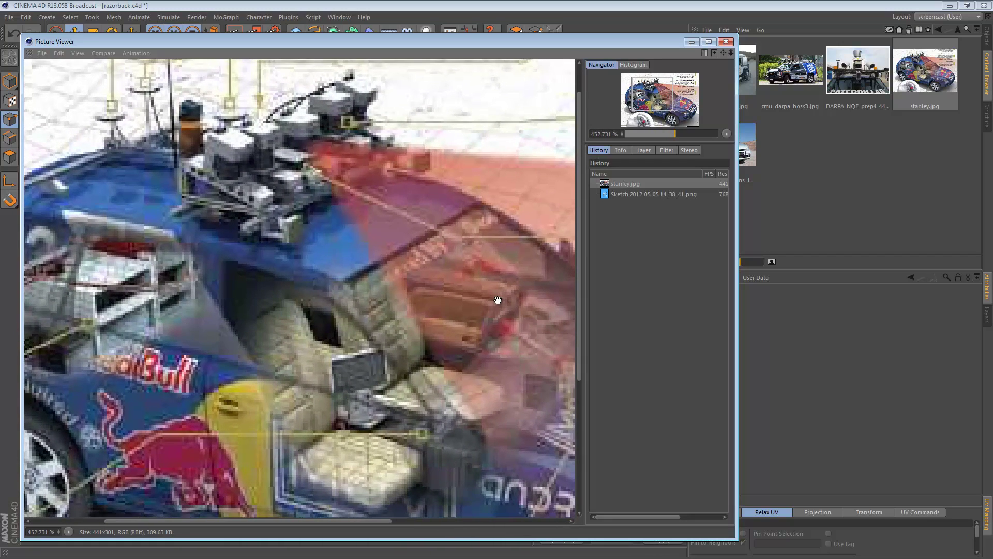
{"action": "left_click_drag", "start_coordinate": [222, 155], "coordinate": [181, 199]}
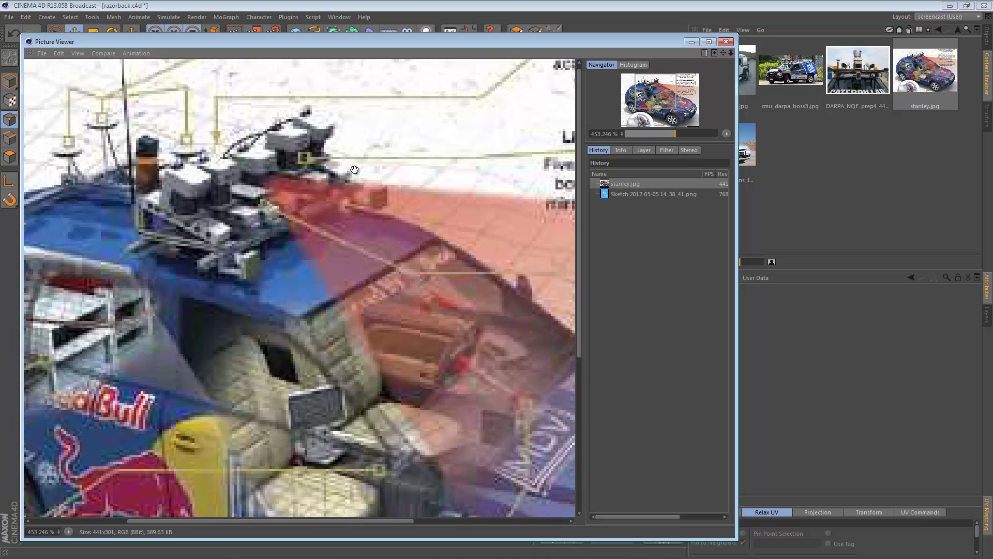
{"action": "right_click_drag", "start_coordinate": [377, 223], "coordinate": [490, 301], "text": "alt"}
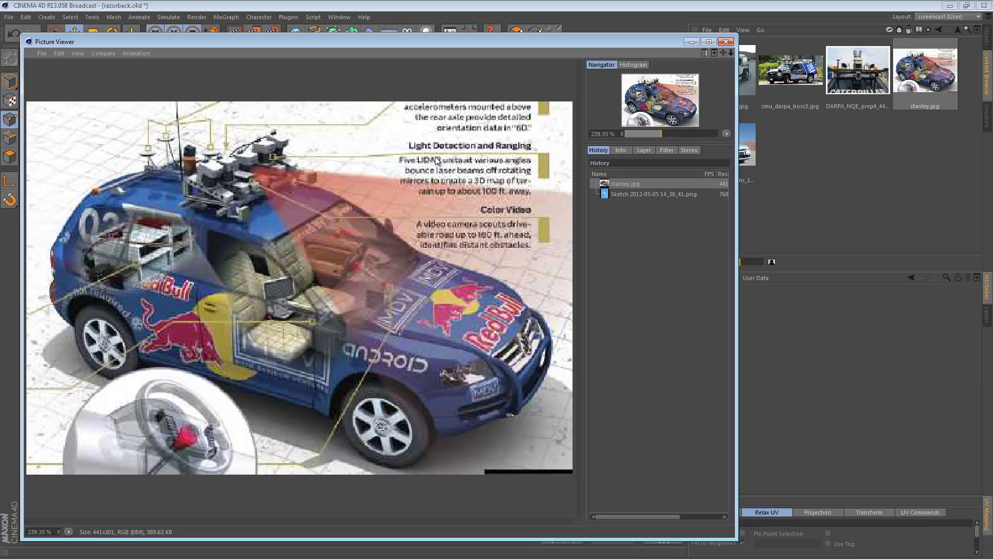
{"action": "right_click_drag", "start_coordinate": [455, 189], "coordinate": [499, 299], "text": "alt"}
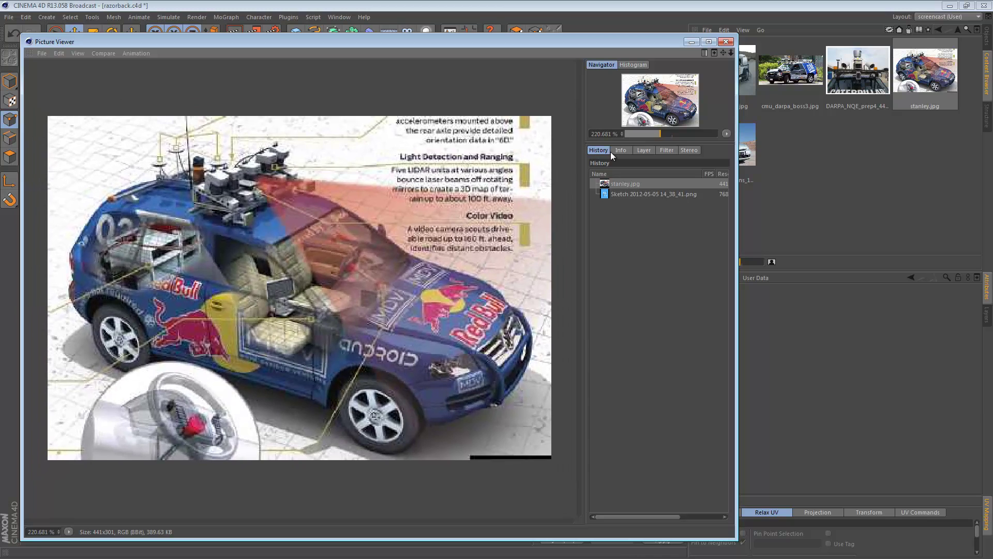
{"action": "left_click", "coordinate": [726, 42]}
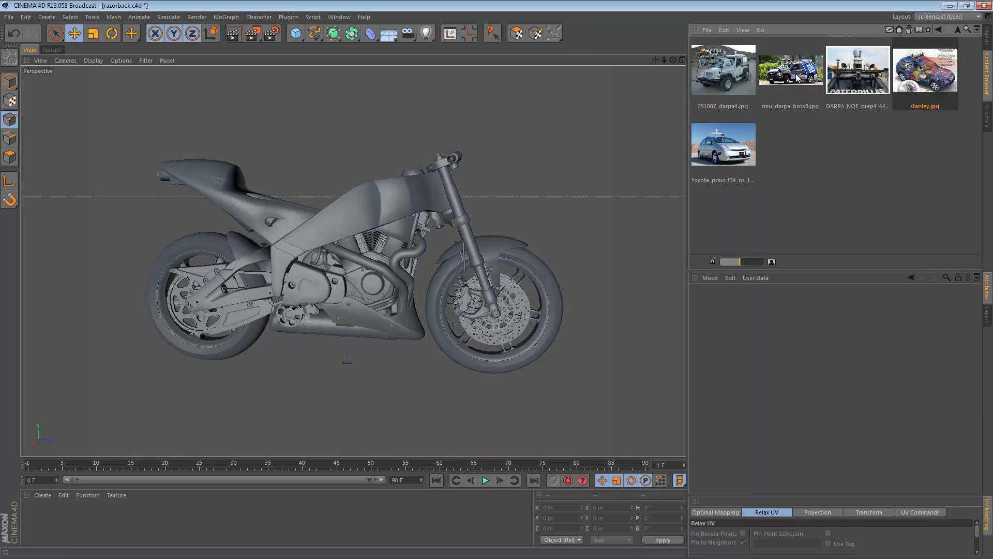
View the sensor rigs in 051007_darpa4.jpg and the Toyota Prius photo, and return to the parent reference folder
{"action": "double_click", "coordinate": [745, 75]}
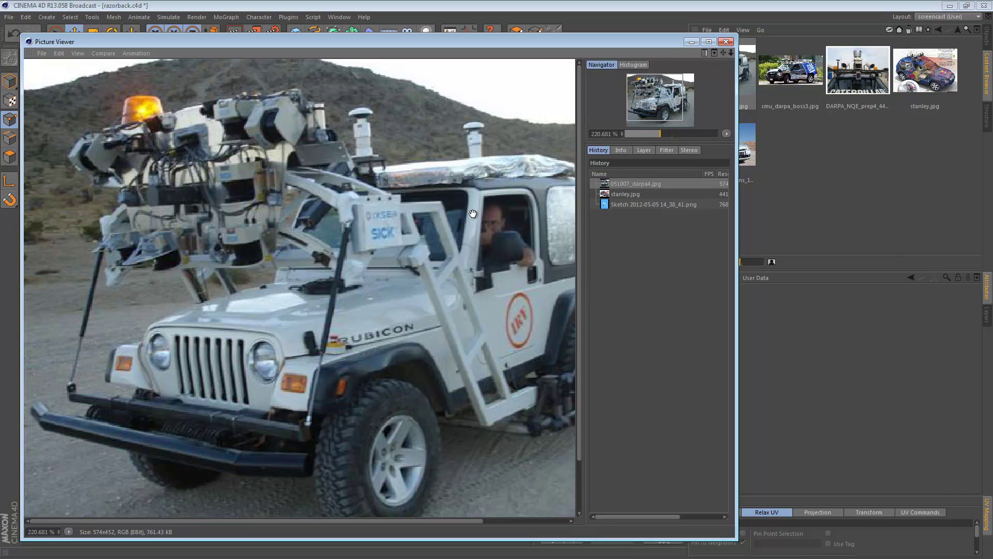
{"action": "left_click", "coordinate": [726, 42]}
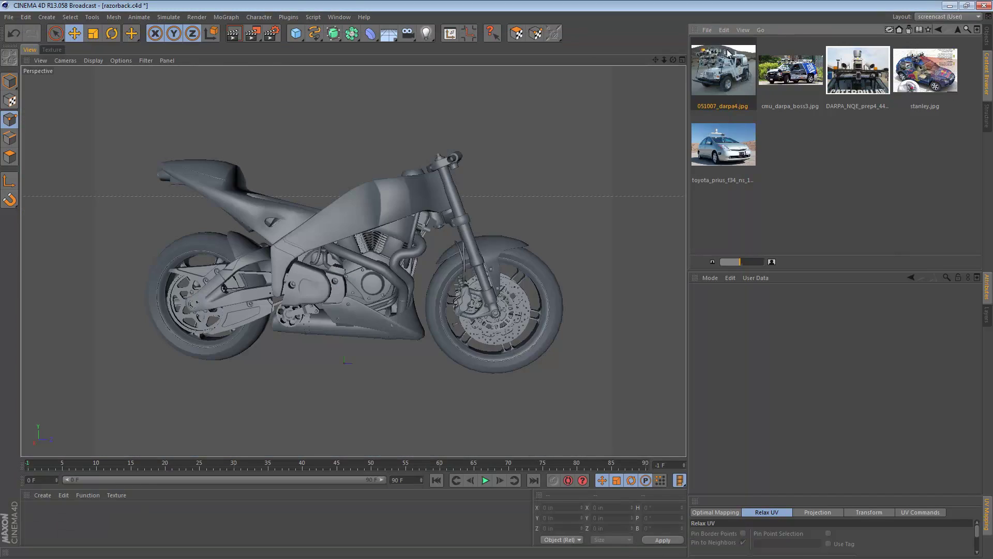
{"action": "double_click", "coordinate": [745, 143]}
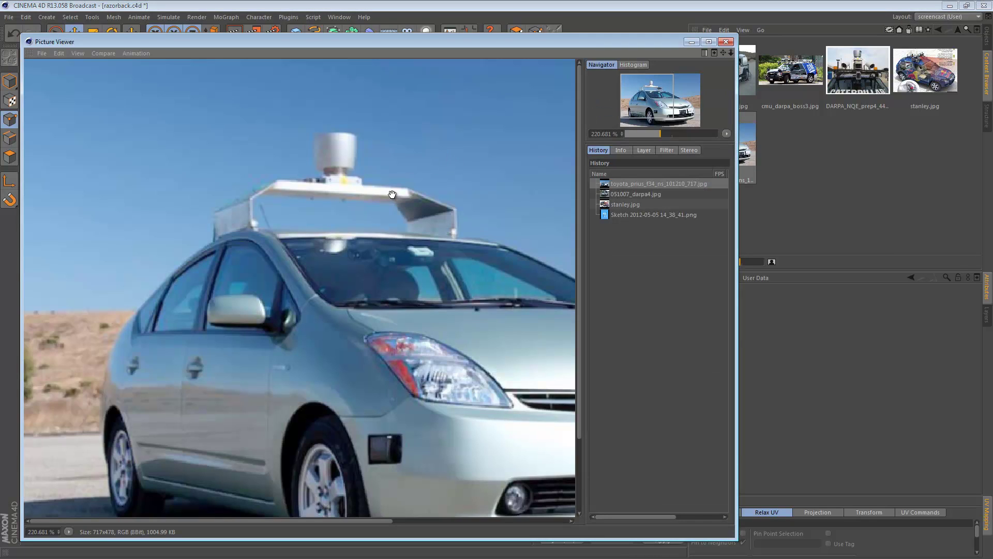
{"action": "left_click_drag", "start_coordinate": [393, 195], "coordinate": [342, 182]}
{"action": "scroll", "coordinate": [465, 290], "scroll_direction": "down", "scroll_amount": 4}
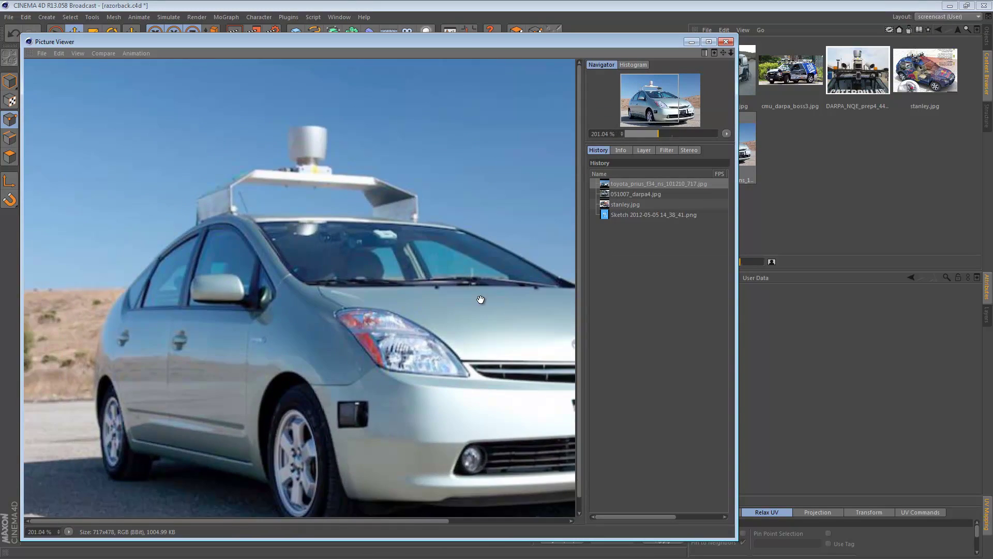
{"action": "scroll", "coordinate": [493, 300], "scroll_direction": "down", "scroll_amount": 1}
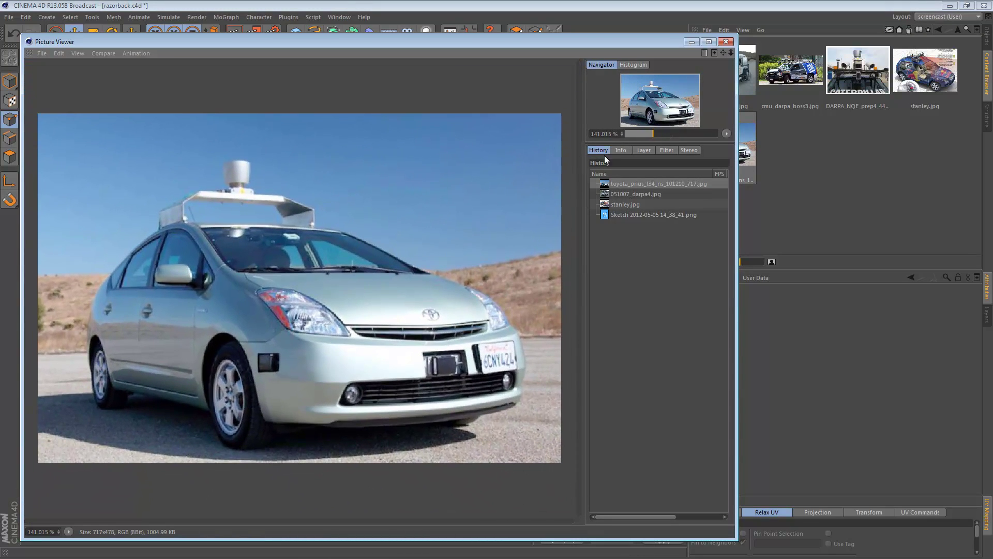
{"action": "left_click", "coordinate": [727, 42]}
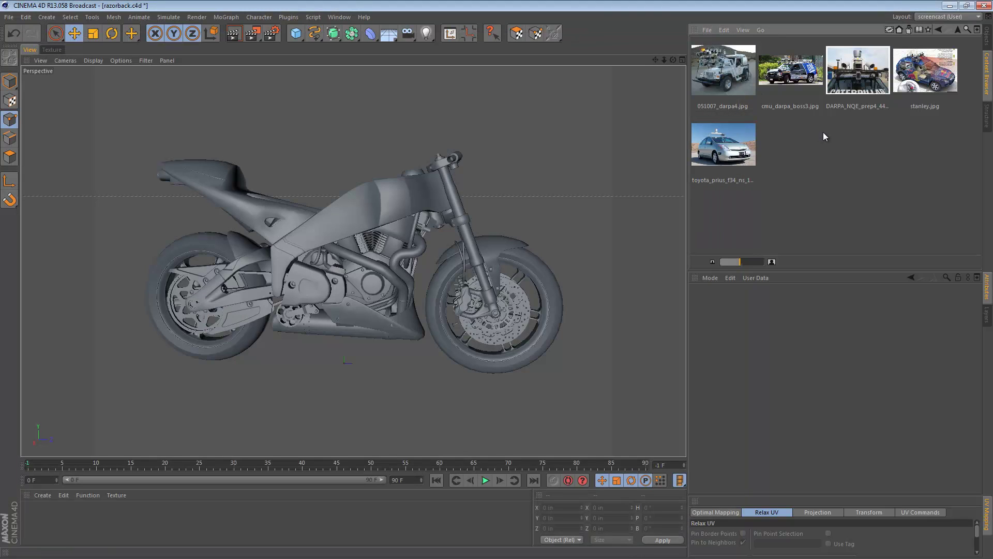
{"action": "left_click", "coordinate": [938, 29]}
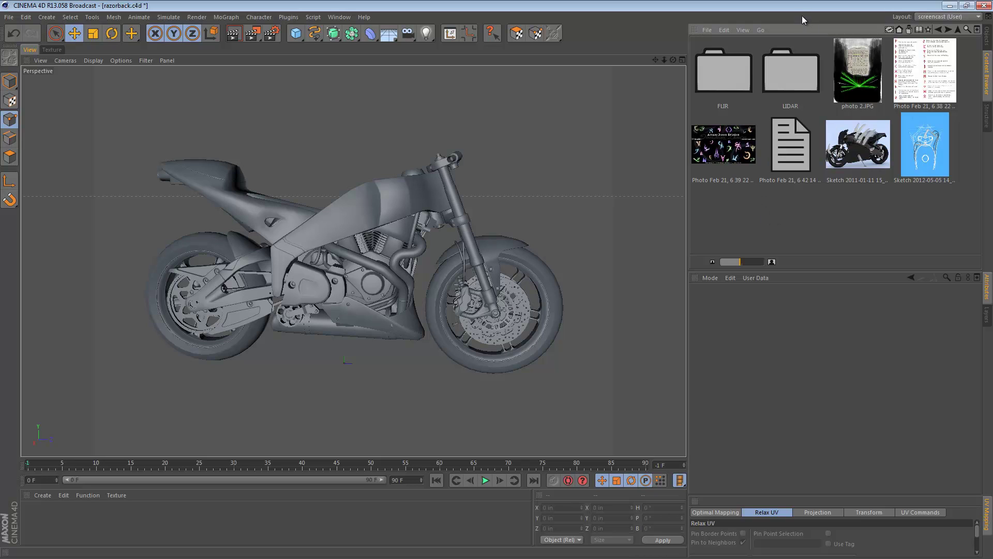
Make the Front Wheel a child of the Front end group in the object hierarchy, leaving the group collapsed and nothing selected
{"action": "left_click", "coordinate": [988, 40]}
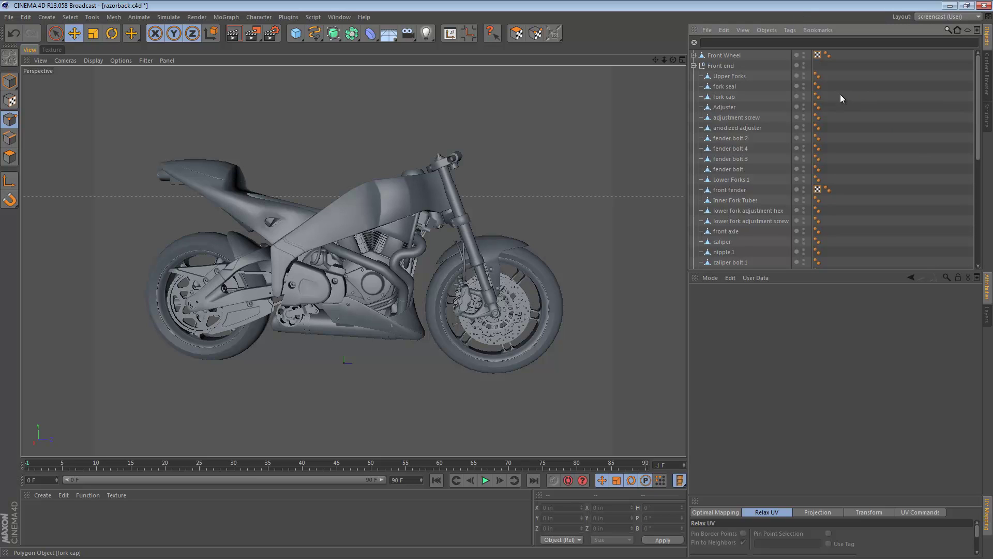
{"action": "left_click", "coordinate": [706, 65]}
{"action": "left_click", "coordinate": [694, 66]}
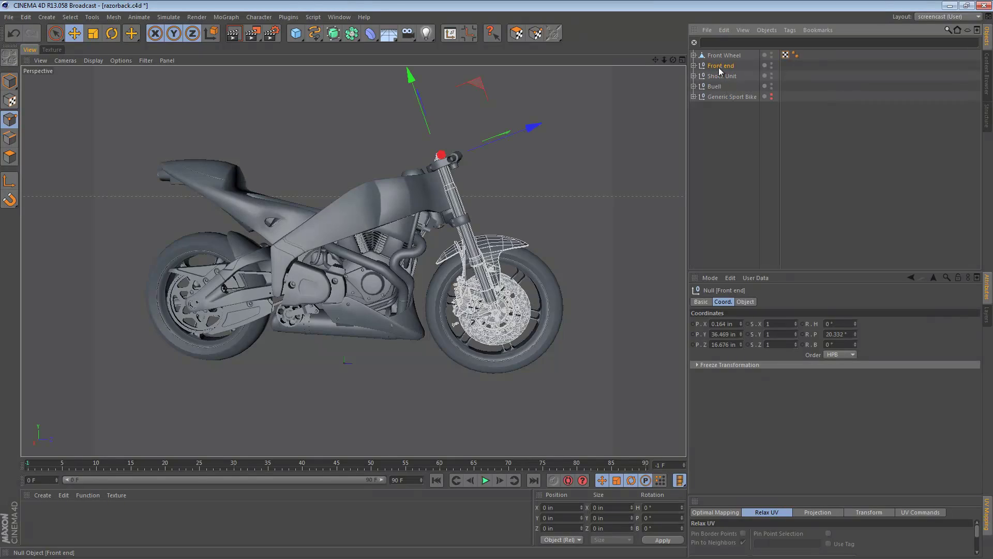
{"action": "left_click", "coordinate": [720, 56]}
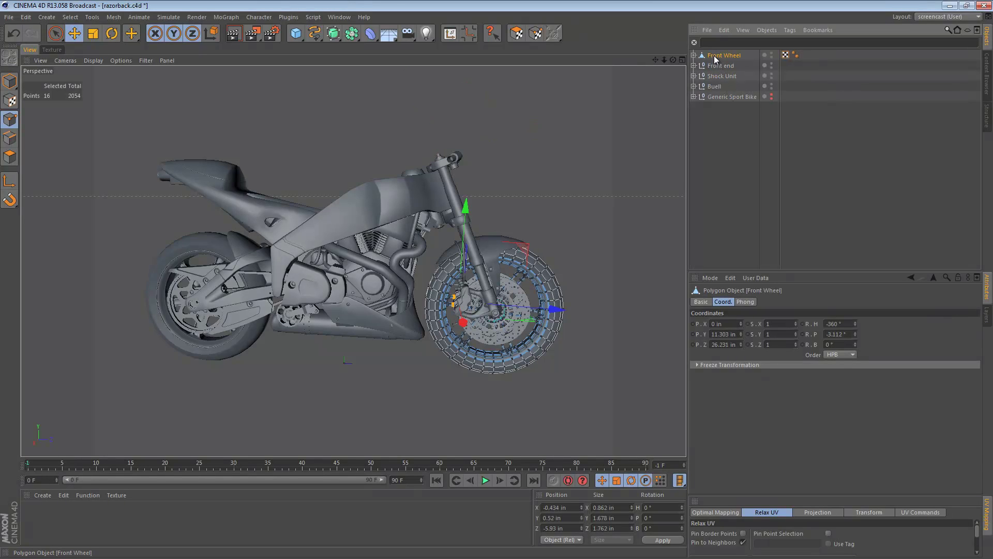
{"action": "left_click_drag", "start_coordinate": [714, 54], "coordinate": [715, 64]}
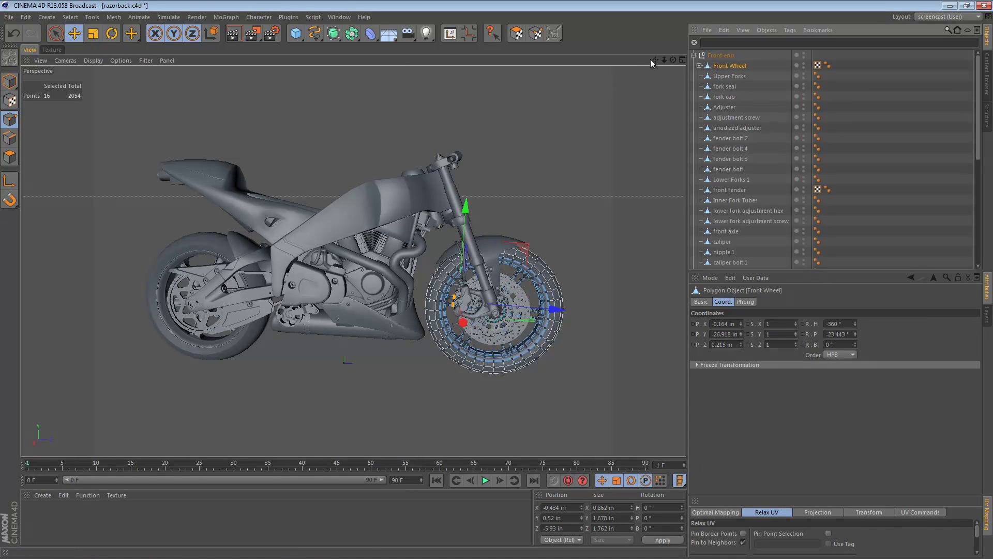
{"action": "left_click", "coordinate": [693, 56]}
{"action": "left_click", "coordinate": [722, 103]}
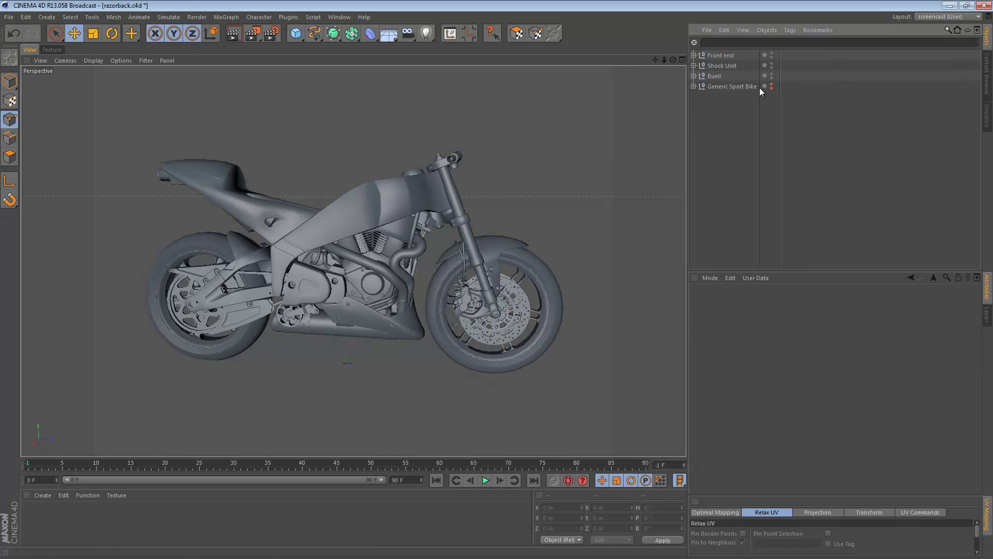
Switch to Model mode and check which motorcycle parts belong to the Front end, Shock Unit and Buell groups
{"action": "left_click", "coordinate": [727, 55]}
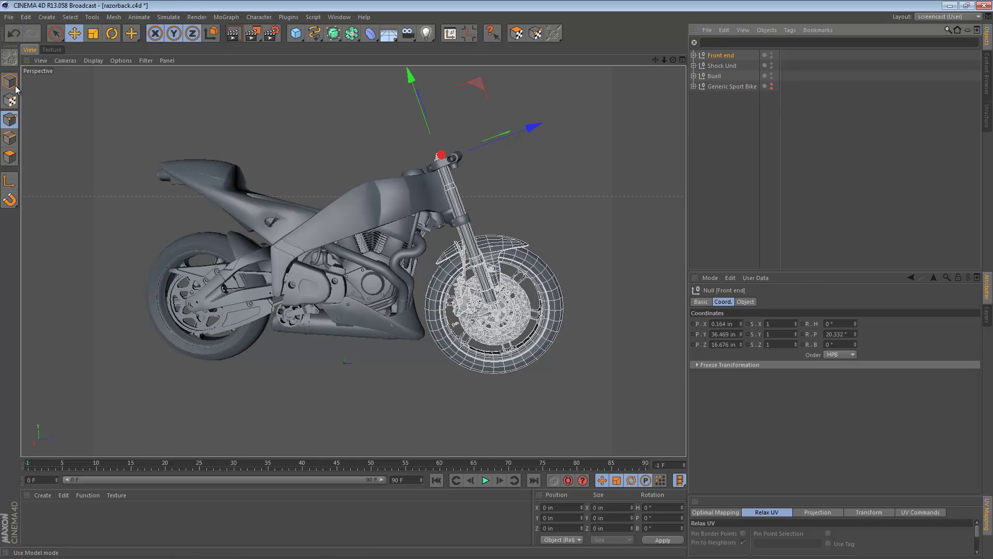
{"action": "left_click", "coordinate": [15, 87]}
{"action": "left_click", "coordinate": [723, 68]}
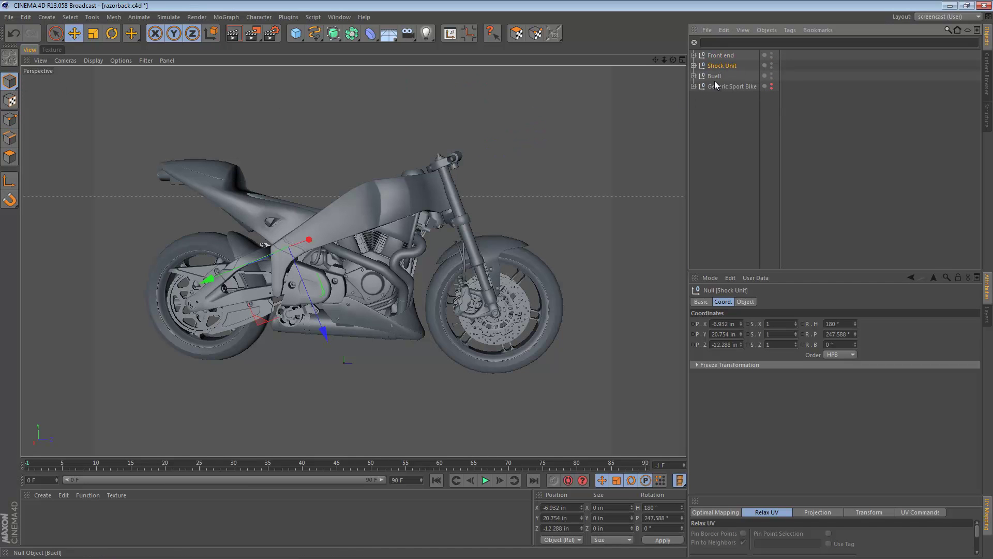
{"action": "left_click", "coordinate": [715, 79]}
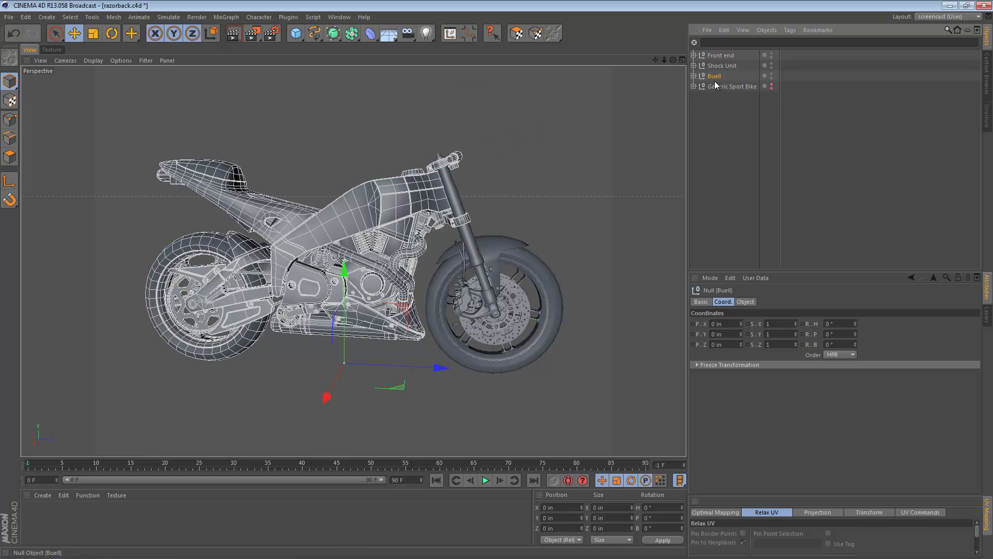
{"action": "left_click", "coordinate": [725, 116]}
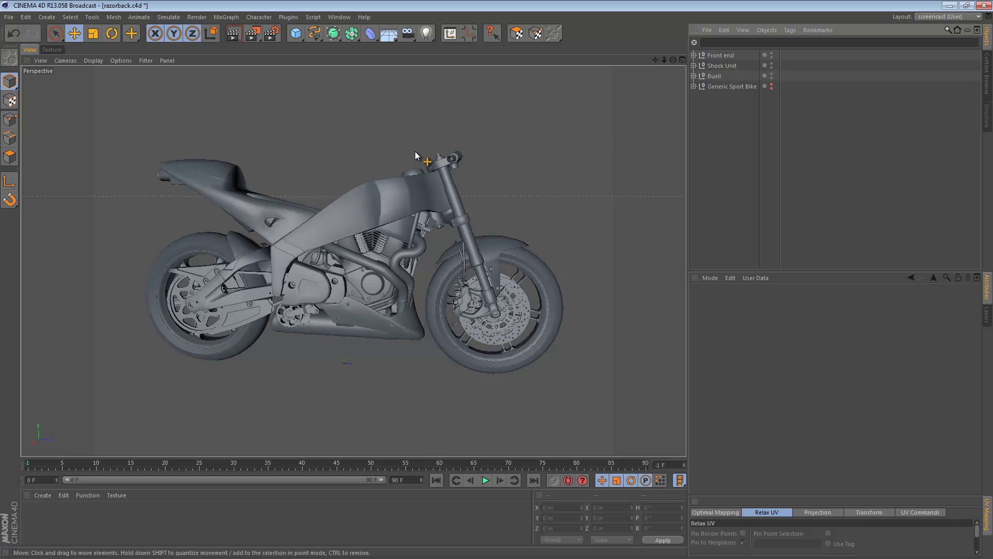
Add a Cylinder primitive and, in the Right view, move it above the frame to about Y 34.7 in, Z -9.8 in
{"action": "left_click_drag", "start_coordinate": [369, 211], "coordinate": [392, 237], "text": "alt"}
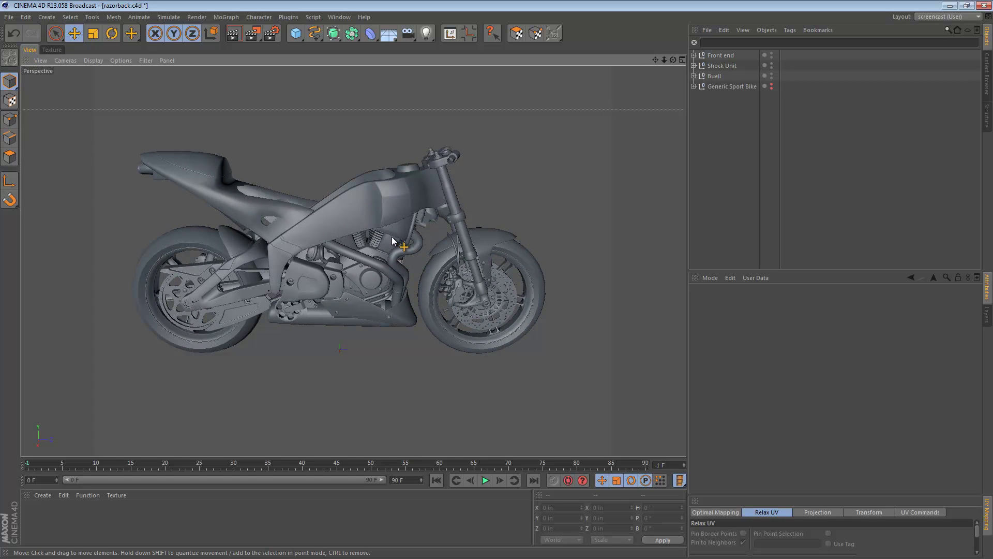
{"action": "middle_click", "coordinate": [386, 242]}
{"action": "middle_click", "coordinate": [289, 316]}
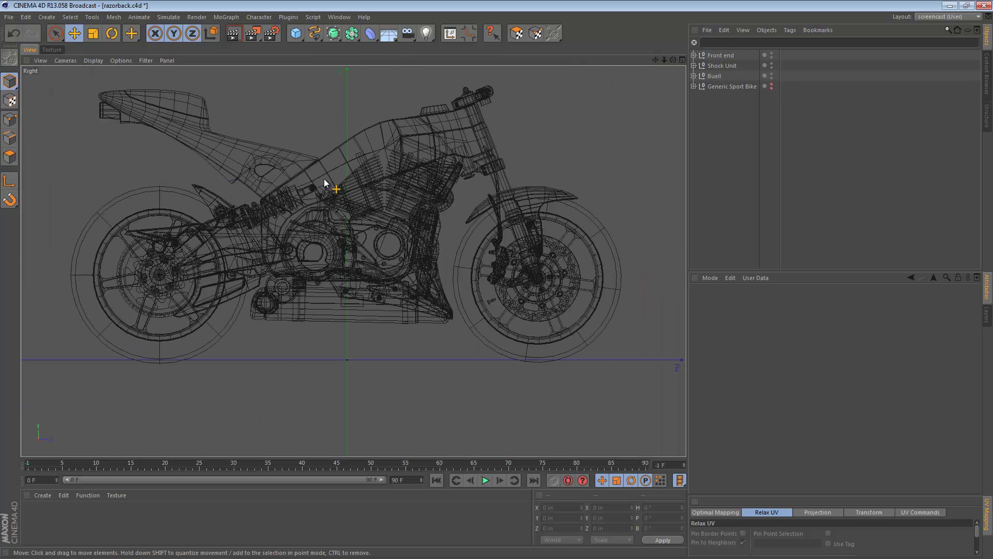
{"action": "middle_click_drag", "start_coordinate": [324, 178], "coordinate": [333, 255], "text": "alt"}
{"action": "left_click", "coordinate": [298, 35]}
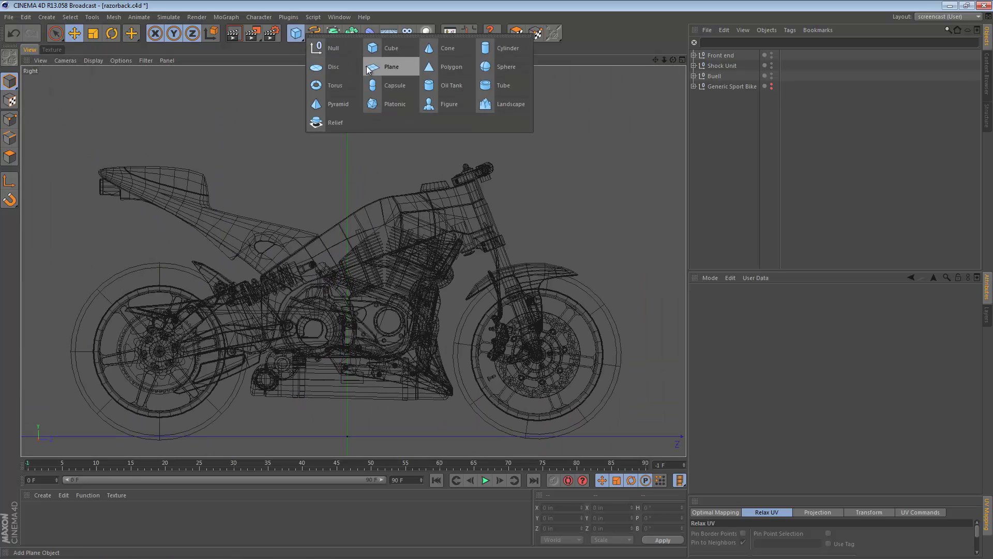
{"action": "left_click", "coordinate": [500, 46]}
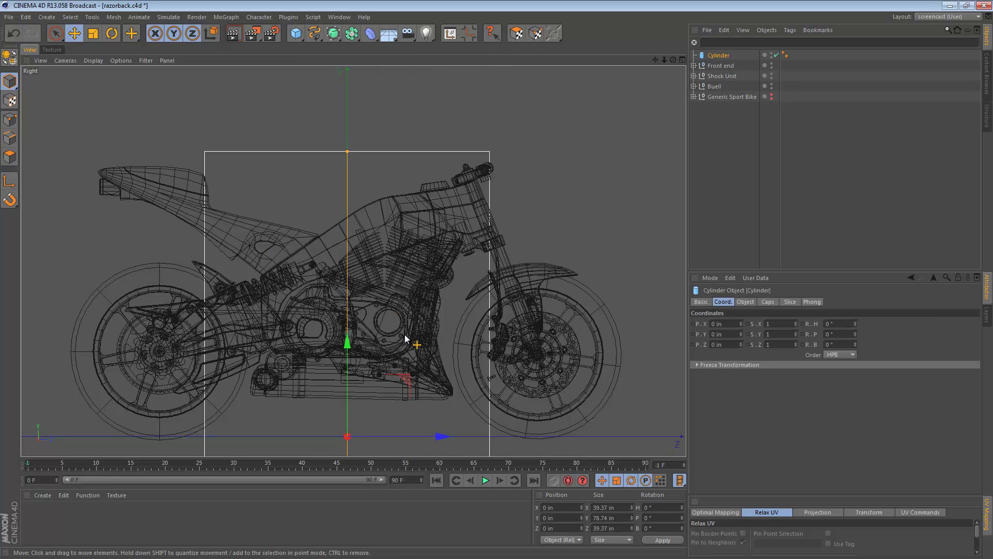
{"action": "left_click_drag", "start_coordinate": [437, 375], "coordinate": [355, 118]}
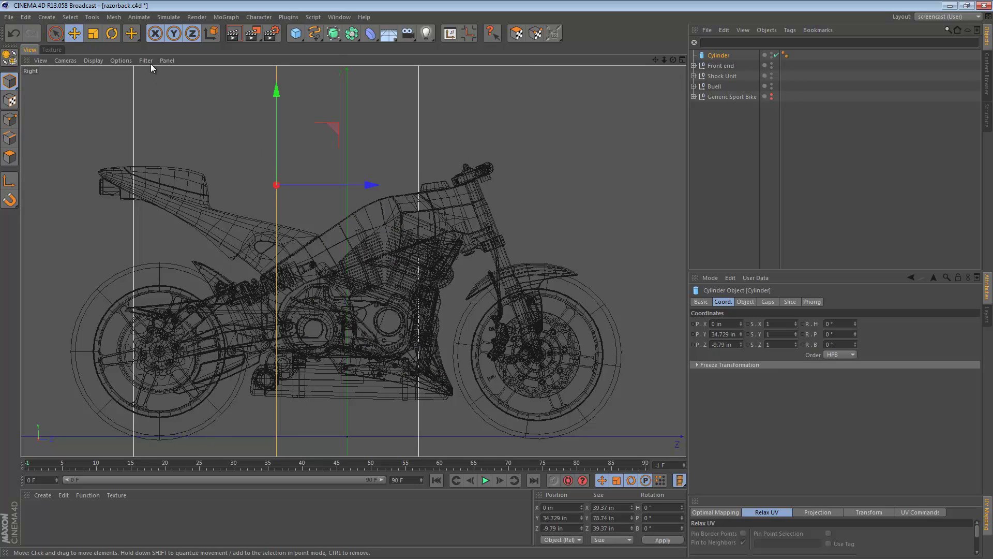
Scale the cylinder down uniformly to about 4.33 in radius and 17.3 in height, and open its object properties
{"action": "left_click", "coordinate": [94, 33]}
{"action": "left_click_drag", "start_coordinate": [403, 88], "coordinate": [212, 263]}
{"action": "left_click", "coordinate": [712, 56]}
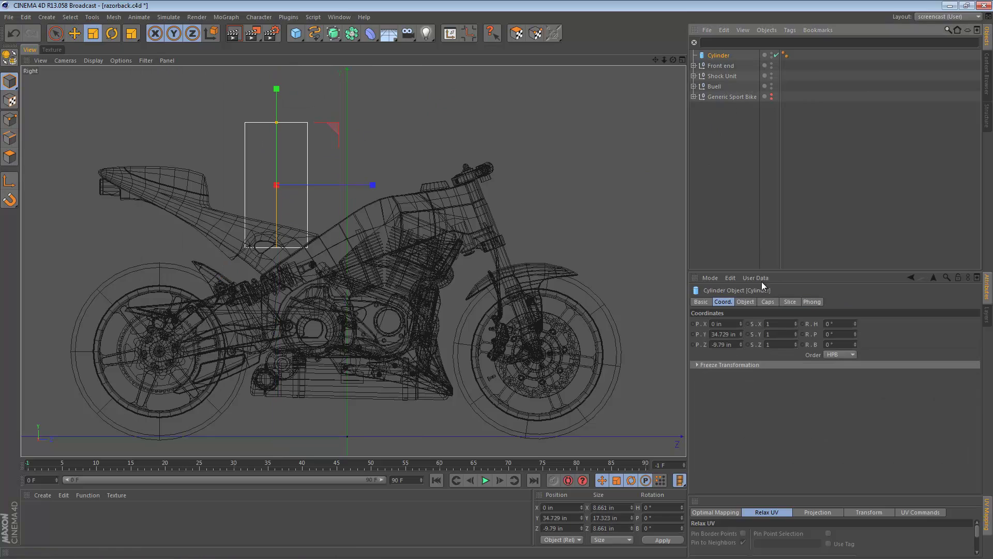
{"action": "left_click", "coordinate": [746, 301]}
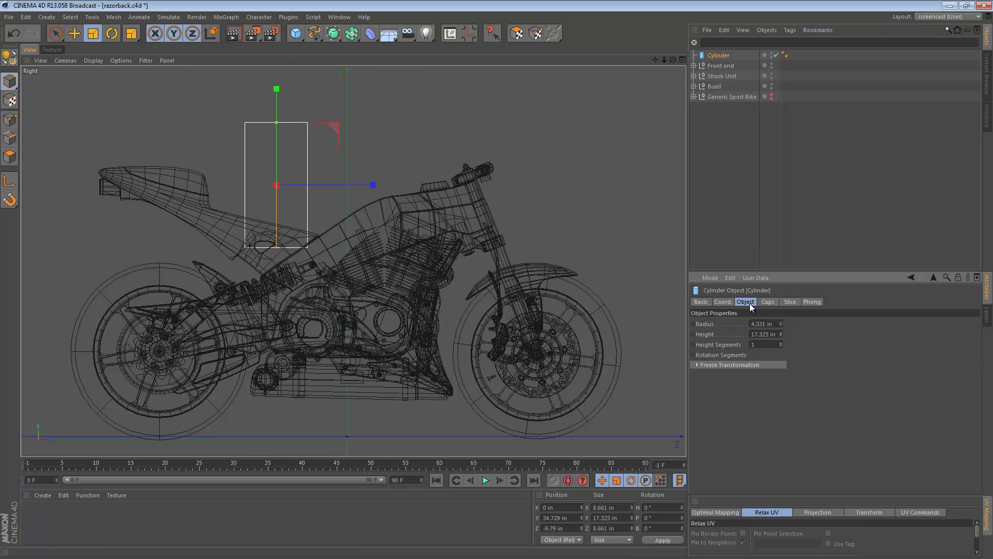
Set the cylinder's orientation to +X and show the Right view's objects as full wireframe
{"action": "left_click", "coordinate": [766, 375]}
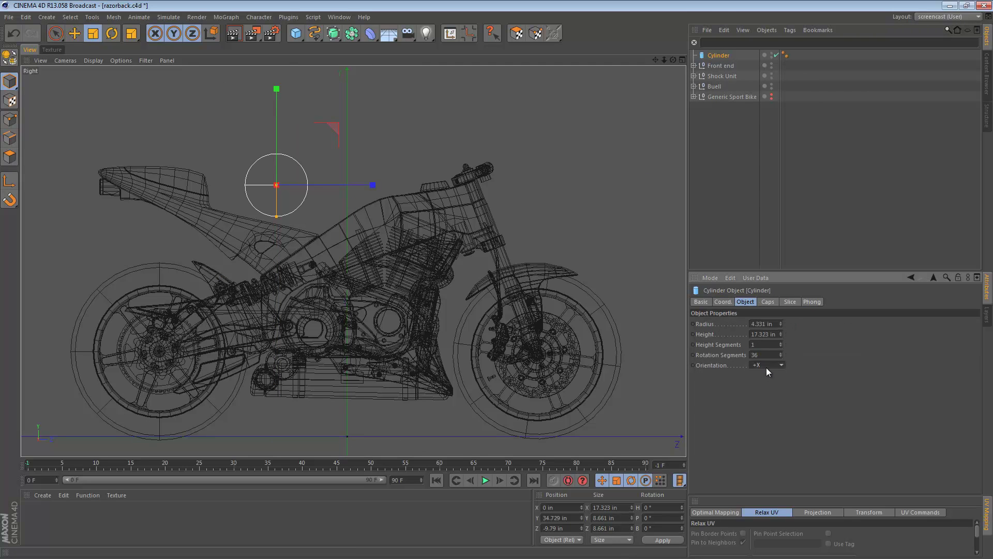
{"action": "left_click", "coordinate": [767, 353]}
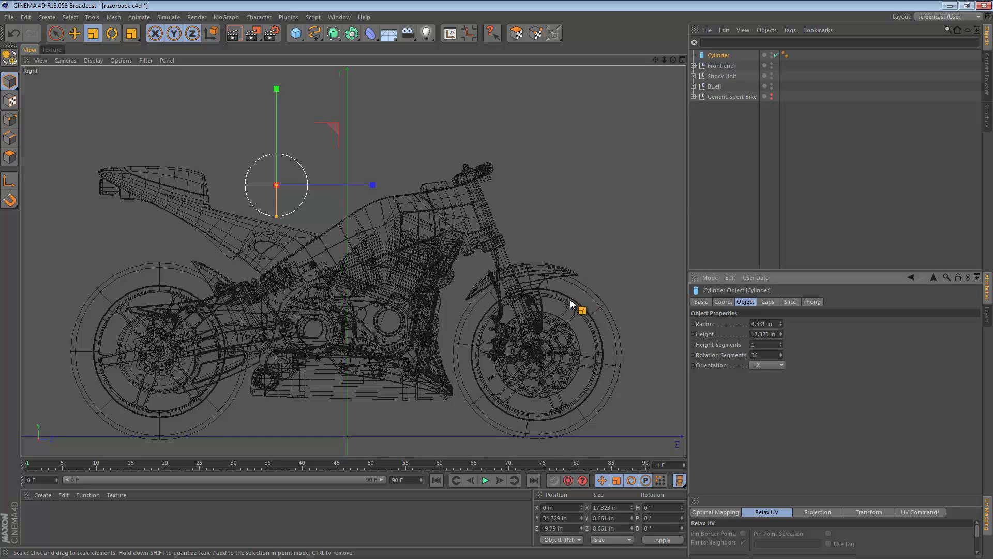
{"action": "left_click", "coordinate": [123, 60]}
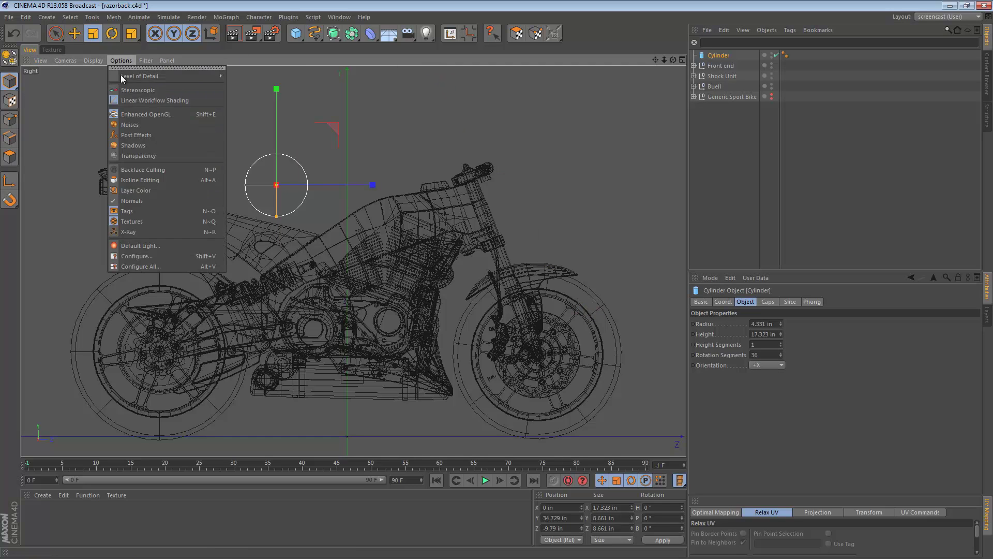
{"action": "mouse_move", "coordinate": [149, 61]}
{"action": "mouse_move", "coordinate": [92, 61]}
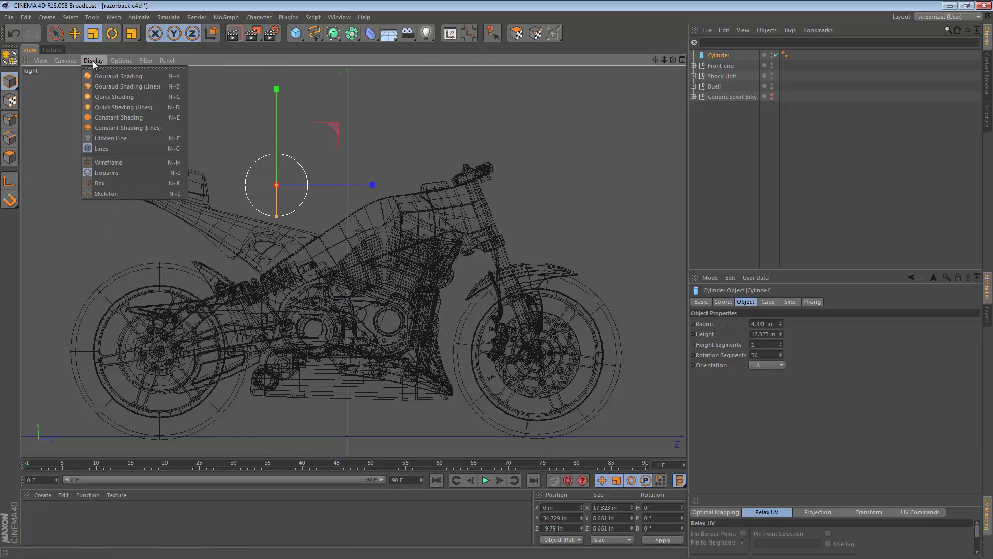
{"action": "left_click", "coordinate": [120, 164]}
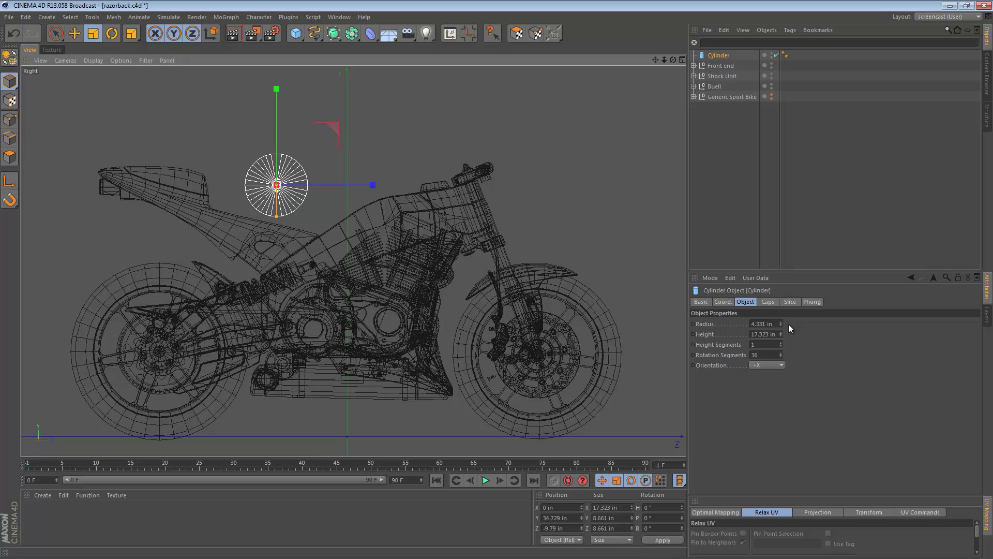
Set the cylinder's rotation segments to 16 and deselect it
{"action": "double_click", "coordinate": [759, 355]}
{"action": "type", "text": "16"}
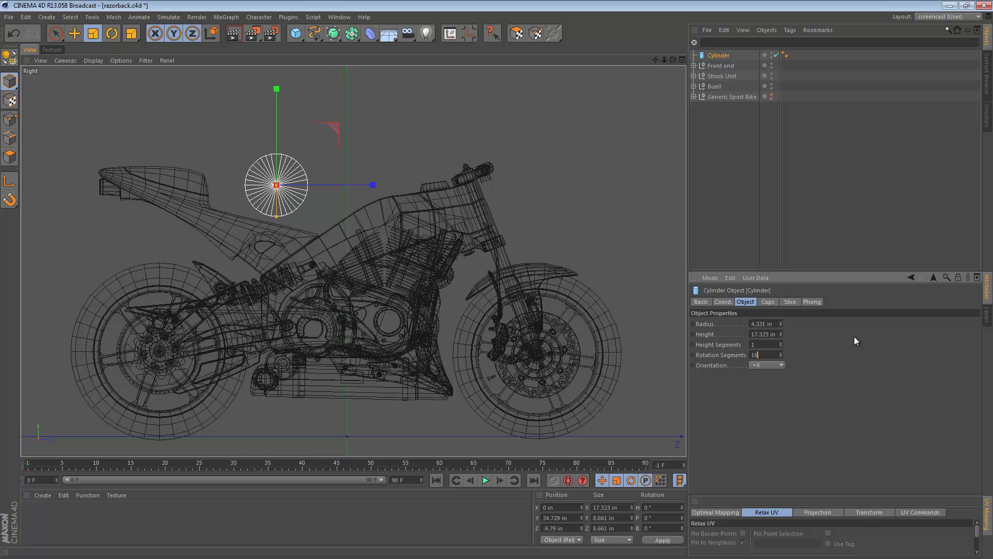
{"action": "key", "text": "Return"}
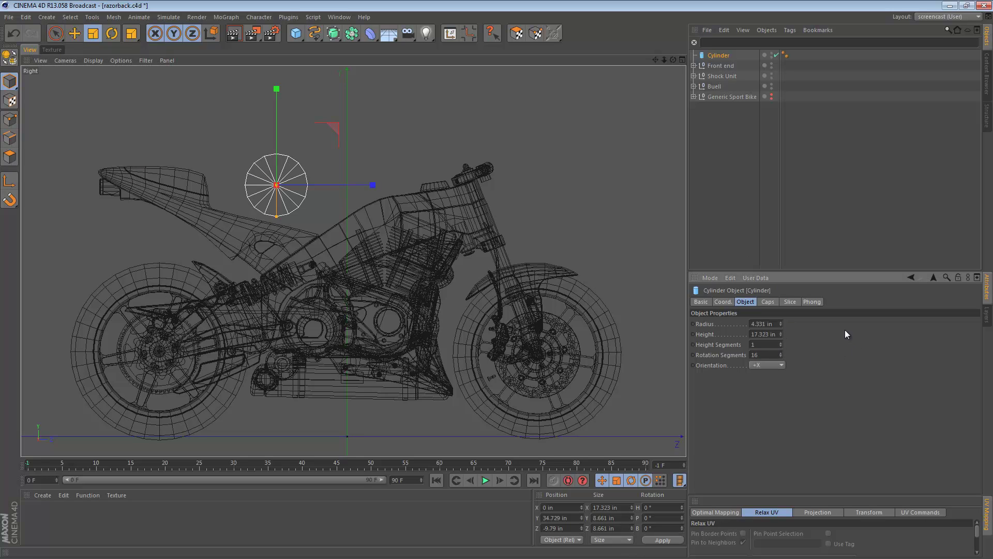
{"action": "left_click", "coordinate": [731, 166]}
Enlarge the cylinder to about 14.2 in diameter and position it between seat and tank at about Y 26.5 in, Z -10 in
{"action": "scroll", "coordinate": [295, 180], "scroll_direction": "up", "scroll_amount": 4}
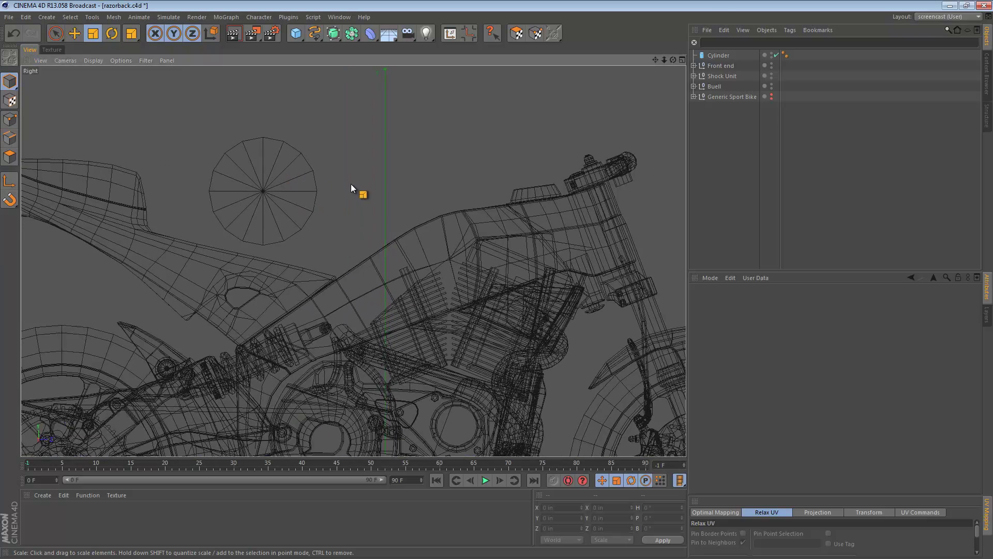
{"action": "key", "text": "e"}
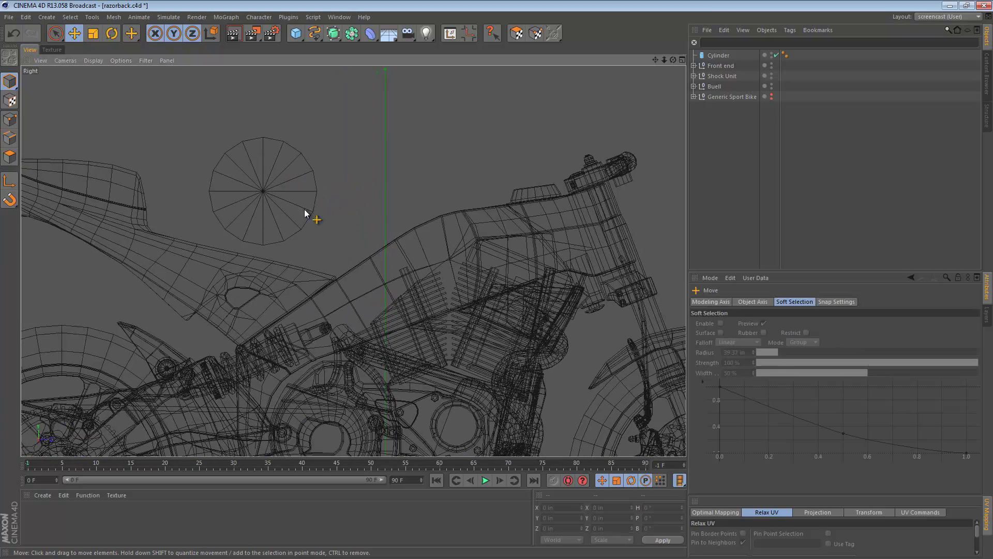
{"action": "left_click", "coordinate": [268, 193]}
{"action": "middle_click_drag", "start_coordinate": [330, 238], "coordinate": [351, 182], "text": "alt"}
{"action": "scroll", "coordinate": [365, 191], "scroll_direction": "down", "scroll_amount": 1}
{"action": "key", "text": "e"}
{"action": "left_click_drag", "start_coordinate": [316, 191], "coordinate": [346, 261]}
{"action": "scroll", "coordinate": [325, 242], "scroll_direction": "down", "scroll_amount": 4}
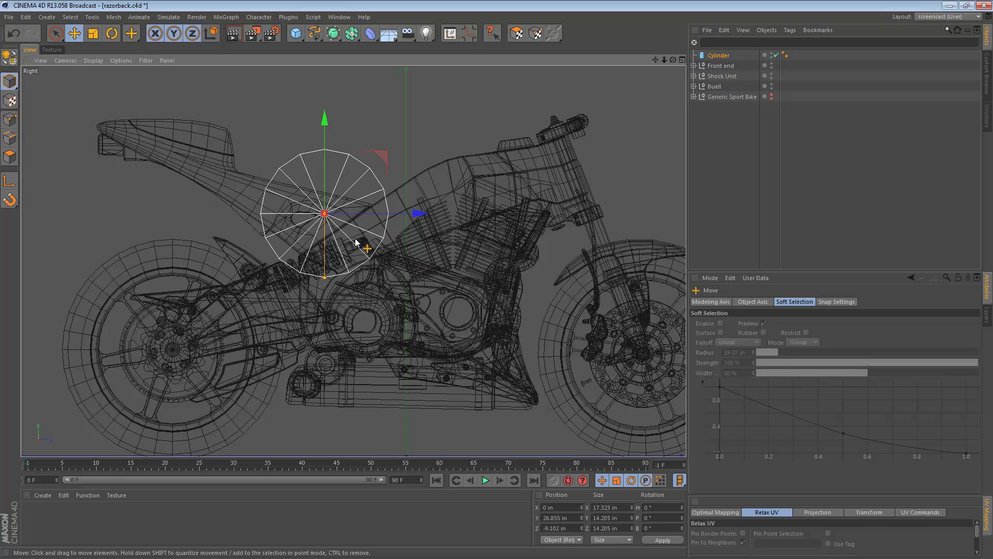
{"action": "left_click_drag", "start_coordinate": [356, 243], "coordinate": [324, 231]}
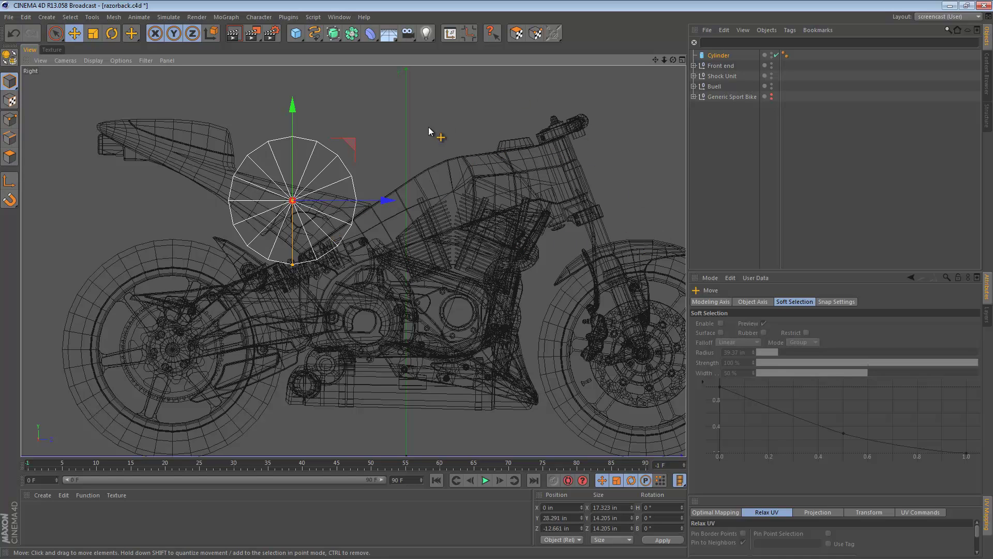
{"action": "left_click_drag", "start_coordinate": [322, 234], "coordinate": [349, 250]}
In the Perspective view, reduce the cylinder's height along X to about 6.3 in so it fits inside the frame
{"action": "key", "text": "F1"}
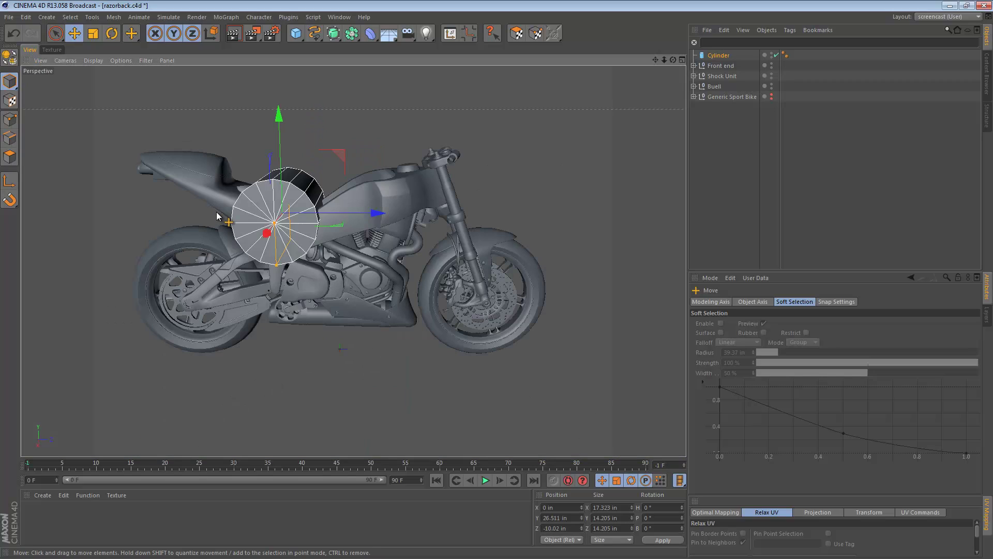
{"action": "scroll", "coordinate": [340, 245], "scroll_direction": "up", "scroll_amount": 5}
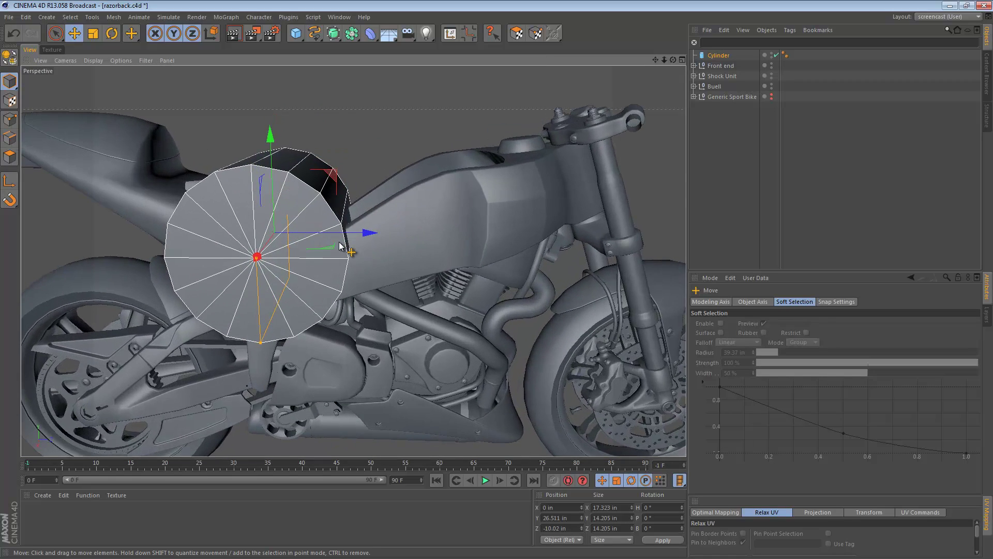
{"action": "left_click_drag", "start_coordinate": [340, 246], "coordinate": [307, 223], "text": "alt"}
{"action": "key", "text": "ctrl+z"}
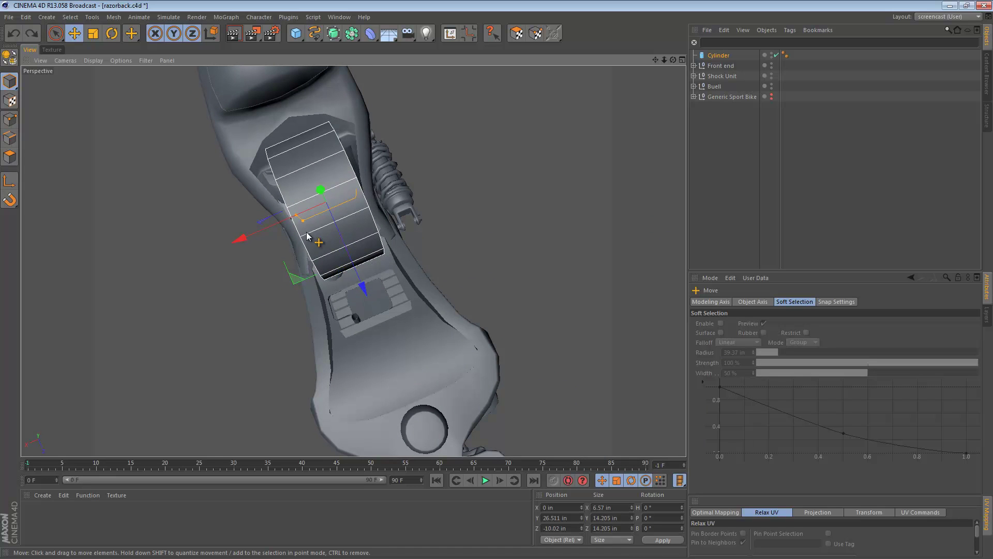
{"action": "left_click_drag", "start_coordinate": [303, 230], "coordinate": [304, 245], "text": "alt"}
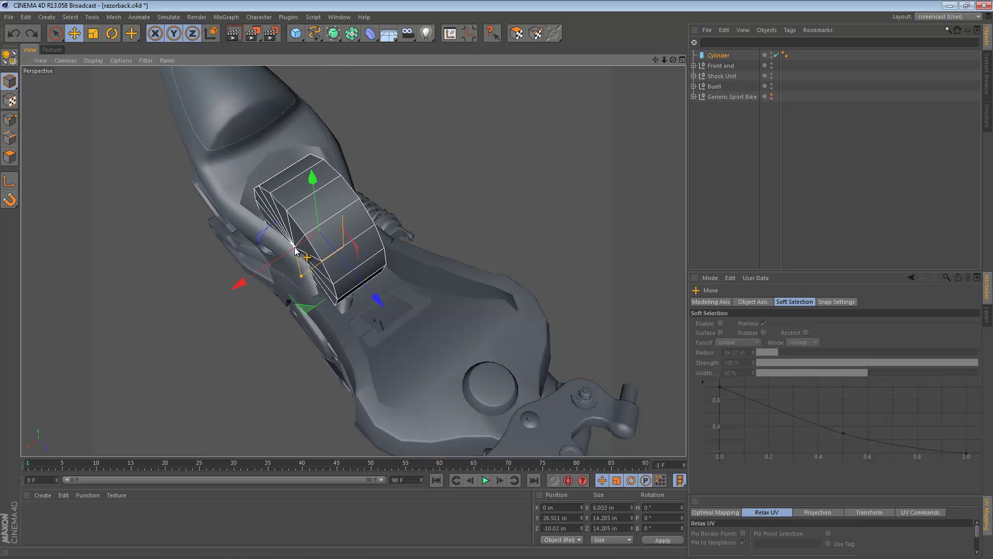
{"action": "left_click_drag", "start_coordinate": [345, 280], "coordinate": [505, 212], "text": "alt"}
{"action": "middle_click_drag", "start_coordinate": [504, 212], "coordinate": [501, 170], "text": "alt"}
{"action": "right_click_drag", "start_coordinate": [499, 208], "coordinate": [460, 234], "text": "alt"}
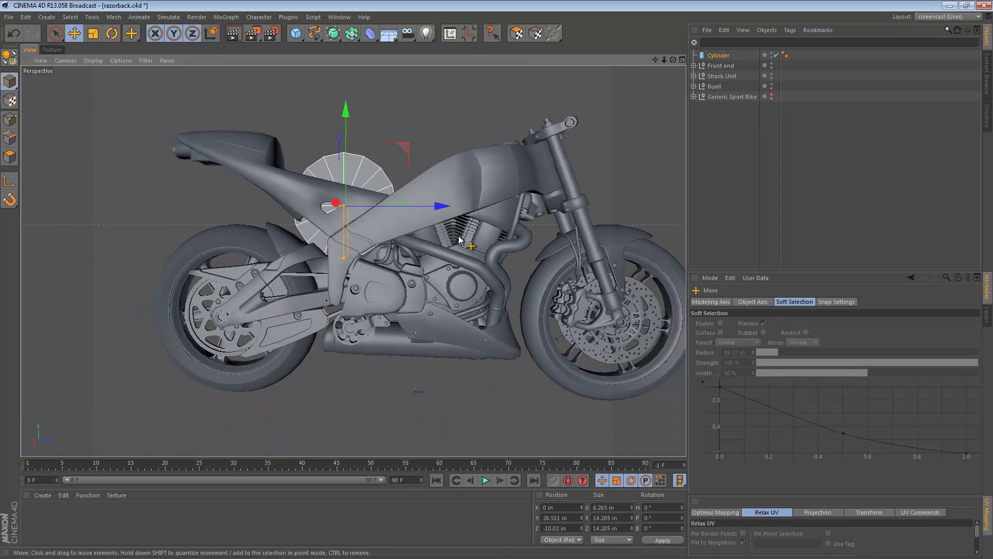
Enlarge the cylinder to about 15 in diameter and raise it to about Y 27.9 in, Z -9.9 in
{"action": "middle_click_drag", "start_coordinate": [455, 235], "coordinate": [412, 225], "text": "alt"}
{"action": "left_click_drag", "start_coordinate": [413, 229], "coordinate": [444, 250], "text": "alt"}
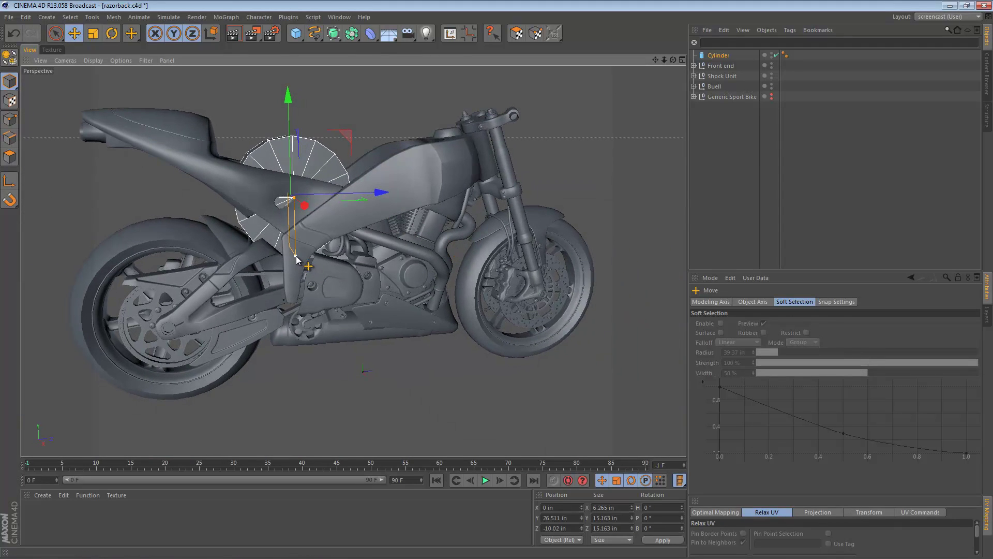
{"action": "left_click_drag", "start_coordinate": [296, 161], "coordinate": [290, 144]}
{"action": "left_click_drag", "start_coordinate": [376, 181], "coordinate": [377, 180]}
{"action": "left_click_drag", "start_coordinate": [339, 229], "coordinate": [648, 232], "text": "alt"}
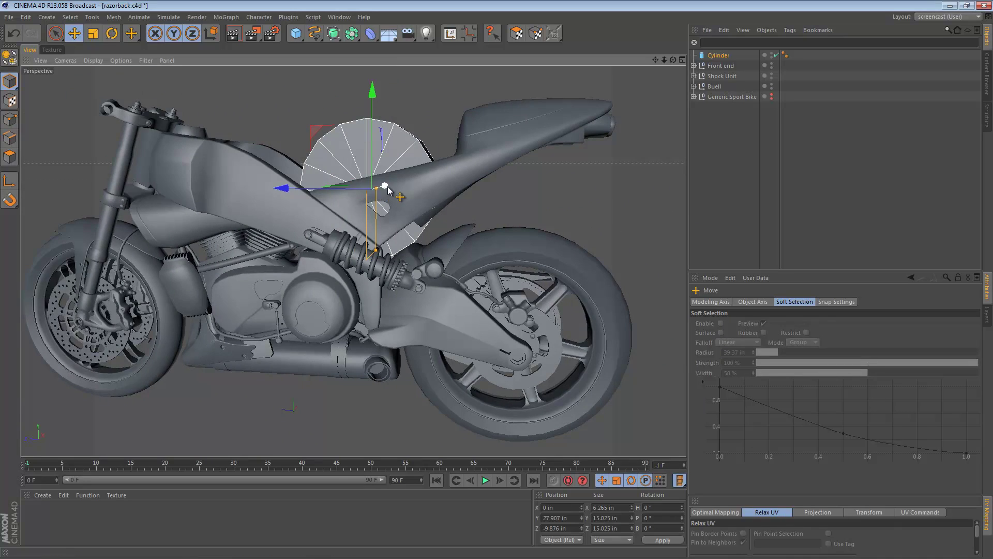
Narrow the cylinder to about 4.7 in along X and shift it sideways to about X 1.27 in
{"action": "left_click_drag", "start_coordinate": [387, 189], "coordinate": [316, 215], "text": "alt"}
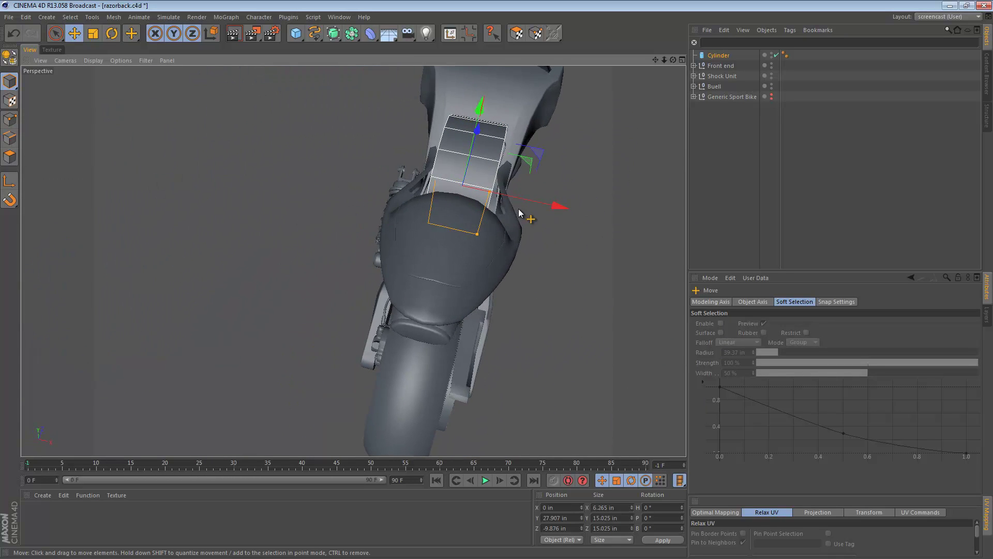
{"action": "left_click_drag", "start_coordinate": [519, 212], "coordinate": [430, 251], "text": "alt"}
{"action": "left_click_drag", "start_coordinate": [414, 213], "coordinate": [423, 298], "text": "alt"}
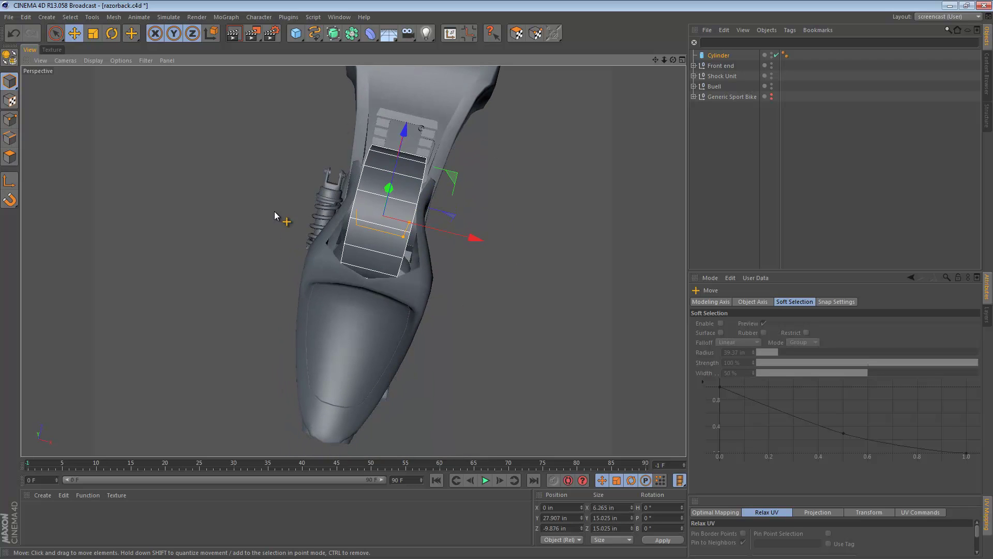
{"action": "right_click_drag", "start_coordinate": [443, 220], "coordinate": [505, 228], "text": "alt"}
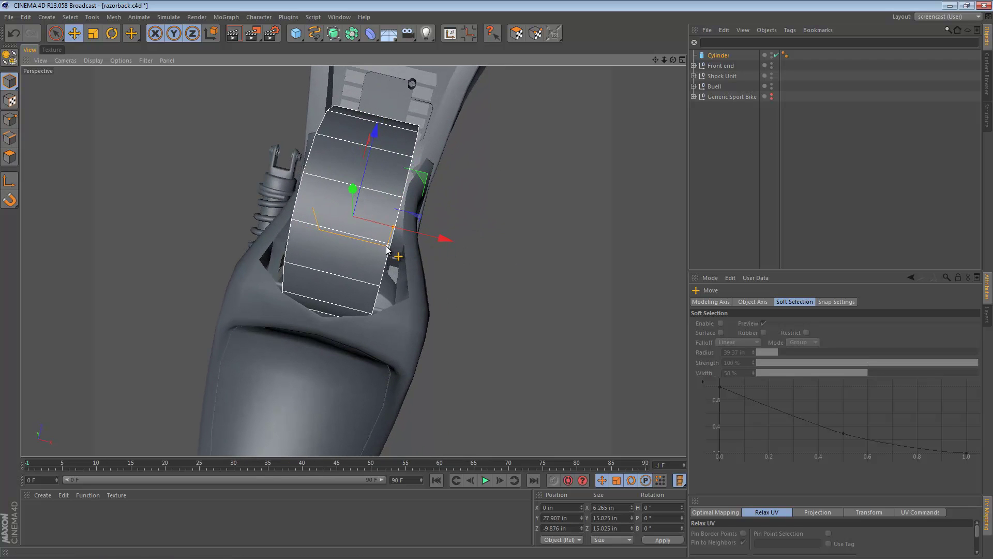
{"action": "left_click_drag", "start_coordinate": [386, 246], "coordinate": [284, 222]}
{"action": "key", "text": "ctrl+z"}
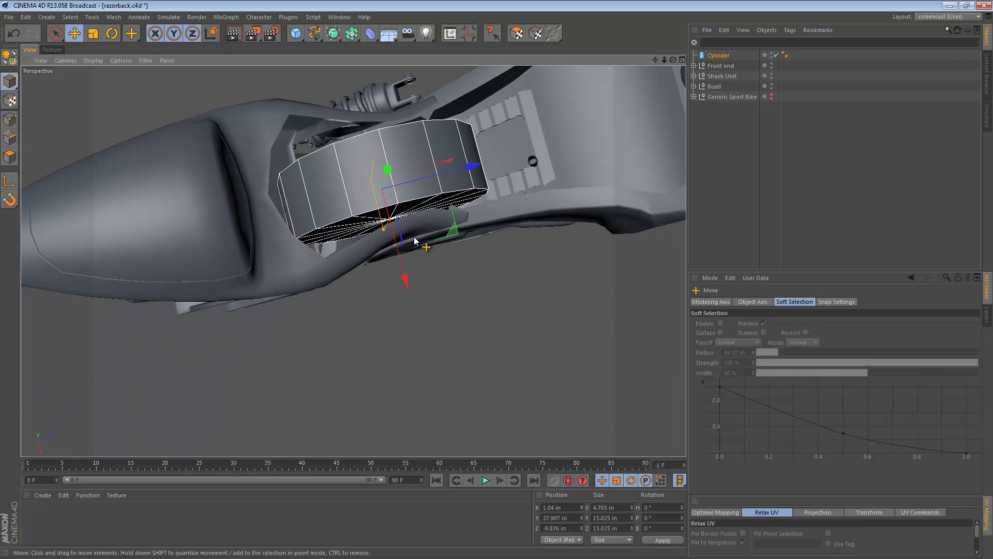
{"action": "left_click_drag", "start_coordinate": [398, 244], "coordinate": [498, 305]}
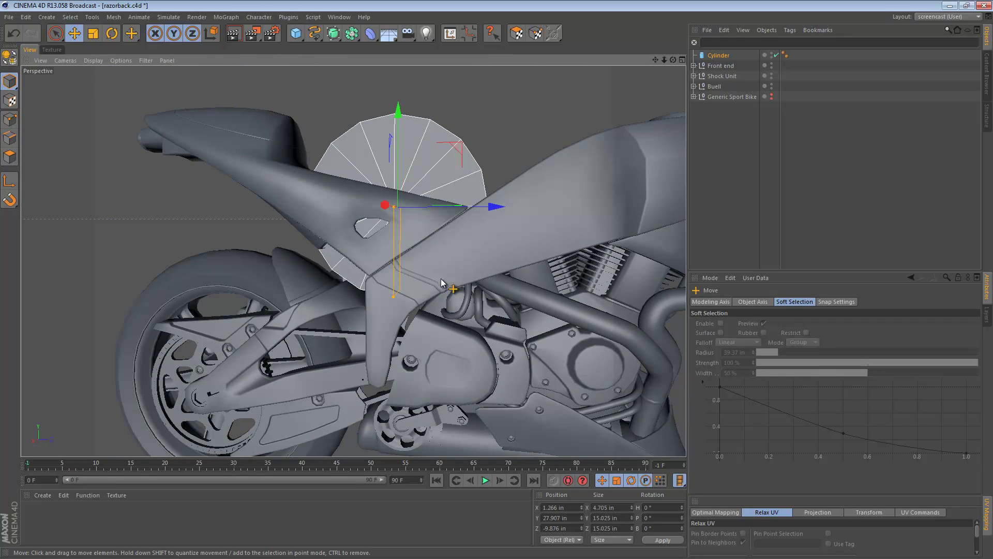
Check the cylinder's fit around the frame and shock, and shift it slightly forward to about Y 28 in, Z -9.55 in
{"action": "left_click_drag", "start_coordinate": [442, 282], "coordinate": [498, 300], "text": "alt"}
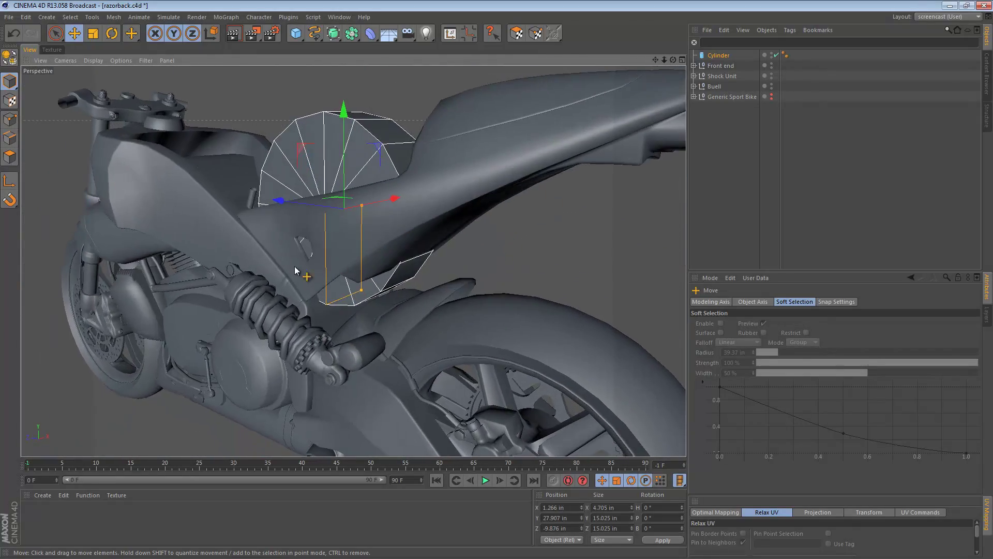
{"action": "left_click_drag", "start_coordinate": [295, 269], "coordinate": [80, 193], "text": "alt"}
{"action": "middle_click_drag", "start_coordinate": [466, 339], "coordinate": [295, 217], "text": "alt"}
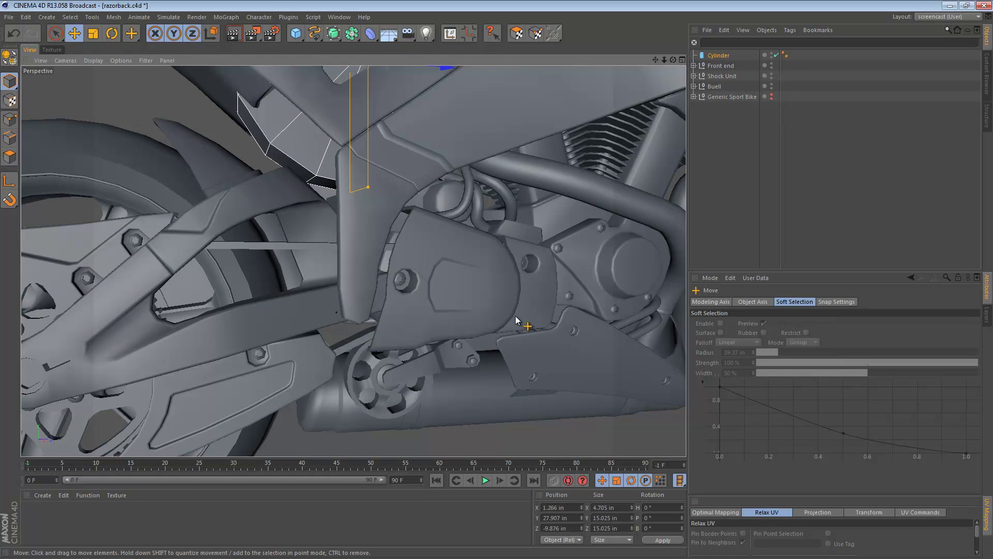
{"action": "middle_click_drag", "start_coordinate": [353, 228], "coordinate": [405, 314], "text": "alt"}
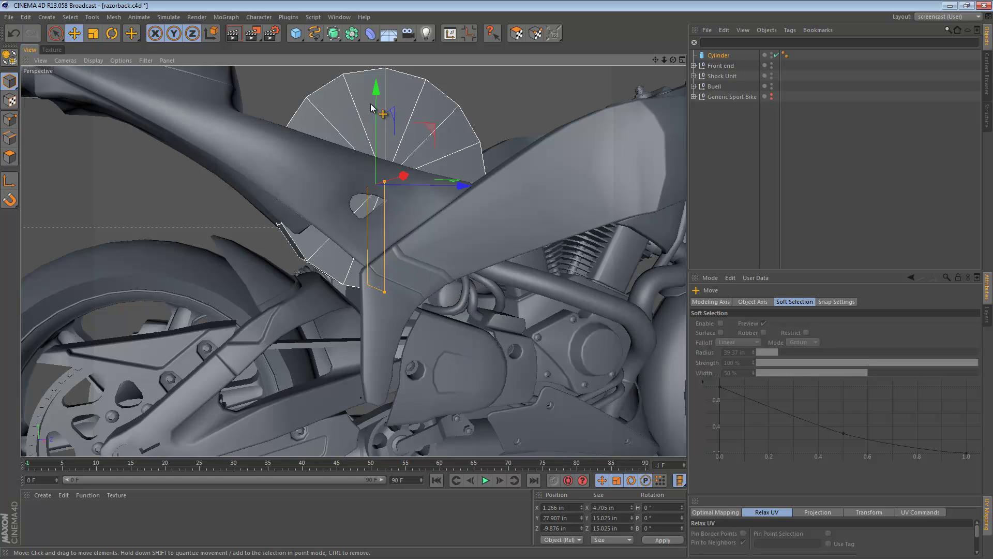
{"action": "left_click_drag", "start_coordinate": [365, 144], "coordinate": [390, 161], "text": "alt"}
{"action": "left_click_drag", "start_coordinate": [437, 185], "coordinate": [380, 126]}
{"action": "left_click_drag", "start_coordinate": [445, 218], "coordinate": [503, 229], "text": "alt"}
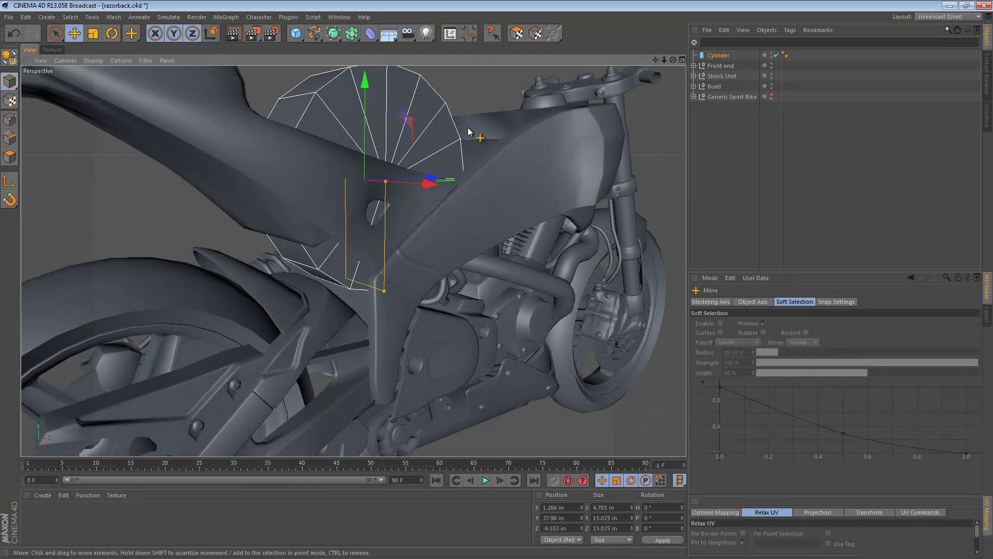
Duplicate the cylinder, reduce the copy's height to about 2.47 in and move it beside the original at about X -2.45 in
{"action": "key", "text": "ctrl+v"}
{"action": "left_click_drag", "start_coordinate": [359, 160], "coordinate": [327, 133], "text": "alt"}
{"action": "left_click_drag", "start_coordinate": [368, 98], "coordinate": [220, 222]}
{"action": "middle_click_drag", "start_coordinate": [387, 200], "coordinate": [431, 256], "text": "alt"}
{"action": "left_click_drag", "start_coordinate": [431, 182], "coordinate": [422, 181]}
{"action": "left_click_drag", "start_coordinate": [357, 268], "coordinate": [301, 128], "text": "alt"}
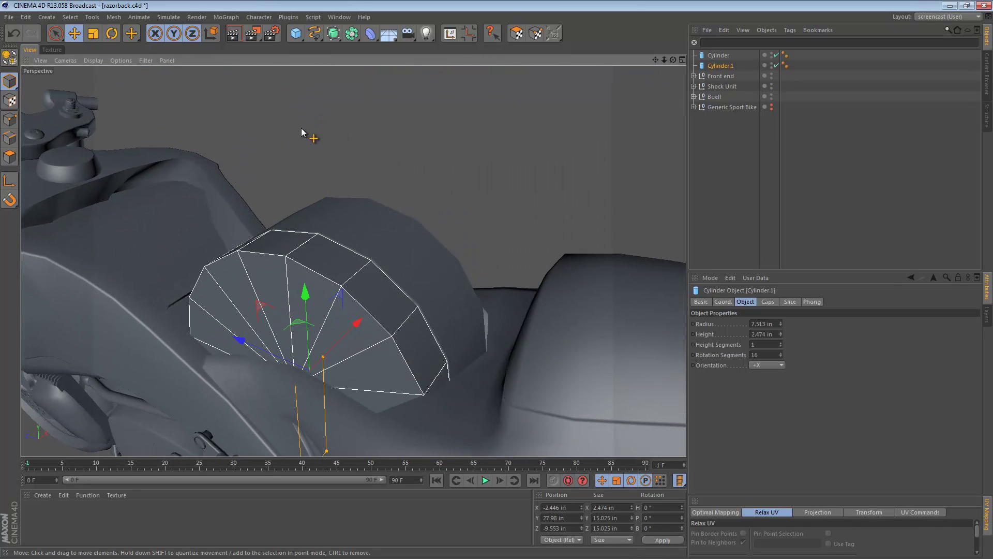
{"action": "left_click_drag", "start_coordinate": [334, 316], "coordinate": [383, 252], "text": "alt"}
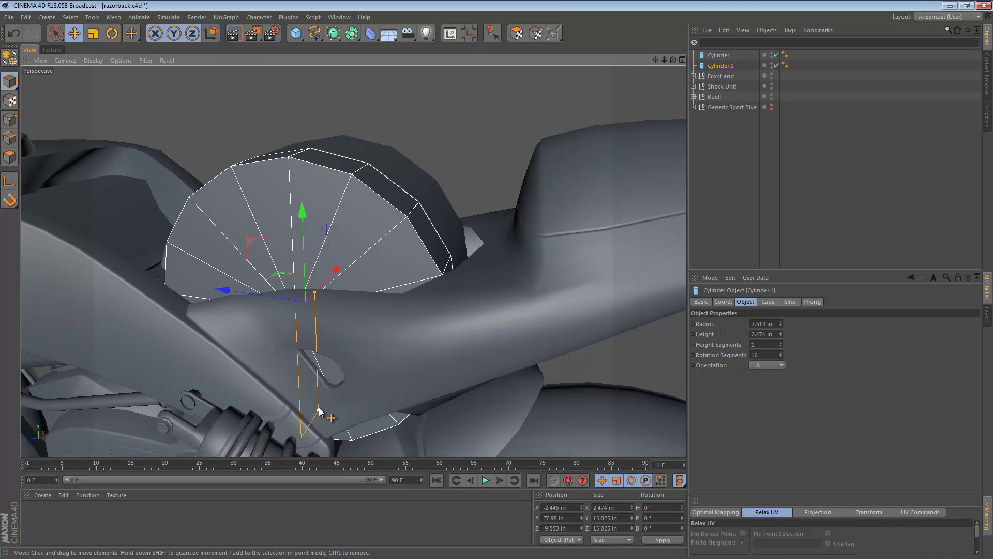
Reduce the copied cylinder's radius to about 3.17 in, refining it in the Right view
{"action": "left_click_drag", "start_coordinate": [319, 410], "coordinate": [317, 350]}
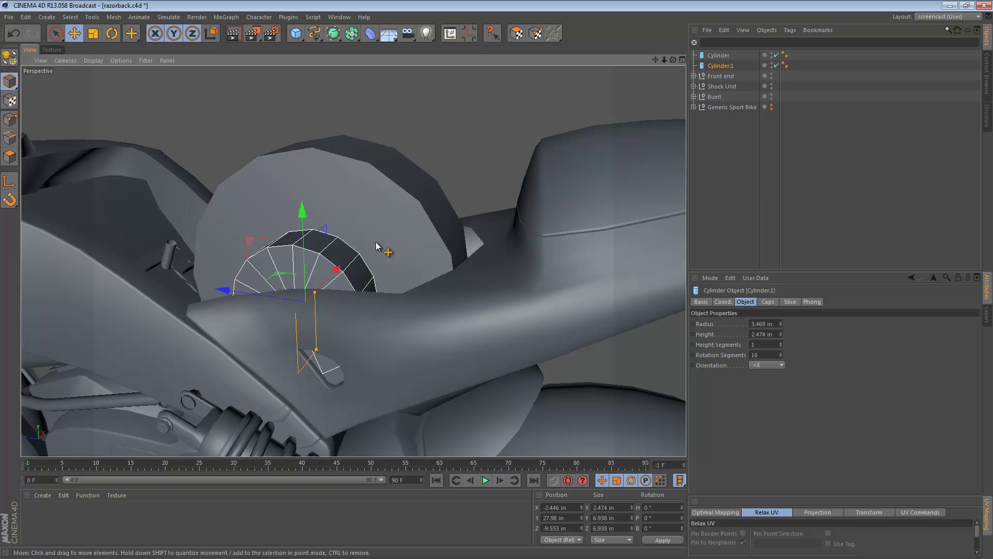
{"action": "left_click_drag", "start_coordinate": [376, 246], "coordinate": [356, 229], "text": "alt"}
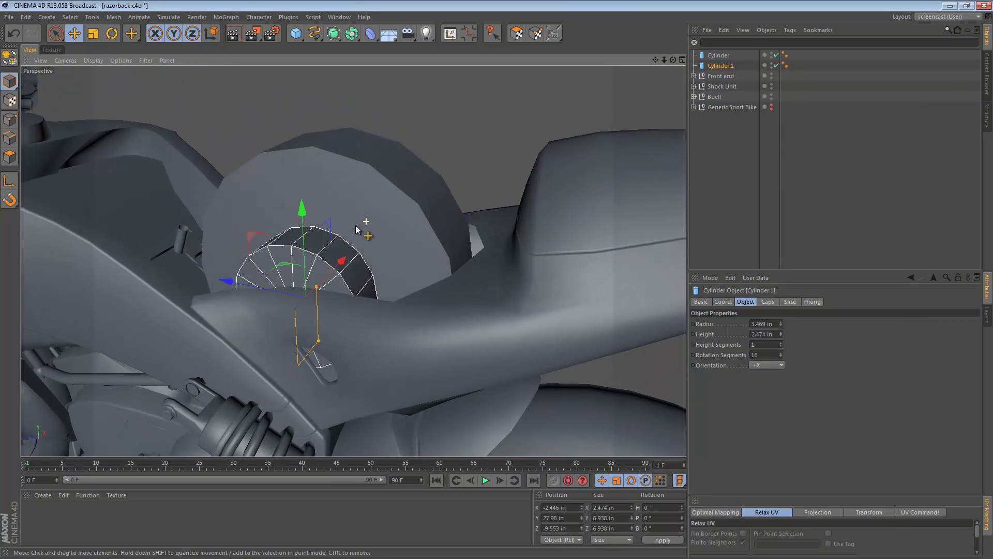
{"action": "middle_click", "coordinate": [297, 334]}
{"action": "middle_click", "coordinate": [259, 361]}
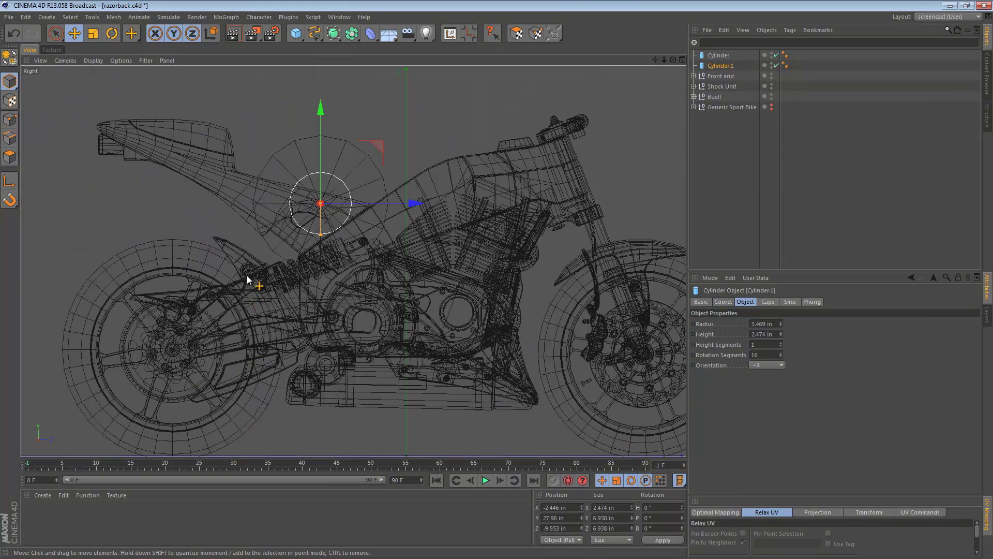
{"action": "right_click_drag", "start_coordinate": [247, 276], "coordinate": [299, 278], "text": "alt"}
{"action": "middle_click_drag", "start_coordinate": [329, 317], "coordinate": [315, 366], "text": "alt"}
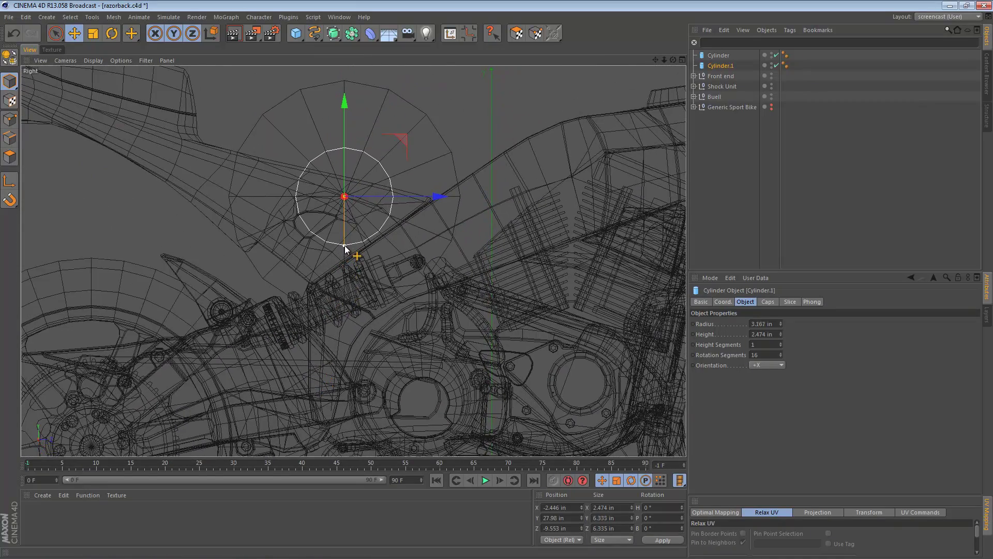
Move the small cylinder down near the shock to about Y 21.7 in, Z -8.5 in, and check its placement in the Perspective view
{"action": "right_click_drag", "start_coordinate": [345, 265], "coordinate": [378, 266], "text": "alt"}
{"action": "middle_click_drag", "start_coordinate": [379, 265], "coordinate": [376, 229], "text": "alt"}
{"action": "mouse_move", "coordinate": [372, 180]}
{"action": "left_mouse_down"}
{"action": "mouse_move", "coordinate": [383, 305]}
{"action": "mouse_move", "coordinate": [397, 316]}
{"action": "mouse_move", "coordinate": [319, 299]}
{"action": "left_mouse_up"}
{"action": "key", "text": "F1"}
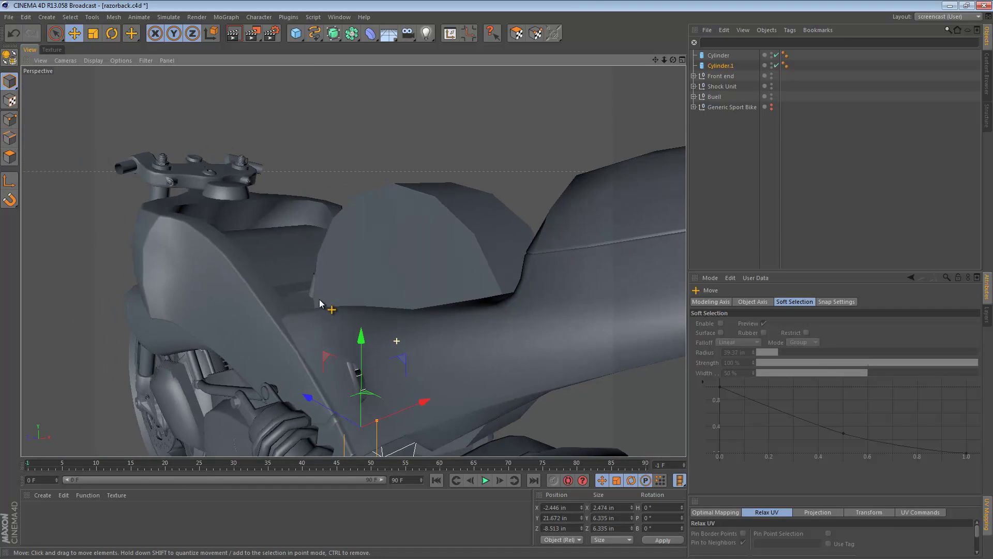
{"action": "middle_click_drag", "start_coordinate": [426, 309], "coordinate": [414, 251], "text": "alt"}
{"action": "left_click_drag", "start_coordinate": [414, 251], "coordinate": [398, 340], "text": "alt"}
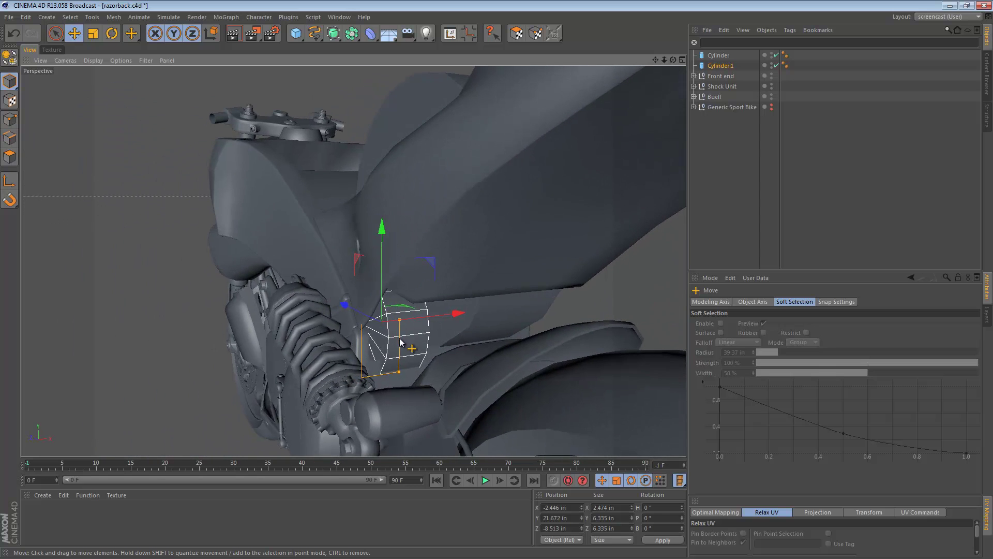
Increase the small cylinder's height to about 3.29 in and shift it beside the shock to about X -2.97 in, Y 22.1 in, Z -9.31 in
{"action": "middle_click_drag", "start_coordinate": [398, 340], "coordinate": [299, 244], "text": "alt"}
{"action": "right_click_drag", "start_coordinate": [316, 273], "coordinate": [395, 262], "text": "alt"}
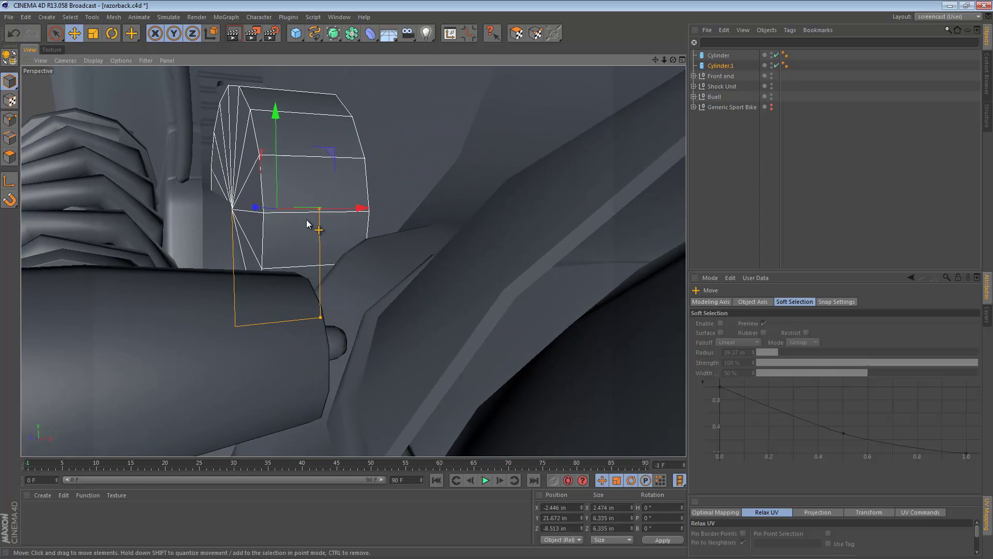
{"action": "middle_click_drag", "start_coordinate": [309, 222], "coordinate": [339, 239], "text": "alt"}
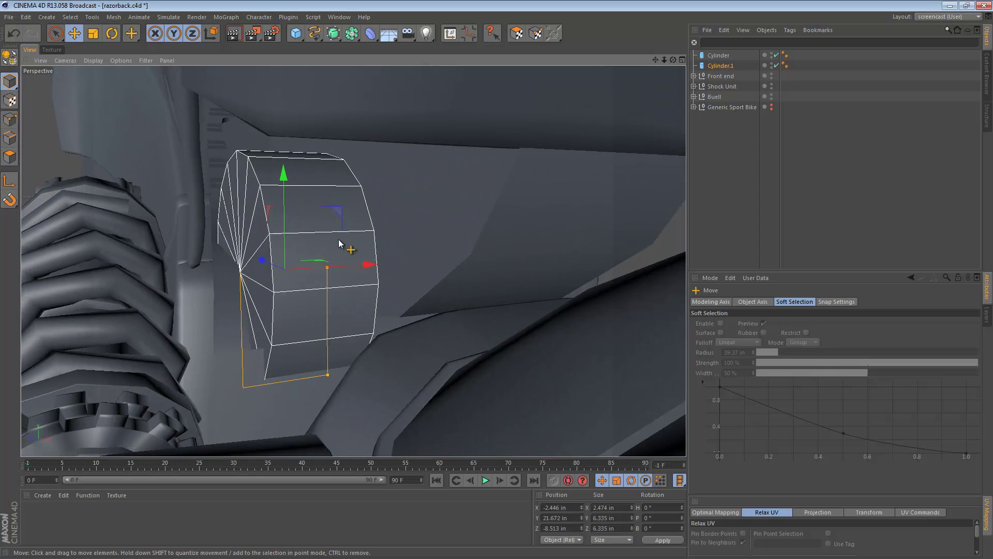
{"action": "left_click_drag", "start_coordinate": [339, 240], "coordinate": [293, 256], "text": "alt"}
{"action": "left_click_drag", "start_coordinate": [393, 263], "coordinate": [467, 256]}
{"action": "left_click_drag", "start_coordinate": [138, 272], "coordinate": [173, 265]}
{"action": "left_click_drag", "start_coordinate": [236, 203], "coordinate": [231, 175]}
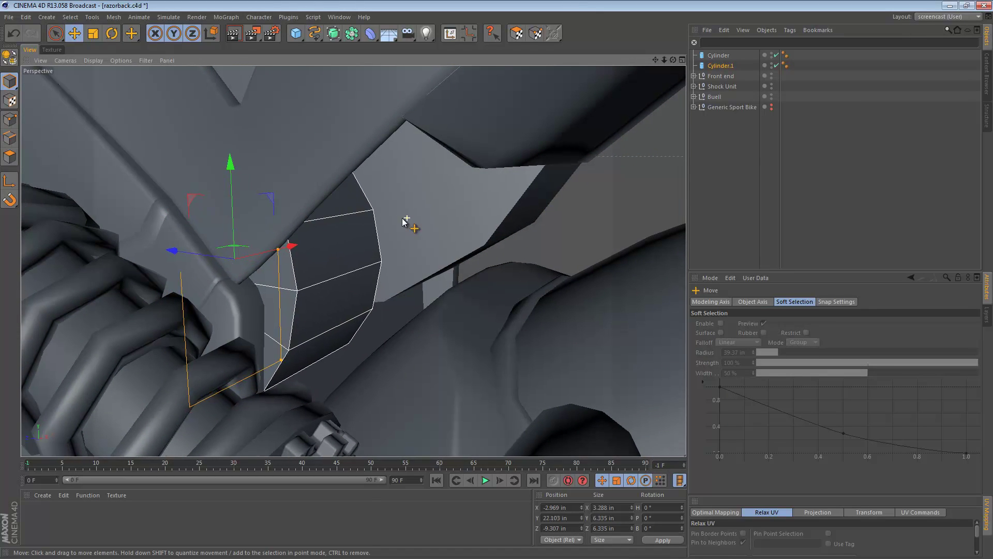
Deselect the small cylinder and examine the placement of both cylinders from both sides of the motorcycle and above the tank
{"action": "scroll", "coordinate": [262, 251], "scroll_direction": "down", "scroll_amount": 8}
{"action": "scroll", "coordinate": [261, 251], "scroll_direction": "up", "scroll_amount": 3}
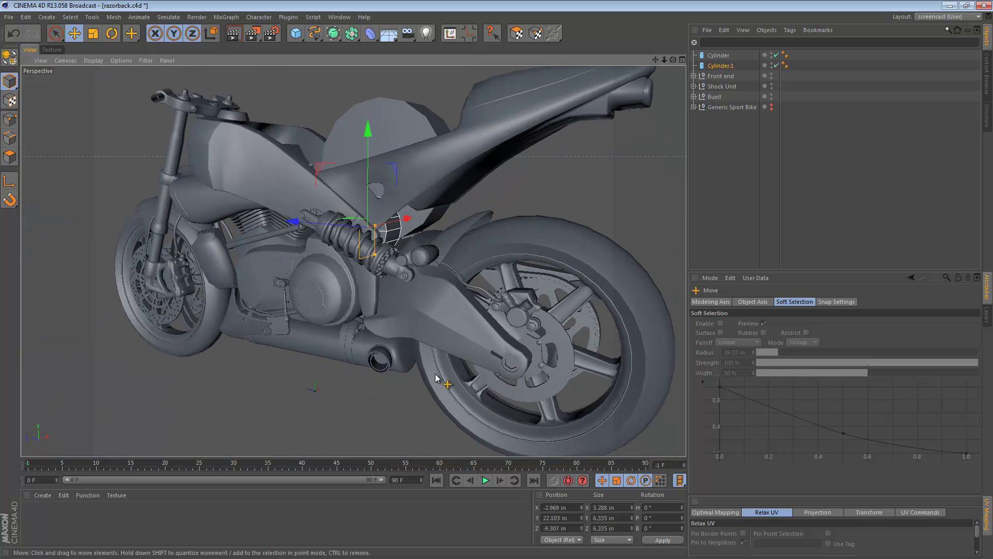
{"action": "left_click", "coordinate": [126, 141]}
{"action": "left_click_drag", "start_coordinate": [332, 182], "coordinate": [402, 181], "text": "alt"}
{"action": "middle_click_drag", "start_coordinate": [401, 180], "coordinate": [393, 234], "text": "alt"}
{"action": "left_click_drag", "start_coordinate": [393, 233], "coordinate": [576, 228], "text": "alt"}
{"action": "middle_click_drag", "start_coordinate": [640, 268], "coordinate": [473, 222], "text": "alt"}
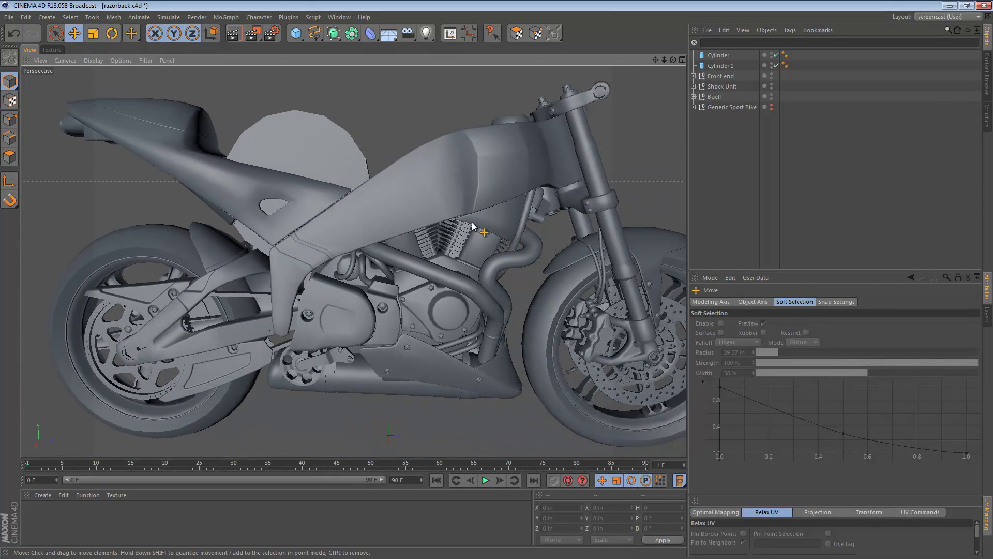
{"action": "right_click_drag", "start_coordinate": [472, 222], "coordinate": [386, 223], "text": "alt"}
{"action": "left_click_drag", "start_coordinate": [428, 246], "coordinate": [294, 231], "text": "alt"}
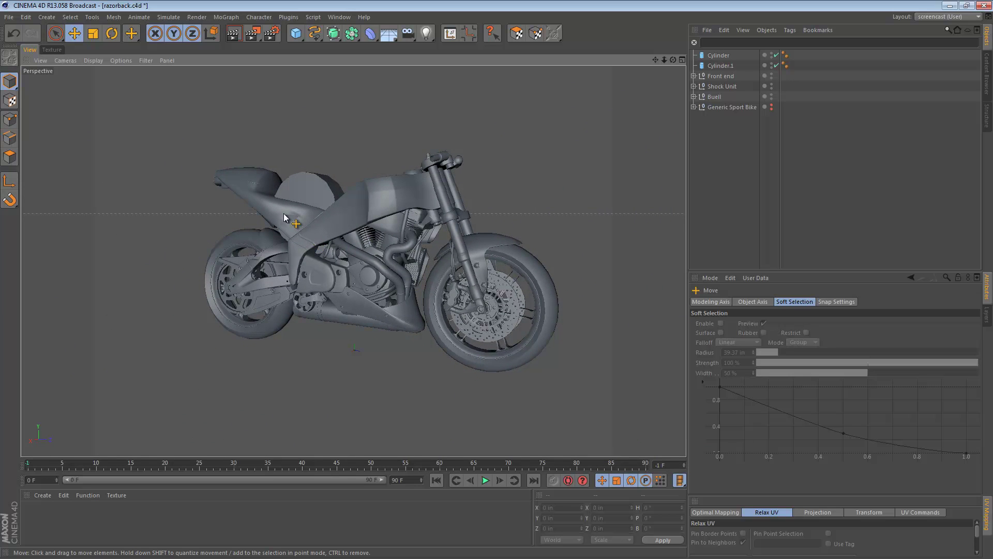
{"action": "right_click_drag", "start_coordinate": [284, 215], "coordinate": [439, 216], "text": "alt"}
{"action": "middle_click_drag", "start_coordinate": [420, 163], "coordinate": [394, 254], "text": "alt"}
{"action": "left_click_drag", "start_coordinate": [394, 257], "coordinate": [319, 282], "text": "alt"}
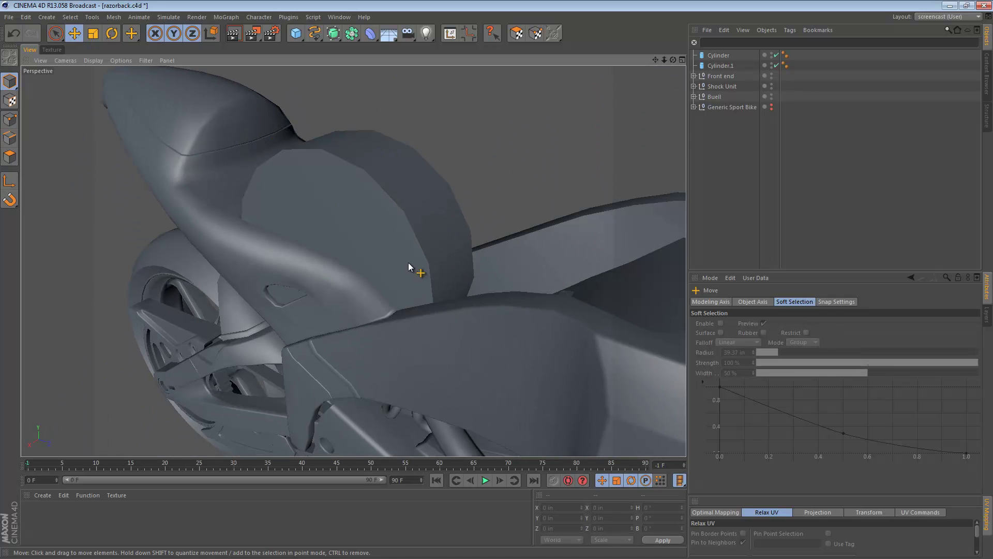
Add a fillet to the large cylinder's caps with 4 segments and a radius of about 1.73 in
{"action": "left_click", "coordinate": [418, 204]}
{"action": "left_click_drag", "start_coordinate": [417, 204], "coordinate": [412, 210], "text": "alt"}
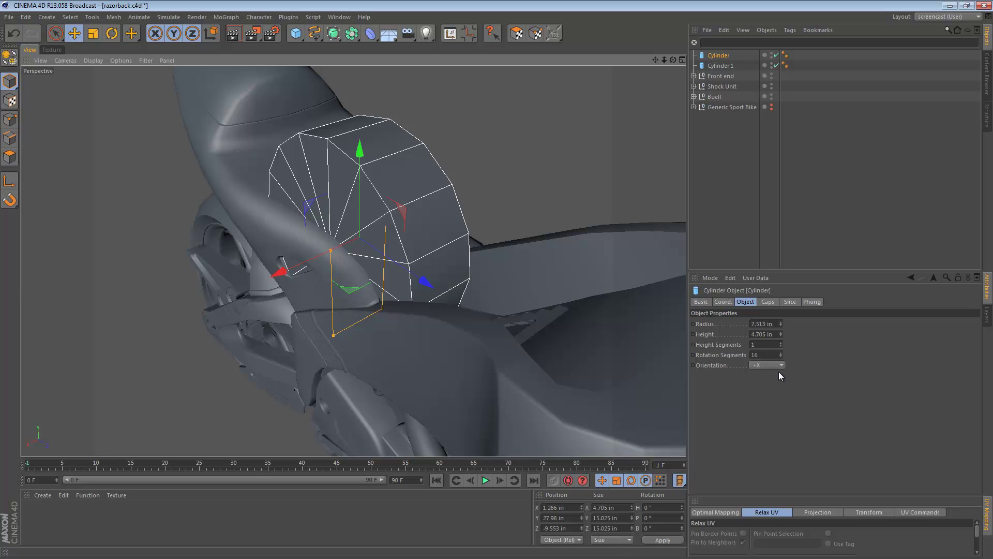
{"action": "left_click", "coordinate": [772, 302]}
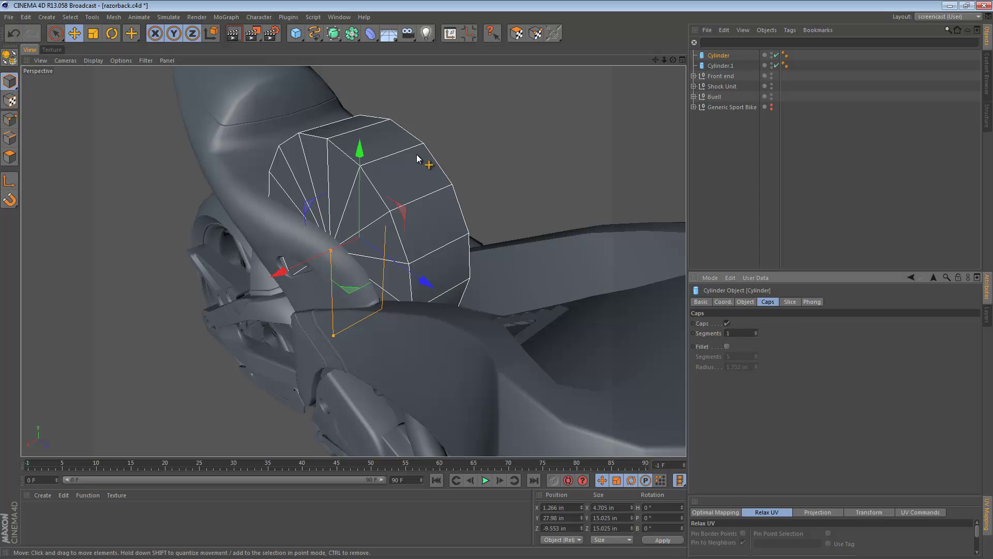
{"action": "left_click", "coordinate": [727, 346]}
{"action": "left_click", "coordinate": [747, 356]}
{"action": "scroll", "coordinate": [747, 356], "scroll_direction": "down", "scroll_amount": 2}
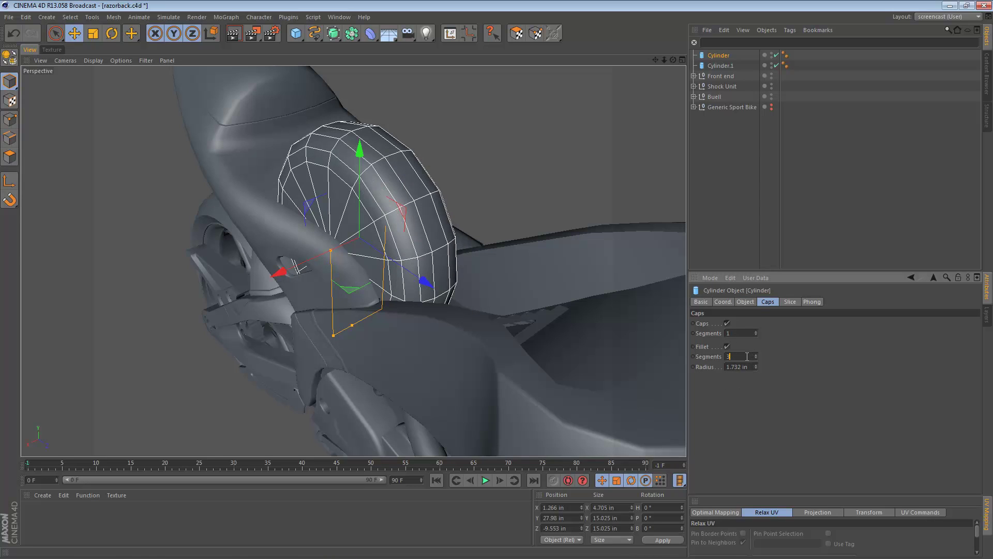
{"action": "scroll", "coordinate": [746, 357], "scroll_direction": "up", "scroll_amount": 1}
{"action": "scroll", "coordinate": [748, 367], "scroll_direction": "down", "scroll_amount": 4}
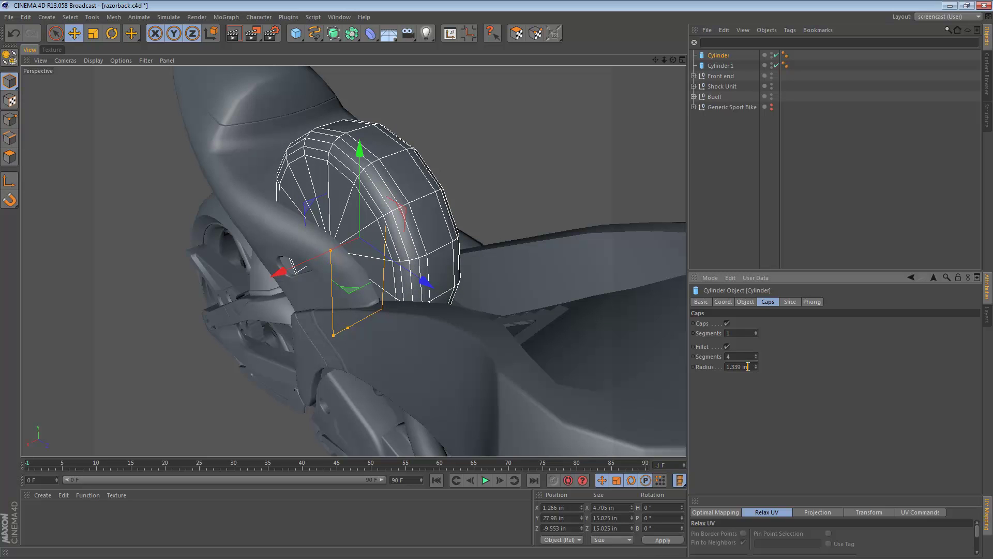
{"action": "left_click_drag", "start_coordinate": [434, 277], "coordinate": [398, 247], "text": "alt"}
{"action": "scroll", "coordinate": [738, 367], "scroll_direction": "up", "scroll_amount": 4}
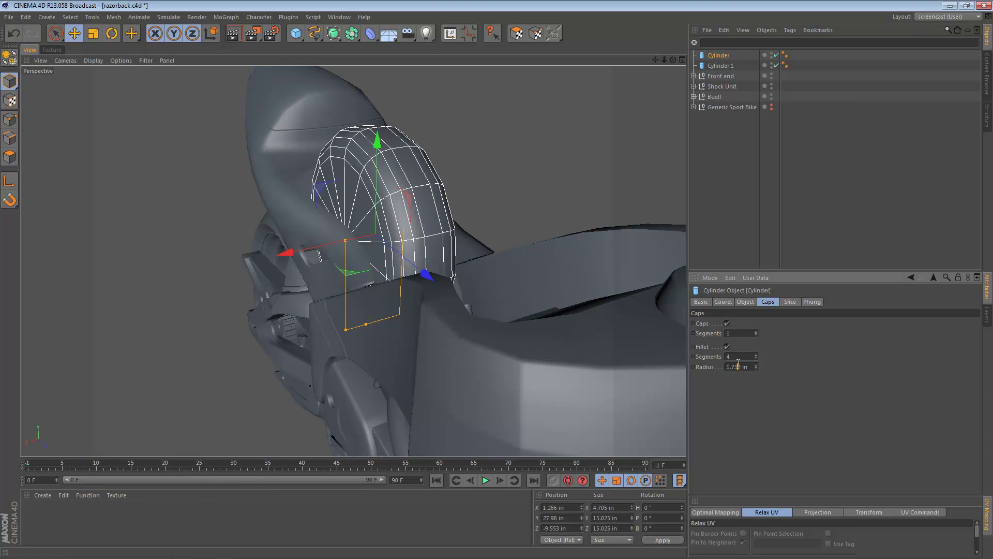
Deselect the large cylinder and examine its rounded shape against the whole motorcycle from both sides
{"action": "left_click_drag", "start_coordinate": [406, 256], "coordinate": [504, 228], "text": "alt"}
{"action": "left_click", "coordinate": [442, 160]}
{"action": "scroll", "coordinate": [295, 165], "scroll_direction": "down", "scroll_amount": 5}
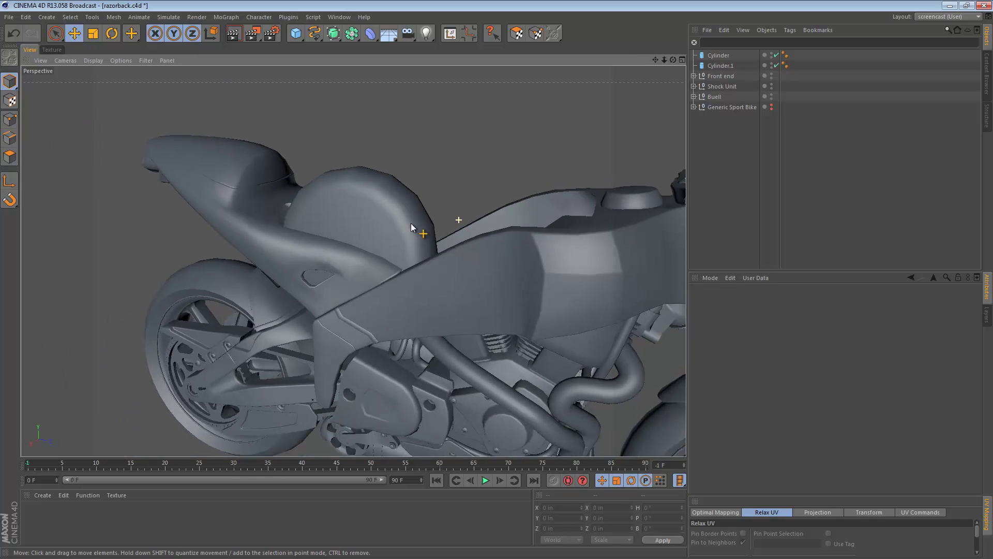
{"action": "left_click_drag", "start_coordinate": [411, 223], "coordinate": [355, 160], "text": "alt"}
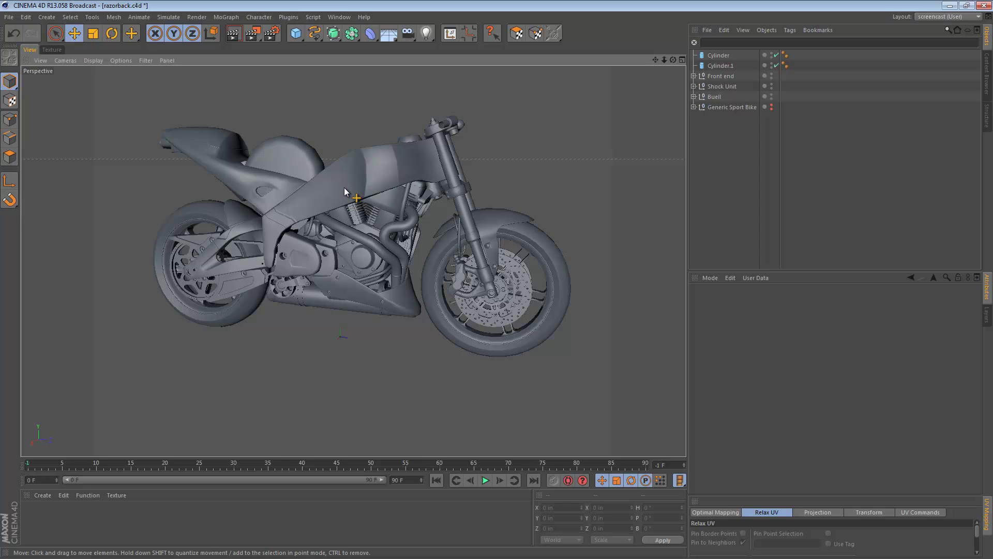
{"action": "left_click_drag", "start_coordinate": [375, 240], "coordinate": [280, 408], "text": "alt"}
{"action": "left_click_drag", "start_coordinate": [279, 405], "coordinate": [717, 172], "text": "alt"}
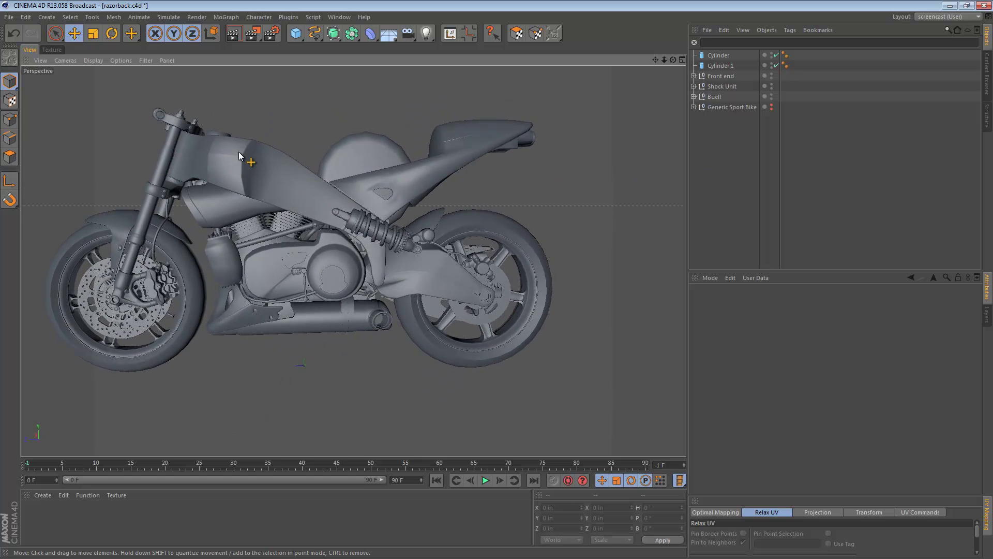
{"action": "left_click_drag", "start_coordinate": [239, 154], "coordinate": [310, 167], "text": "alt"}
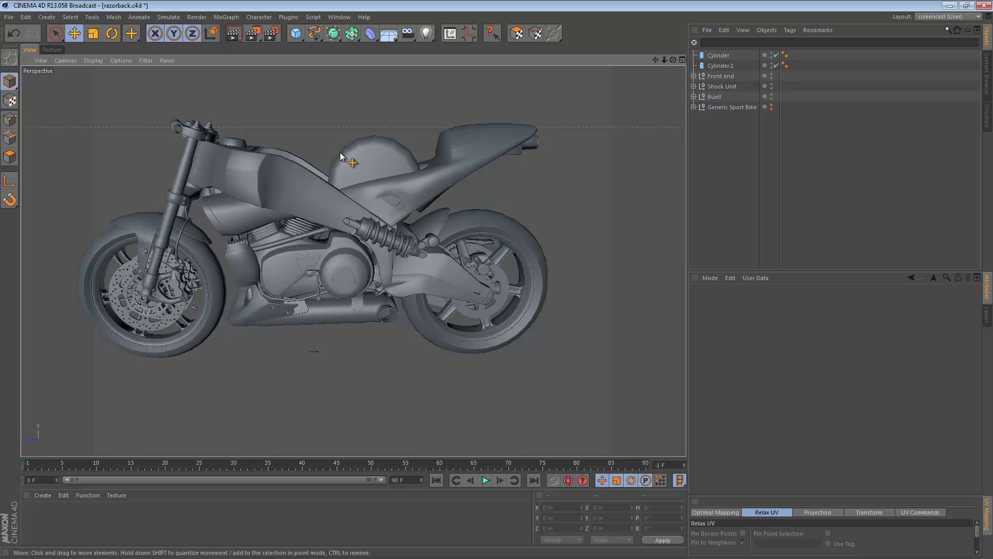
Create a cube and scale it uniformly down to about 3.23 in, working in the Right view
{"action": "middle_click", "coordinate": [343, 228]}
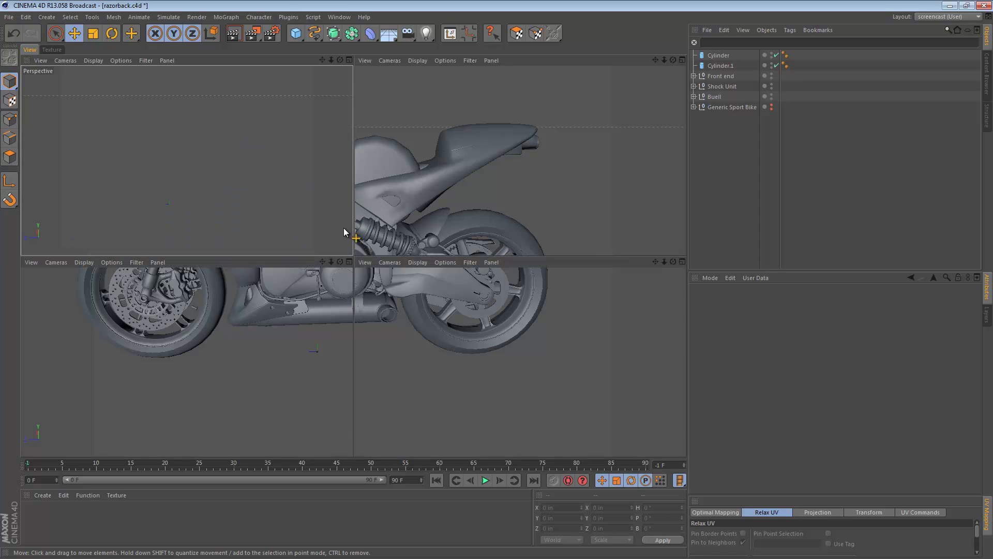
{"action": "middle_click", "coordinate": [303, 310]}
{"action": "scroll", "coordinate": [445, 284], "scroll_direction": "down", "scroll_amount": 8}
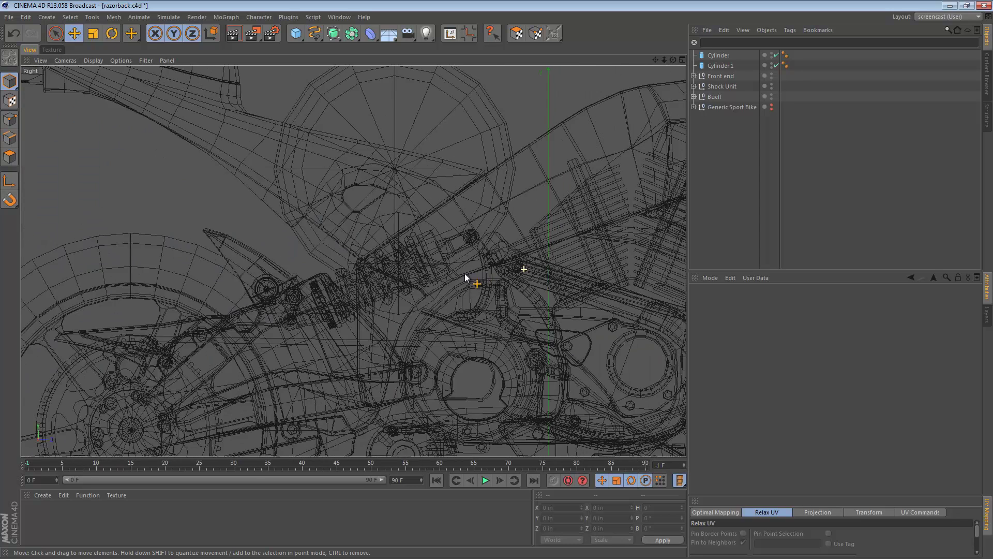
{"action": "middle_click_drag", "start_coordinate": [371, 277], "coordinate": [283, 258], "text": "alt"}
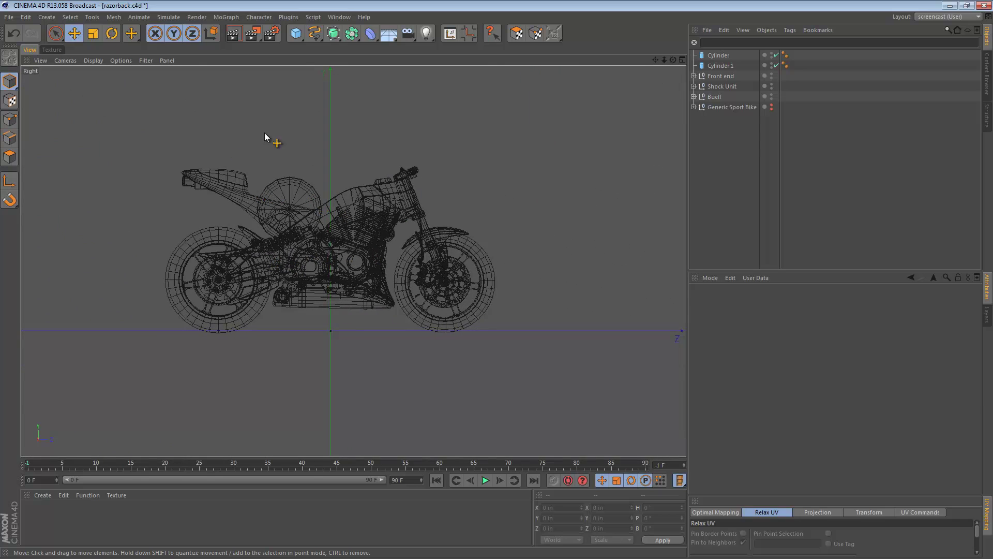
{"action": "left_click", "coordinate": [296, 34]}
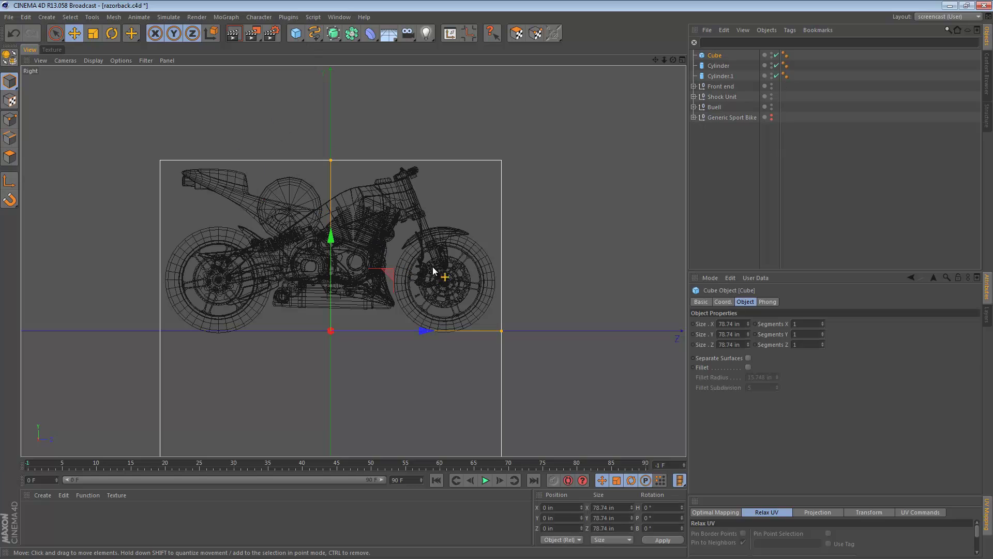
{"action": "key", "text": "t"}
{"action": "left_click_drag", "start_coordinate": [527, 243], "coordinate": [207, 406]}
{"action": "scroll", "coordinate": [409, 257], "scroll_direction": "up", "scroll_amount": 5}
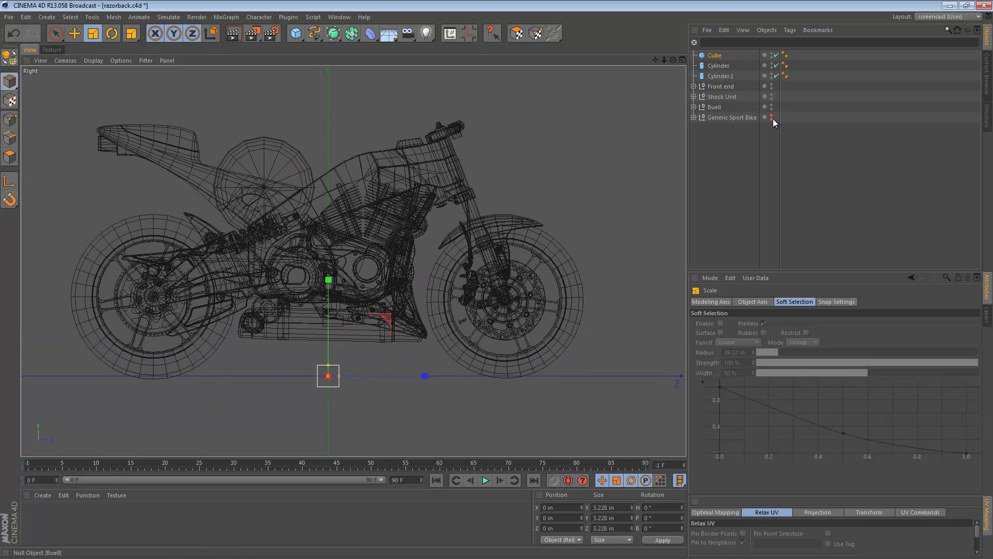
Group the cube under a null and rename the null "blade"
{"action": "left_click", "coordinate": [716, 56]}
{"action": "key", "text": "alt+g"}
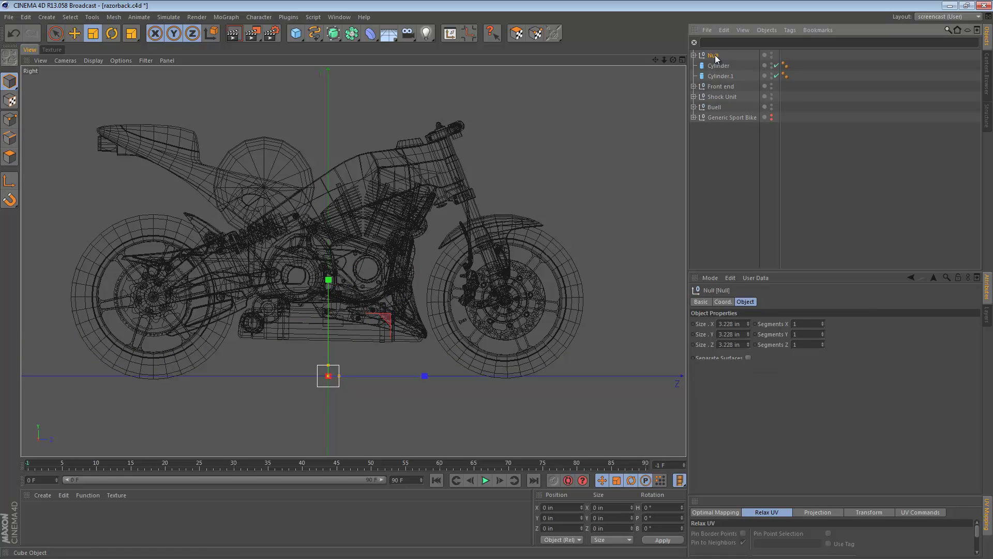
{"action": "left_click", "coordinate": [694, 56]}
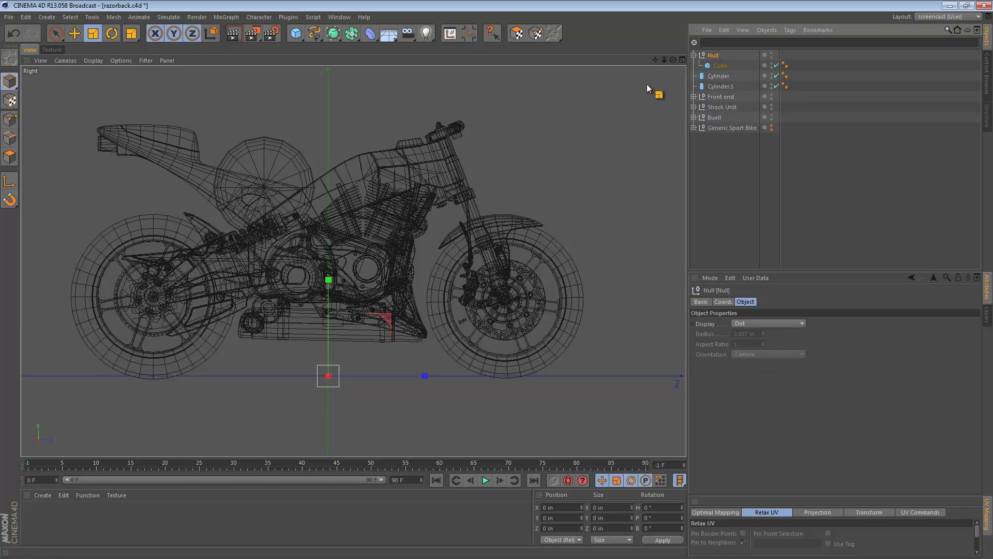
{"action": "left_click", "coordinate": [716, 61]}
{"action": "left_click", "coordinate": [721, 66]}
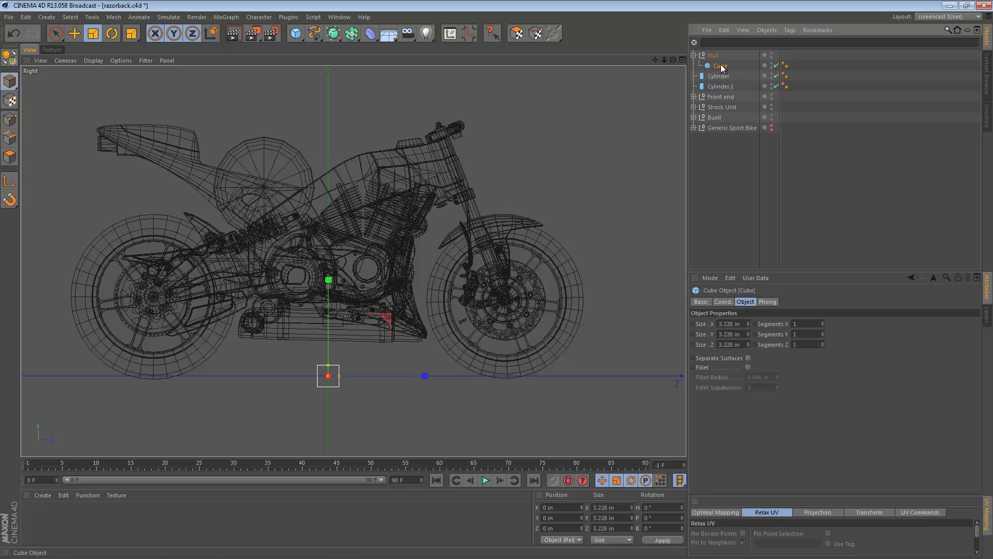
{"action": "double_click", "coordinate": [716, 56]}
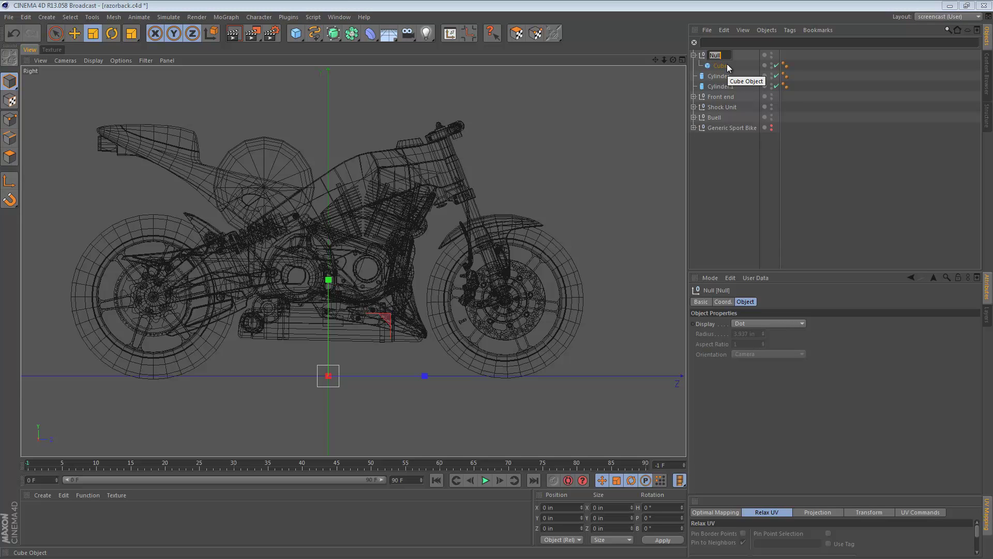
{"action": "type", "text": "blade"}
{"action": "key", "text": "Return"}
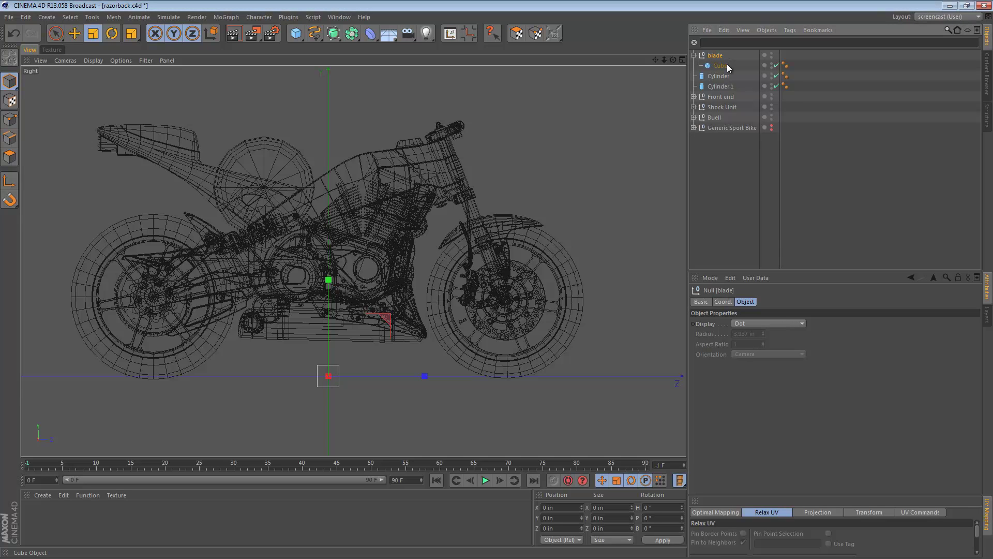
{"action": "left_click", "coordinate": [693, 55]}
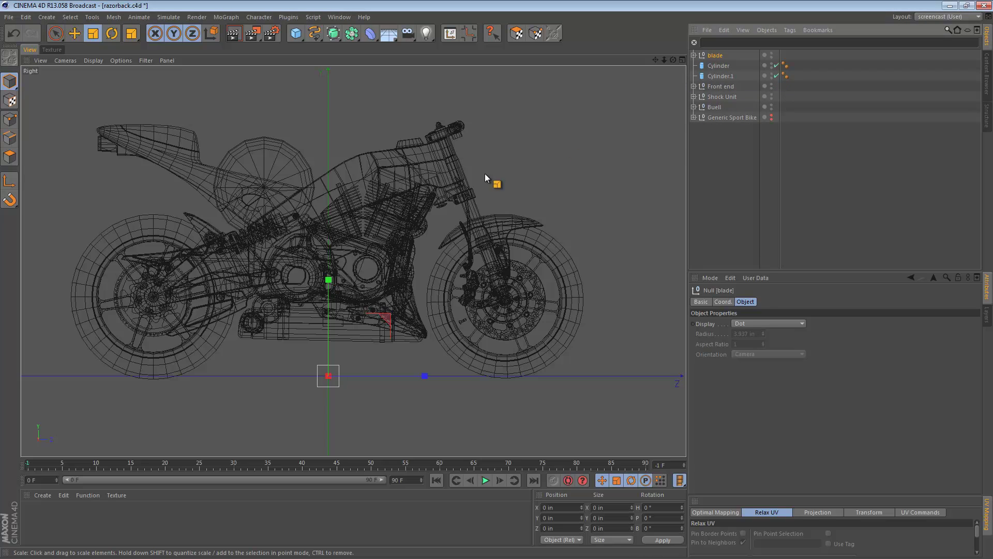
Move the blade group to the large cylinder's front edge at about Y 29.4 in, Z -3.62 in, and rotate its pitch to about 27.8°
{"action": "key", "text": "e"}
{"action": "scroll", "coordinate": [447, 324], "scroll_direction": "up", "scroll_amount": 3}
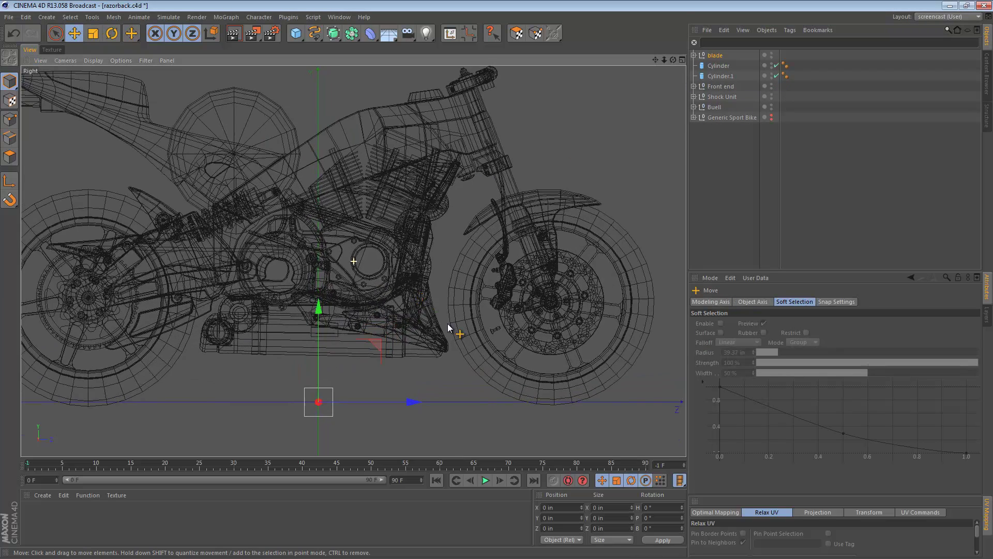
{"action": "scroll", "coordinate": [448, 324], "scroll_direction": "down", "scroll_amount": 3}
{"action": "left_click_drag", "start_coordinate": [449, 376], "coordinate": [416, 117]}
{"action": "scroll", "coordinate": [400, 132], "scroll_direction": "up", "scroll_amount": 3}
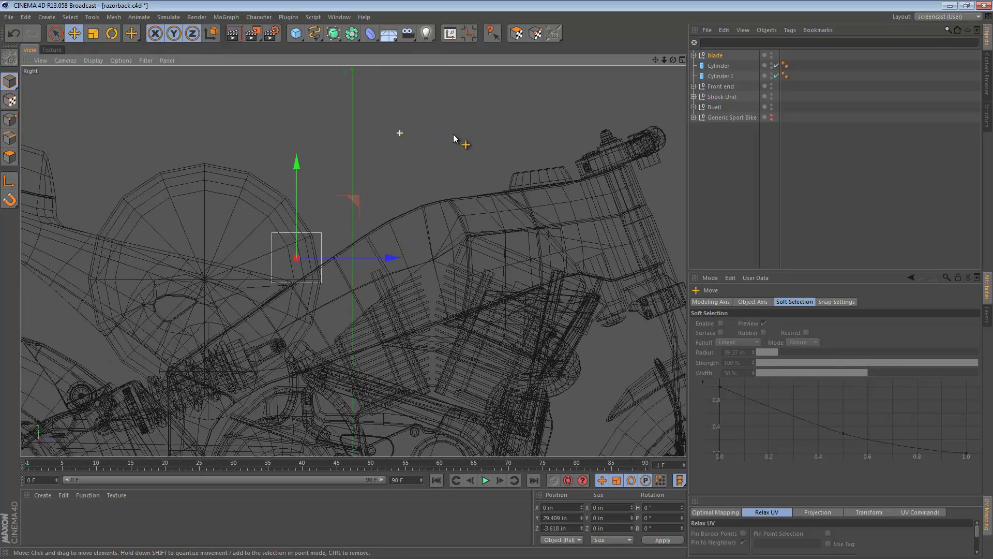
{"action": "middle_click_drag", "start_coordinate": [453, 135], "coordinate": [522, 153], "text": "alt"}
{"action": "key", "text": "r"}
{"action": "left_click_drag", "start_coordinate": [543, 221], "coordinate": [554, 128]}
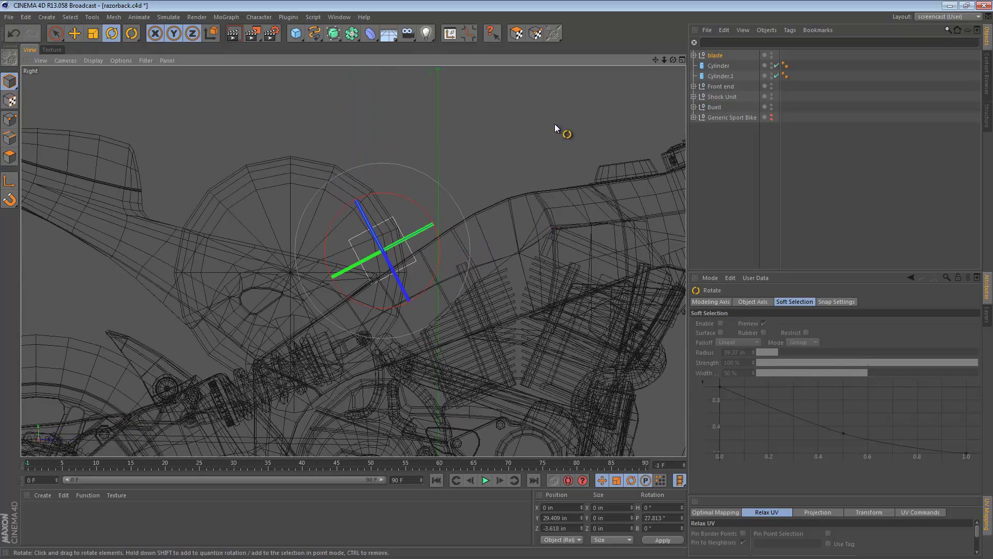
Convert the cube inside the blade group to an editable polygon object and check its placement from the front in the Perspective view
{"action": "left_click", "coordinate": [693, 55]}
{"action": "left_click", "coordinate": [718, 65]}
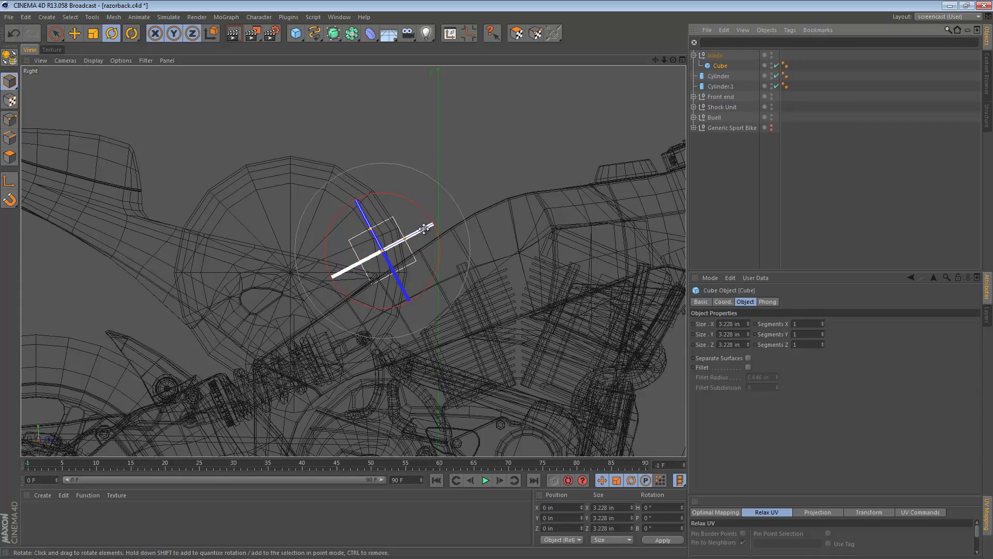
{"action": "key", "text": "e"}
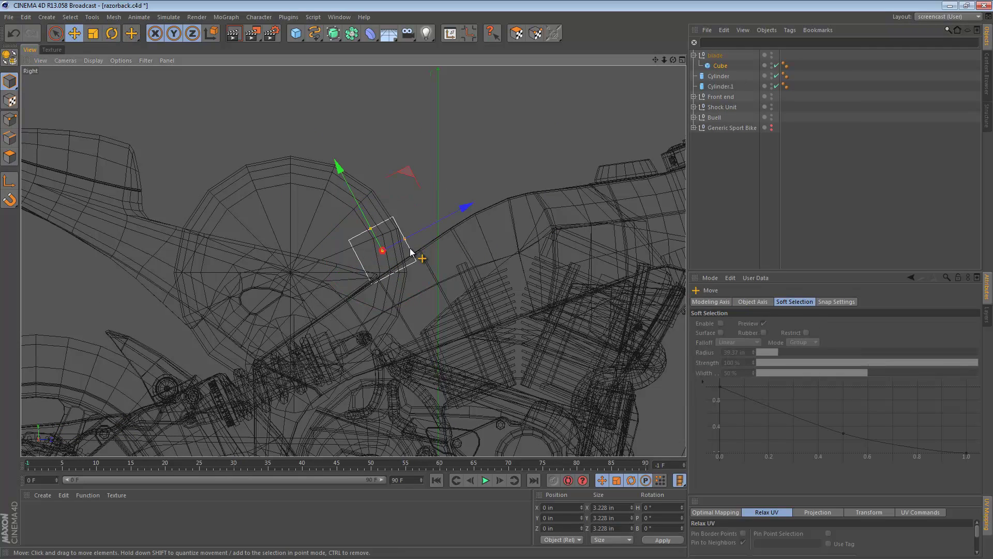
{"action": "key", "text": "c"}
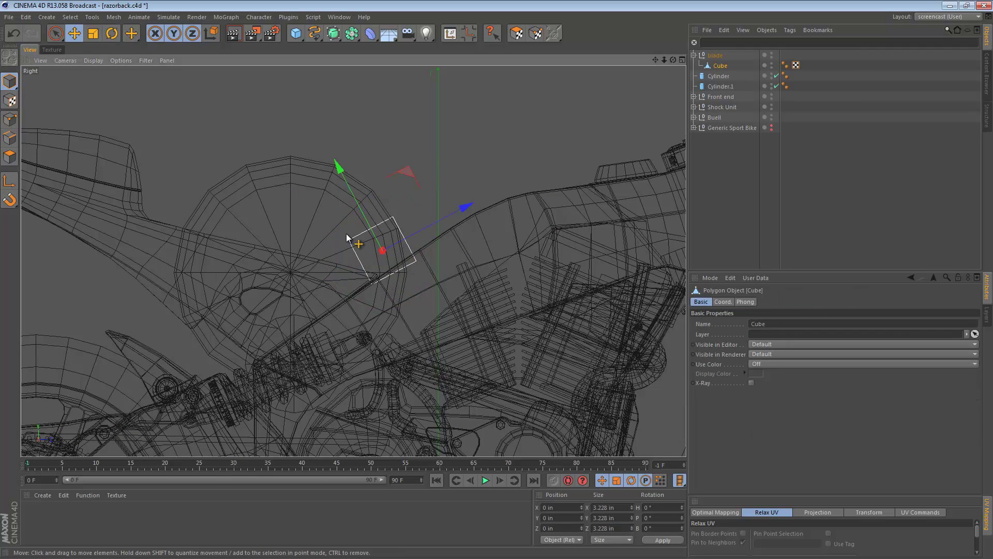
{"action": "key", "text": "F1"}
{"action": "mouse_move", "coordinate": [337, 222]}
{"action": "left_mouse_down", "text": "alt"}
{"action": "mouse_move", "coordinate": [512, 241]}
{"action": "mouse_move", "coordinate": [414, 221]}
{"action": "left_mouse_up", "text": "alt"}
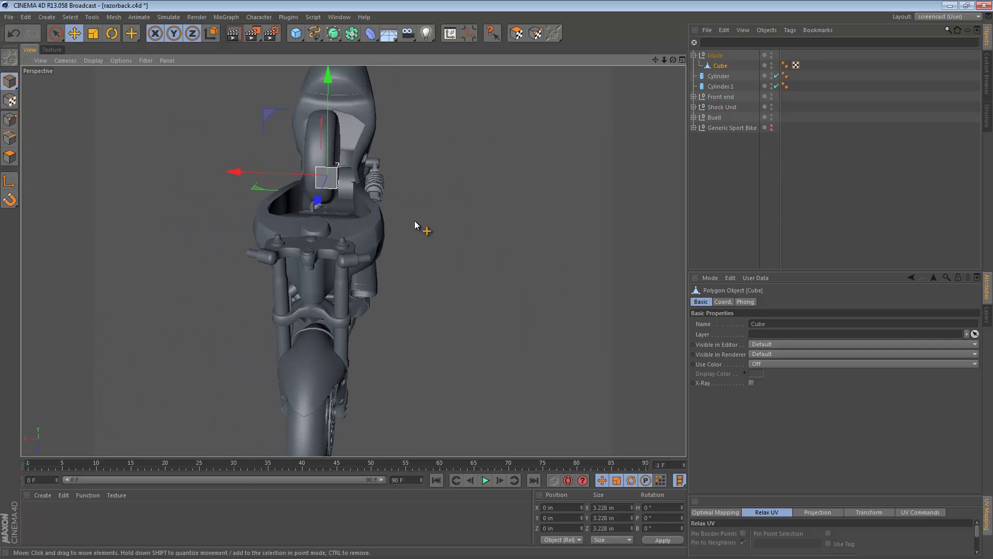
{"action": "right_click_drag", "start_coordinate": [333, 175], "coordinate": [480, 183], "text": "alt"}
{"action": "middle_click_drag", "start_coordinate": [409, 180], "coordinate": [416, 291], "text": "alt"}
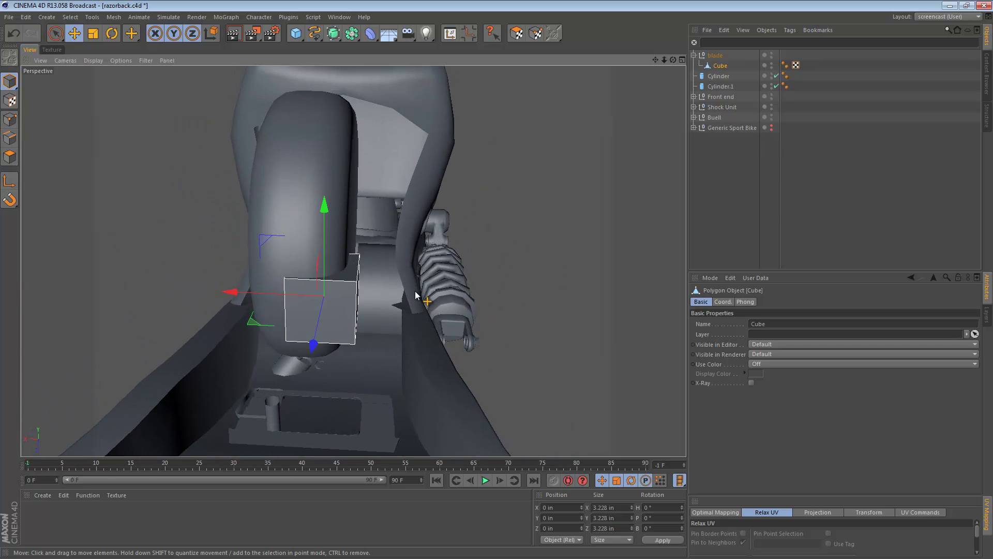
Scale the blade cube down to about 0.87 in on X and 1.48 in on Z
{"action": "key", "text": "t"}
{"action": "left_click_drag", "start_coordinate": [232, 292], "coordinate": [300, 293]}
{"action": "left_click_drag", "start_coordinate": [311, 286], "coordinate": [130, 194], "text": "alt"}
{"action": "middle_click", "coordinate": [250, 303]}
{"action": "middle_click", "coordinate": [246, 396]}
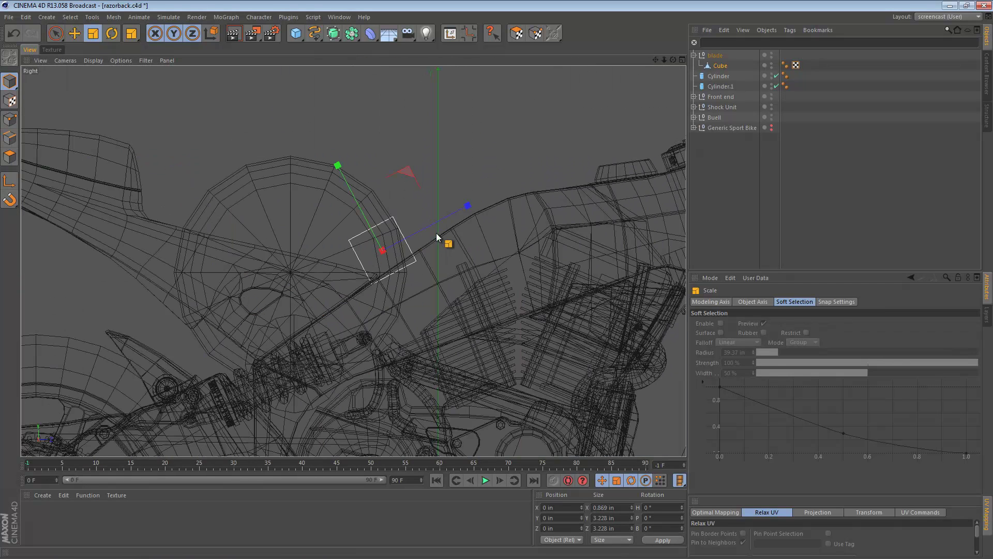
{"action": "left_click_drag", "start_coordinate": [467, 205], "coordinate": [425, 231]}
Move the cube's upper end polygon along the blade direction to about Y 12.9 in to form a long blade
{"action": "left_click", "coordinate": [10, 157]}
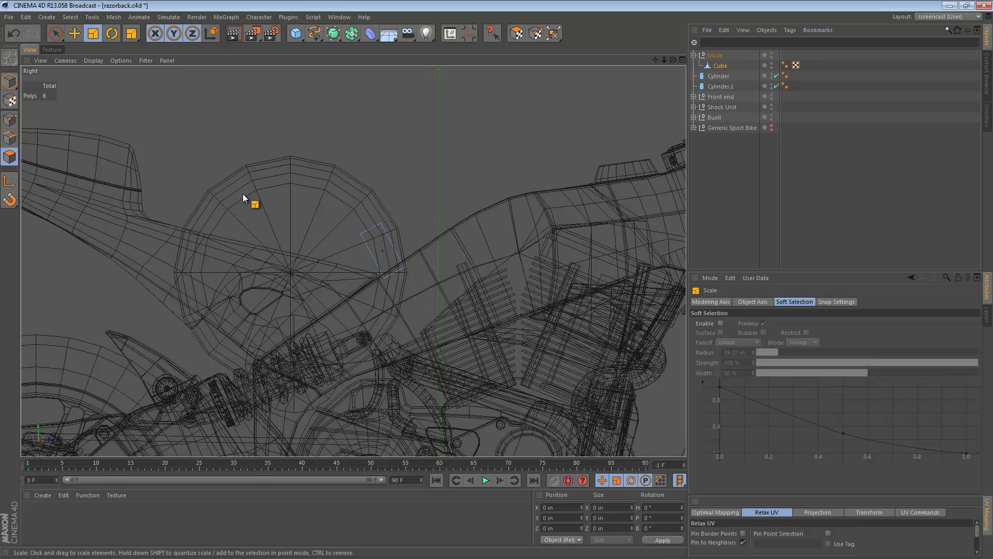
{"action": "left_click_drag", "start_coordinate": [256, 148], "coordinate": [386, 240]}
{"action": "key", "text": "e"}
{"action": "left_click_drag", "start_coordinate": [368, 203], "coordinate": [497, 300]}
{"action": "middle_click_drag", "start_coordinate": [365, 210], "coordinate": [370, 298], "text": "alt"}
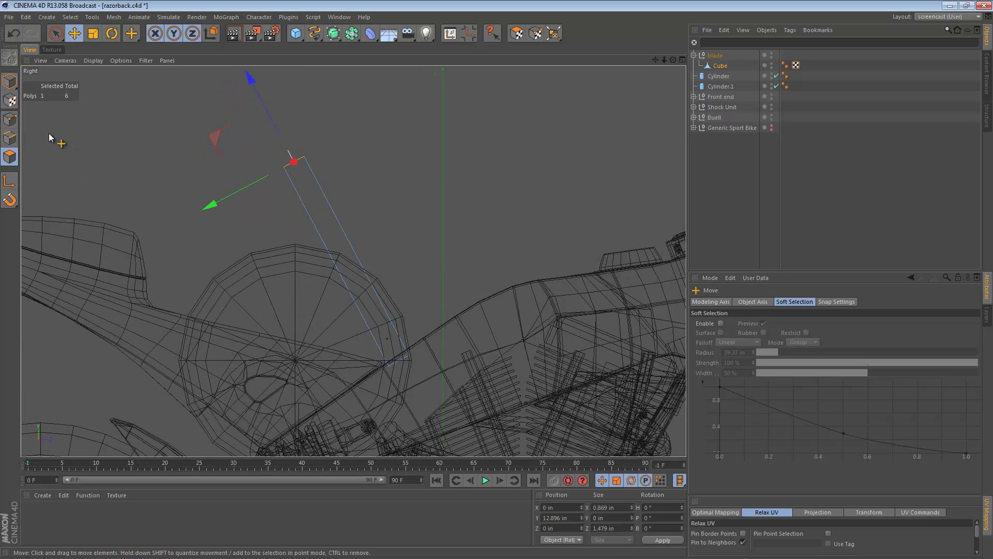
Slant the blade tip by moving its two front upper points down to about Y 11.09 in
{"action": "left_click", "coordinate": [10, 119]}
{"action": "left_click_drag", "start_coordinate": [338, 139], "coordinate": [301, 187]}
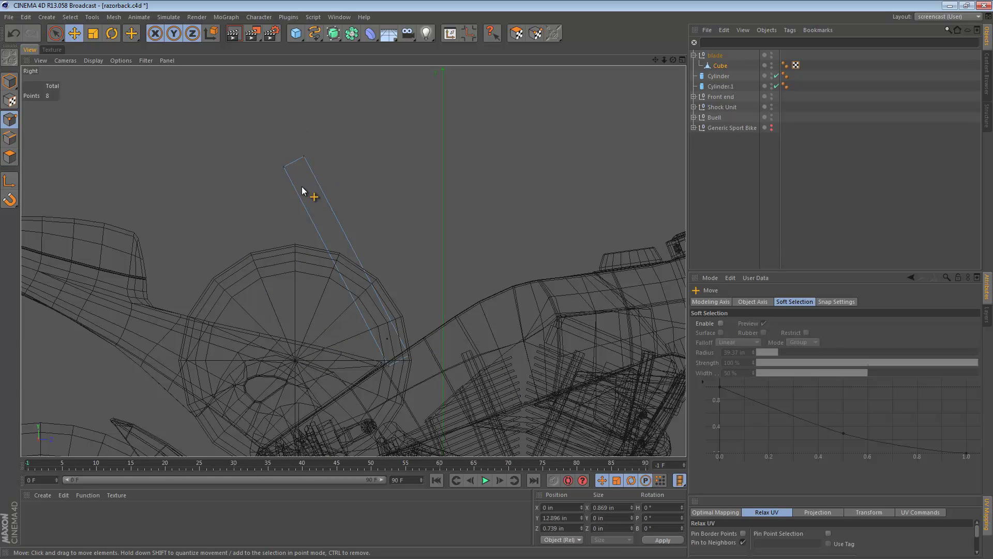
{"action": "left_click_drag", "start_coordinate": [274, 98], "coordinate": [281, 123]}
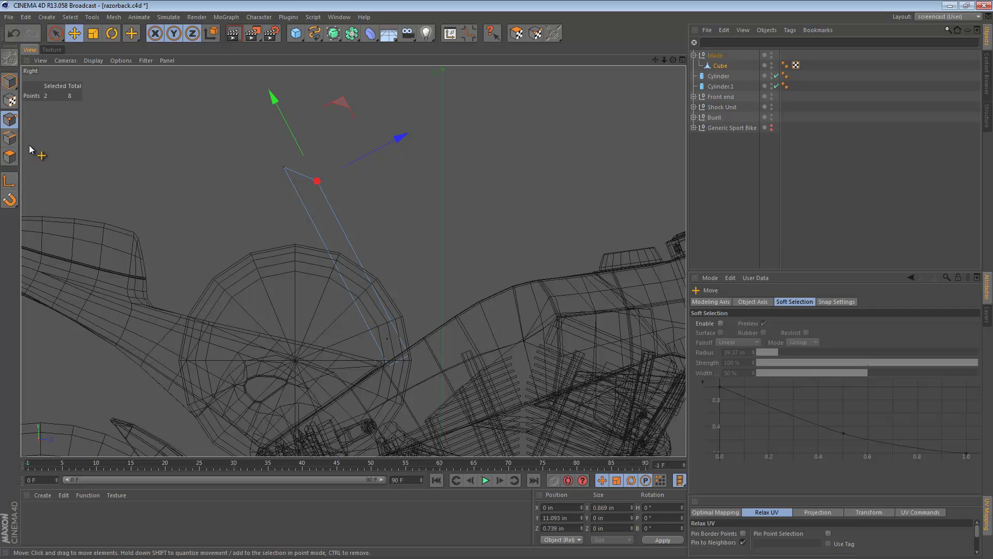
Thin the whole blade cube to about 0.16 in on X in the Perspective view
{"action": "left_click", "coordinate": [10, 81]}
{"action": "key", "text": "F1"}
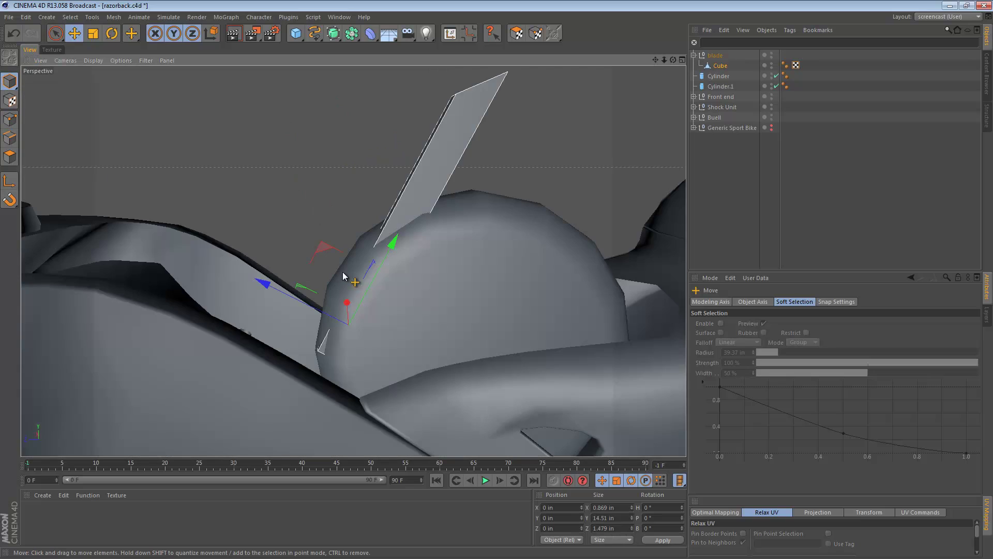
{"action": "left_click_drag", "start_coordinate": [343, 276], "coordinate": [392, 256], "text": "alt"}
{"action": "key", "text": "t"}
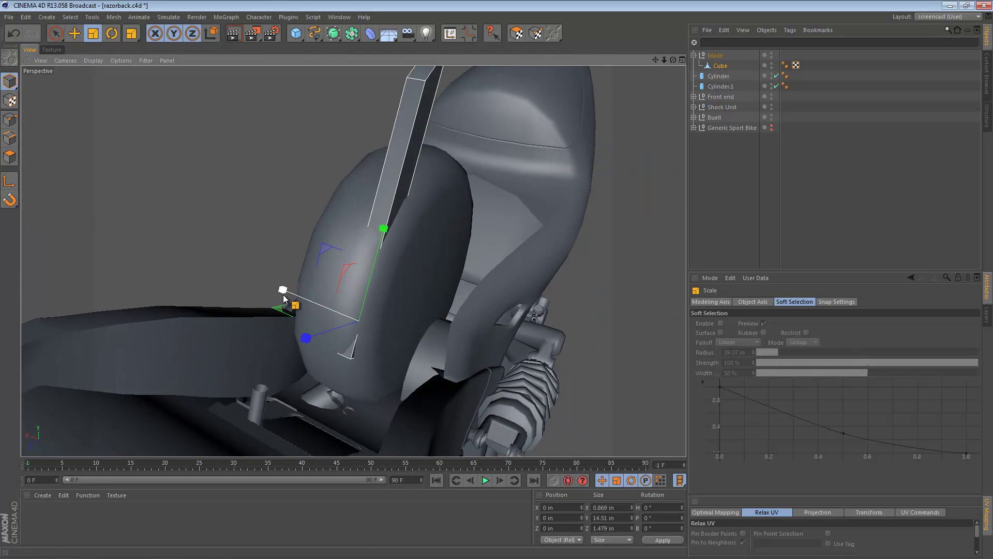
{"action": "left_click_drag", "start_coordinate": [283, 299], "coordinate": [344, 302]}
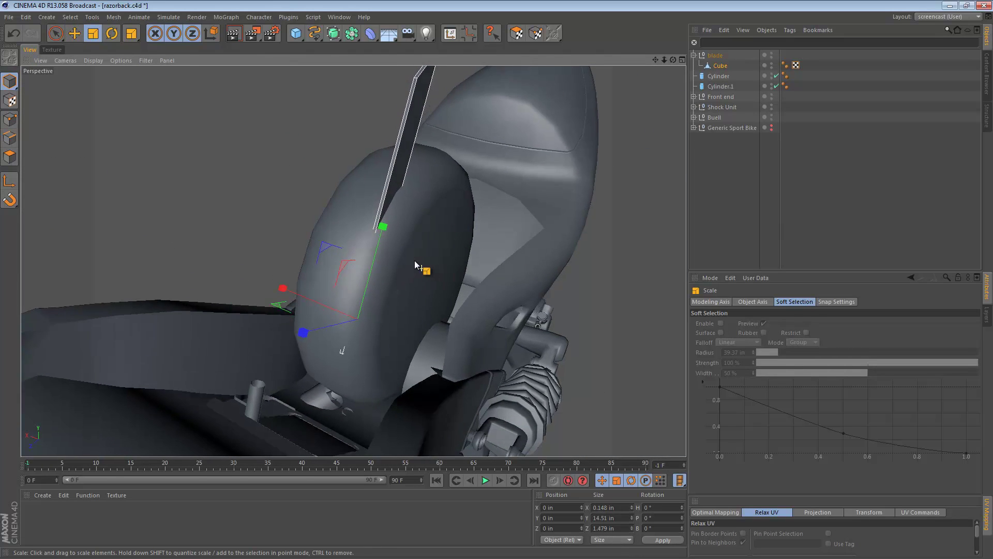
{"action": "left_click_drag", "start_coordinate": [415, 262], "coordinate": [293, 266], "text": "alt"}
{"action": "left_click_drag", "start_coordinate": [451, 256], "coordinate": [290, 255], "text": "alt"}
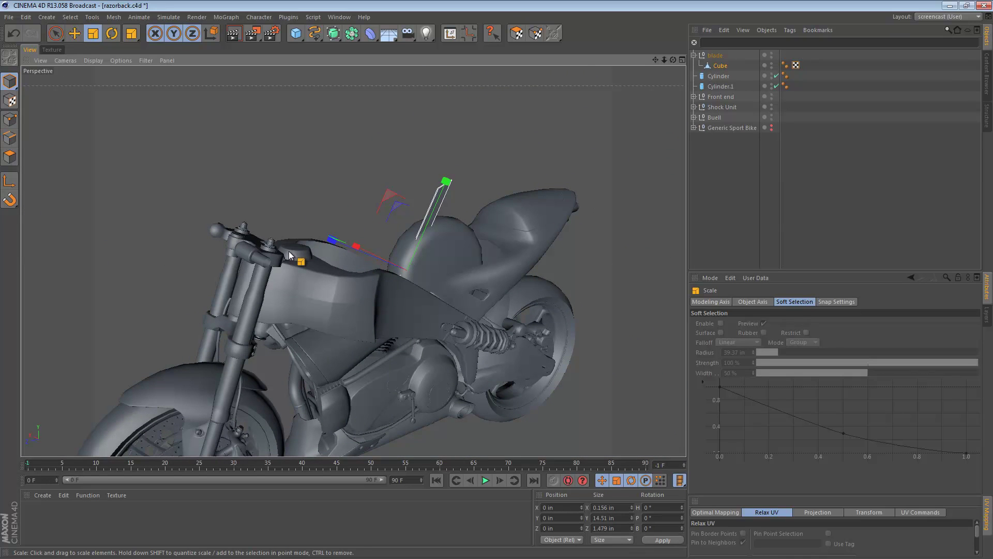
Move the blade group slightly back in the Right view to about Y 29.59 in, Z -4.06 in
{"action": "key", "text": "e"}
{"action": "middle_click", "coordinate": [284, 271]}
{"action": "middle_click", "coordinate": [281, 297]}
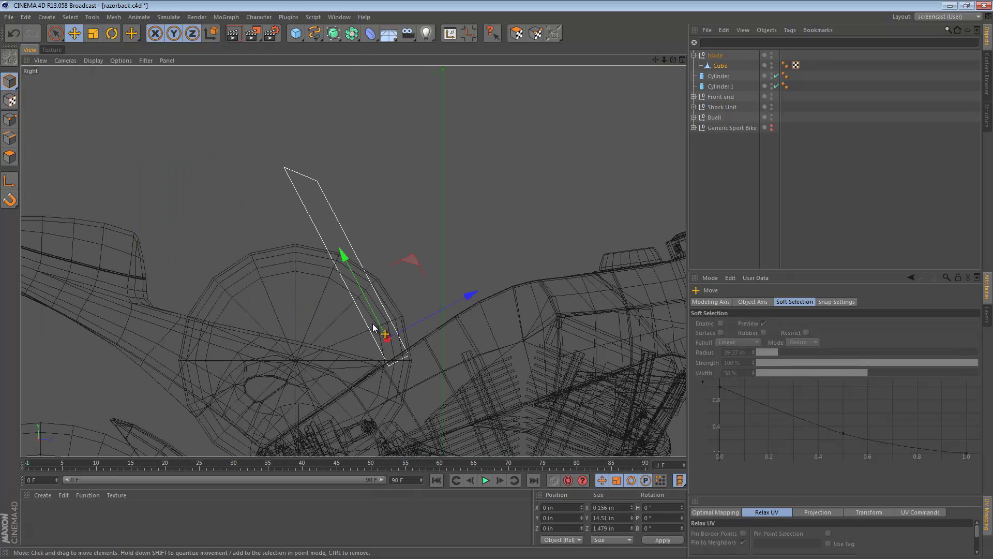
{"action": "scroll", "coordinate": [549, 331], "scroll_direction": "down", "scroll_amount": 6}
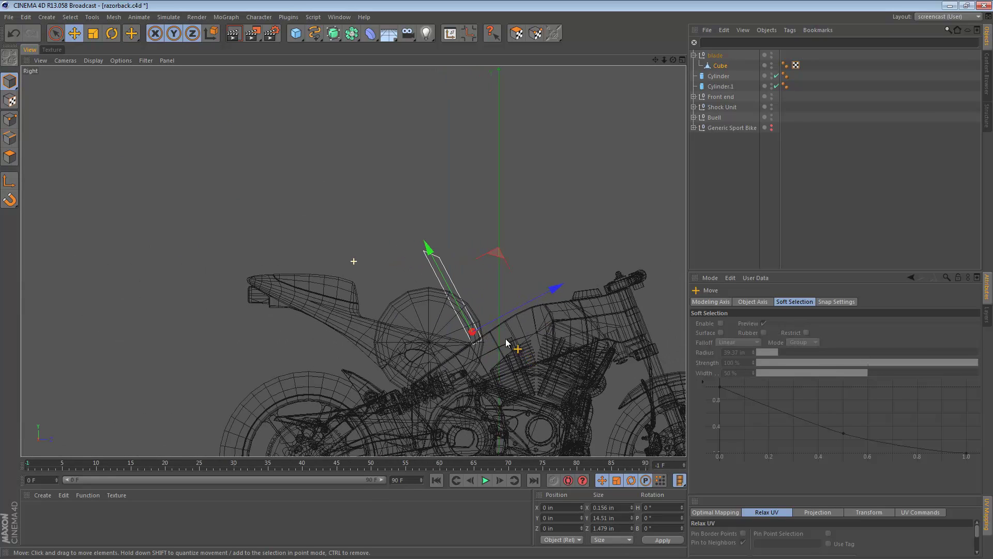
{"action": "scroll", "coordinate": [410, 270], "scroll_direction": "up", "scroll_amount": 8}
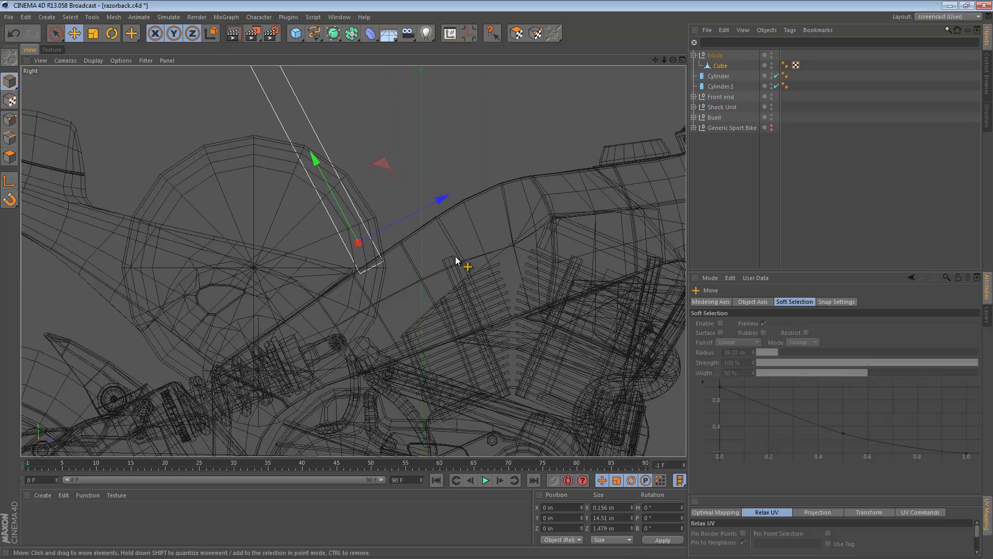
{"action": "left_click", "coordinate": [716, 55]}
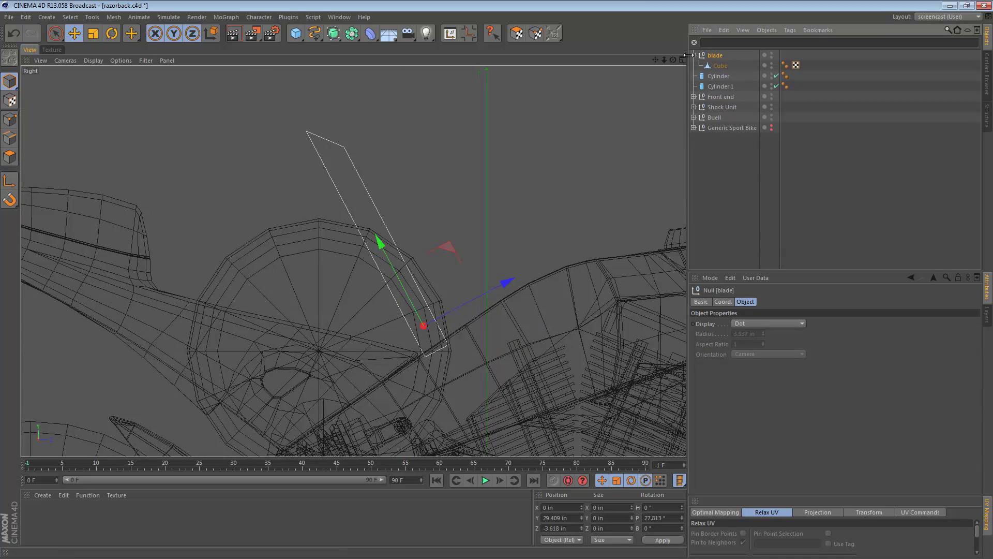
{"action": "left_click", "coordinate": [693, 55]}
{"action": "middle_click_drag", "start_coordinate": [517, 341], "coordinate": [486, 293], "text": "alt"}
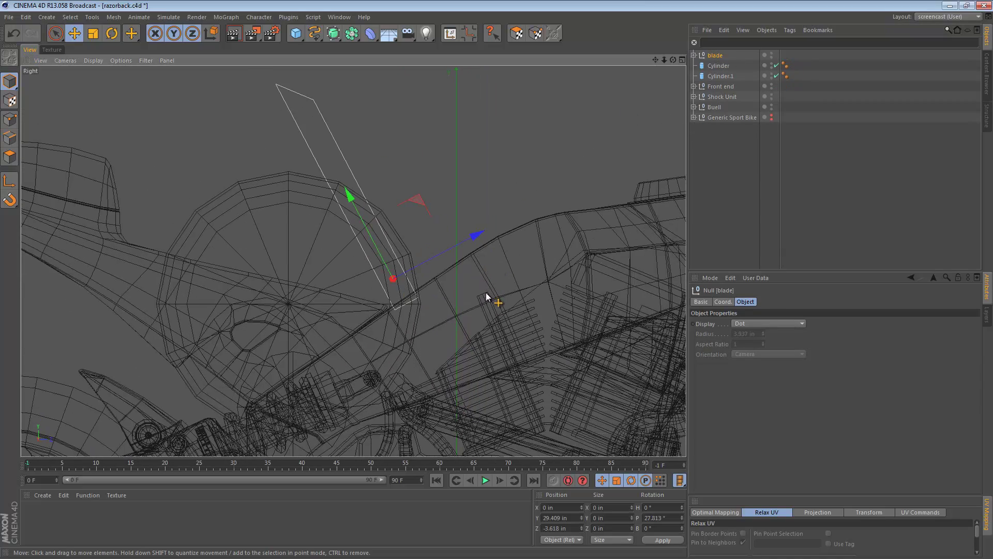
{"action": "mouse_move", "coordinate": [487, 295]}
{"action": "left_mouse_down"}
{"action": "mouse_move", "coordinate": [488, 280]}
{"action": "mouse_move", "coordinate": [489, 308]}
{"action": "mouse_move", "coordinate": [480, 298]}
{"action": "left_mouse_up"}
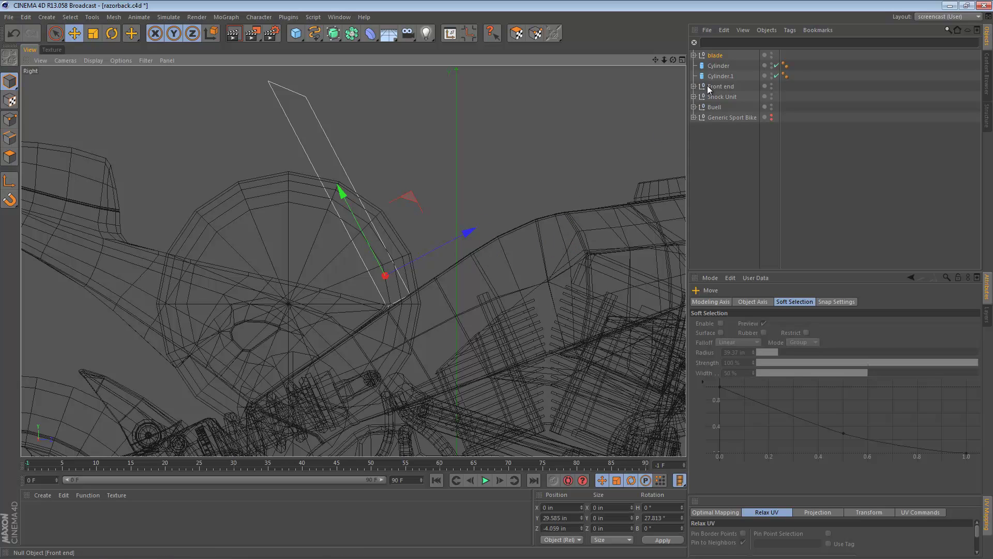
Add a Symmetry object and move it to about Y 25.62 in, Z -6.83 in near the large cylinder
{"action": "left_click", "coordinate": [707, 58]}
{"action": "key", "text": "F2"}
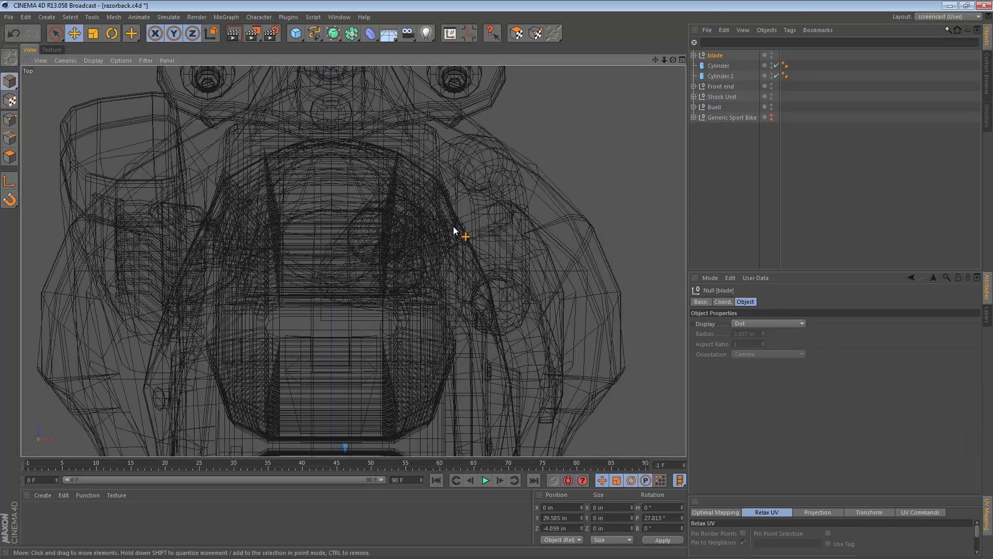
{"action": "right_click_drag", "start_coordinate": [481, 217], "coordinate": [350, 228], "text": "alt"}
{"action": "middle_click_drag", "start_coordinate": [445, 268], "coordinate": [380, 178], "text": "alt"}
{"action": "right_click_drag", "start_coordinate": [396, 234], "coordinate": [434, 254], "text": "alt"}
{"action": "key", "text": "F1"}
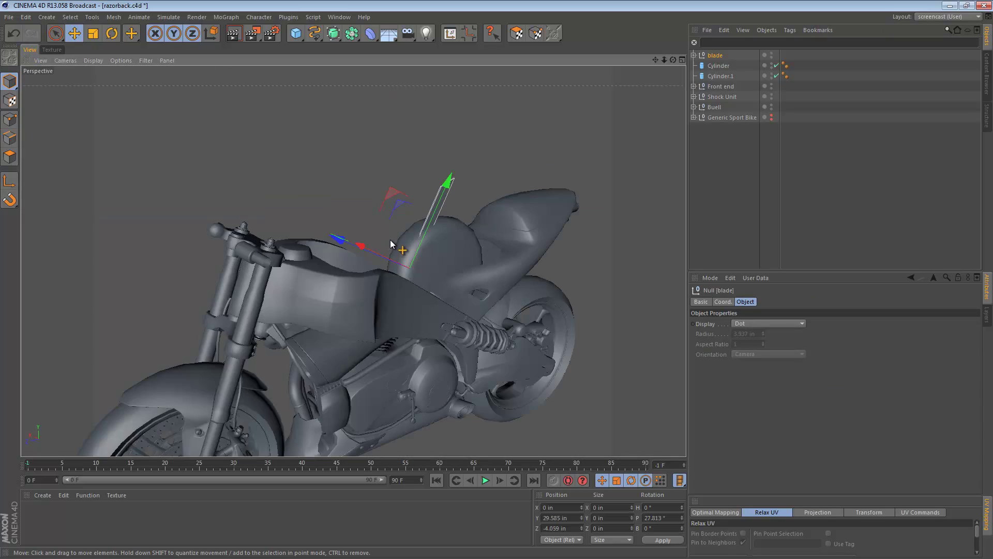
{"action": "left_click_drag", "start_coordinate": [411, 237], "coordinate": [403, 225], "text": "alt"}
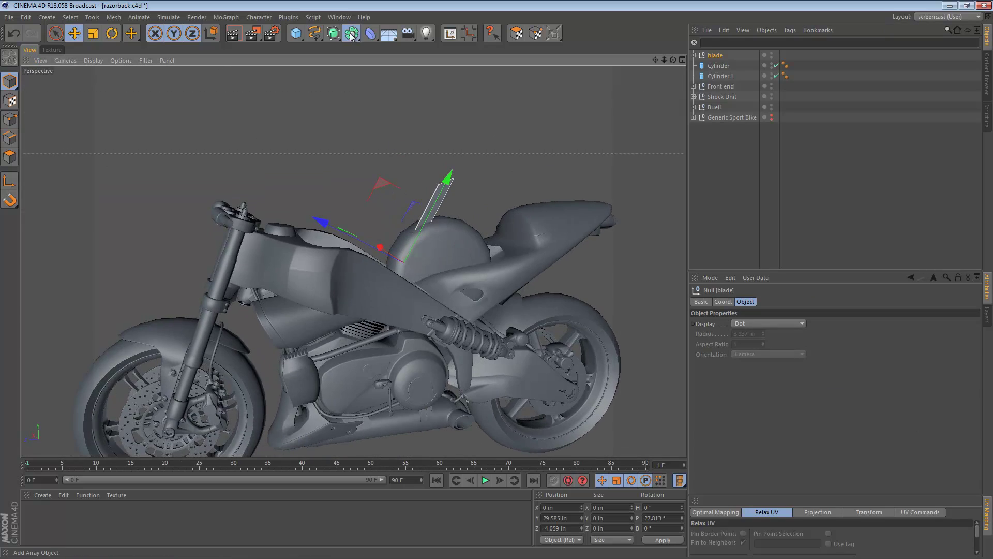
{"action": "left_click", "coordinate": [350, 36]}
{"action": "left_click", "coordinate": [470, 83]}
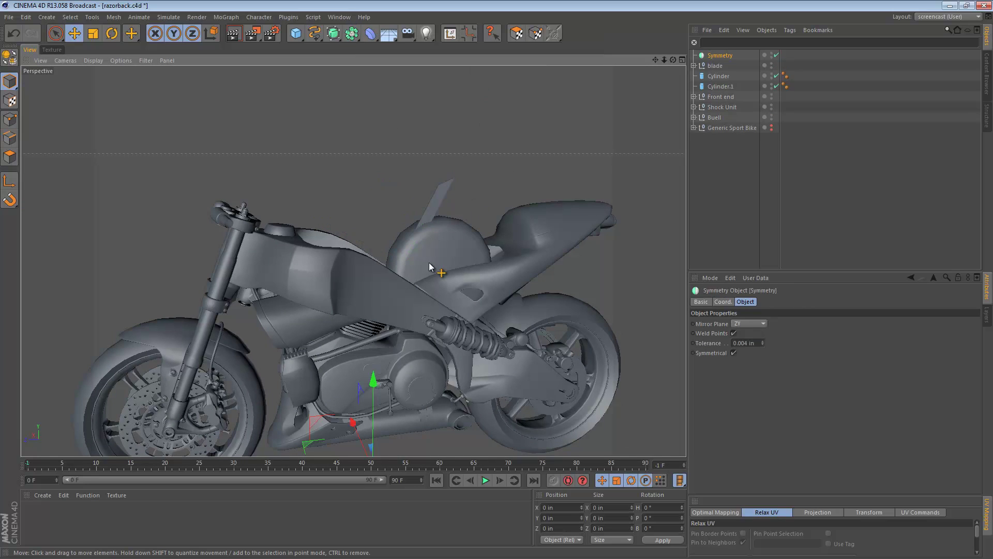
{"action": "left_click_drag", "start_coordinate": [345, 423], "coordinate": [369, 239]}
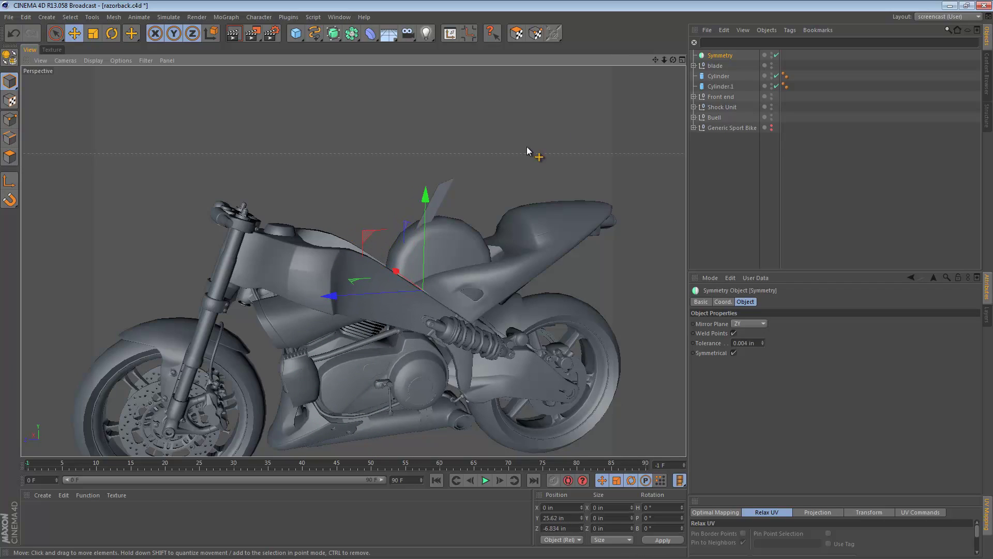
Group the blade under a new null inside the Symmetry object and offset the blade to about X -3.99 in
{"action": "left_click", "coordinate": [706, 64]}
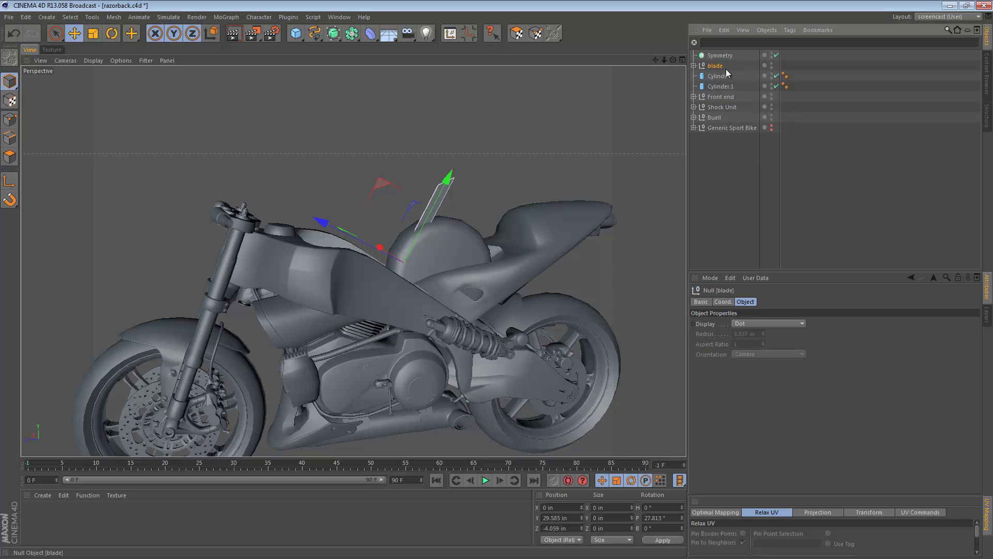
{"action": "key", "text": "alt+g"}
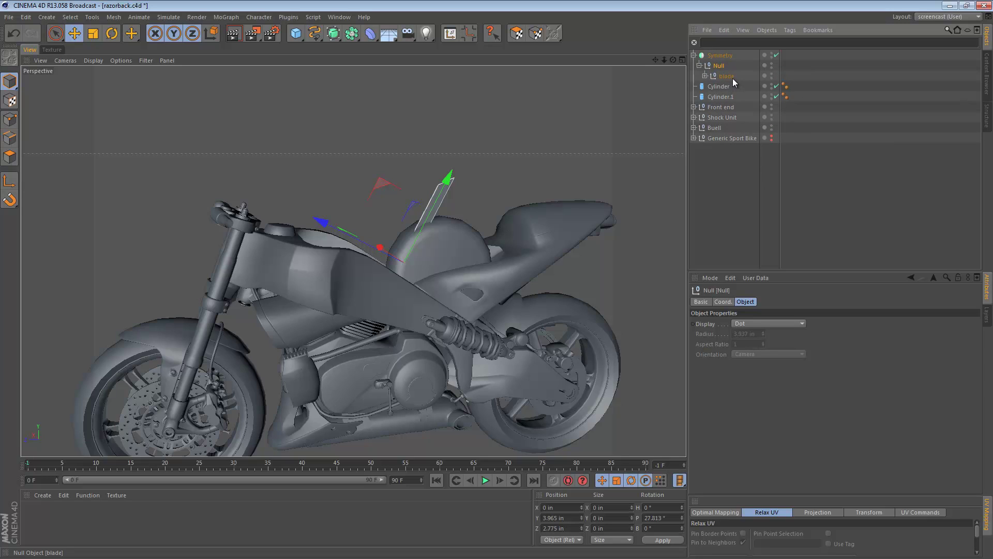
{"action": "left_click", "coordinate": [730, 77]}
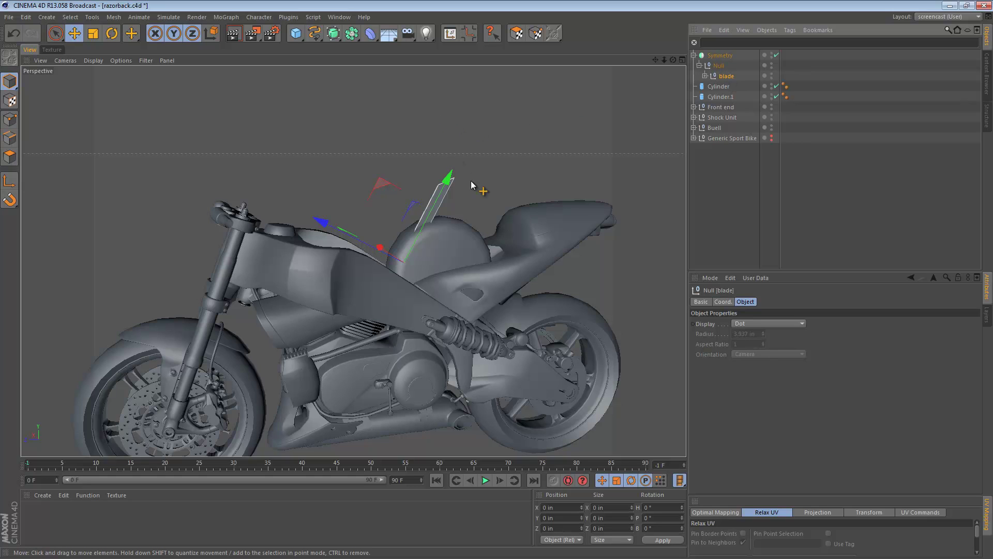
{"action": "left_click_drag", "start_coordinate": [471, 181], "coordinate": [633, 276], "text": "alt"}
{"action": "key", "text": "e"}
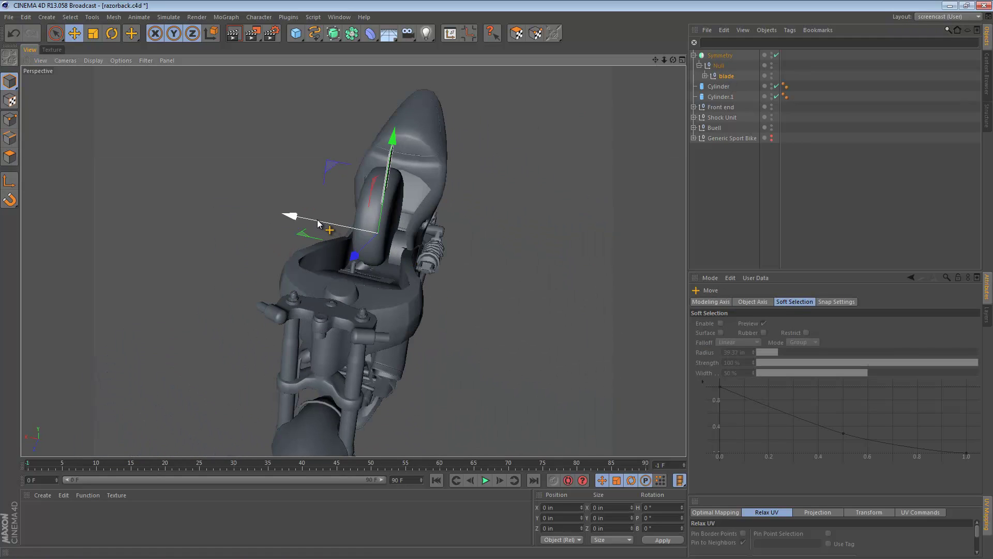
{"action": "left_click_drag", "start_coordinate": [317, 220], "coordinate": [348, 223]}
{"action": "left_click_drag", "start_coordinate": [441, 234], "coordinate": [319, 168], "text": "alt"}
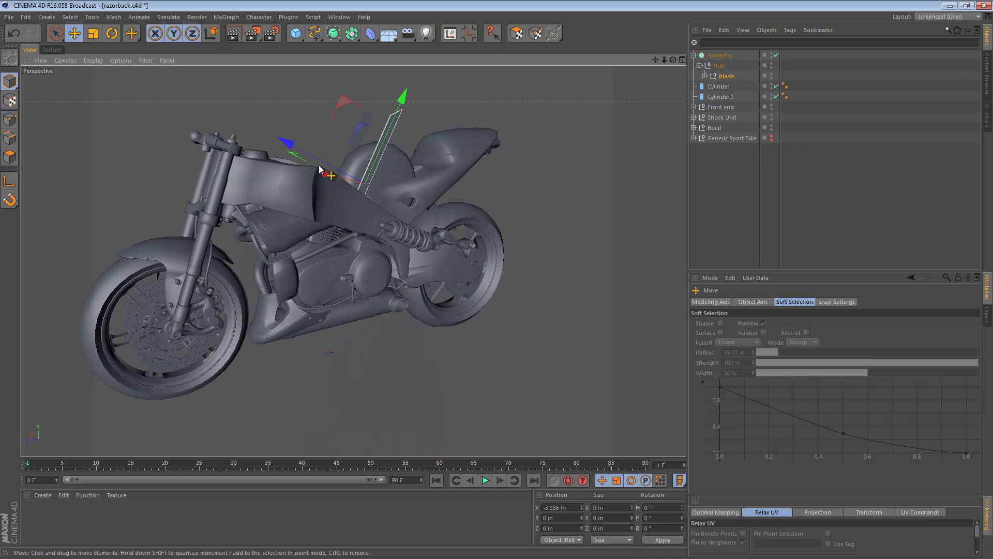
Rotate the blade group to a pitch of about 22.7° and a bank of about -16.1°
{"action": "key", "text": "r"}
{"action": "mouse_move", "coordinate": [335, 133]}
{"action": "left_mouse_down"}
{"action": "mouse_move", "coordinate": [360, 131]}
{"action": "mouse_move", "coordinate": [351, 130]}
{"action": "left_mouse_up"}
{"action": "left_click_drag", "start_coordinate": [394, 188], "coordinate": [422, 190], "text": "alt"}
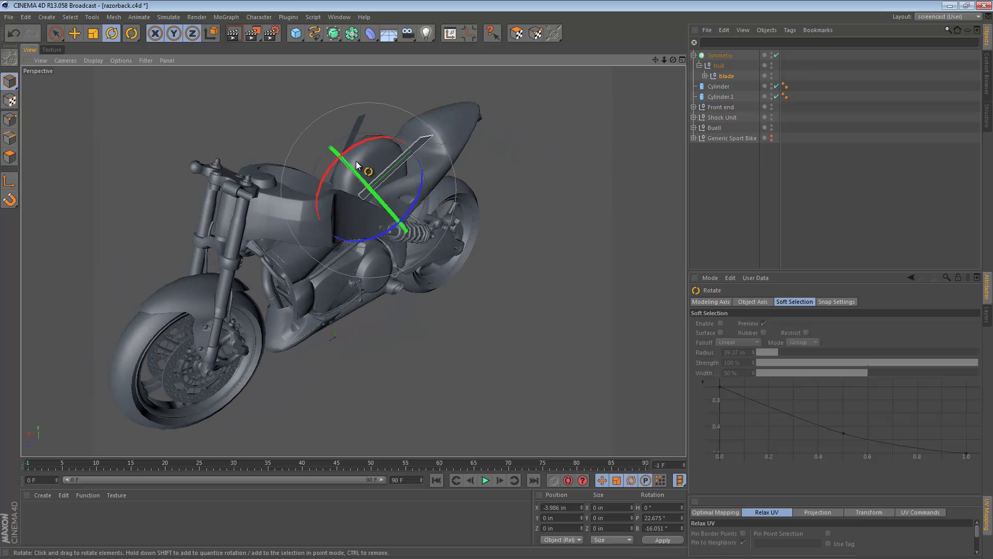
{"action": "left_click_drag", "start_coordinate": [356, 162], "coordinate": [328, 153], "text": "alt"}
Shift the blade group in the Right view to about Y 0.50 in, Z -0.77 in within its null
{"action": "middle_click", "coordinate": [387, 254]}
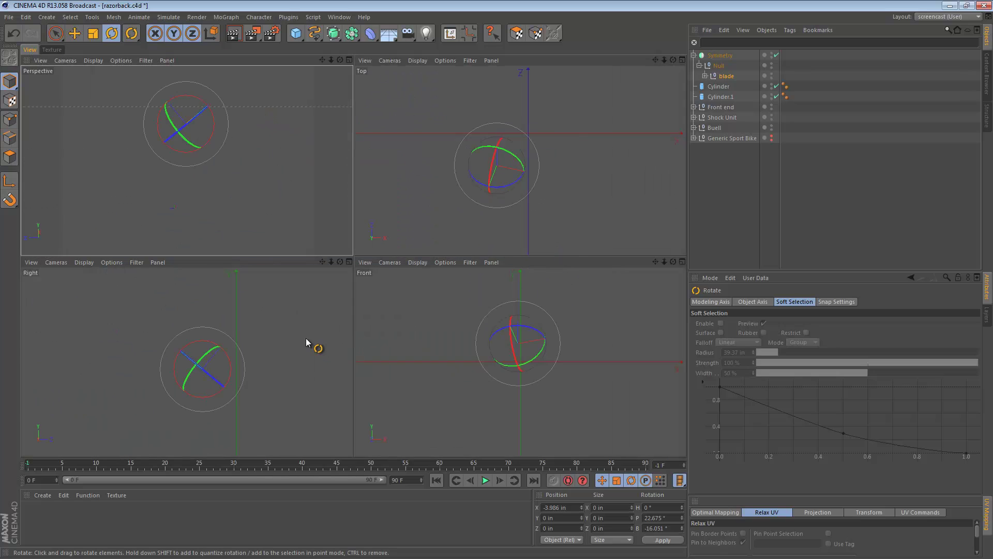
{"action": "middle_click", "coordinate": [311, 341]}
{"action": "scroll", "coordinate": [403, 283], "scroll_direction": "down", "scroll_amount": 5}
{"action": "key", "text": "e"}
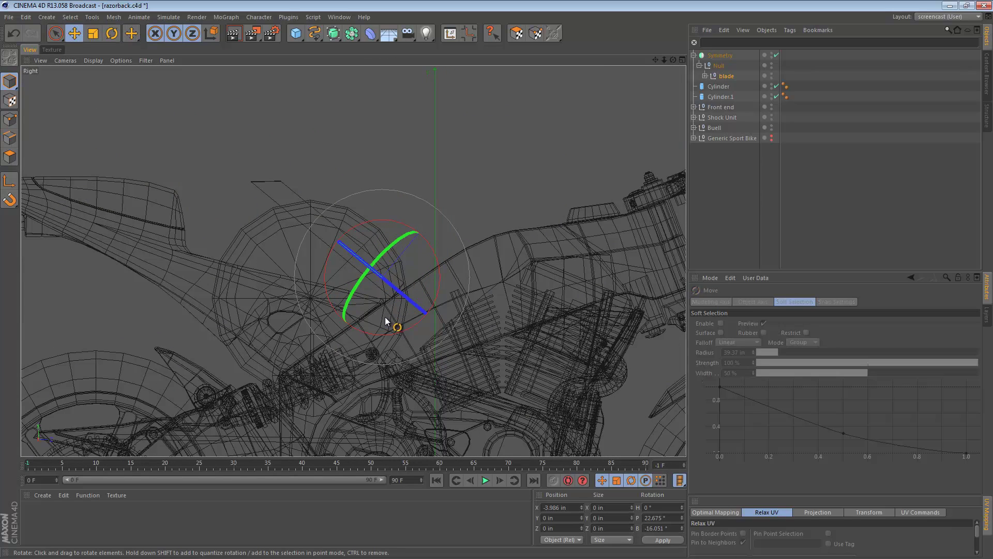
{"action": "mouse_move", "coordinate": [385, 317]}
{"action": "left_mouse_down"}
{"action": "mouse_move", "coordinate": [371, 335]}
{"action": "mouse_move", "coordinate": [377, 319]}
{"action": "left_mouse_up"}
{"action": "middle_click_drag", "start_coordinate": [465, 308], "coordinate": [413, 310], "text": "alt"}
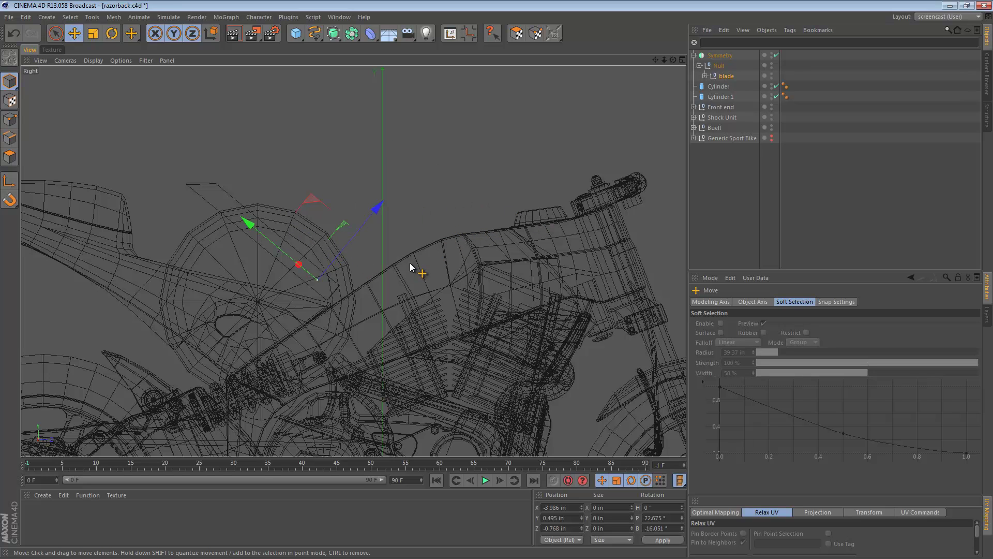
Create an Instance of the blade group and place it beside the blade inside the symmetry's null
{"action": "left_click", "coordinate": [725, 76]}
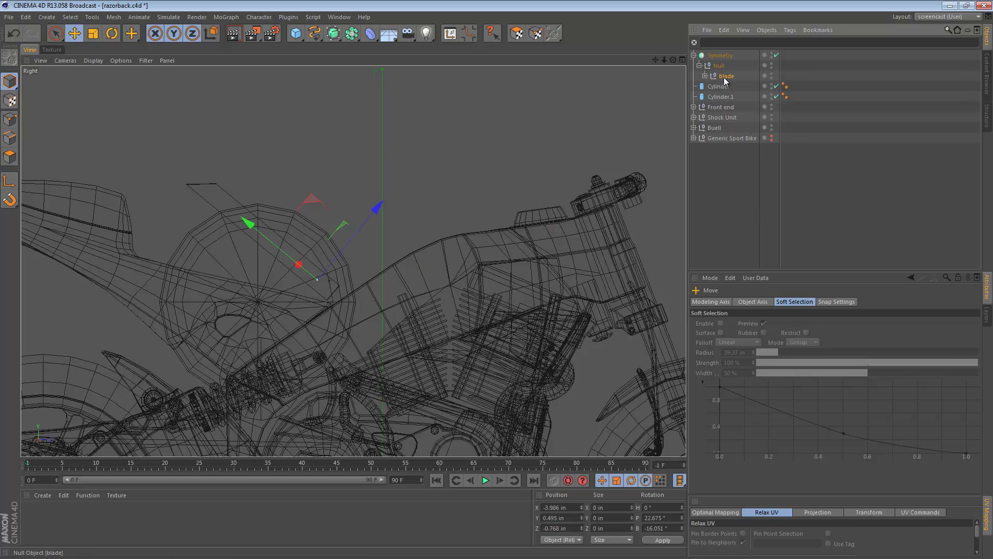
{"action": "left_click", "coordinate": [352, 33]}
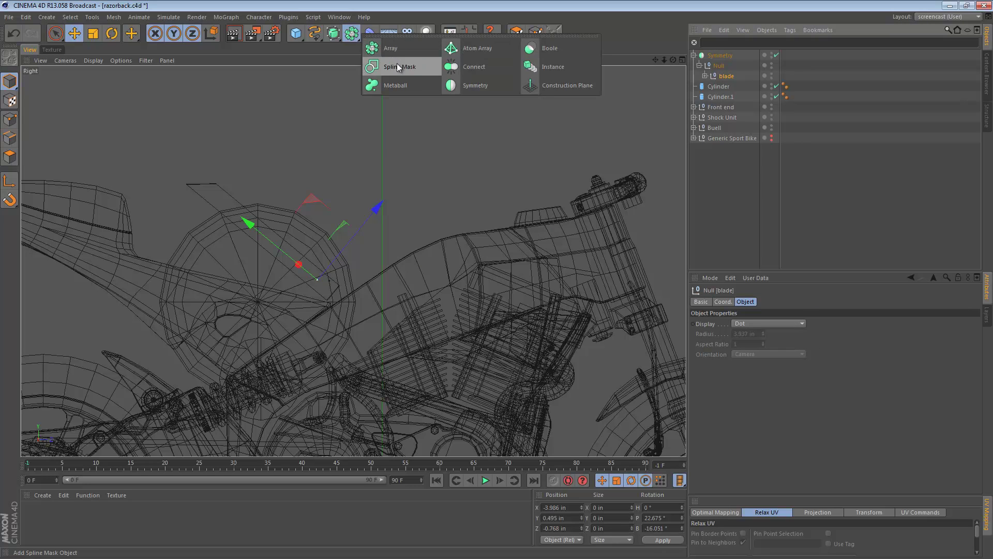
{"action": "left_click", "coordinate": [551, 66]}
{"action": "left_click_drag", "start_coordinate": [722, 86], "coordinate": [724, 82]}
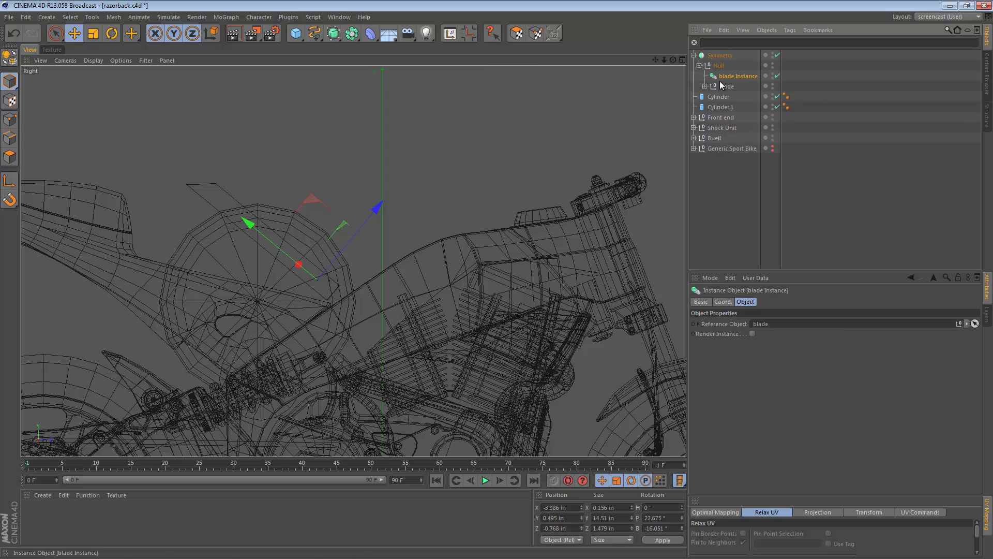
Move the blade instance forward to about Y 0.45 in, Z 2.97 in and rotate its pitch to about 8.3°
{"action": "left_click_drag", "start_coordinate": [408, 303], "coordinate": [443, 277]}
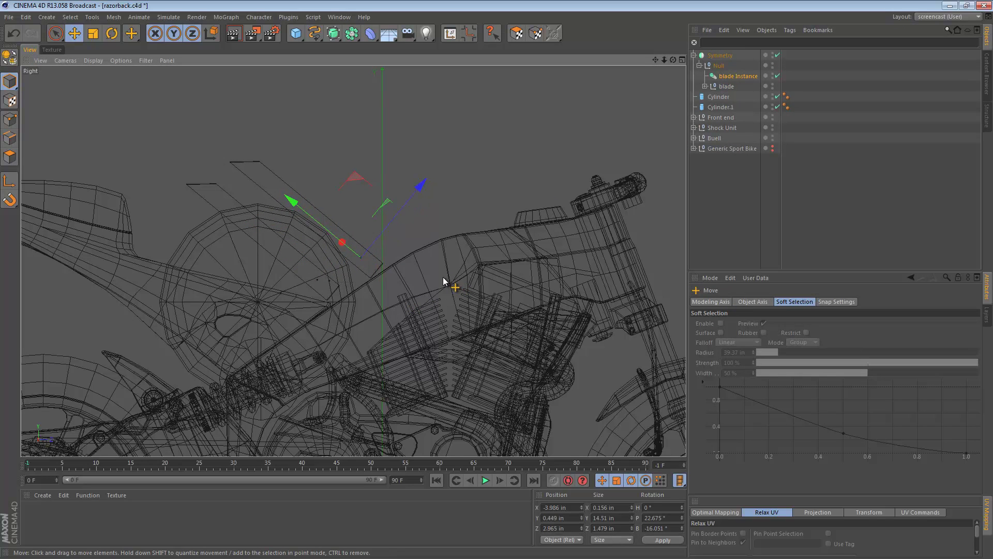
{"action": "key", "text": "r"}
{"action": "left_click_drag", "start_coordinate": [549, 295], "coordinate": [564, 333]}
Duplicate the blade instance, move the copy forward to about Y -0.91 in, Z 6.74 in and rotate its pitch to about -4.9°
{"action": "left_click_drag", "start_coordinate": [736, 76], "coordinate": [734, 73], "text": "ctrl"}
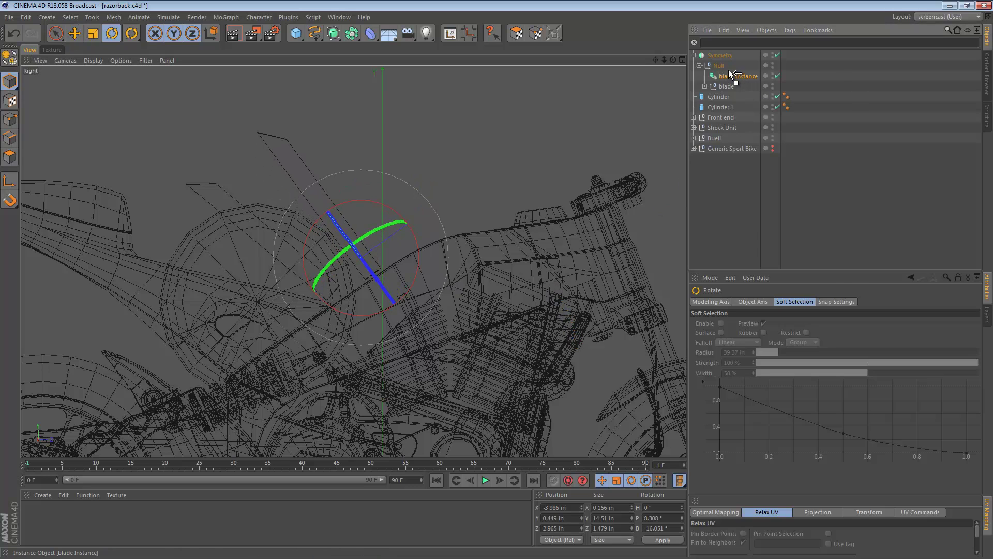
{"action": "scroll", "coordinate": [492, 243], "scroll_direction": "up", "scroll_amount": 3}
{"action": "middle_click_drag", "start_coordinate": [520, 278], "coordinate": [548, 327], "text": "alt"}
{"action": "key", "text": "e"}
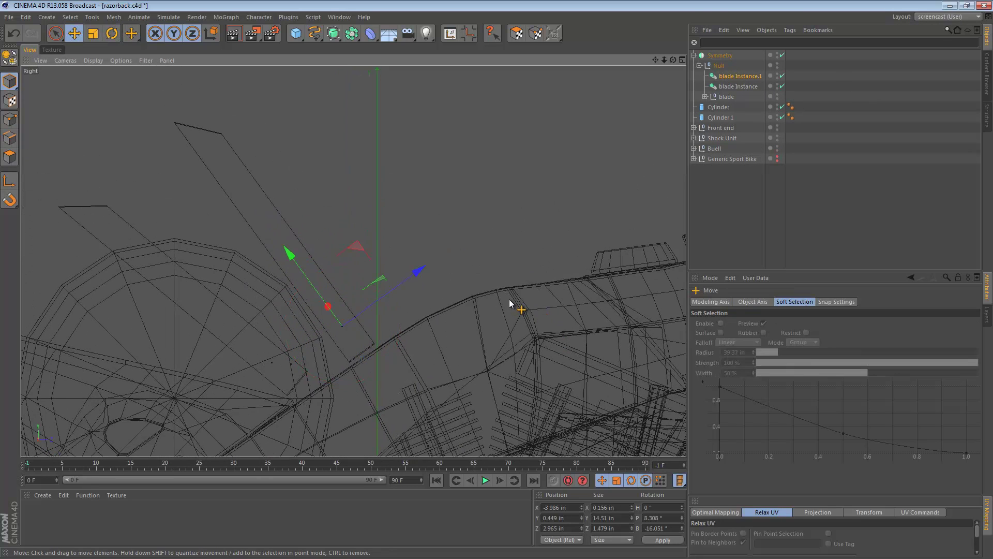
{"action": "left_click_drag", "start_coordinate": [509, 299], "coordinate": [577, 256]}
{"action": "key", "text": "r"}
{"action": "left_click_drag", "start_coordinate": [592, 291], "coordinate": [591, 347]}
{"action": "key", "text": "e"}
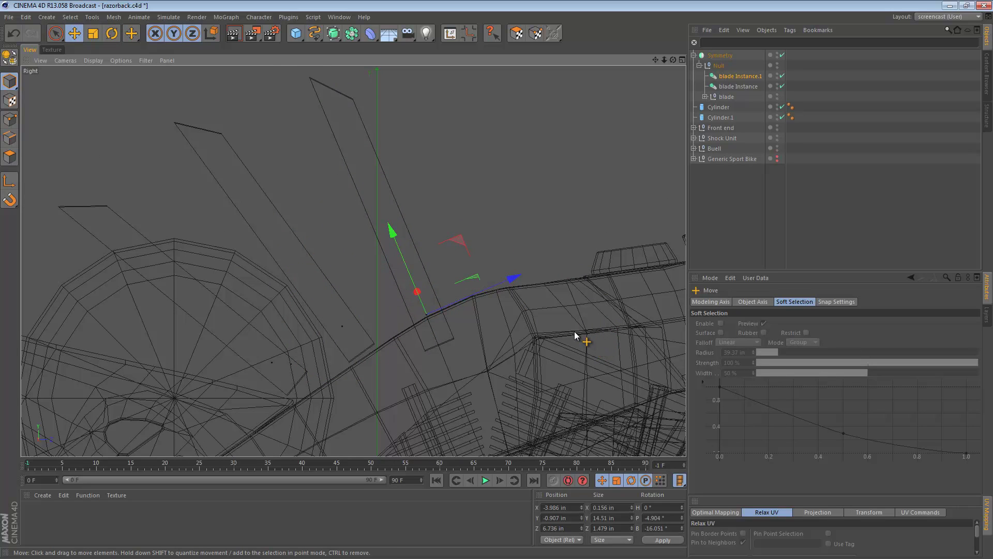
Lower the blades into the frame: original to about Y -1.71 in, first instance to Y -1.41 in, second instance to Y -1.01 in
{"action": "left_click", "coordinate": [738, 86]}
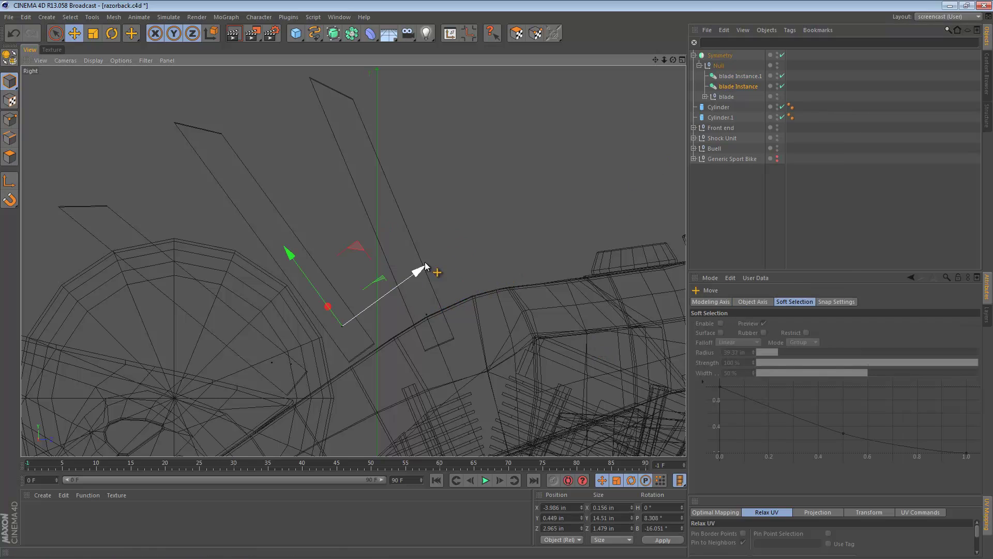
{"action": "left_click_drag", "start_coordinate": [417, 268], "coordinate": [445, 352]}
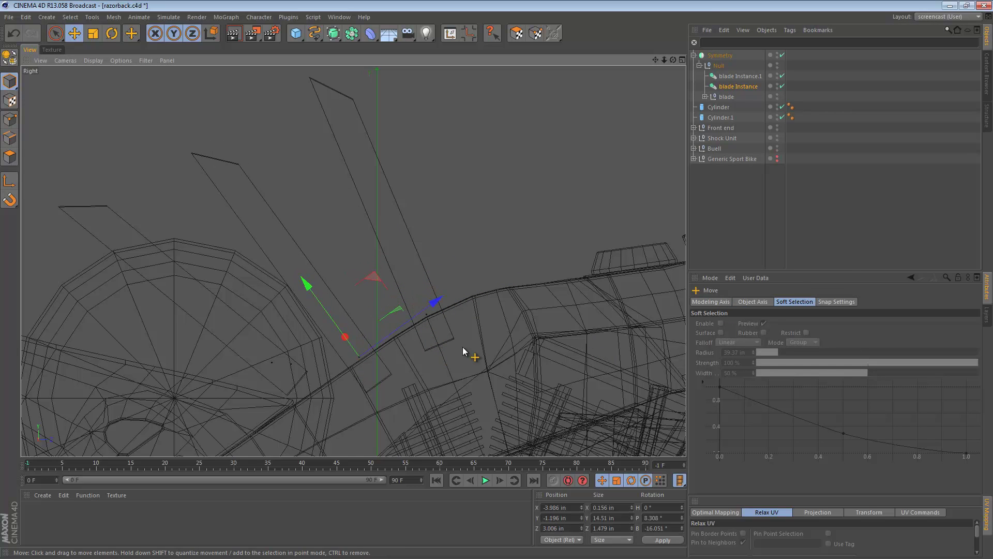
{"action": "left_click", "coordinate": [726, 97]}
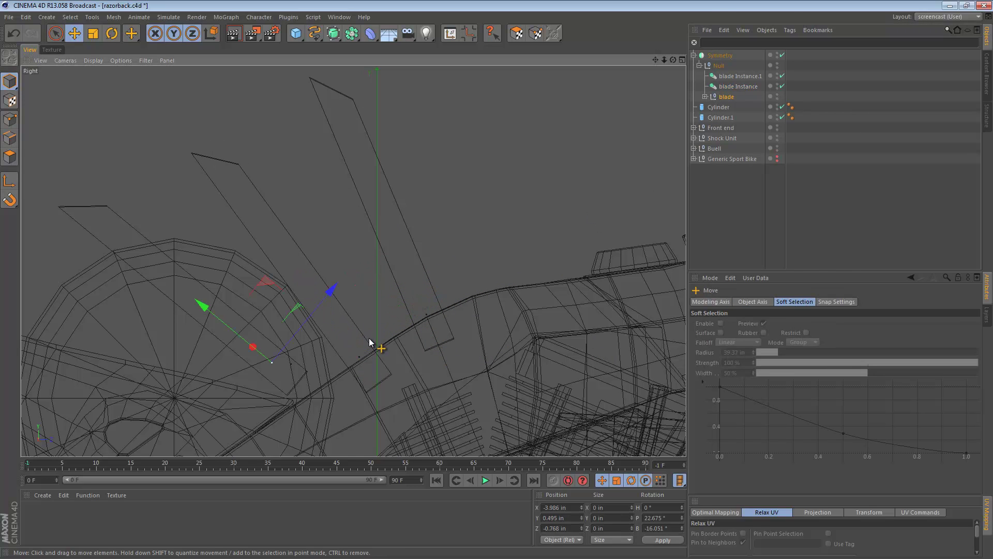
{"action": "middle_click_drag", "start_coordinate": [369, 337], "coordinate": [382, 272], "text": "alt"}
{"action": "left_click_drag", "start_coordinate": [384, 296], "coordinate": [413, 335]}
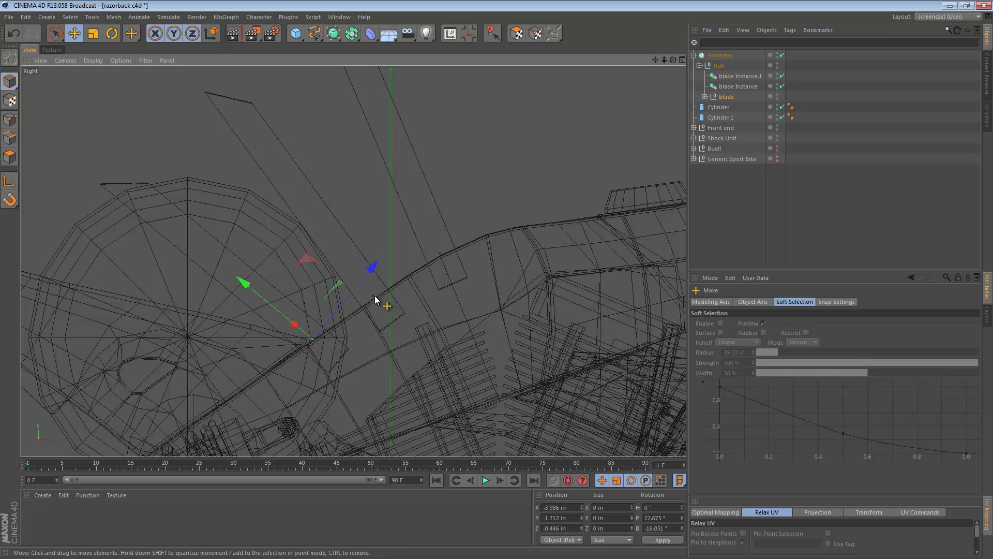
{"action": "left_click", "coordinate": [738, 86]}
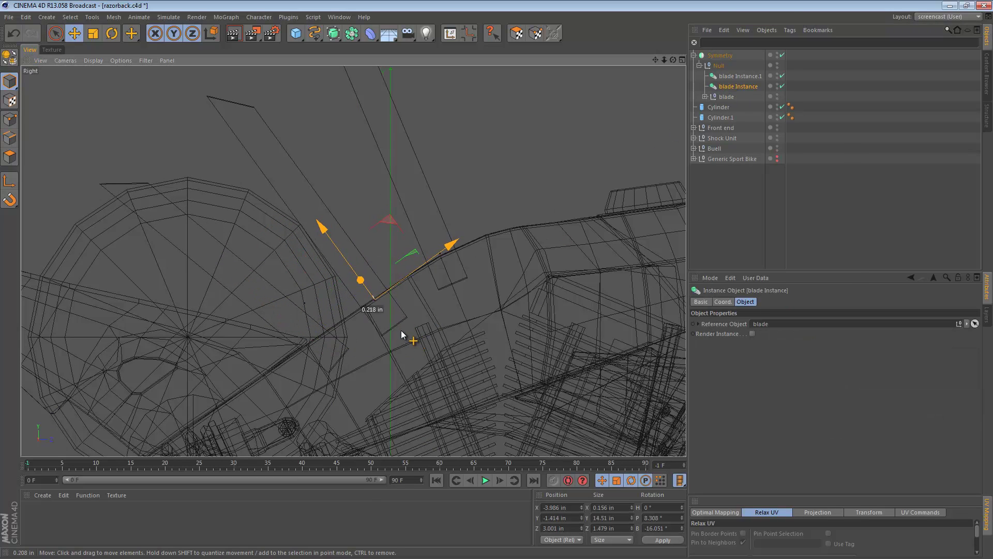
{"action": "left_click", "coordinate": [740, 76]}
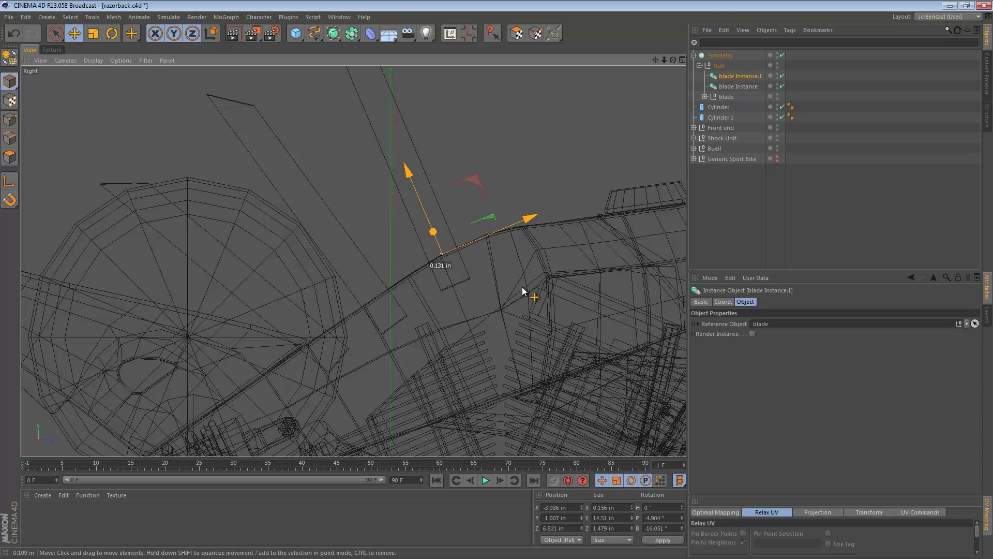
Slide the second blade instance outward in the Perspective view to about X -4.72 in, Y -1.22 in
{"action": "scroll", "coordinate": [545, 250], "scroll_direction": "down", "scroll_amount": 1}
{"action": "right_click_drag", "start_coordinate": [545, 250], "coordinate": [507, 249], "text": "alt"}
{"action": "middle_click_drag", "start_coordinate": [507, 250], "coordinate": [438, 258], "text": "alt"}
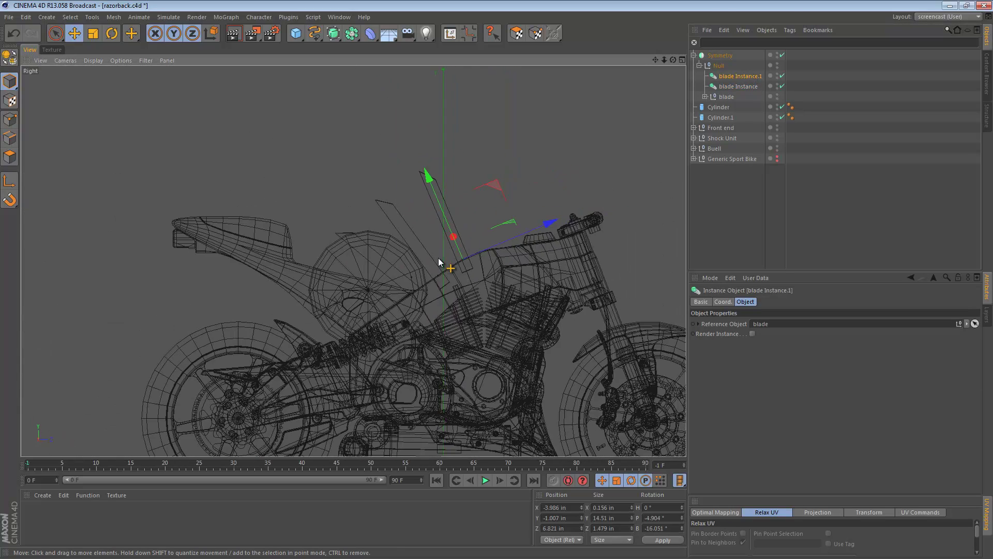
{"action": "key", "text": "F1"}
{"action": "left_click_drag", "start_coordinate": [449, 265], "coordinate": [525, 297], "text": "alt"}
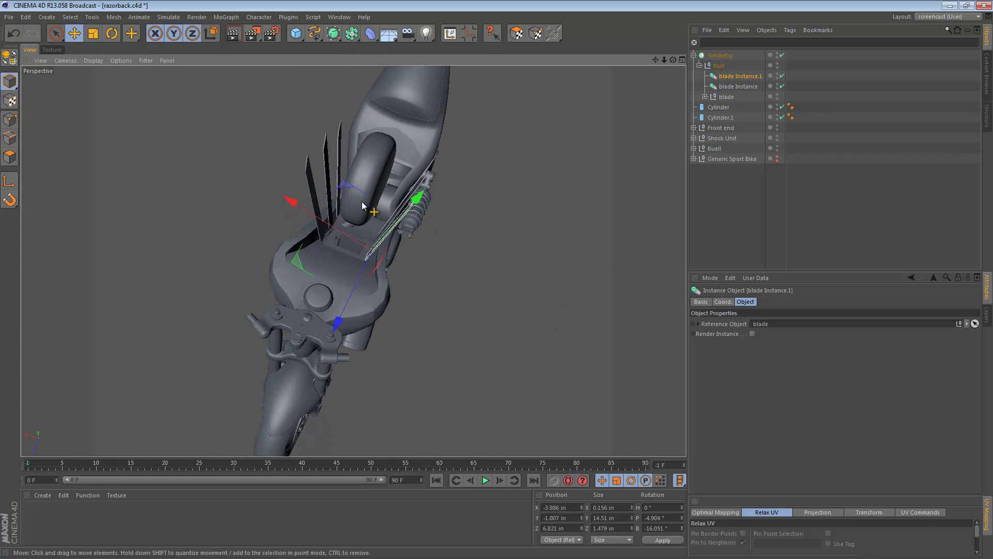
{"action": "right_click_drag", "start_coordinate": [362, 202], "coordinate": [505, 213], "text": "alt"}
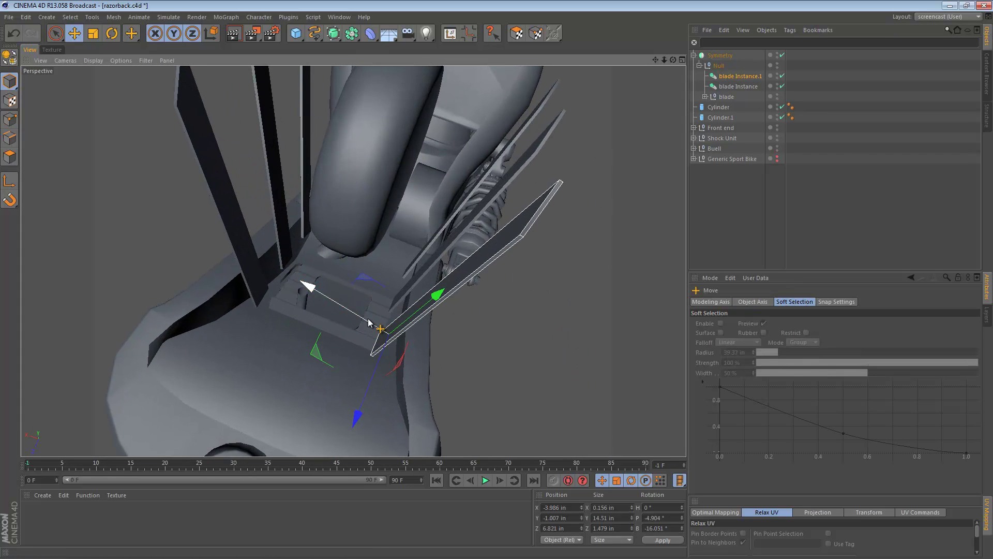
{"action": "left_click_drag", "start_coordinate": [371, 317], "coordinate": [383, 323]}
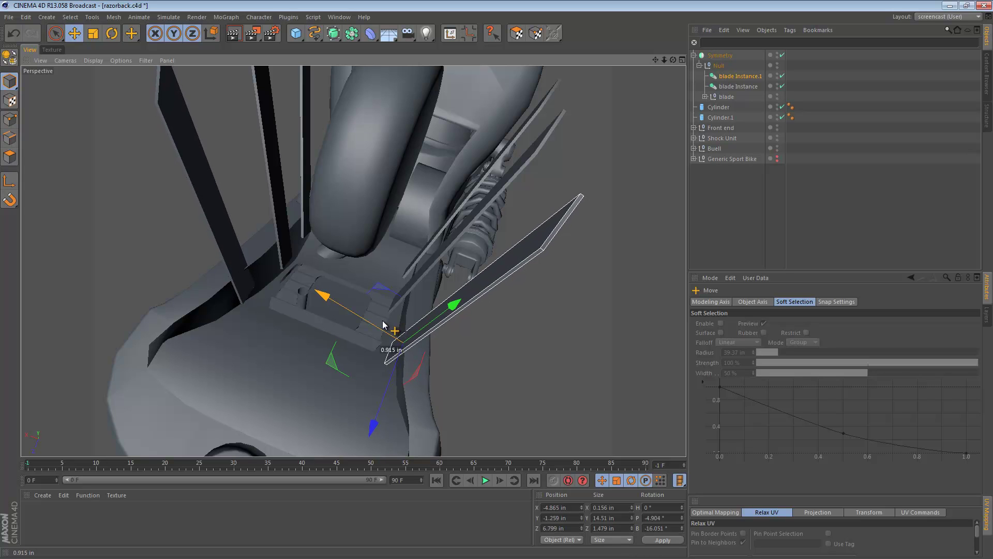
Slide the first blade instance outward to about X -4.15 in, Z 3.04 in, and check the blades on the whole bike
{"action": "left_click", "coordinate": [729, 87]}
{"action": "left_click_drag", "start_coordinate": [372, 274], "coordinate": [189, 279], "text": "alt"}
{"action": "left_click_drag", "start_coordinate": [359, 192], "coordinate": [358, 195]}
{"action": "right_click_drag", "start_coordinate": [497, 211], "coordinate": [480, 218], "text": "alt"}
{"action": "left_click_drag", "start_coordinate": [480, 217], "coordinate": [498, 304], "text": "alt"}
{"action": "right_click_drag", "start_coordinate": [498, 304], "coordinate": [365, 339], "text": "alt"}
{"action": "middle_click_drag", "start_coordinate": [365, 339], "coordinate": [257, 298], "text": "alt"}
{"action": "mouse_move", "coordinate": [257, 298]}
{"action": "left_mouse_down", "text": "alt"}
{"action": "mouse_move", "coordinate": [213, 294]}
{"action": "mouse_move", "coordinate": [279, 313]}
{"action": "mouse_move", "coordinate": [272, 309]}
{"action": "left_mouse_up", "text": "alt"}
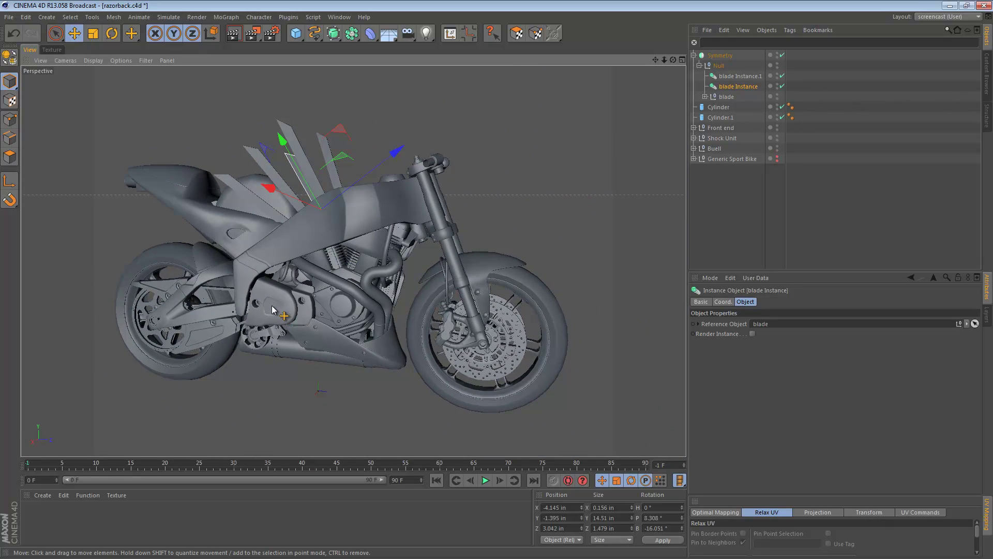
Rotate the original blade group backward in the Right view to a pitch of about 41.6°
{"action": "middle_click", "coordinate": [274, 294]}
{"action": "middle_click", "coordinate": [278, 335]}
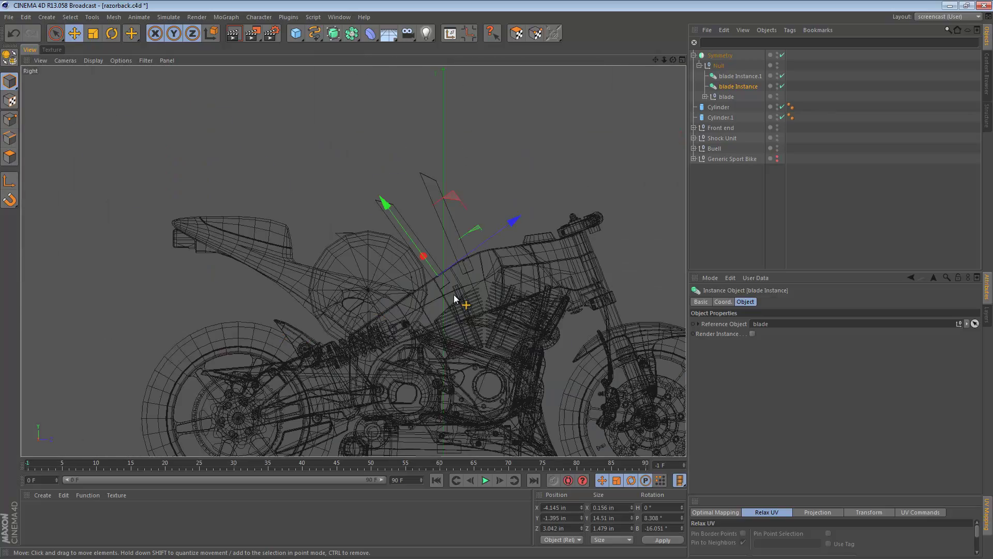
{"action": "right_click_drag", "start_coordinate": [480, 295], "coordinate": [569, 266], "text": "alt"}
{"action": "left_click", "coordinate": [728, 97]}
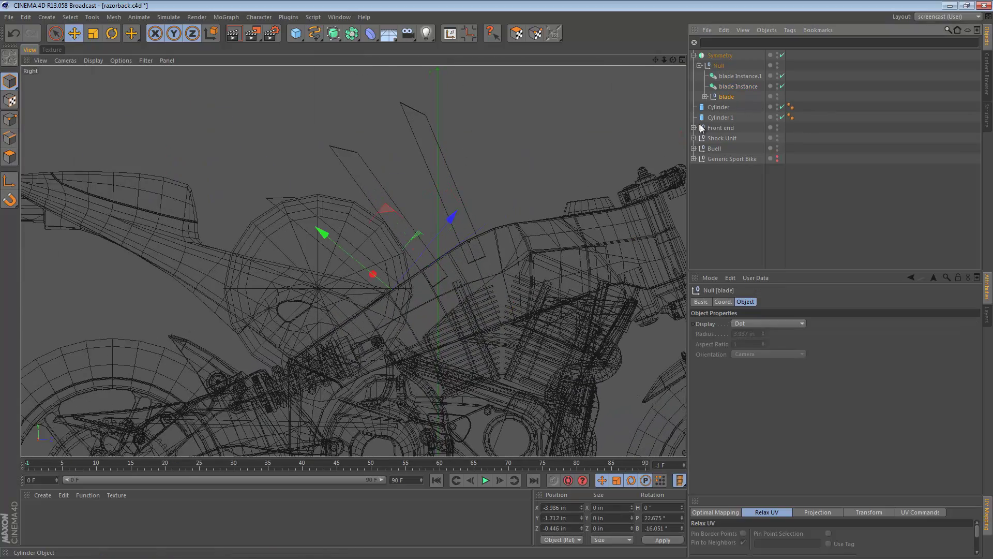
{"action": "key", "text": "r"}
{"action": "scroll", "coordinate": [459, 283], "scroll_direction": "up", "scroll_amount": 6}
{"action": "middle_click_drag", "start_coordinate": [380, 311], "coordinate": [543, 336], "text": "alt"}
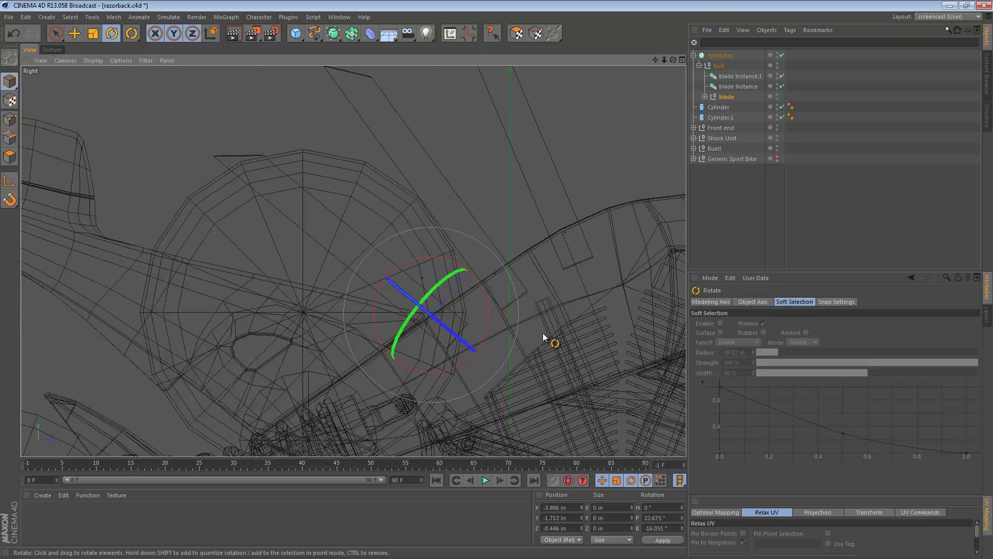
{"action": "left_click_drag", "start_coordinate": [561, 317], "coordinate": [566, 270]}
Tilt the first blade instance to a pitch of about 37.4° and the second instance to about 29.9°
{"action": "left_click", "coordinate": [732, 87]}
{"action": "middle_click_drag", "start_coordinate": [549, 278], "coordinate": [513, 290], "text": "alt"}
{"action": "left_click_drag", "start_coordinate": [583, 327], "coordinate": [586, 268]}
{"action": "left_click", "coordinate": [730, 77]}
{"action": "middle_click_drag", "start_coordinate": [569, 279], "coordinate": [516, 315], "text": "alt"}
{"action": "left_click_drag", "start_coordinate": [600, 356], "coordinate": [615, 291]}
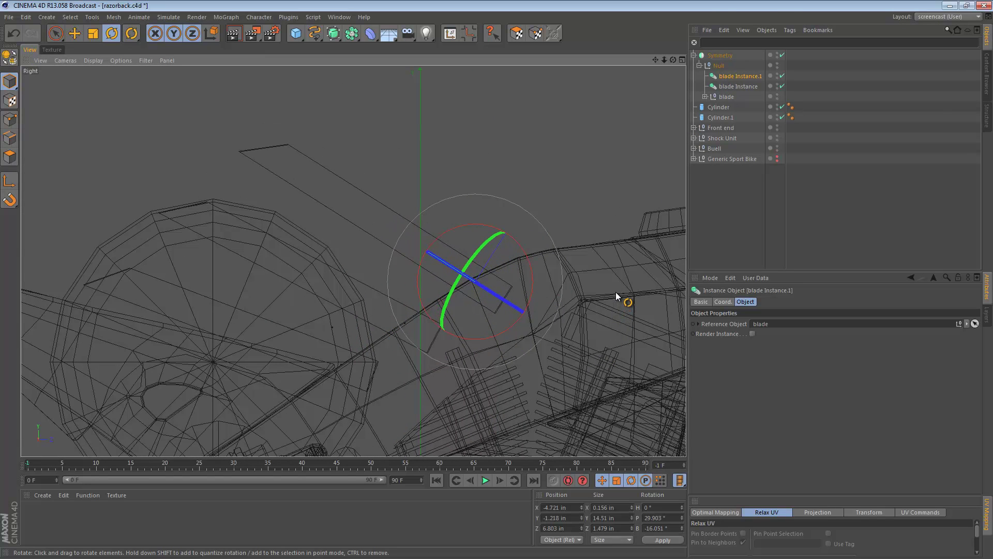
Move the second blade instance to about Y -1.29 in, Z 7.55 in and rotate its pitch to about 35.0°
{"action": "middle_click_drag", "start_coordinate": [559, 368], "coordinate": [588, 366], "text": "alt"}
{"action": "key", "text": "e"}
{"action": "left_click_drag", "start_coordinate": [588, 366], "coordinate": [618, 339]}
{"action": "key", "text": "r"}
{"action": "left_click", "coordinate": [729, 87]}
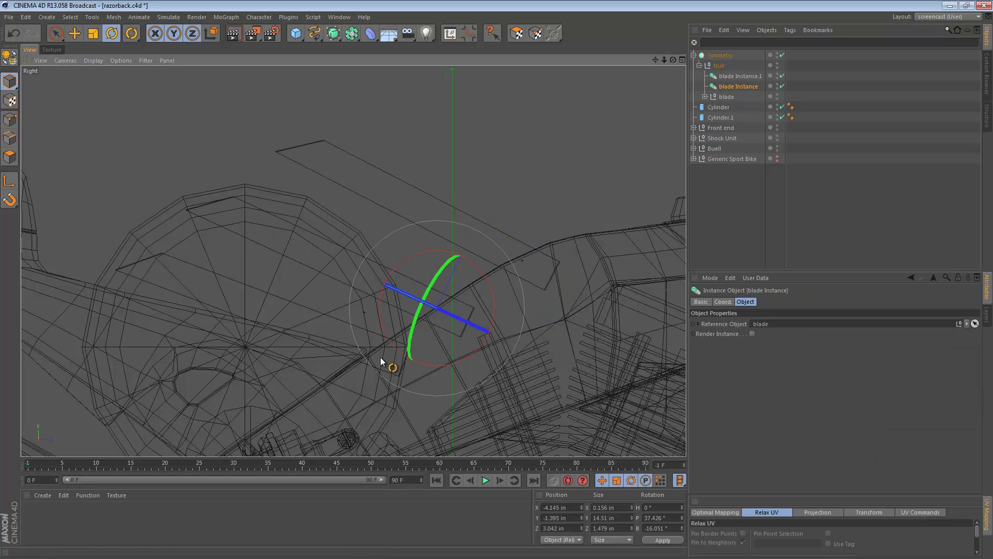
Shift the original blade group inward in the Front view to about X -3.16 in, Y -1.67 in
{"action": "key", "text": "F1"}
{"action": "left_click_drag", "start_coordinate": [457, 213], "coordinate": [137, 357], "text": "alt"}
{"action": "right_click_drag", "start_coordinate": [348, 175], "coordinate": [471, 202], "text": "alt"}
{"action": "middle_click_drag", "start_coordinate": [353, 261], "coordinate": [288, 273], "text": "alt"}
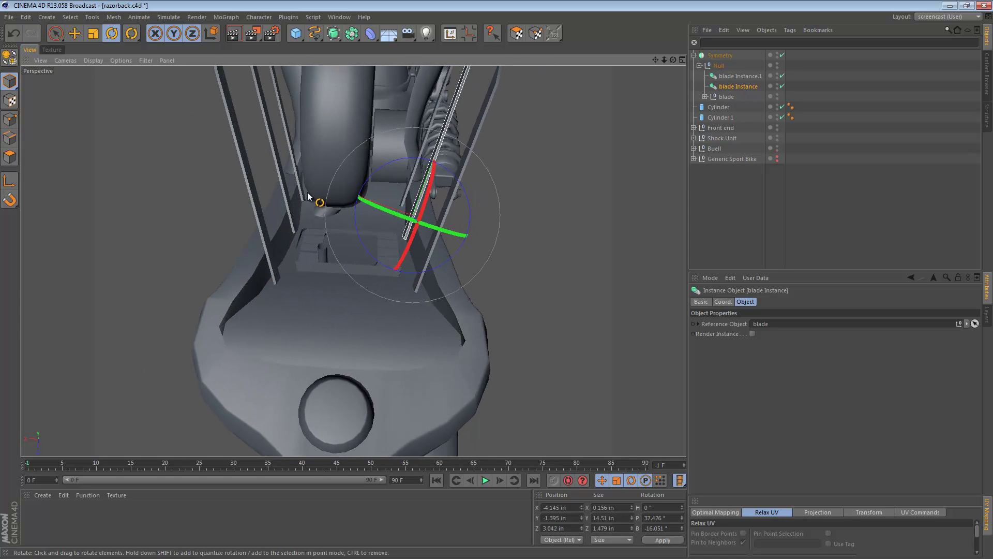
{"action": "left_click", "coordinate": [726, 97]}
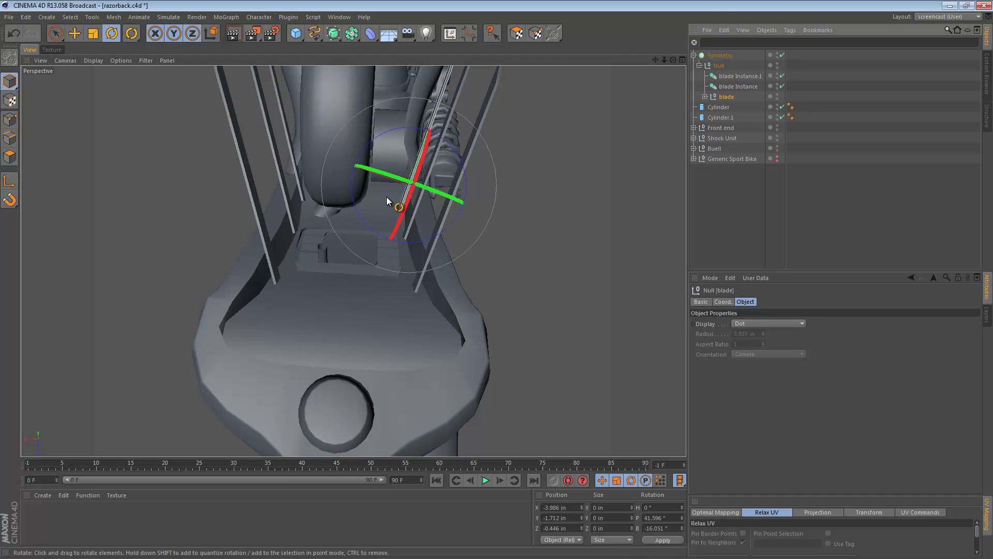
{"action": "key", "text": "e"}
{"action": "middle_click", "coordinate": [364, 278]}
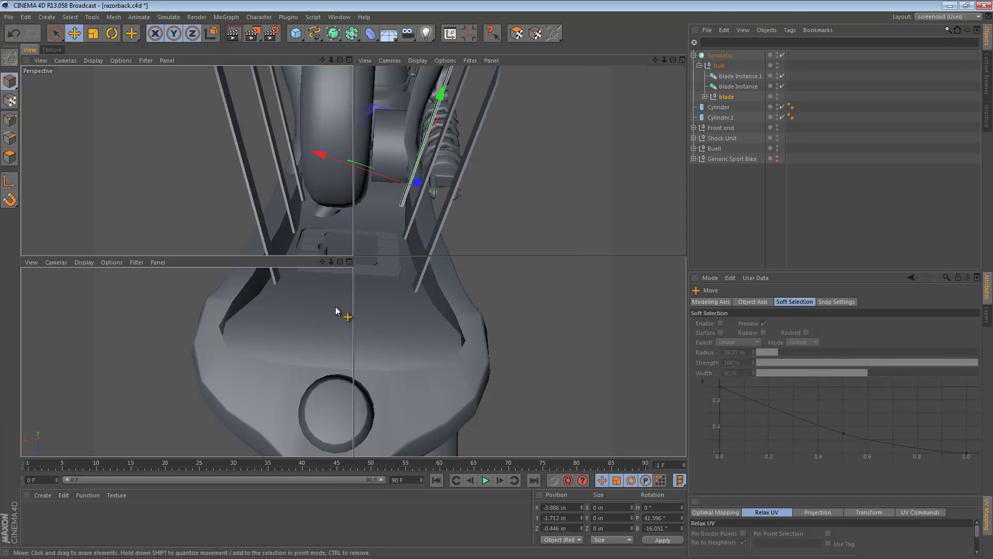
{"action": "middle_click", "coordinate": [508, 348]}
{"action": "middle_click", "coordinate": [508, 350]}
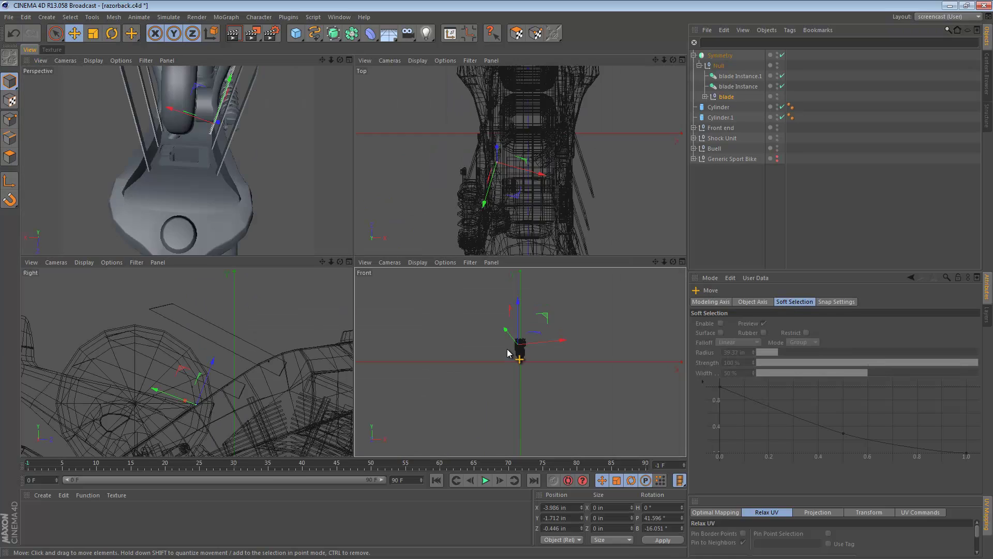
{"action": "key", "text": "h"}
{"action": "right_click_drag", "start_coordinate": [515, 326], "coordinate": [679, 340], "text": "alt"}
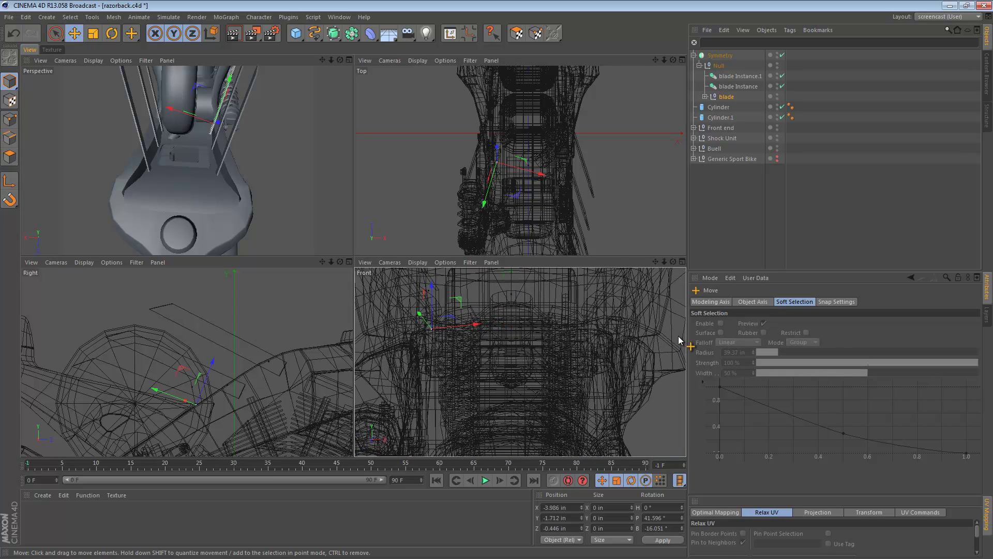
{"action": "left_click_drag", "start_coordinate": [588, 340], "coordinate": [602, 337]}
Nudge the first blade instance to about X -3.94 in and the second to about X -4.75 in, Y -1.27 in
{"action": "left_click", "coordinate": [738, 87]}
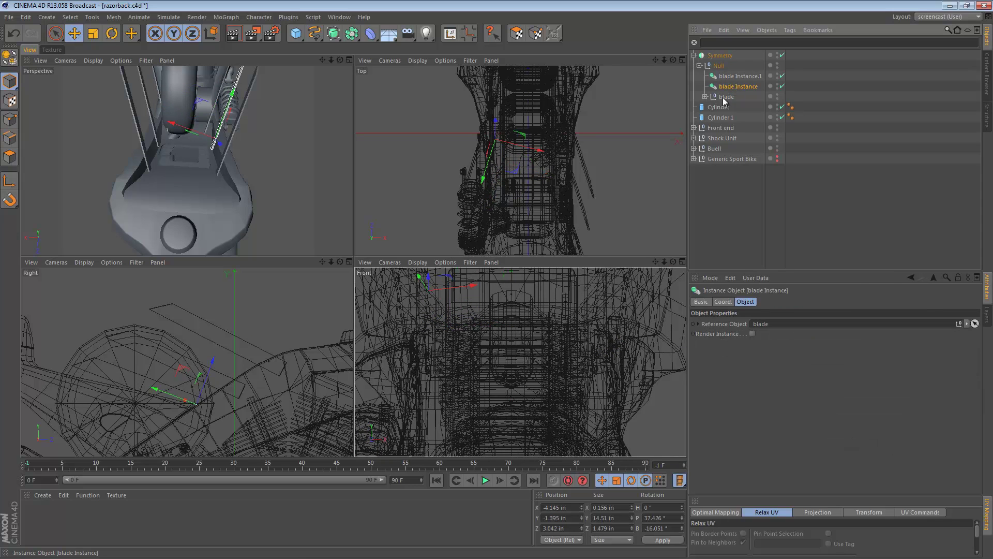
{"action": "left_click_drag", "start_coordinate": [561, 308], "coordinate": [566, 309]}
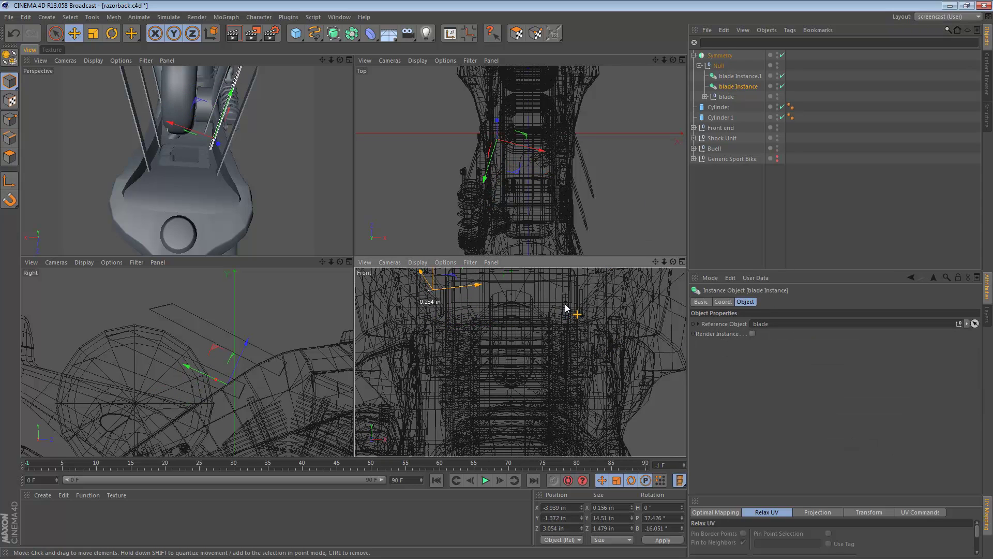
{"action": "left_click", "coordinate": [740, 76]}
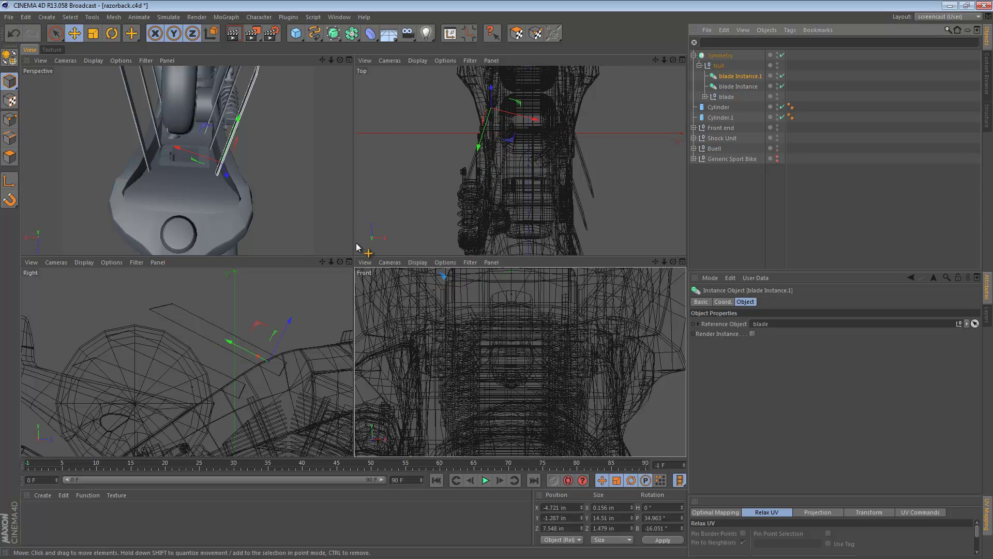
{"action": "middle_click_drag", "start_coordinate": [519, 306], "coordinate": [539, 380], "text": "alt"}
{"action": "left_click_drag", "start_coordinate": [509, 378], "coordinate": [509, 381]}
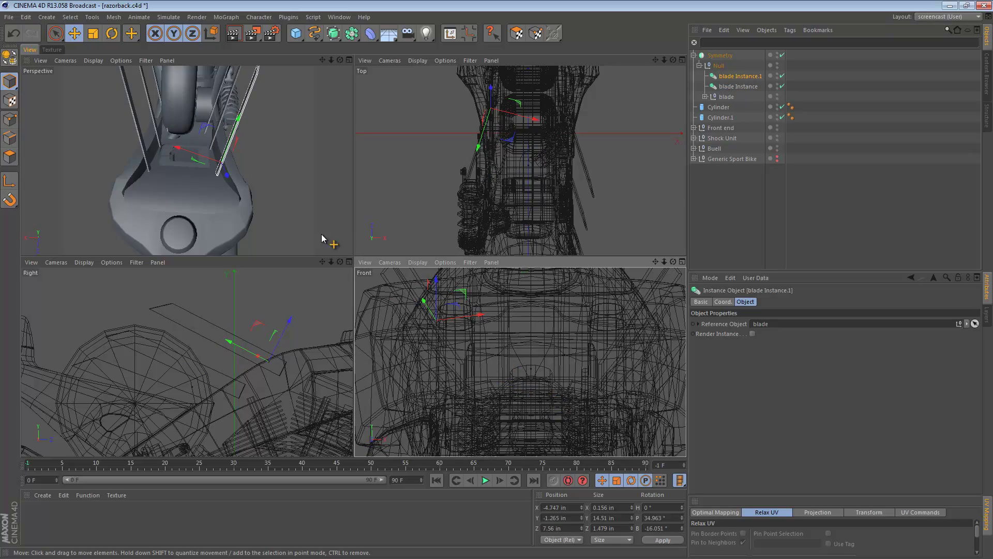
Examine how the tilted blades sit against the bike's frame and rear section from the side in the Perspective view
{"action": "middle_click", "coordinate": [292, 225]}
{"action": "left_click_drag", "start_coordinate": [302, 236], "coordinate": [506, 102], "text": "alt"}
{"action": "right_click_drag", "start_coordinate": [421, 117], "coordinate": [350, 126], "text": "alt"}
{"action": "middle_click_drag", "start_coordinate": [350, 127], "coordinate": [387, 159], "text": "alt"}
{"action": "middle_click", "coordinate": [335, 237]}
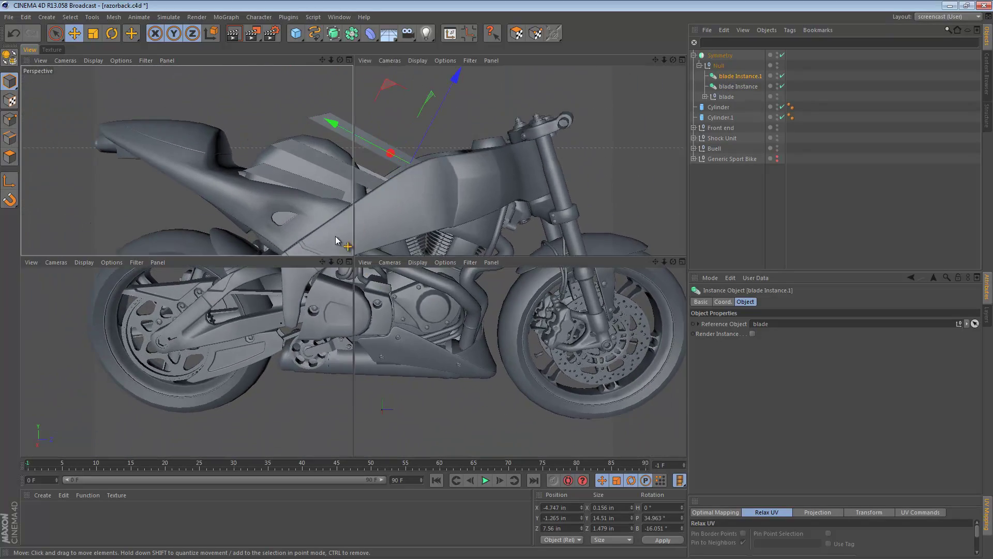
{"action": "middle_click", "coordinate": [270, 150]}
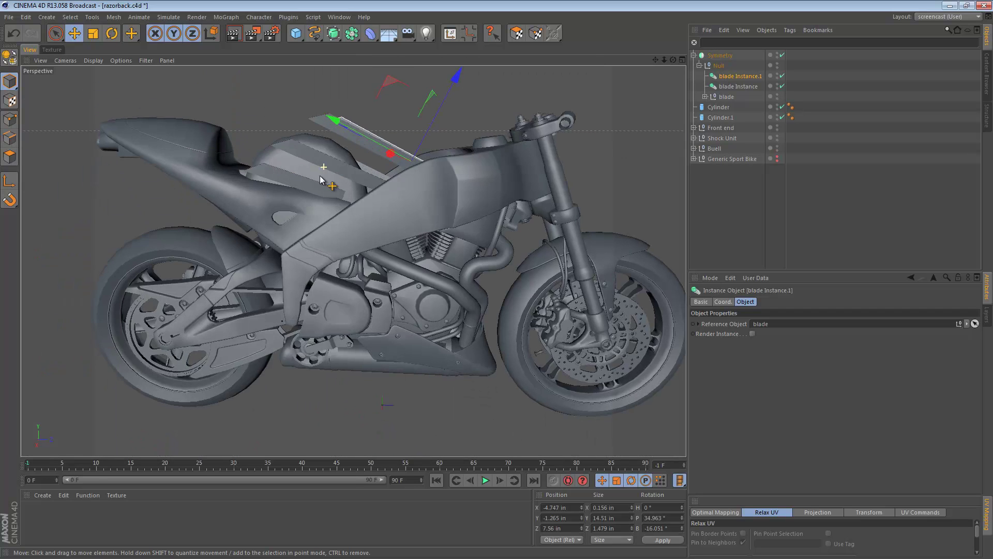
{"action": "left_click_drag", "start_coordinate": [319, 176], "coordinate": [322, 198], "text": "alt"}
{"action": "right_click_drag", "start_coordinate": [321, 198], "coordinate": [463, 197], "text": "alt"}
Move the original blade group outward against the frame to about X -3.72 in, Y -1.79 in, Z -0.31 in
{"action": "key", "text": "e"}
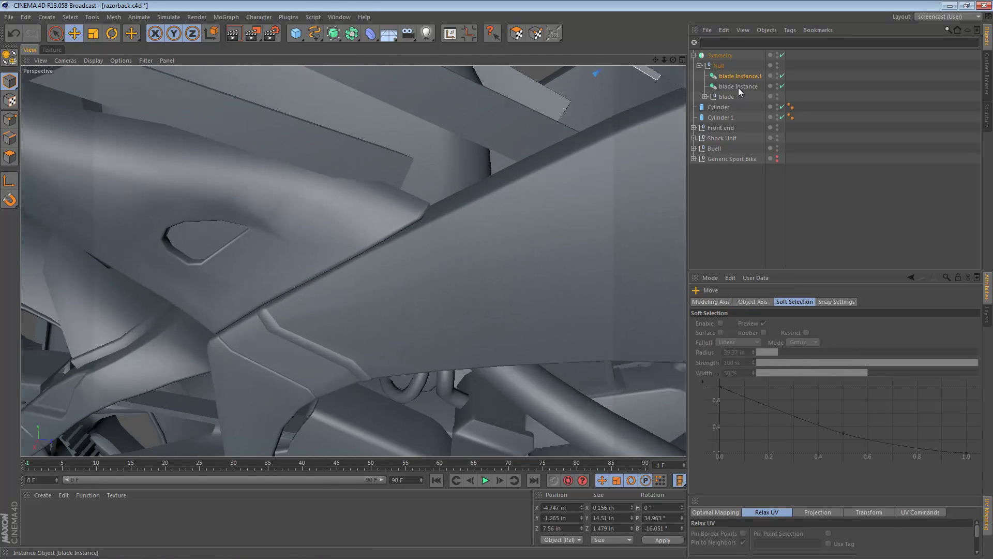
{"action": "left_click", "coordinate": [726, 96]}
{"action": "left_click_drag", "start_coordinate": [474, 168], "coordinate": [341, 266], "text": "alt"}
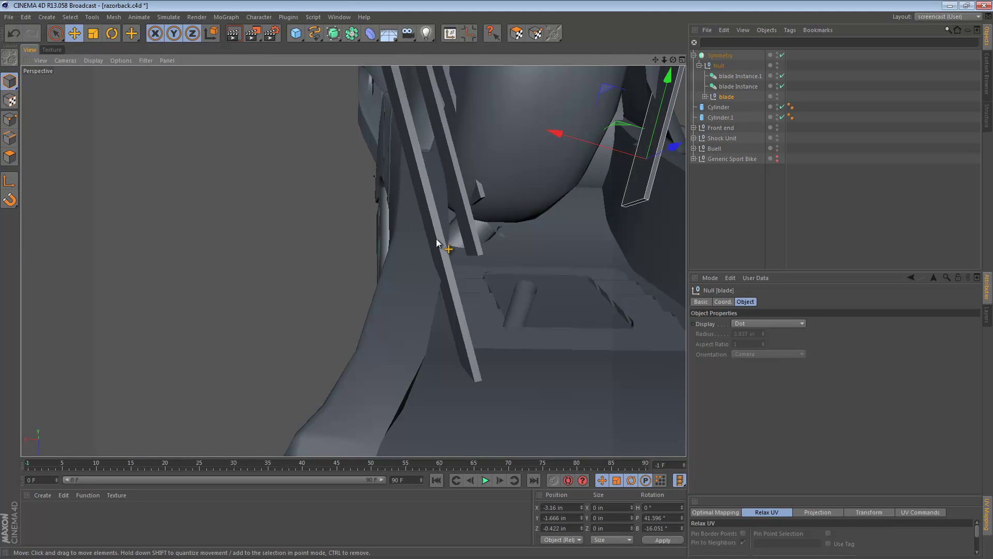
{"action": "left_click_drag", "start_coordinate": [437, 244], "coordinate": [459, 239], "text": "alt"}
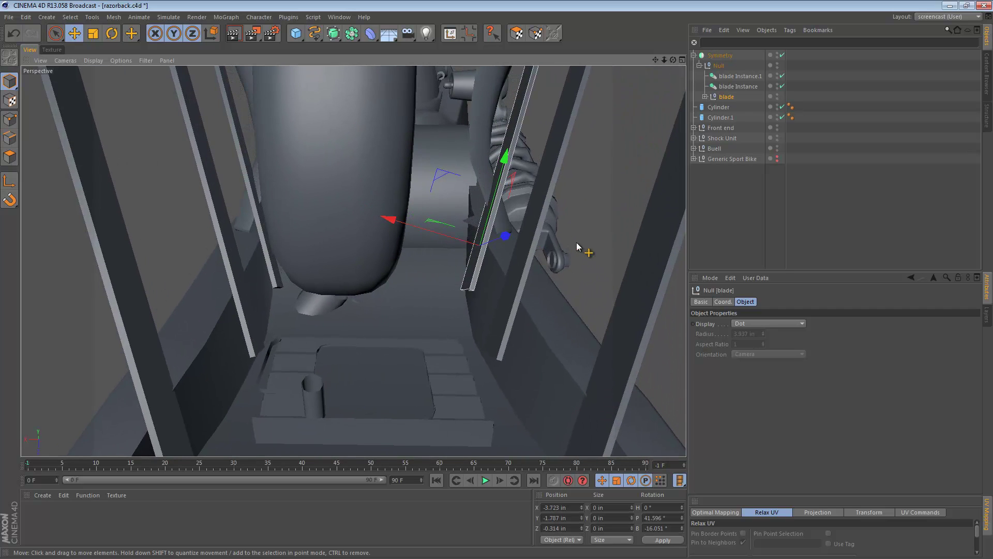
Rotate the original blade group to about heading -1.7°, pitch 33.1° and bank -8.5°
{"action": "left_click_drag", "start_coordinate": [577, 247], "coordinate": [452, 231], "text": "alt"}
{"action": "key", "text": "r"}
{"action": "key", "text": "ctrl+z"}
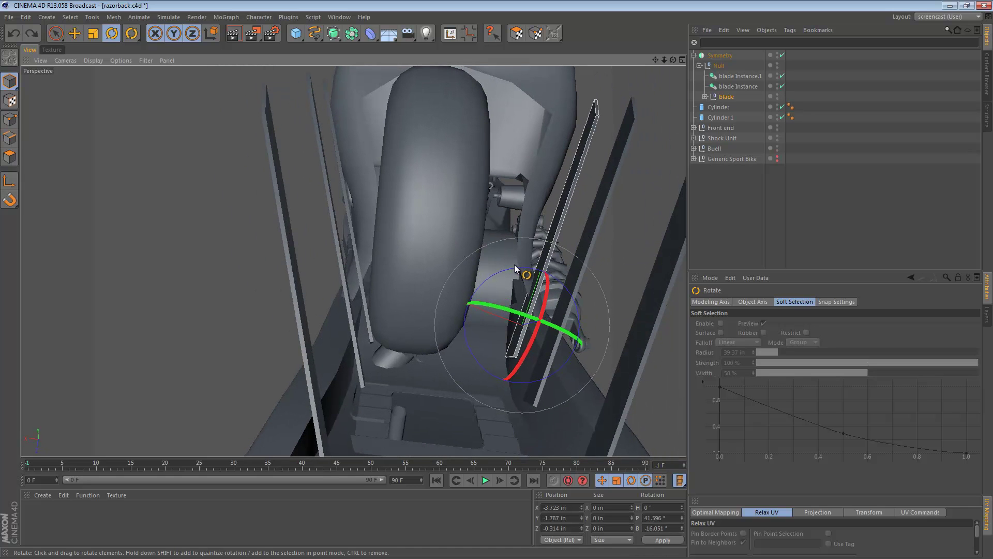
{"action": "left_click_drag", "start_coordinate": [514, 264], "coordinate": [609, 255]}
{"action": "key", "text": "ctrl+z"}
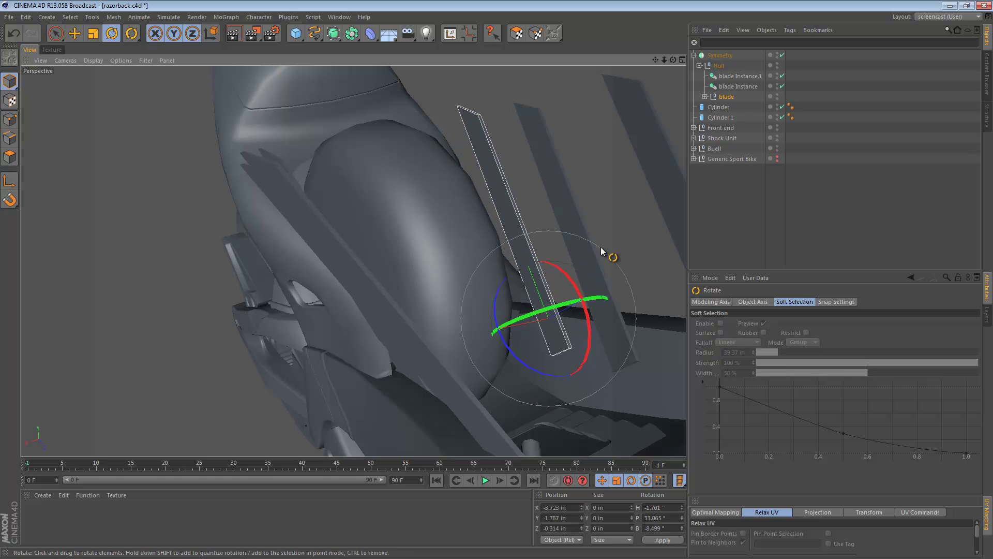
Rotate the first blade instance to a pitch of about 27.3° in the Right view
{"action": "middle_click", "coordinate": [609, 255]}
{"action": "middle_click", "coordinate": [288, 406]}
{"action": "scroll", "coordinate": [473, 227], "scroll_direction": "down", "scroll_amount": 2}
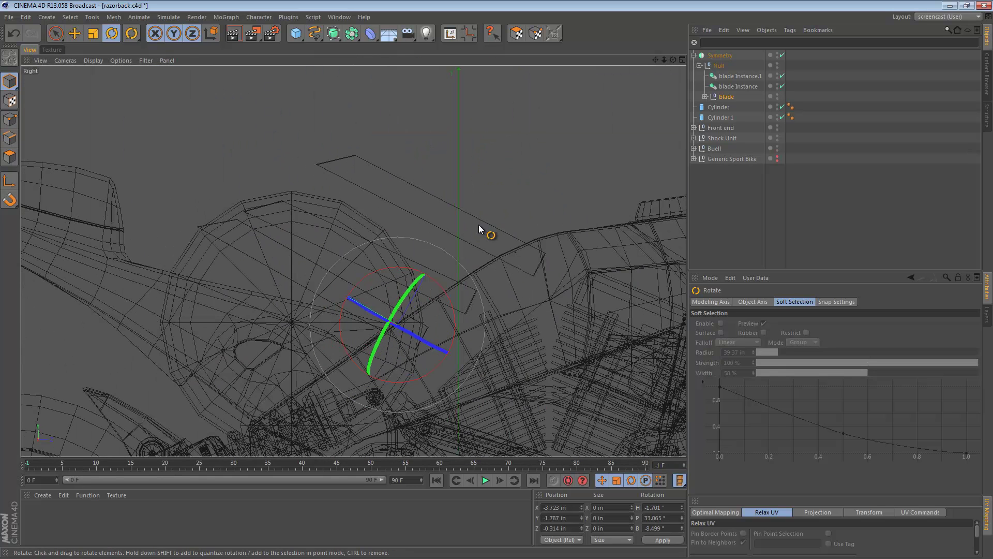
{"action": "left_click", "coordinate": [745, 87]}
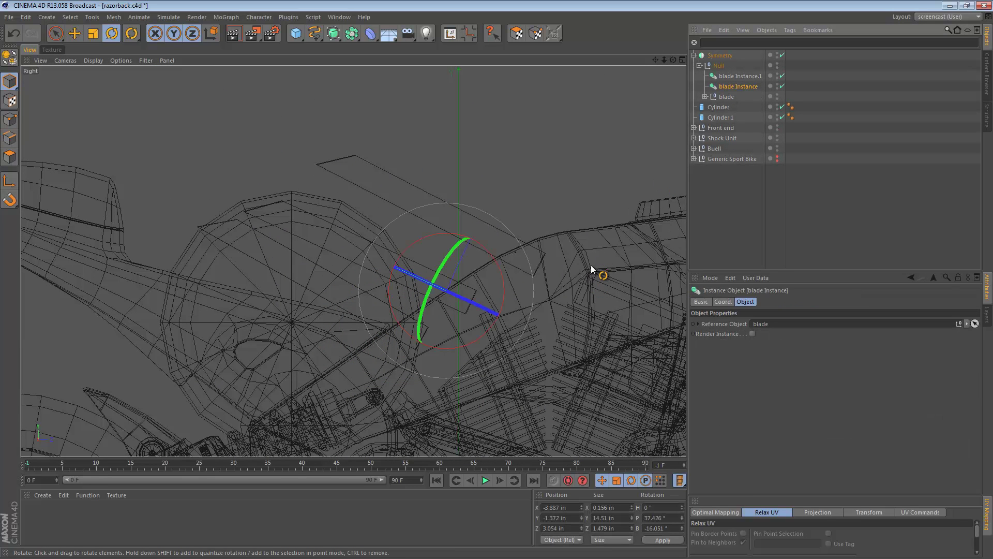
{"action": "left_click_drag", "start_coordinate": [590, 265], "coordinate": [592, 290]}
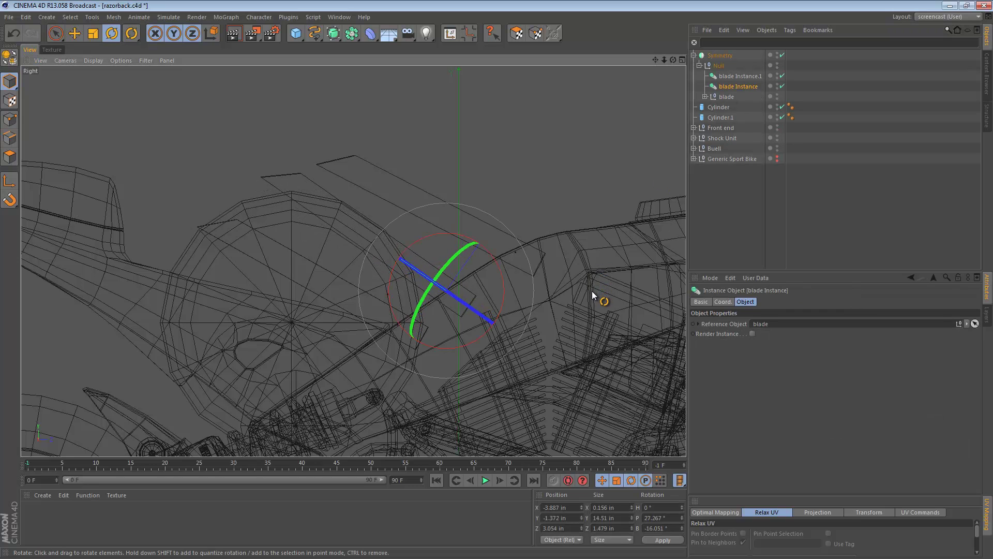
Rotate the second blade instance, blade Instance.1, to a pitch of about 17.8° in the Right view
{"action": "left_click", "coordinate": [743, 76]}
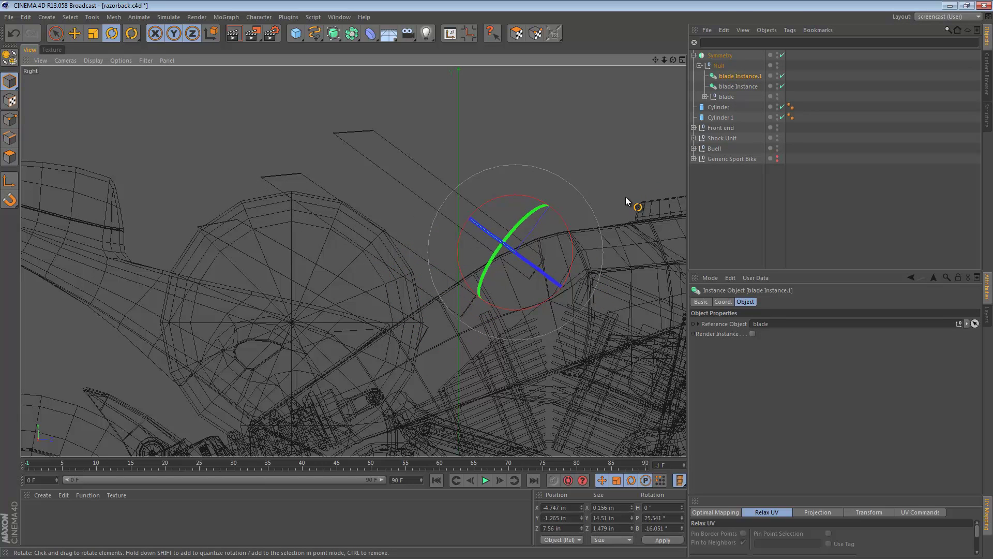
{"action": "scroll", "coordinate": [457, 266], "scroll_direction": "down", "scroll_amount": 6}
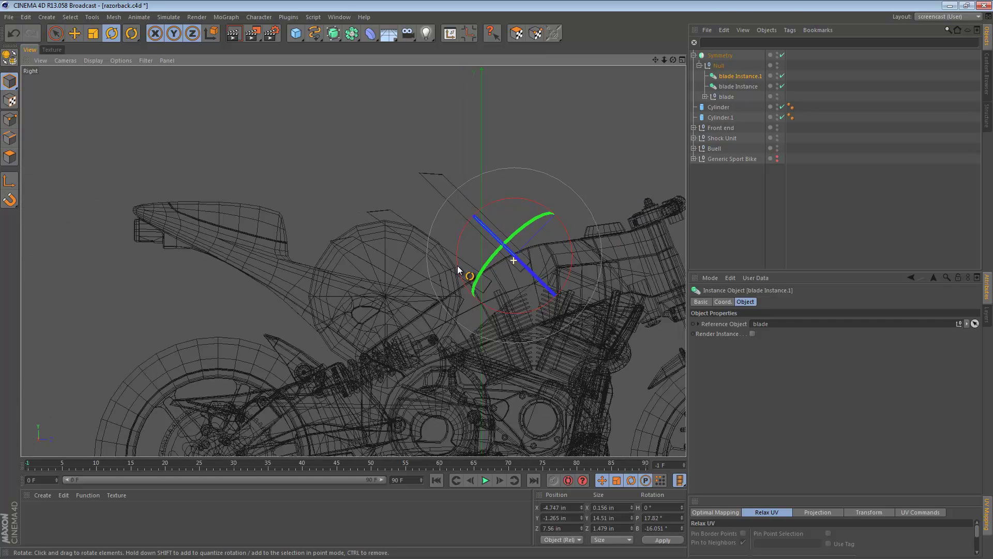
{"action": "middle_click_drag", "start_coordinate": [347, 247], "coordinate": [336, 227], "text": "alt"}
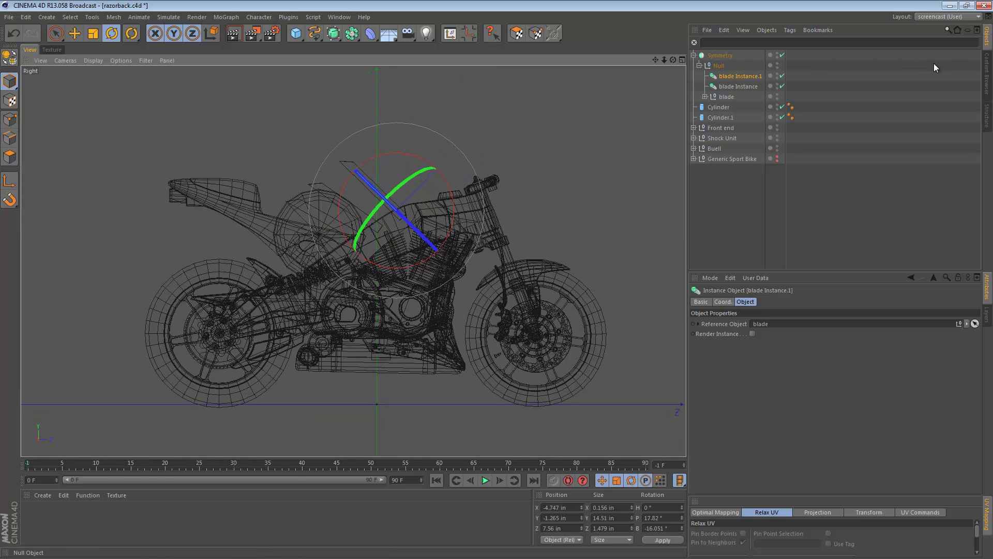
Examine the blade shapes and angles in the motorcycle reference sketch and compare them with the model in the Perspective view
{"action": "left_click", "coordinate": [988, 70]}
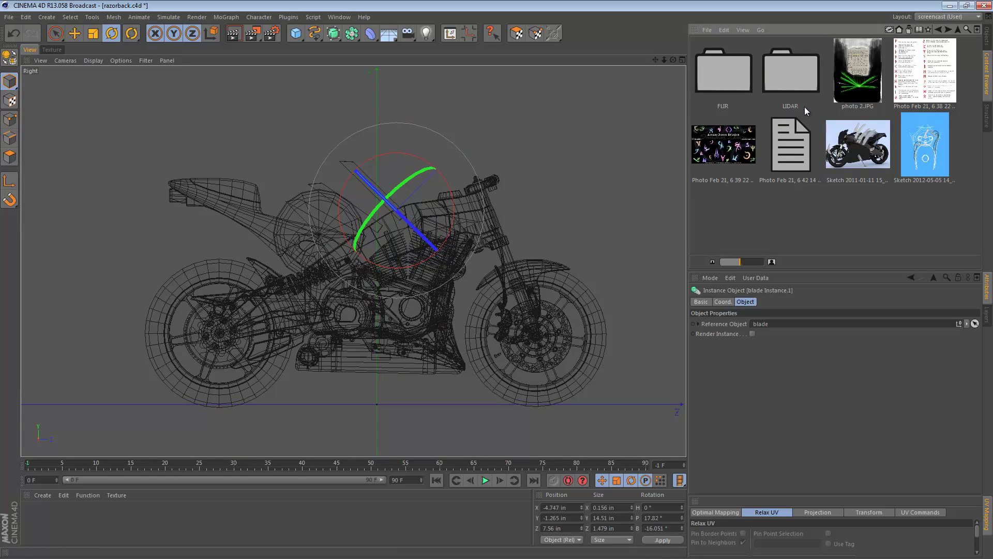
{"action": "double_click", "coordinate": [870, 157]}
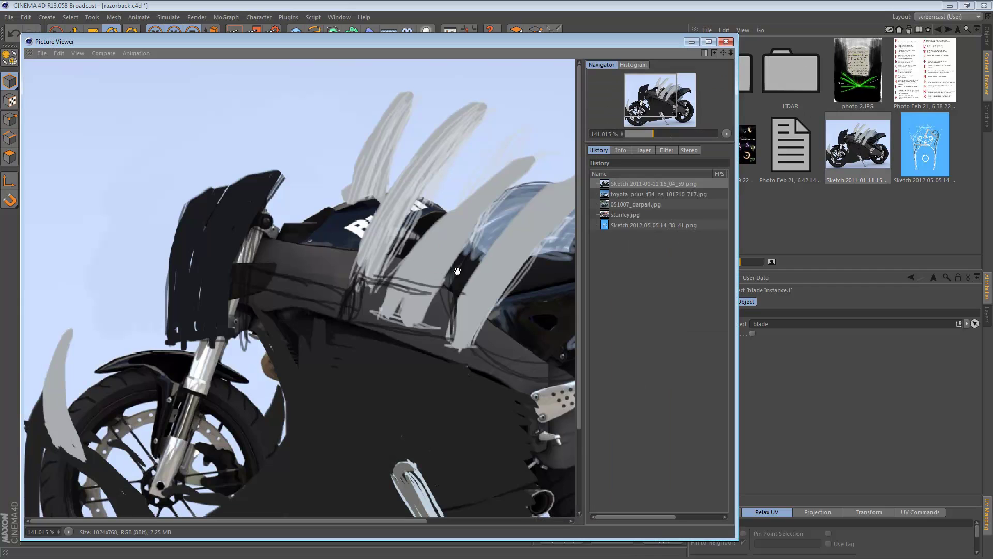
{"action": "scroll", "coordinate": [457, 271], "scroll_direction": "down", "scroll_amount": 3}
{"action": "scroll", "coordinate": [453, 279], "scroll_direction": "up", "scroll_amount": 2}
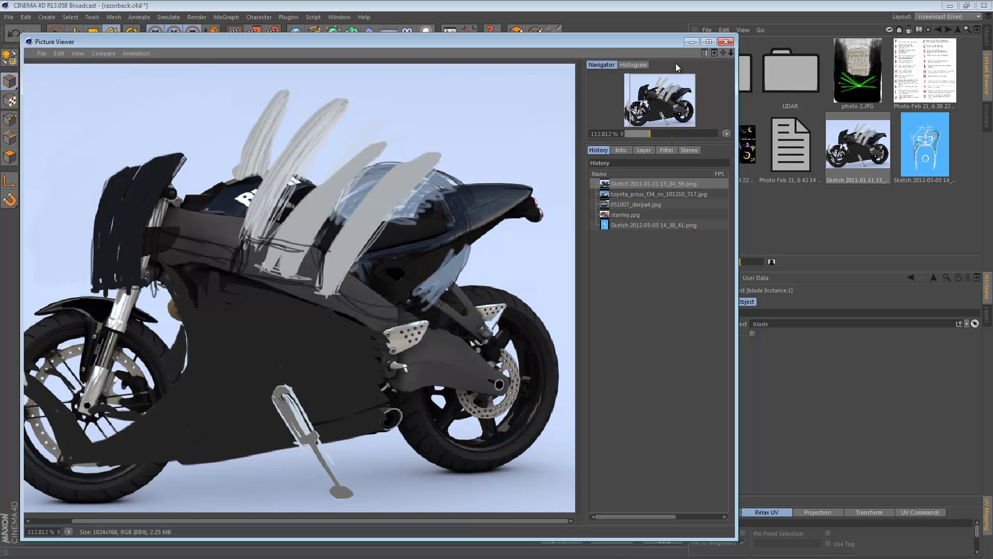
{"action": "left_click", "coordinate": [727, 42]}
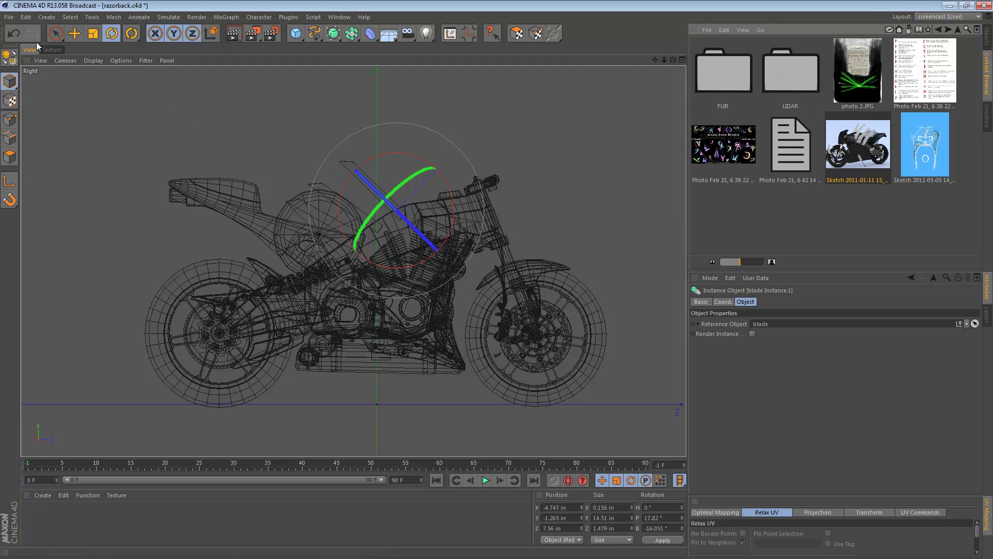
{"action": "key", "text": "F1"}
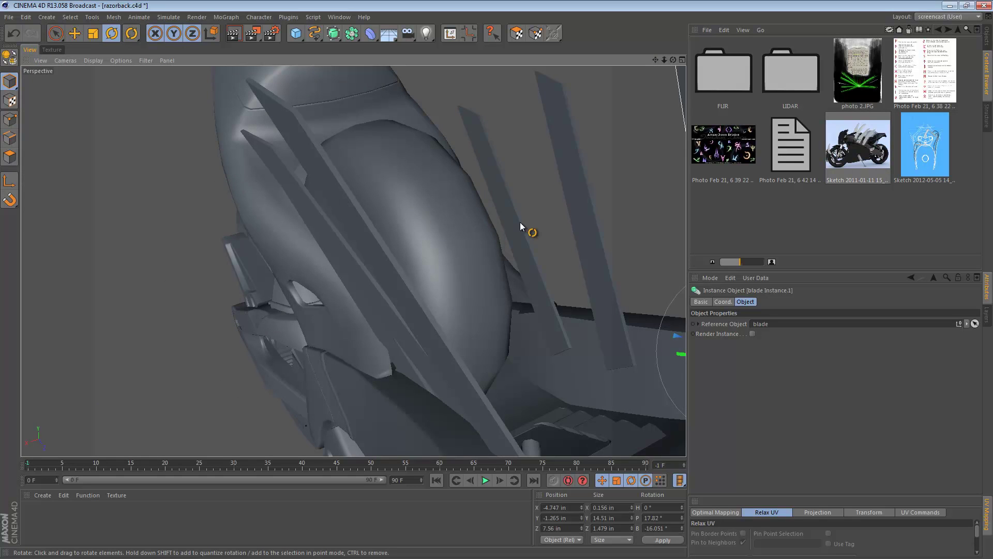
{"action": "right_click_drag", "start_coordinate": [520, 222], "coordinate": [455, 227], "text": "alt"}
{"action": "left_click_drag", "start_coordinate": [455, 226], "coordinate": [637, 85], "text": "alt"}
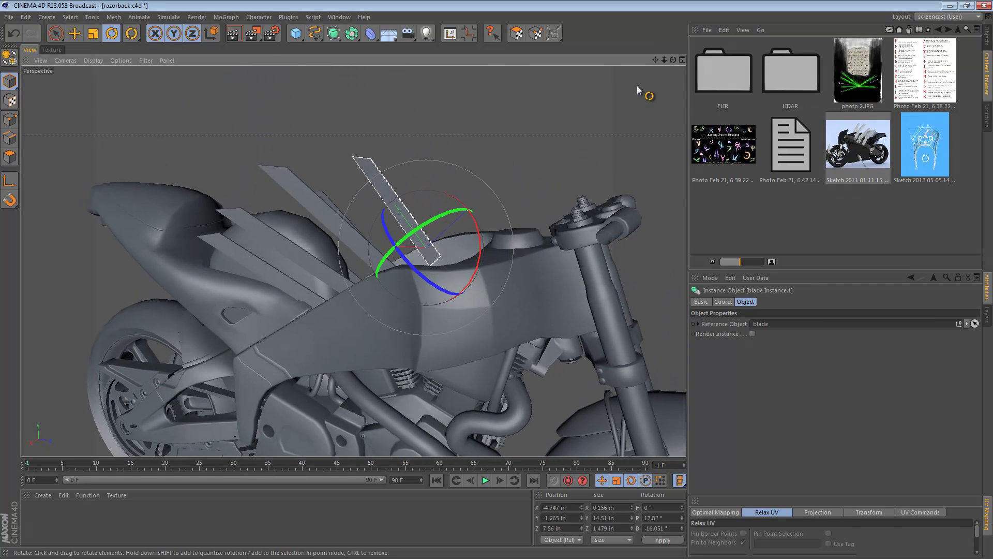
Cut two loops across the Cube in the blade group with the Knife in Loop mode and Restrict to Selection disabled
{"action": "left_click", "coordinate": [988, 39]}
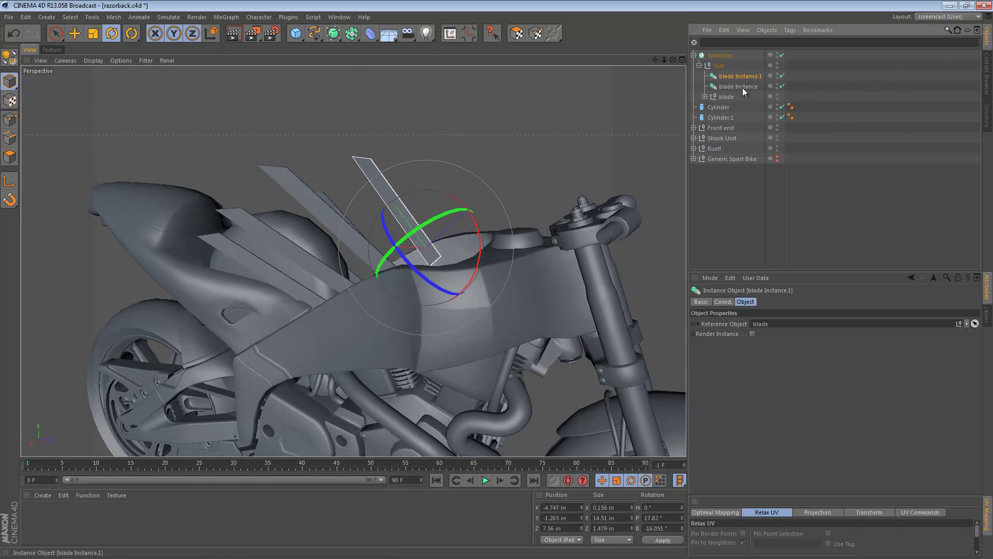
{"action": "left_click", "coordinate": [705, 97]}
{"action": "left_click", "coordinate": [724, 106]}
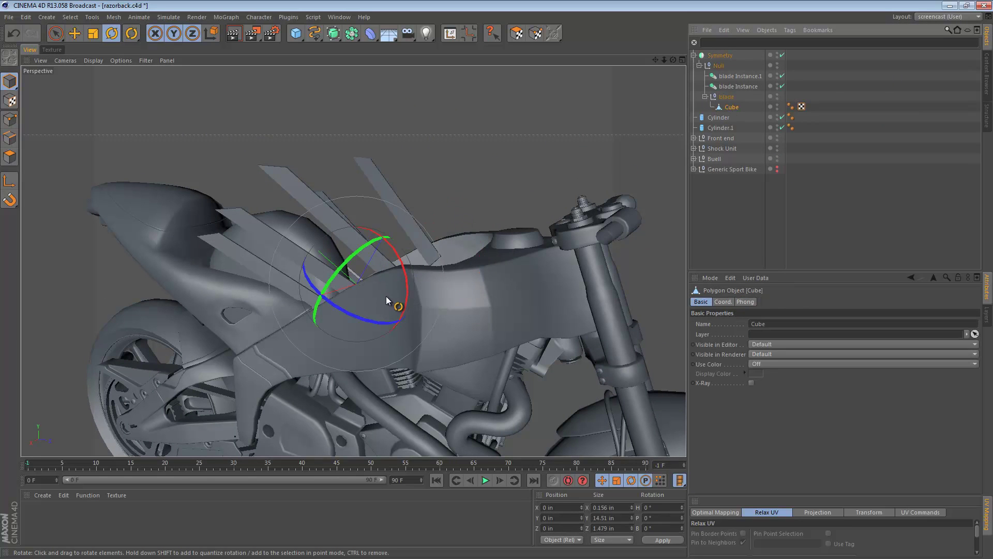
{"action": "left_click_drag", "start_coordinate": [386, 296], "coordinate": [39, 272], "text": "alt"}
{"action": "middle_click_drag", "start_coordinate": [426, 317], "coordinate": [321, 260], "text": "alt"}
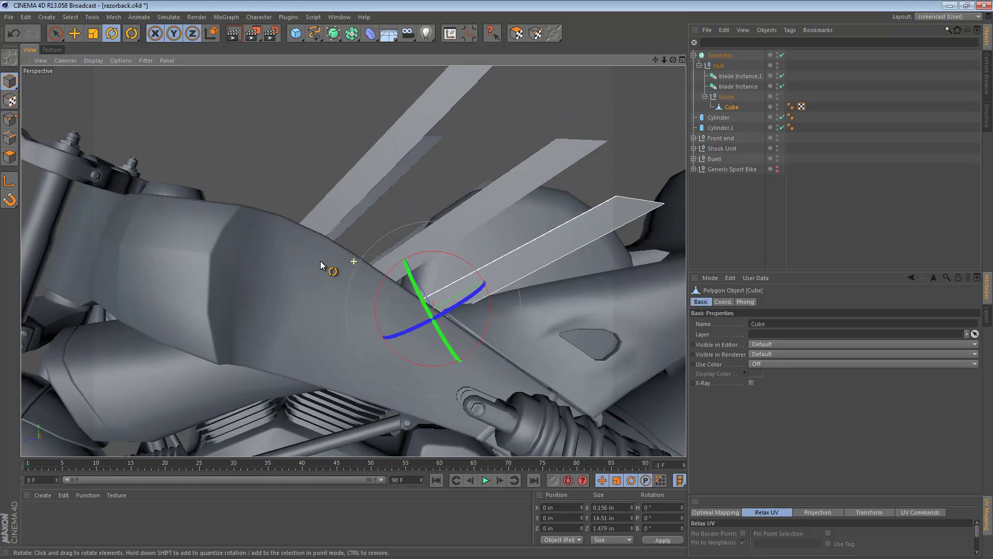
{"action": "left_click_drag", "start_coordinate": [320, 260], "coordinate": [513, 245], "text": "alt"}
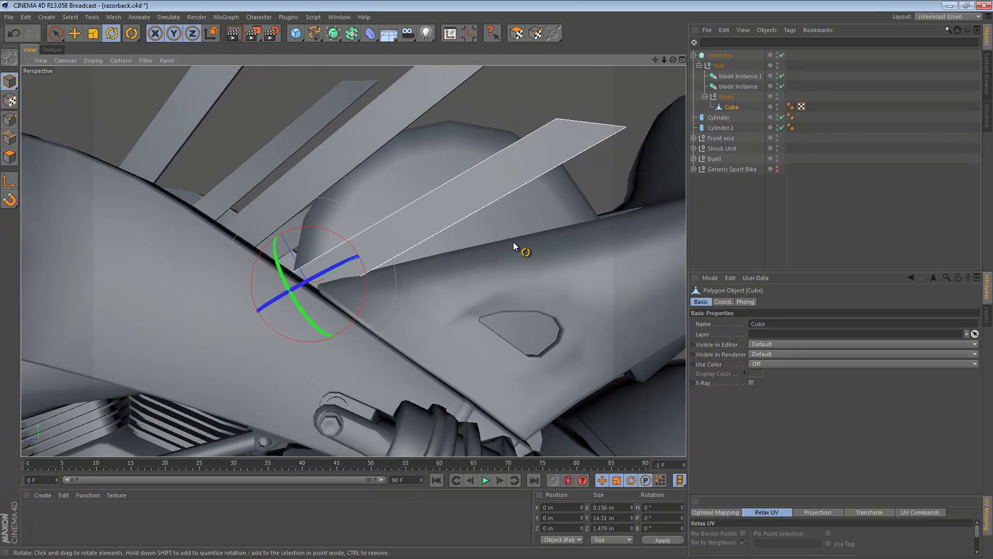
{"action": "left_click", "coordinate": [15, 158]}
{"action": "left_click", "coordinate": [442, 218]}
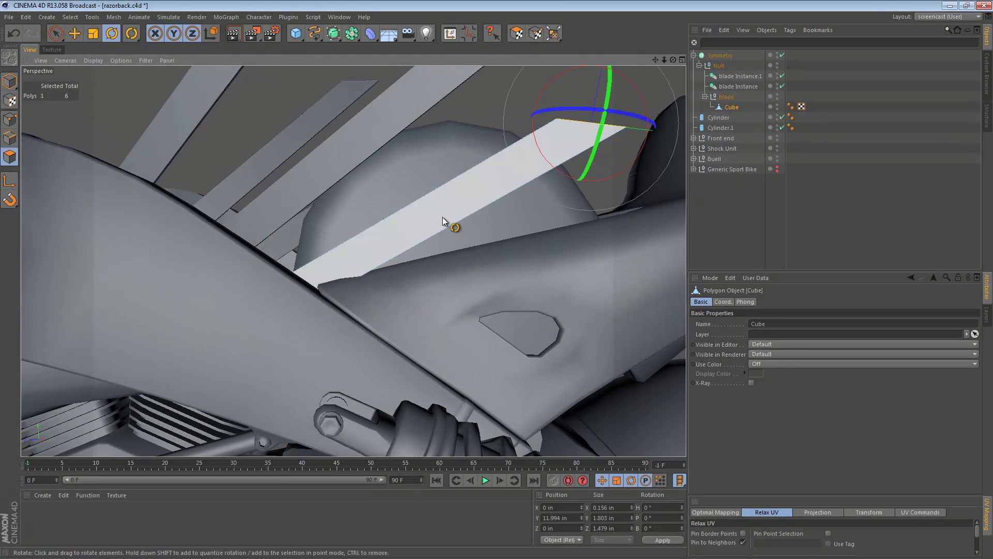
{"action": "key", "text": "k"}
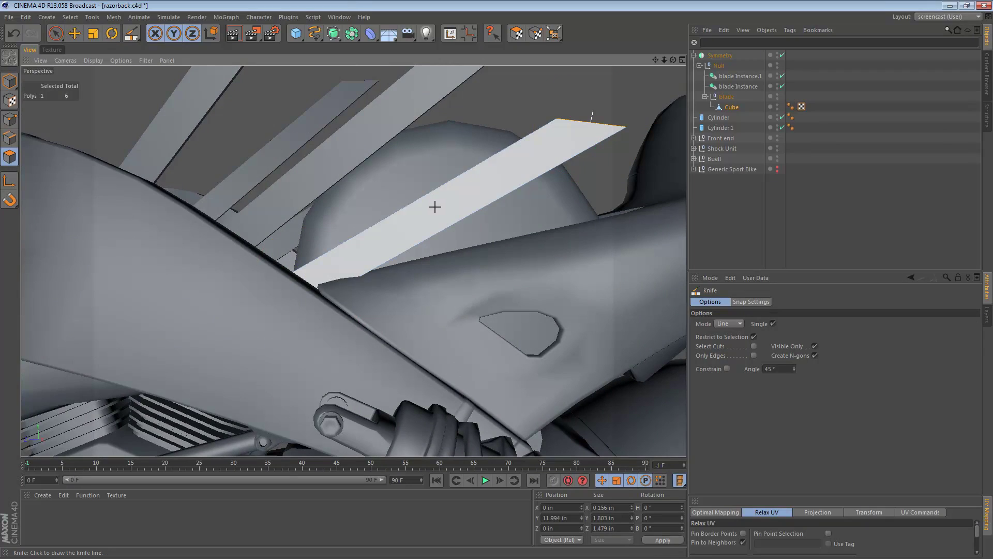
{"action": "left_click", "coordinate": [732, 324]}
{"action": "left_click", "coordinate": [736, 364]}
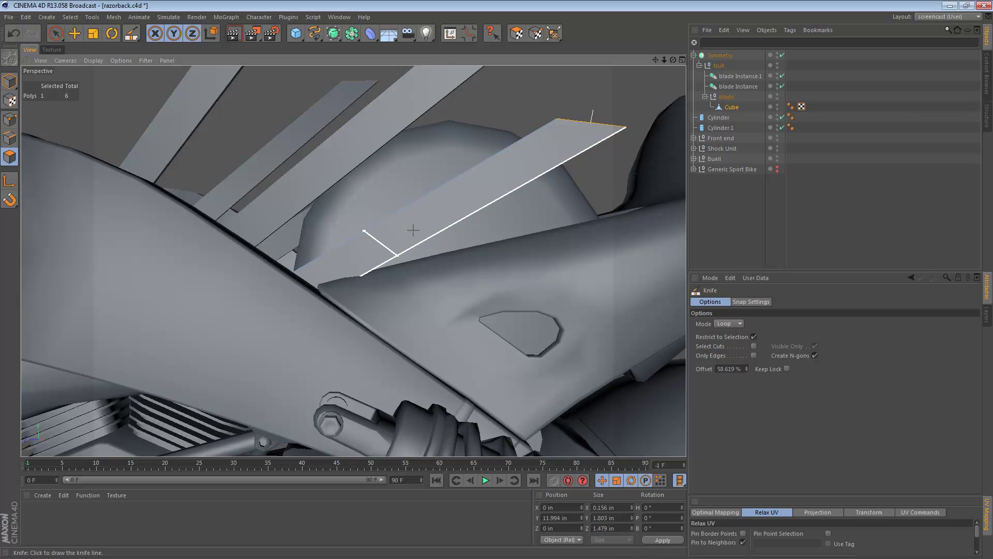
{"action": "left_click", "coordinate": [754, 336]}
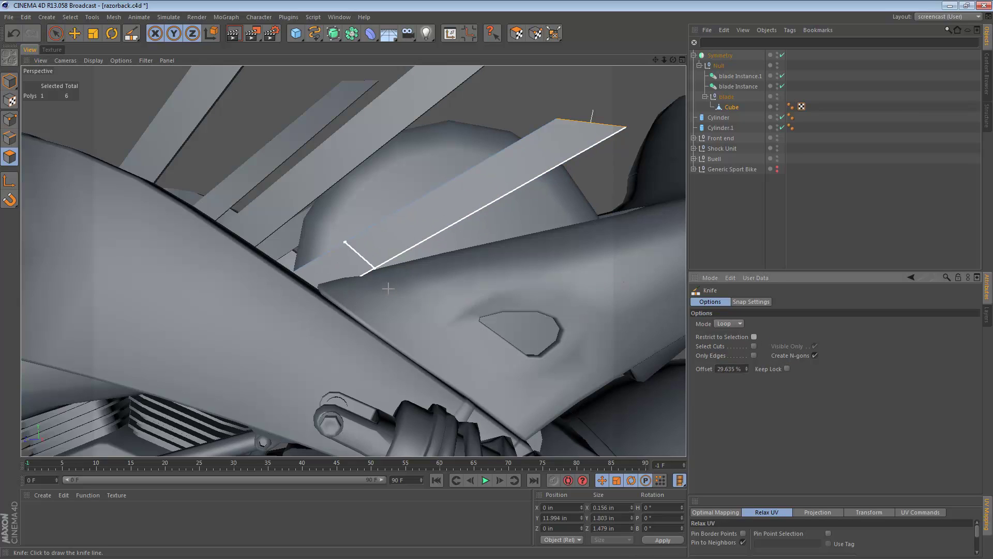
{"action": "left_click", "coordinate": [402, 272]}
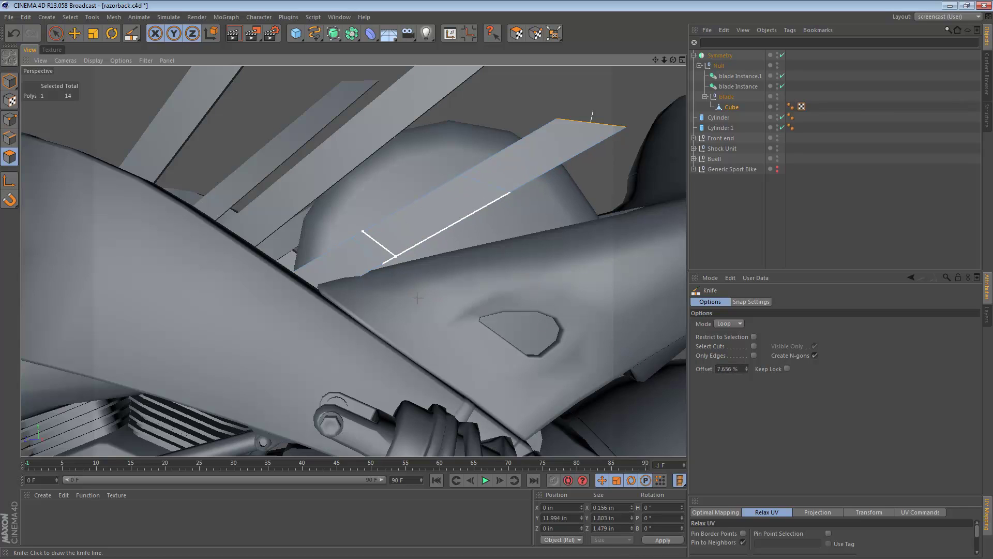
Move the edges along the blade's two new cuts outward from its straight profile to bend it into a curve
{"action": "left_click", "coordinate": [12, 138]}
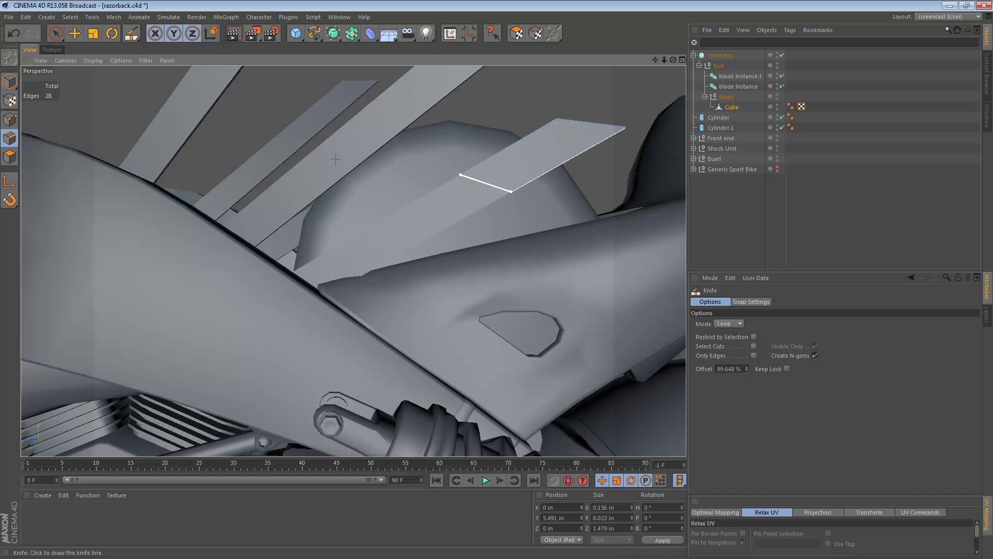
{"action": "key", "text": "e"}
{"action": "left_click_drag", "start_coordinate": [422, 216], "coordinate": [587, 366], "text": "alt"}
{"action": "left_click_drag", "start_coordinate": [627, 348], "coordinate": [428, 216], "text": "alt"}
{"action": "left_click_drag", "start_coordinate": [403, 168], "coordinate": [402, 159]}
{"action": "right_click_drag", "start_coordinate": [501, 172], "coordinate": [467, 176], "text": "alt"}
{"action": "middle_click_drag", "start_coordinate": [468, 176], "coordinate": [353, 245], "text": "alt"}
{"action": "right_click_drag", "start_coordinate": [386, 235], "coordinate": [457, 228], "text": "alt"}
Move the two upper corner points at the blade's tip to about Y 11.61 in, Z 0.34 in
{"action": "left_click", "coordinate": [10, 119]}
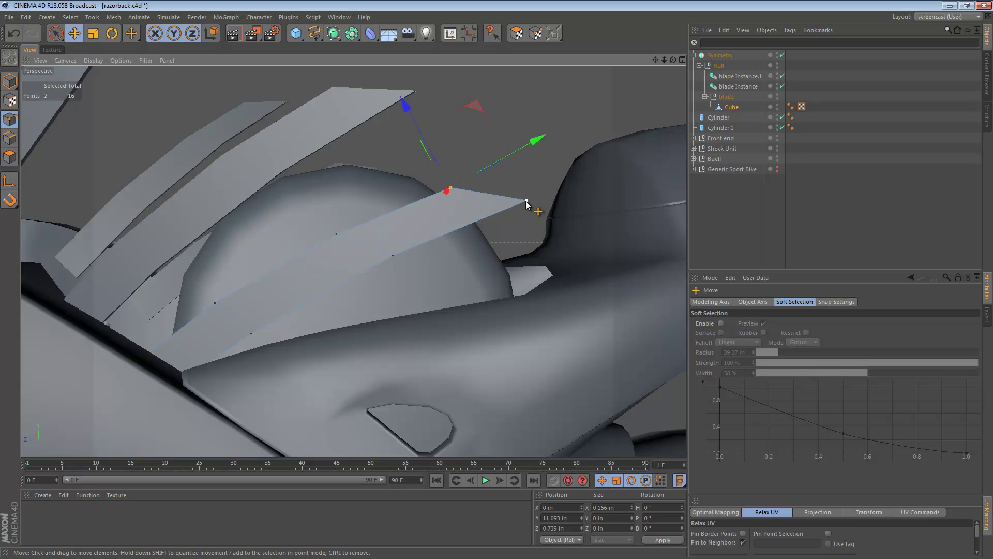
{"action": "left_click_drag", "start_coordinate": [405, 104], "coordinate": [408, 130]}
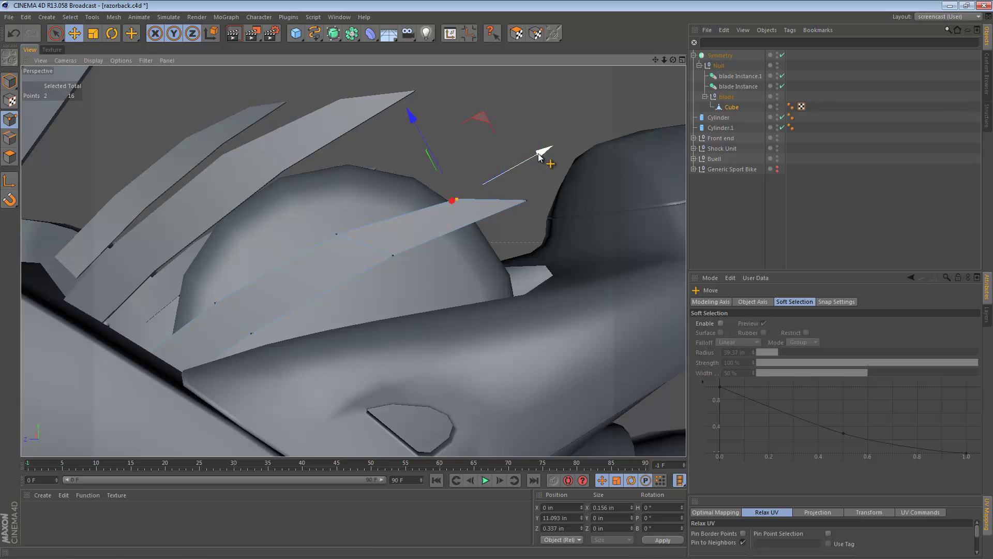
{"action": "left_click_drag", "start_coordinate": [538, 157], "coordinate": [557, 150]}
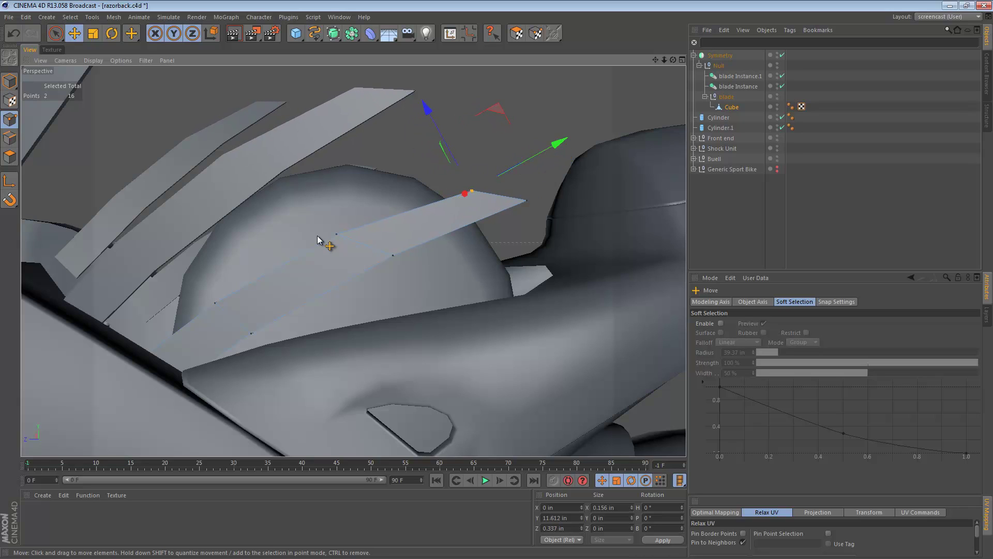
Refine the blade's curve by moving the upper mid-blade points to about Z 1.14 in and the upper tip points to about Z 0.20 in
{"action": "right_click_drag", "start_coordinate": [327, 211], "coordinate": [358, 240]}
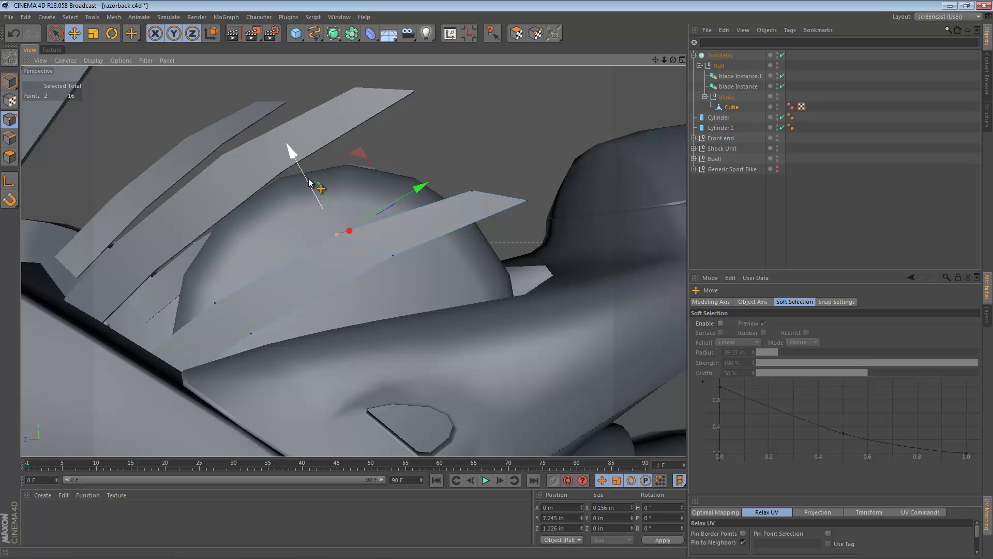
{"action": "left_click_drag", "start_coordinate": [313, 190], "coordinate": [310, 185]}
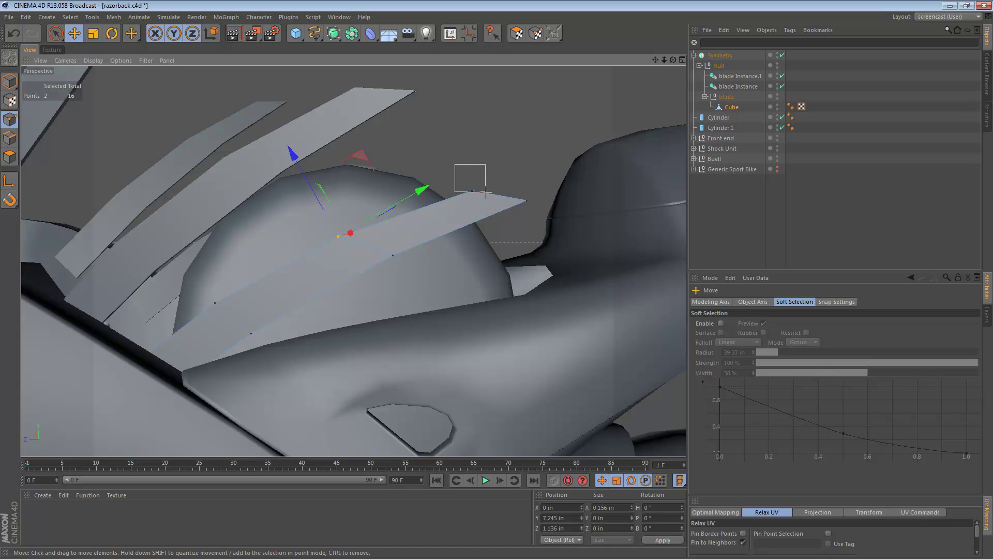
{"action": "right_click_drag", "start_coordinate": [485, 191], "coordinate": [485, 192]}
{"action": "left_click_drag", "start_coordinate": [436, 119], "coordinate": [437, 126]}
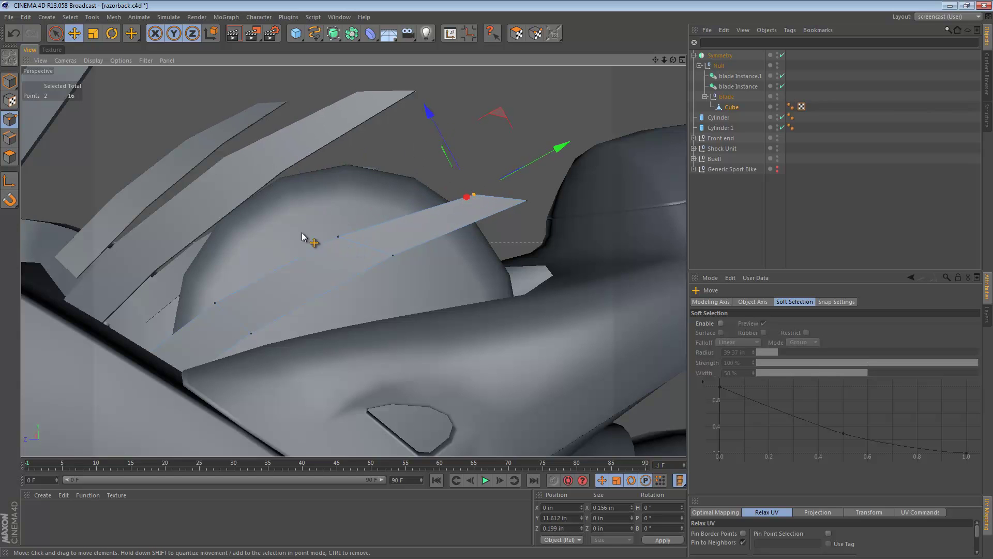
Return to object-level editing, deselect everything, and check the curved blades against the whole bike
{"action": "left_click_drag", "start_coordinate": [283, 231], "coordinate": [327, 258], "text": "alt"}
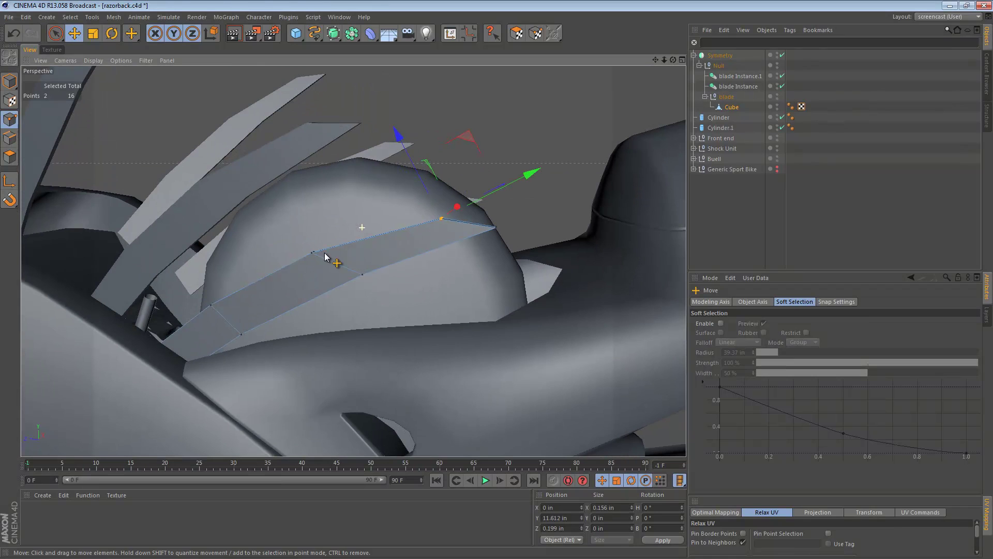
{"action": "left_click", "coordinate": [10, 82]}
{"action": "left_click_drag", "start_coordinate": [446, 239], "coordinate": [364, 247], "text": "alt"}
{"action": "right_click_drag", "start_coordinate": [364, 247], "coordinate": [352, 250], "text": "alt"}
{"action": "key", "text": "ctrl+shift+a"}
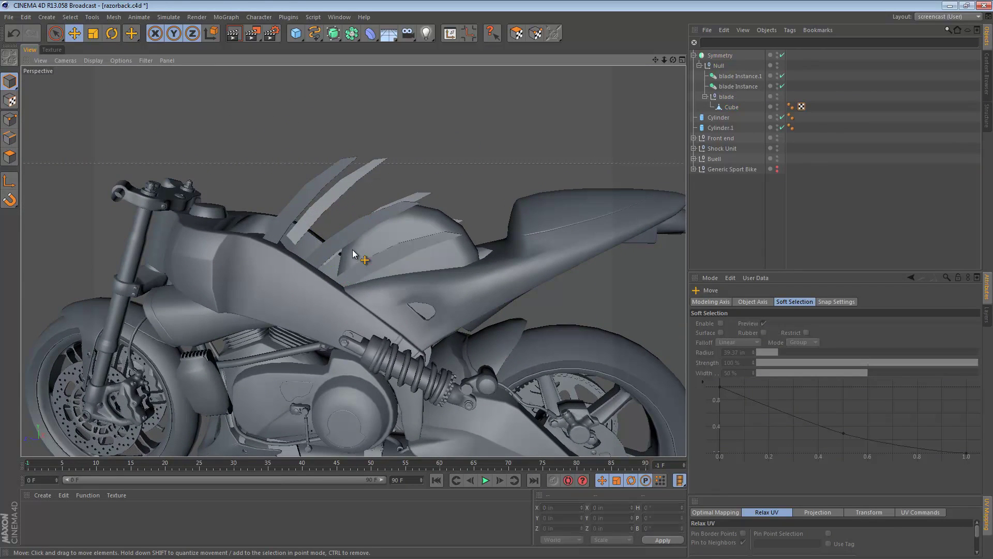
{"action": "left_click_drag", "start_coordinate": [330, 255], "coordinate": [410, 270], "text": "alt"}
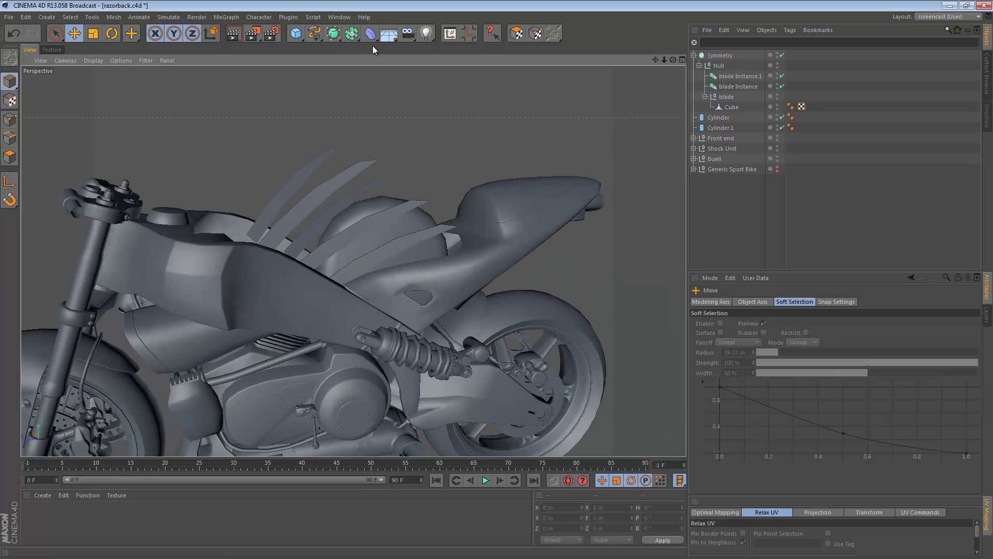
Rename the Cube inside the blade group as blade
{"action": "double_click", "coordinate": [737, 110]}
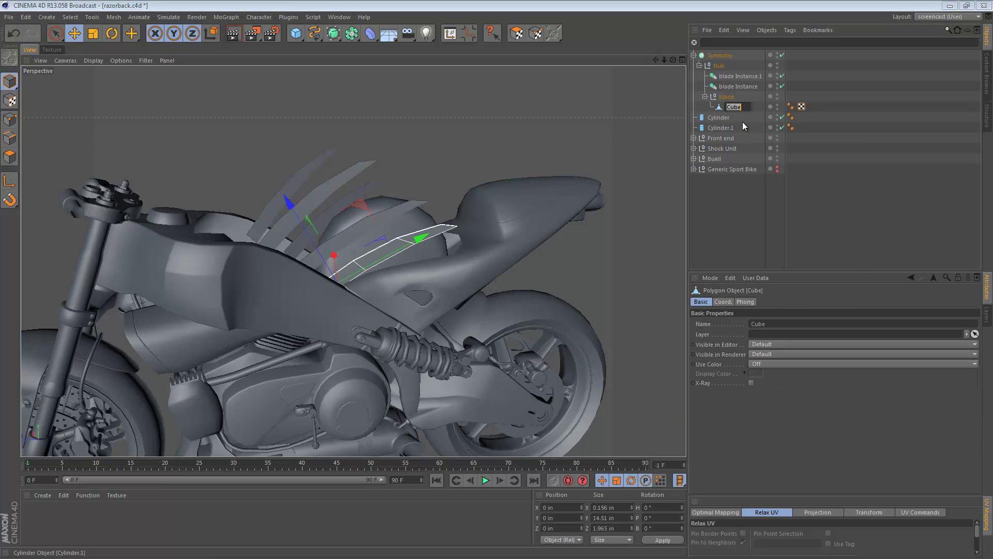
{"action": "type", "text": "blade"}
{"action": "key", "text": "Return"}
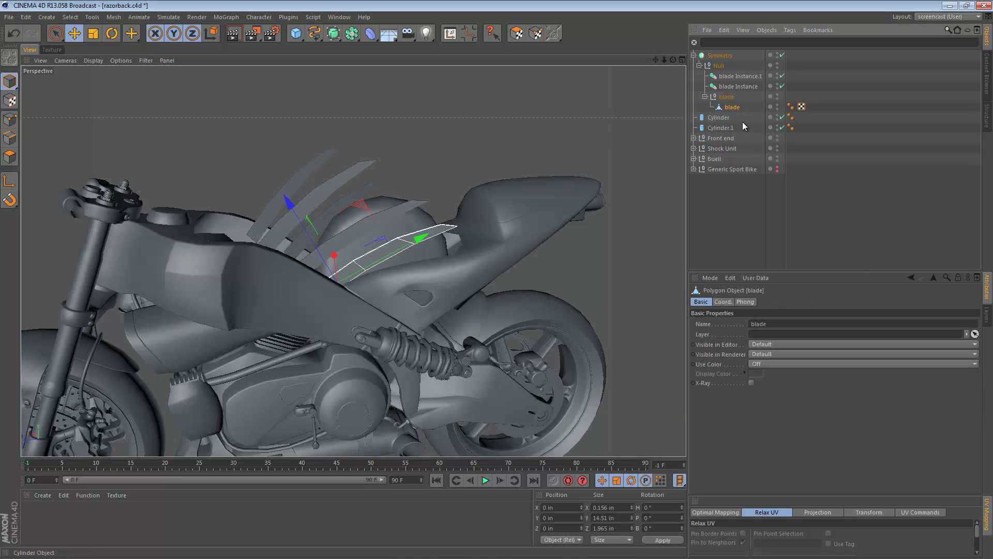
Add a cube as a child of the blade mesh and scale it down uniformly to about 14.96 in
{"action": "left_click", "coordinate": [292, 35]}
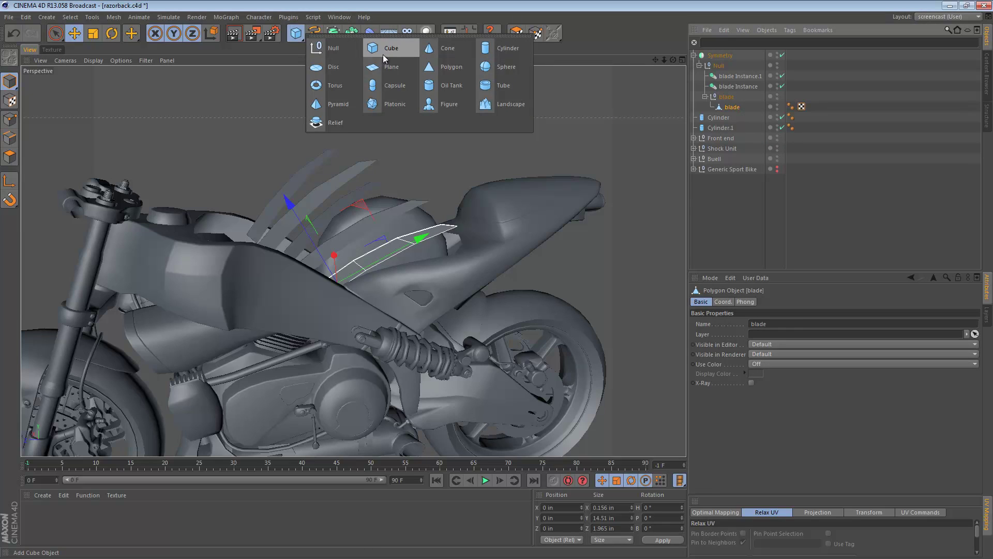
{"action": "left_click", "coordinate": [326, 46]}
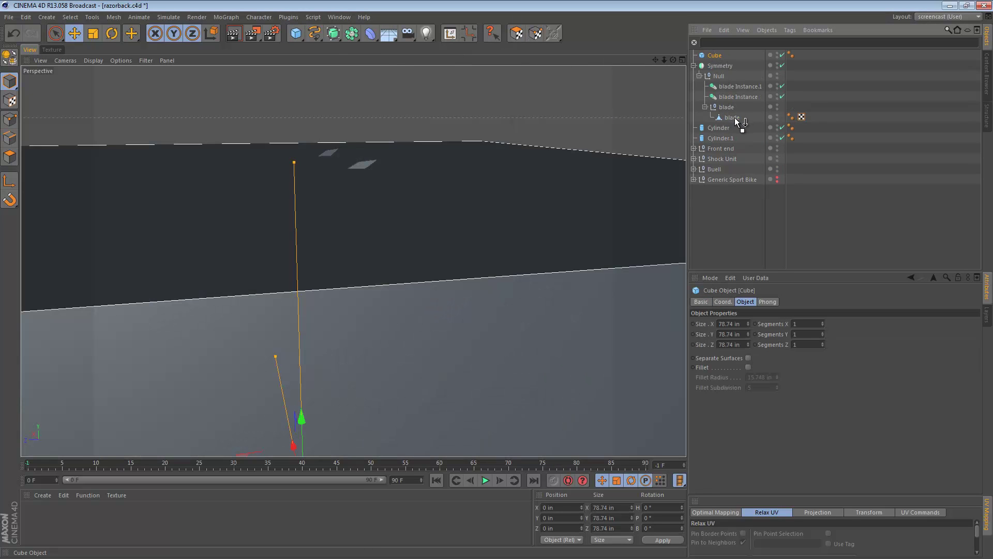
{"action": "left_click_drag", "start_coordinate": [734, 117], "coordinate": [736, 119]}
{"action": "key", "text": "t"}
{"action": "left_click_drag", "start_coordinate": [575, 169], "coordinate": [329, 294]}
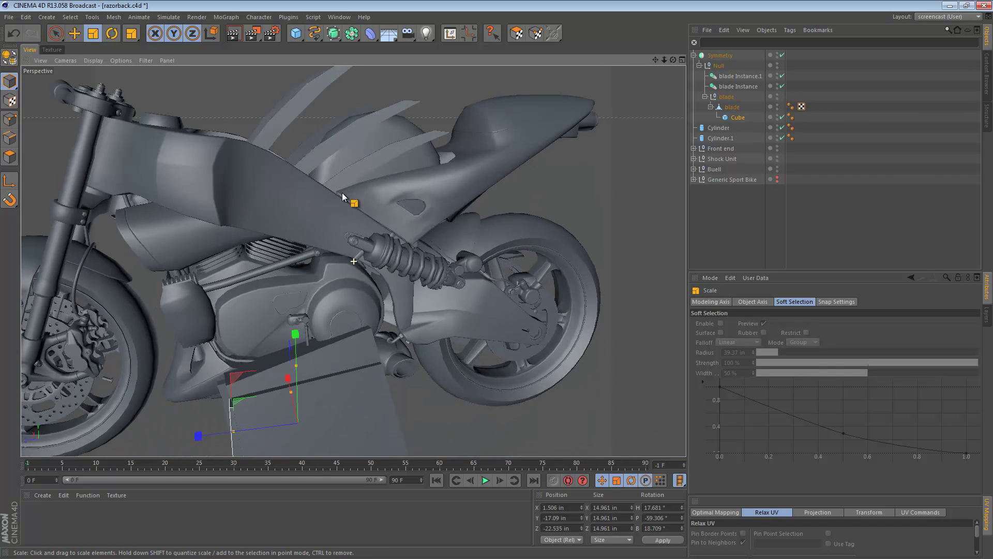
Set the cube's relative position and rotation to 0 on all axes so it aligns with the blade
{"action": "middle_click_drag", "start_coordinate": [342, 194], "coordinate": [342, 190], "text": "alt"}
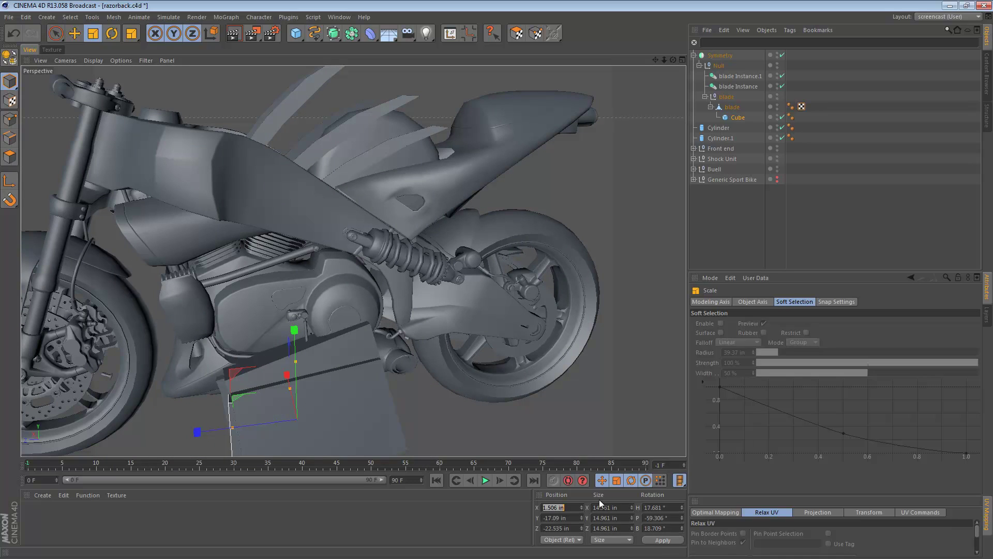
{"action": "type", "text": "0"}
{"action": "key", "text": "Tab"}
{"action": "type", "text": "0"}
{"action": "key", "text": "Tab"}
{"action": "key", "text": "Tab"}
{"action": "key", "text": "Tab"}
{"action": "key", "text": "Tab"}
{"action": "key", "text": "Tab"}
{"action": "type", "text": "0"}
{"action": "key", "text": "Tab"}
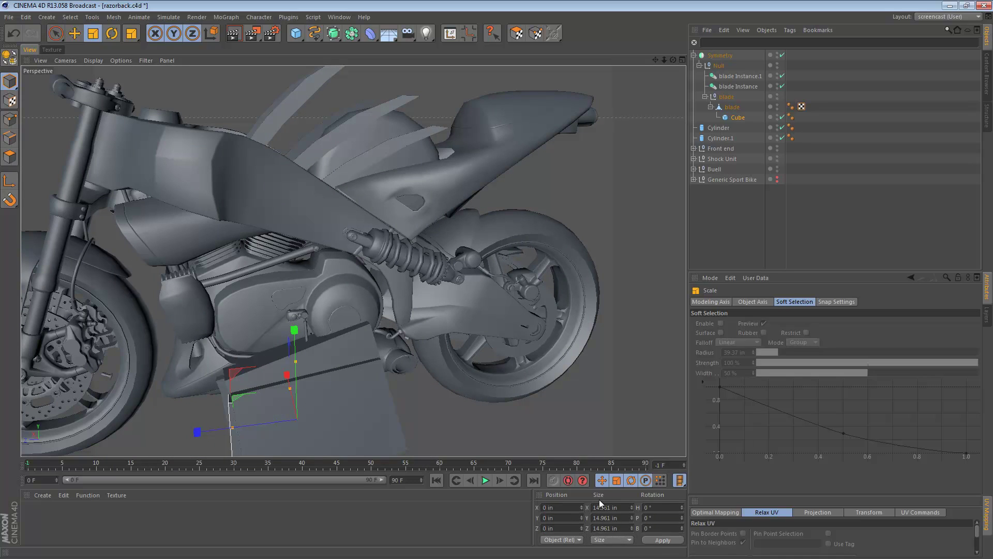
{"action": "key", "text": "Return"}
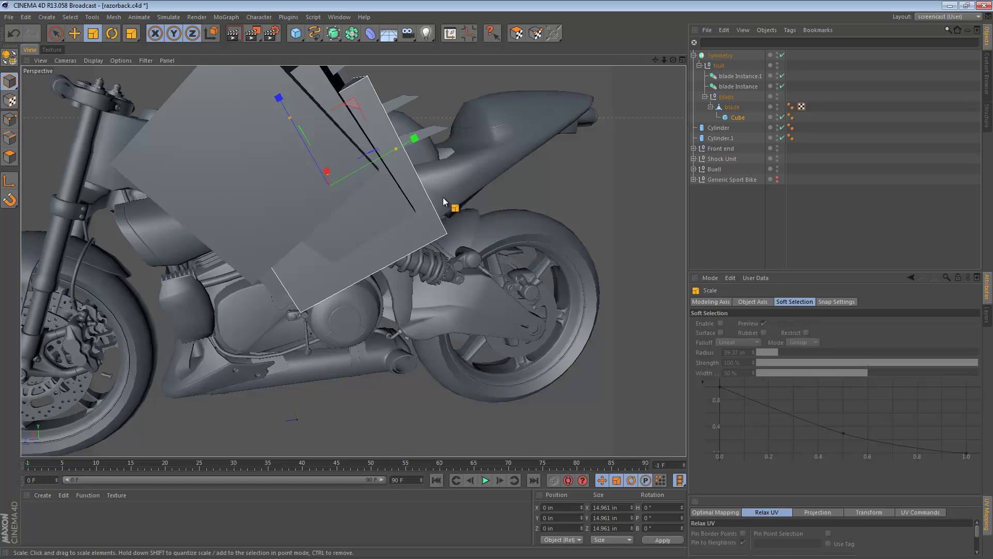
Scale the cube down uniformly to about 1.8 in at the root of the blade
{"action": "left_click_drag", "start_coordinate": [443, 197], "coordinate": [150, 293]}
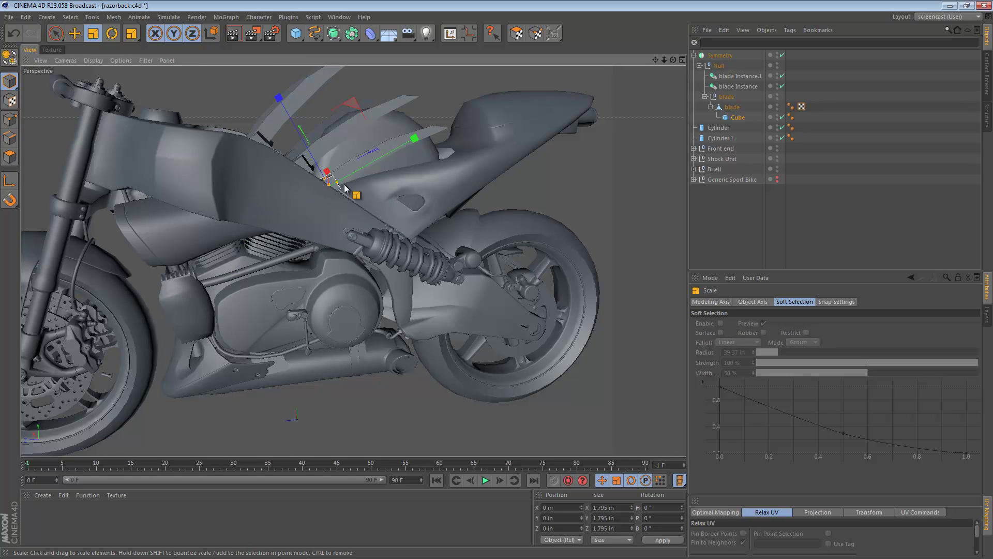
{"action": "right_click_drag", "start_coordinate": [348, 183], "coordinate": [542, 185], "text": "alt"}
{"action": "middle_click_drag", "start_coordinate": [364, 147], "coordinate": [356, 223], "text": "alt"}
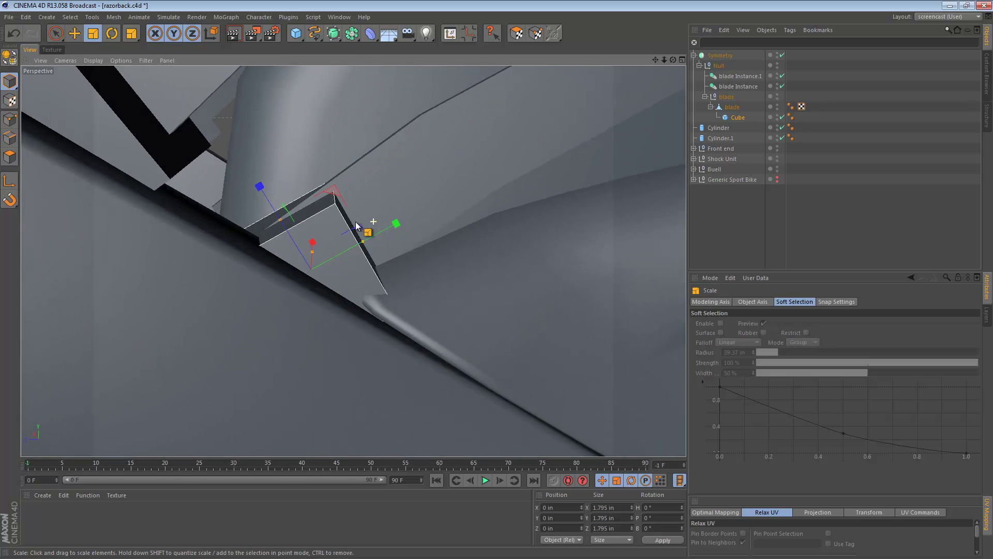
{"action": "left_click_drag", "start_coordinate": [356, 226], "coordinate": [332, 261], "text": "alt"}
{"action": "middle_click", "coordinate": [331, 263]}
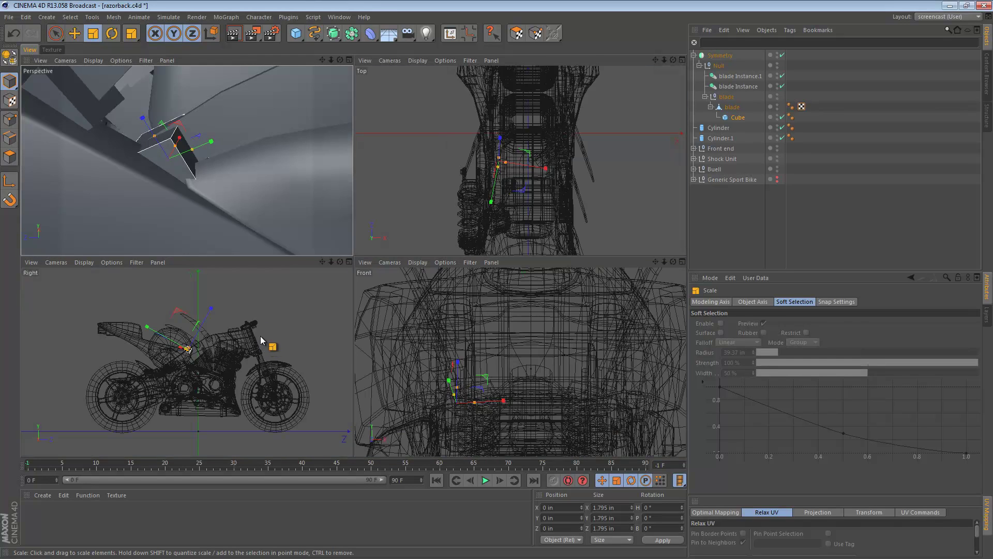
{"action": "middle_click", "coordinate": [254, 201]}
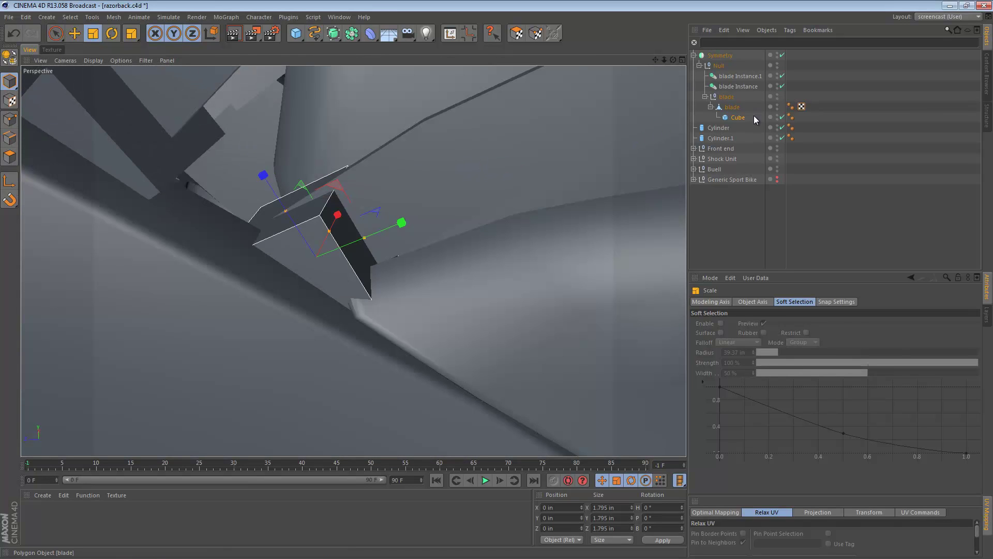
Hide the Front end, Shock Unit and Buell groups to expose the cube at the blade's root
{"action": "left_click_drag", "start_coordinate": [776, 147], "coordinate": [779, 158]}
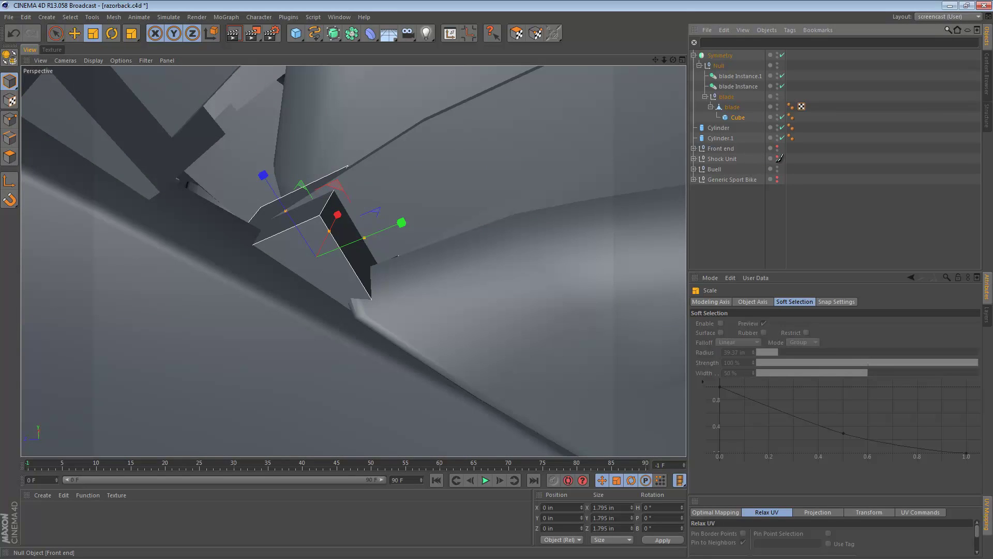
{"action": "mouse_move", "coordinate": [405, 184]}
{"action": "right_mouse_down", "text": "alt"}
{"action": "mouse_move", "coordinate": [265, 181]}
{"action": "mouse_move", "coordinate": [404, 176]}
{"action": "right_mouse_up", "text": "alt"}
{"action": "left_click_drag", "start_coordinate": [404, 178], "coordinate": [403, 151], "text": "alt"}
{"action": "right_click_drag", "start_coordinate": [380, 209], "coordinate": [421, 212], "text": "alt"}
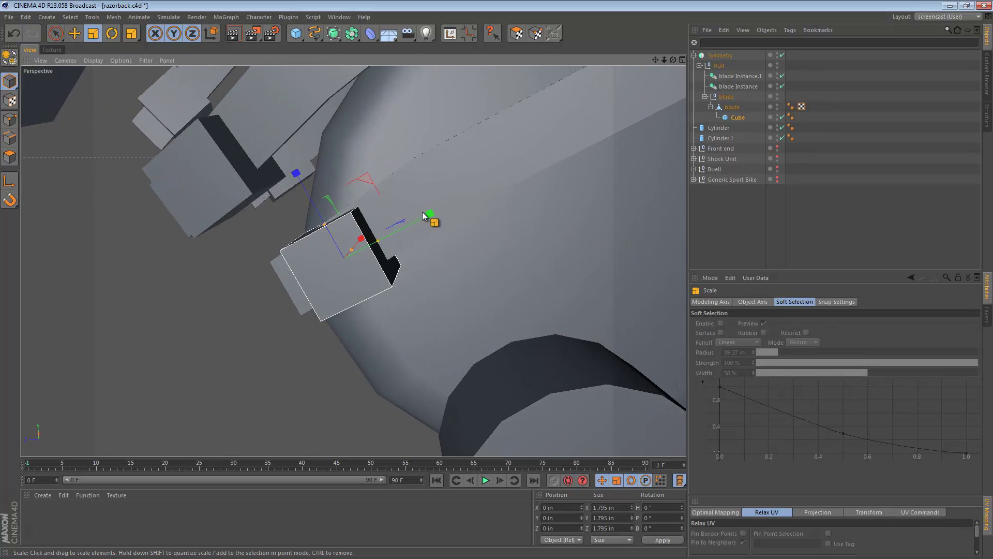
Shift the cube to about Y -1.28 in and tilt its pitch to about -6.57°, undoing the stray extra rotation
{"action": "mouse_move", "coordinate": [407, 208]}
{"action": "left_mouse_down", "text": "alt"}
{"action": "mouse_move", "coordinate": [444, 205]}
{"action": "mouse_move", "coordinate": [461, 220]}
{"action": "mouse_move", "coordinate": [433, 206]}
{"action": "mouse_move", "coordinate": [404, 213]}
{"action": "left_mouse_up", "text": "alt"}
{"action": "key", "text": "e"}
{"action": "left_click_drag", "start_coordinate": [401, 215], "coordinate": [521, 178], "text": "alt"}
{"action": "key", "text": "r"}
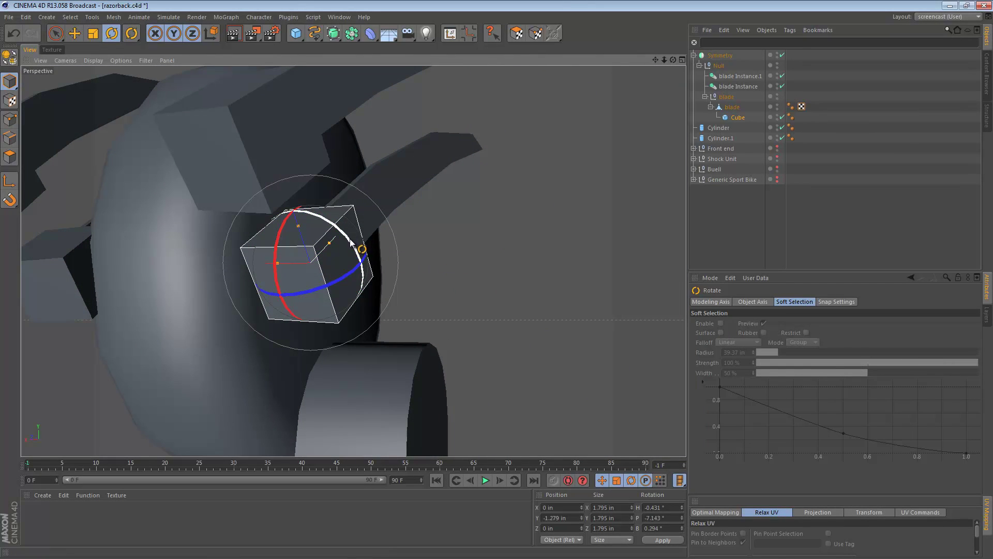
{"action": "key", "text": "ctrl+z"}
{"action": "left_click_drag", "start_coordinate": [347, 229], "coordinate": [375, 255], "text": "alt"}
{"action": "key", "text": "e"}
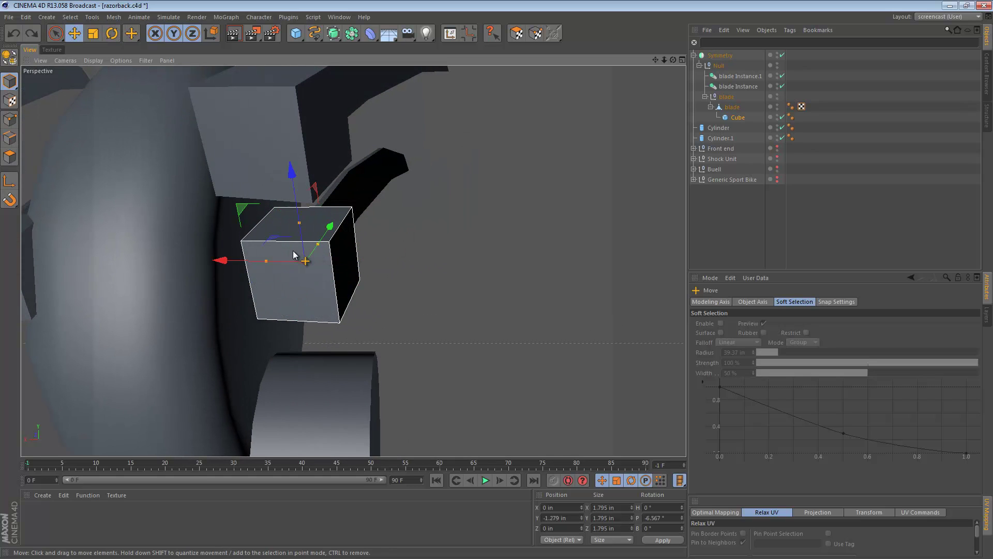
Resize the cube to about 0.67 in in X and 3.85 in in Y, and check its fit against the blade
{"action": "left_click_drag", "start_coordinate": [266, 261], "coordinate": [236, 268]}
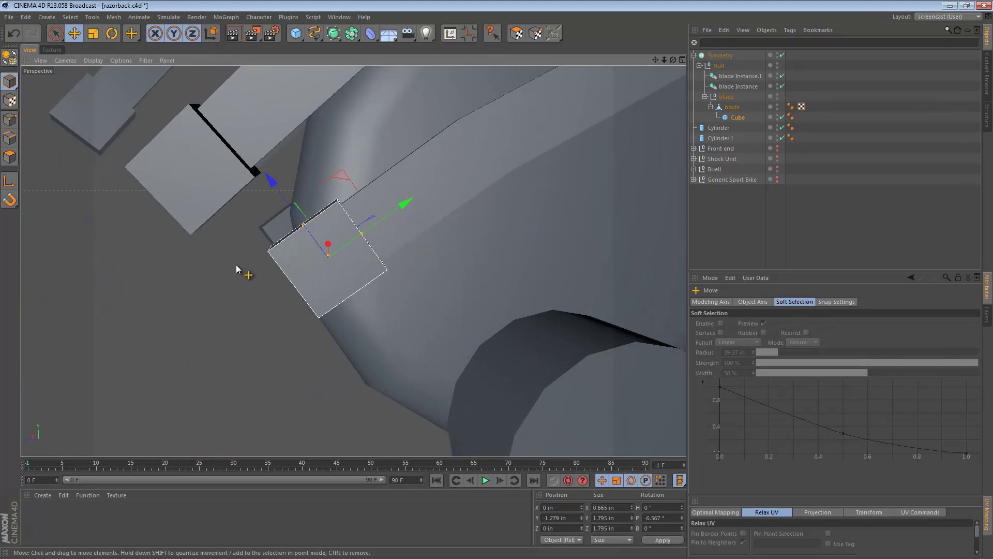
{"action": "mouse_move", "coordinate": [351, 236]}
{"action": "left_mouse_down"}
{"action": "mouse_move", "coordinate": [411, 217]}
{"action": "mouse_move", "coordinate": [406, 231]}
{"action": "mouse_move", "coordinate": [404, 222]}
{"action": "mouse_move", "coordinate": [366, 228]}
{"action": "mouse_move", "coordinate": [349, 252]}
{"action": "left_mouse_up"}
{"action": "right_click_drag", "start_coordinate": [356, 233], "coordinate": [424, 223], "text": "alt"}
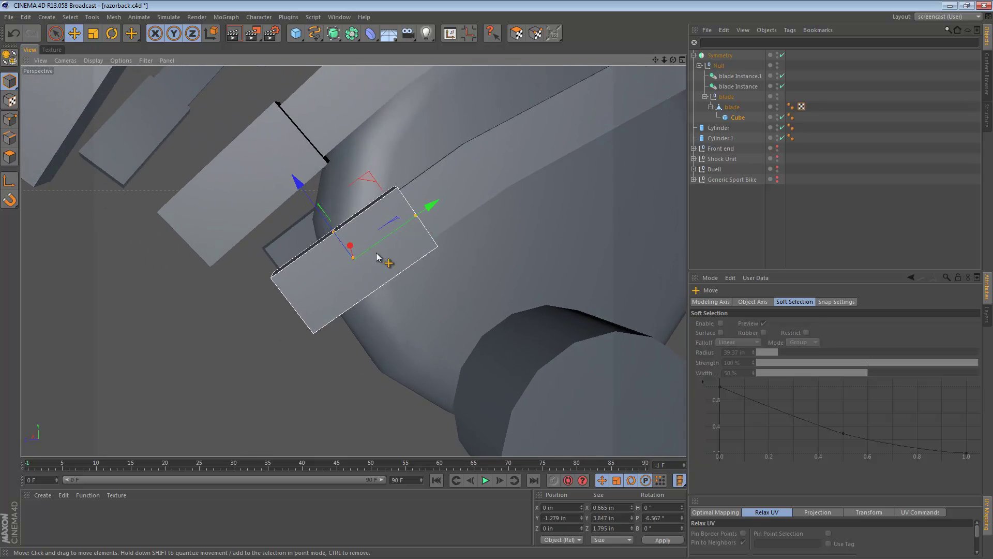
{"action": "mouse_move", "coordinate": [376, 253]}
{"action": "left_mouse_down", "text": "alt"}
{"action": "mouse_move", "coordinate": [523, 200]}
{"action": "mouse_move", "coordinate": [446, 219]}
{"action": "mouse_move", "coordinate": [411, 256]}
{"action": "mouse_move", "coordinate": [423, 267]}
{"action": "mouse_move", "coordinate": [388, 269]}
{"action": "mouse_move", "coordinate": [381, 250]}
{"action": "left_mouse_up", "text": "alt"}
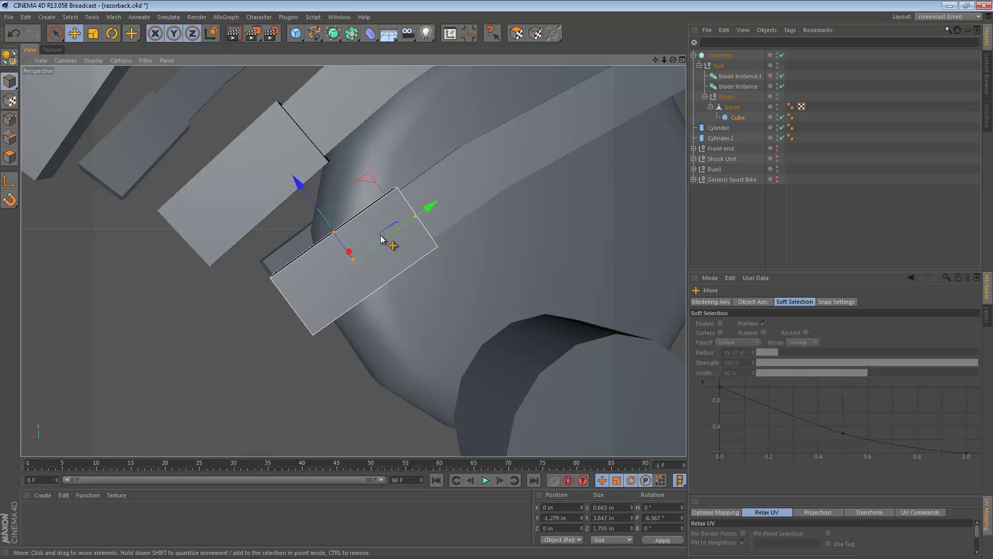
{"action": "left_click_drag", "start_coordinate": [384, 234], "coordinate": [389, 206], "text": "alt"}
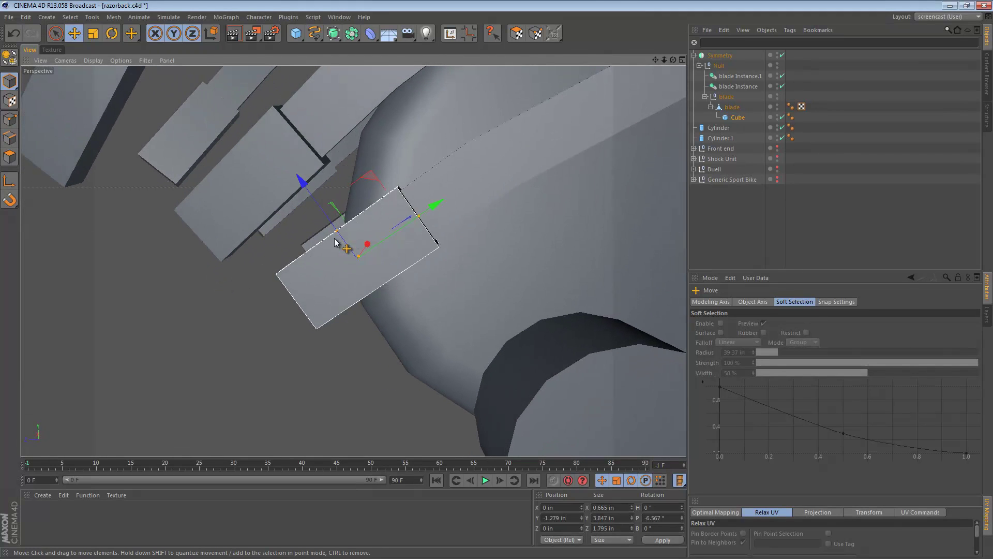
{"action": "left_click_drag", "start_coordinate": [336, 243], "coordinate": [326, 270], "text": "alt"}
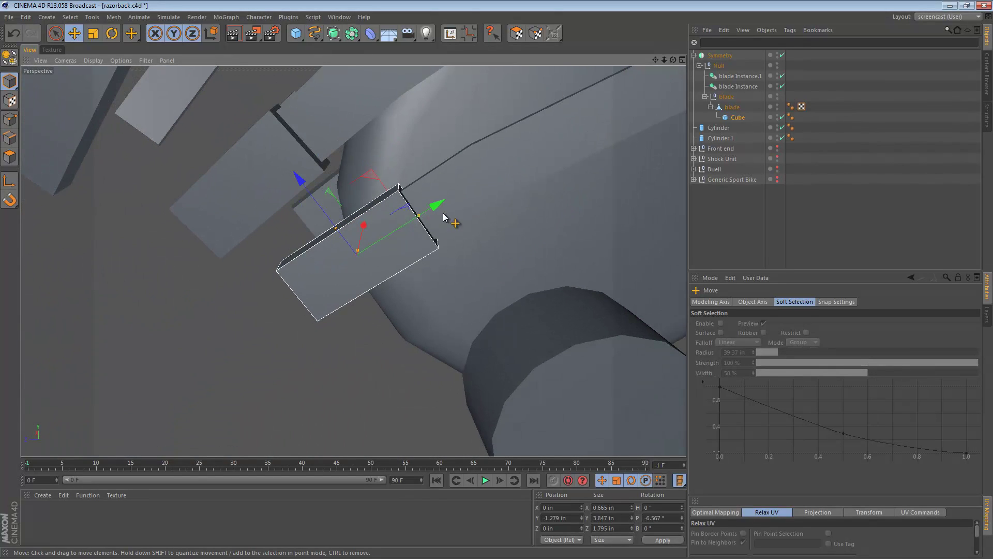
{"action": "right_click_drag", "start_coordinate": [444, 214], "coordinate": [342, 222], "text": "alt"}
{"action": "mouse_move", "coordinate": [342, 222]}
{"action": "left_mouse_down", "text": "alt"}
{"action": "mouse_move", "coordinate": [318, 200]}
{"action": "mouse_move", "coordinate": [338, 215]}
{"action": "left_mouse_up", "text": "alt"}
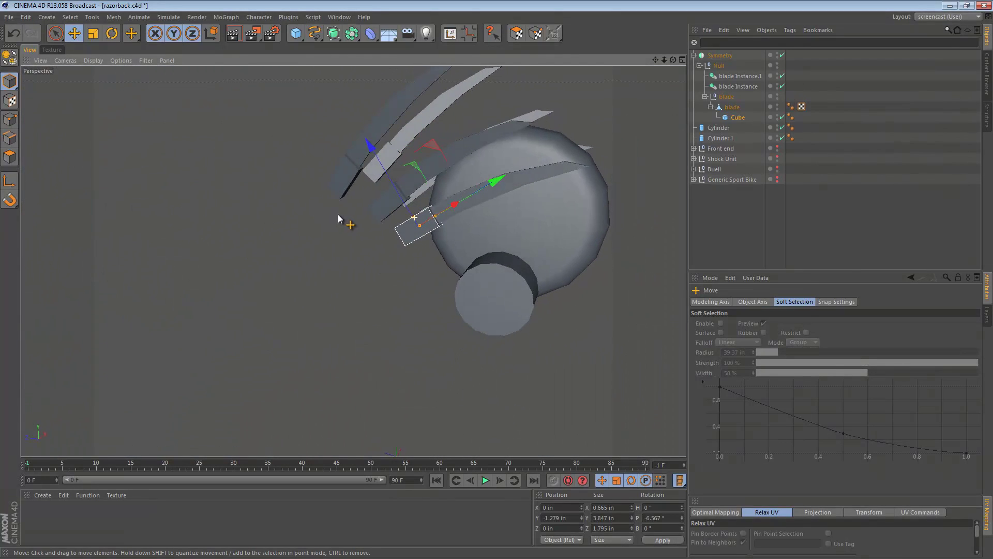
Rename the Cube under the blade mesh as base and clear the selection
{"action": "double_click", "coordinate": [738, 117]}
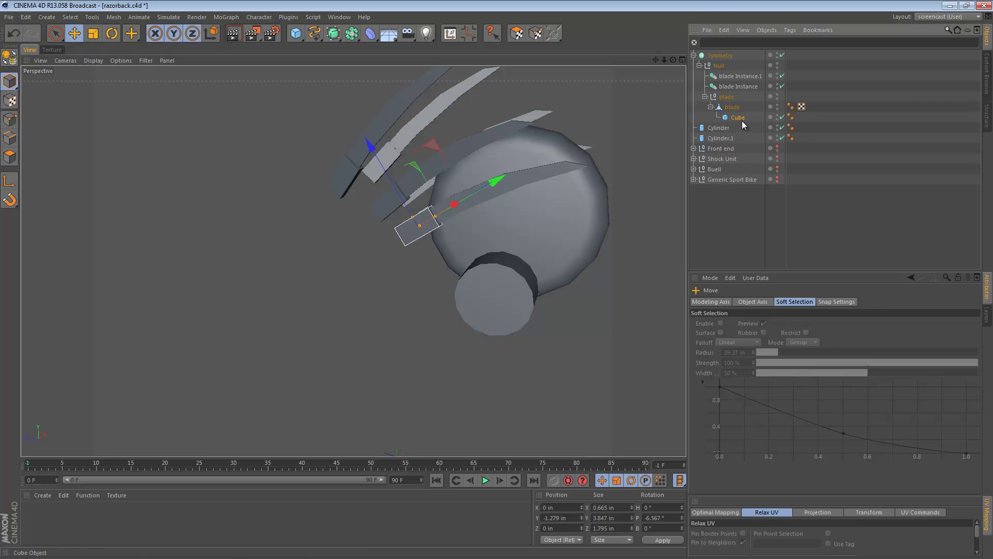
{"action": "type", "text": "base"}
{"action": "key", "text": "Return"}
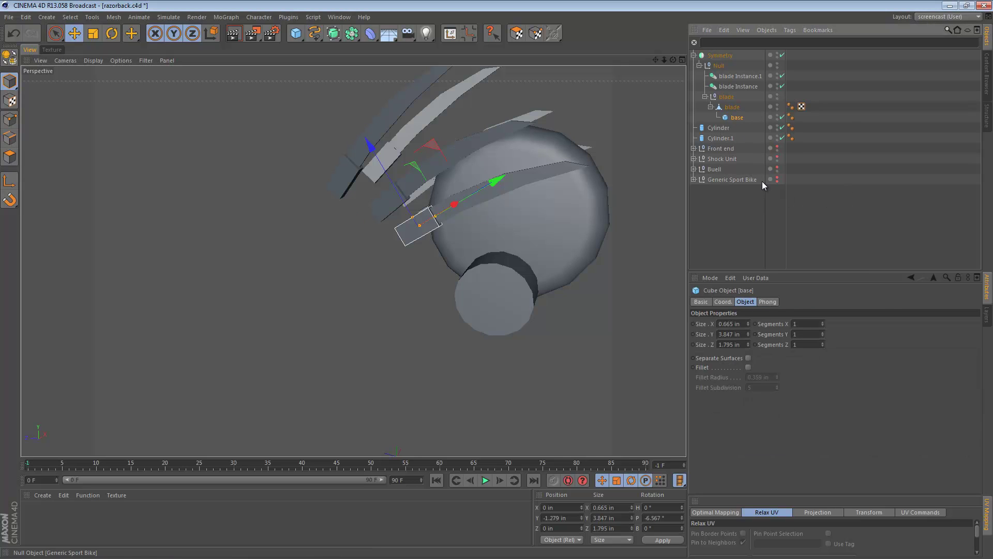
{"action": "left_click", "coordinate": [756, 214]}
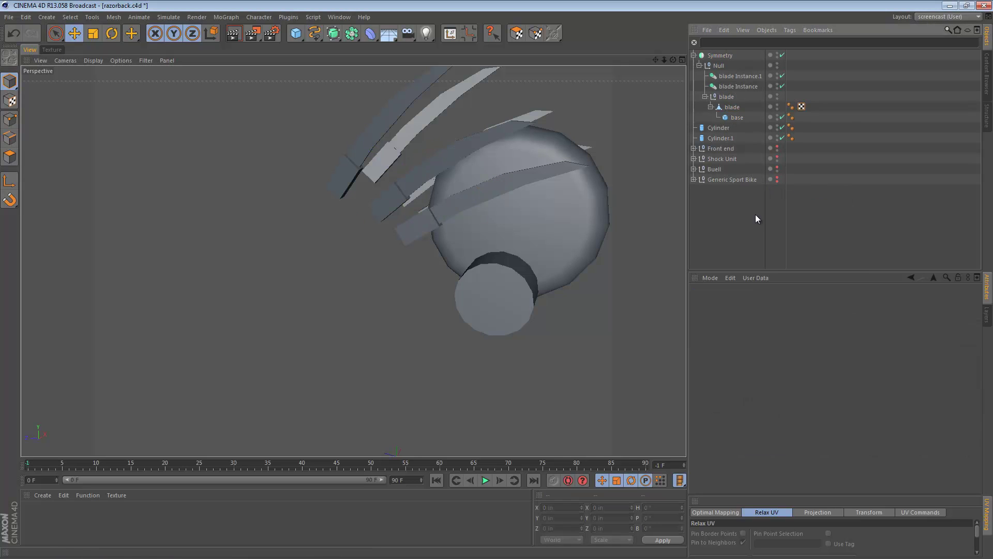
Rename the Symmetry object as blades, collapse its hierarchy, and save the project
{"action": "left_click", "coordinate": [705, 97]}
{"action": "double_click", "coordinate": [720, 56]}
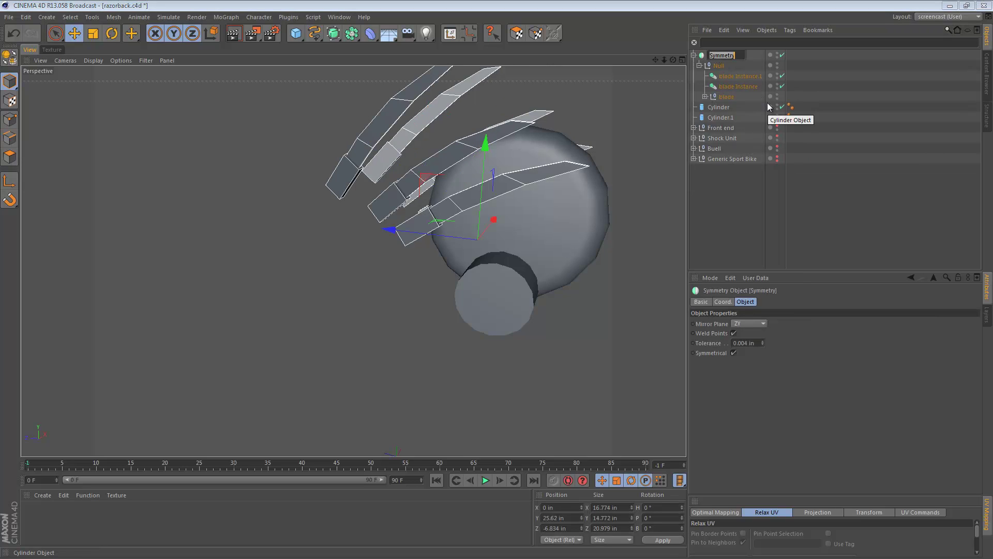
{"action": "type", "text": "blades"}
{"action": "key", "text": "Return"}
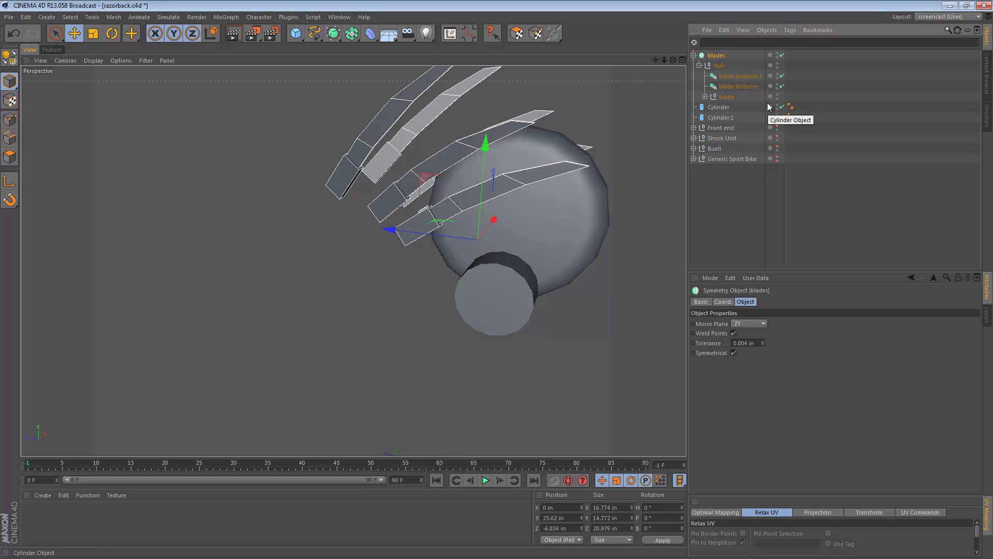
{"action": "left_click", "coordinate": [694, 55]}
{"action": "left_click", "coordinate": [706, 175]}
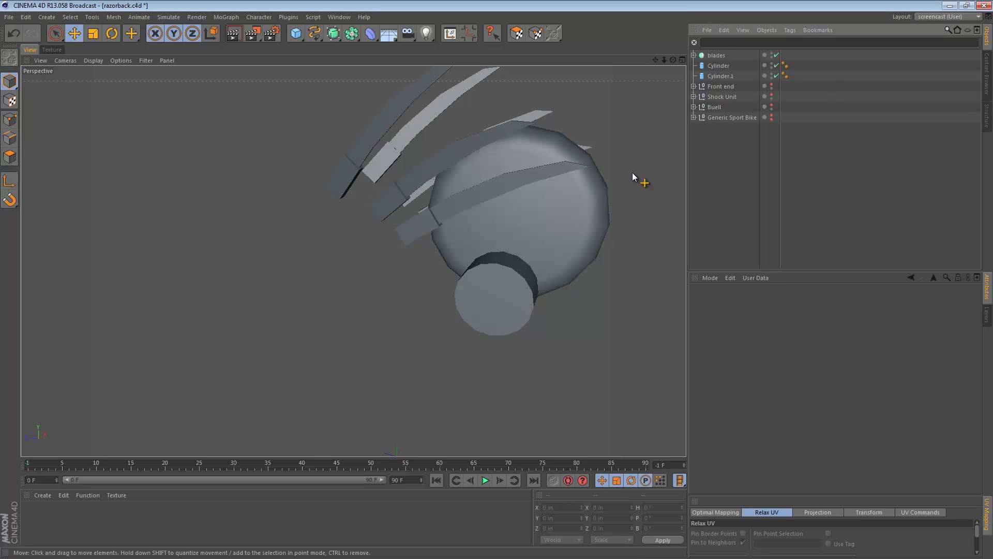
{"action": "key", "text": "ctrl+s"}
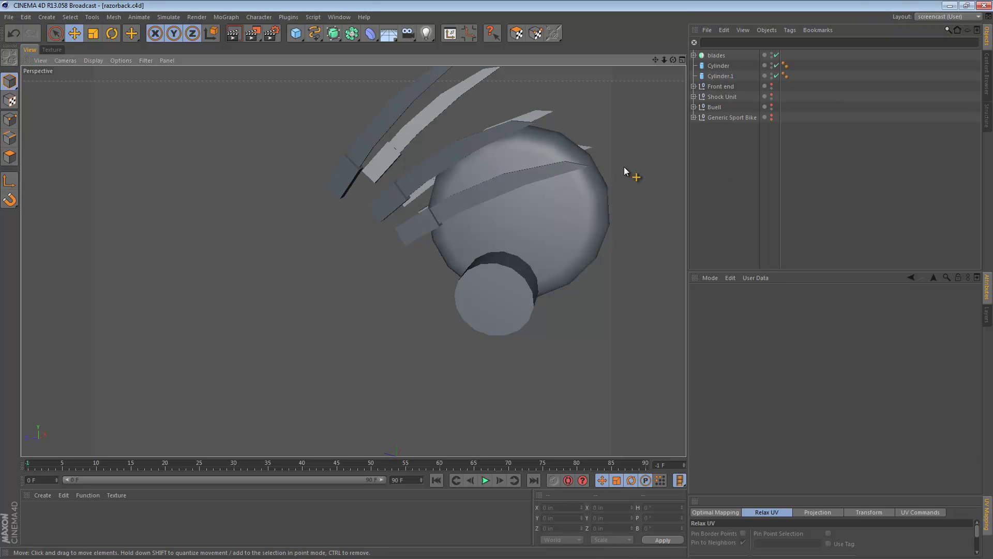
Show the Front end, Shock Unit and Buell groups again, and examine the blade bases against the frame in the Right view
{"action": "left_click", "coordinate": [771, 86]}
{"action": "left_click_drag", "start_coordinate": [771, 95], "coordinate": [771, 105]}
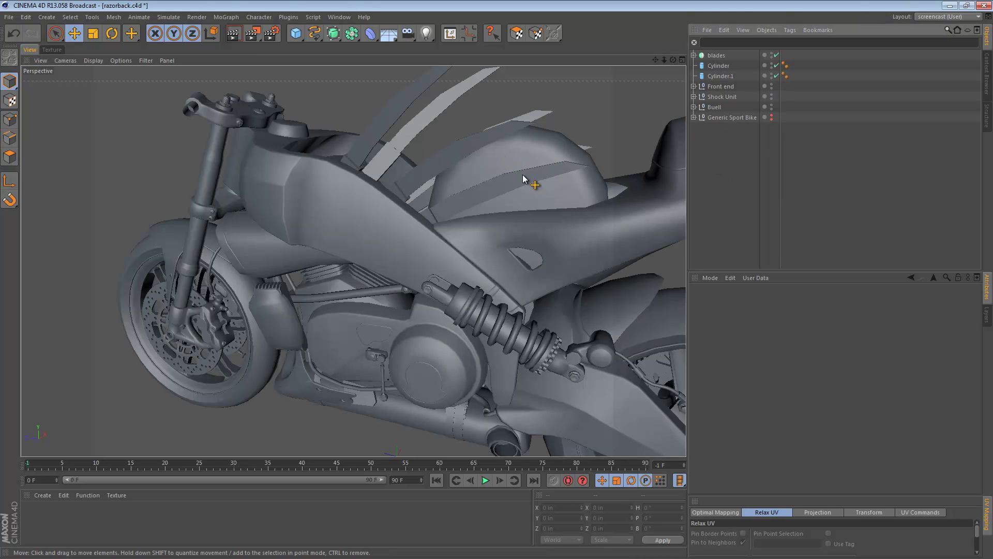
{"action": "right_click_drag", "start_coordinate": [523, 179], "coordinate": [443, 188], "text": "alt"}
{"action": "left_click_drag", "start_coordinate": [434, 187], "coordinate": [384, 219], "text": "alt"}
{"action": "middle_click", "coordinate": [383, 219]}
{"action": "middle_click", "coordinate": [303, 322]}
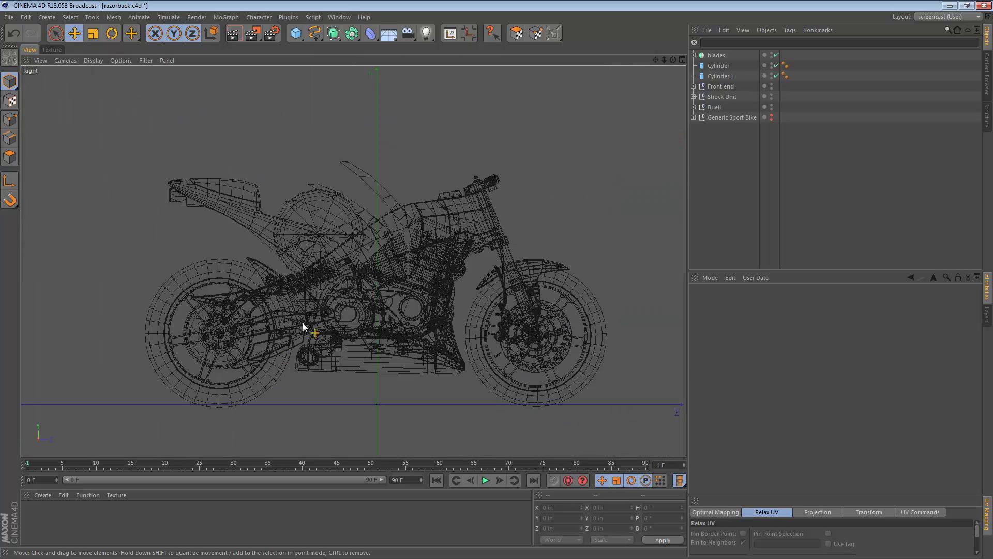
{"action": "scroll", "coordinate": [389, 223], "scroll_direction": "up", "scroll_amount": 10}
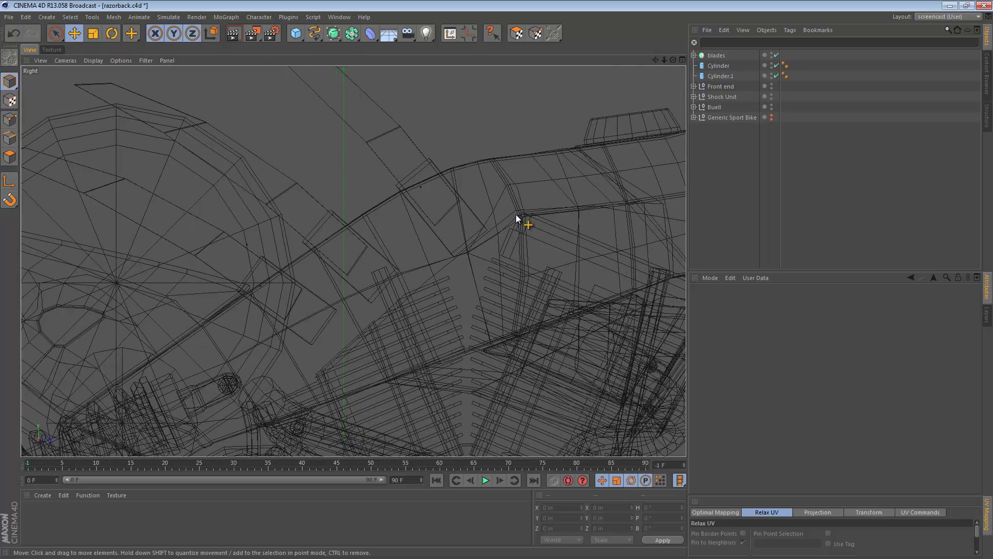
{"action": "middle_click_drag", "start_coordinate": [424, 233], "coordinate": [490, 251], "text": "alt"}
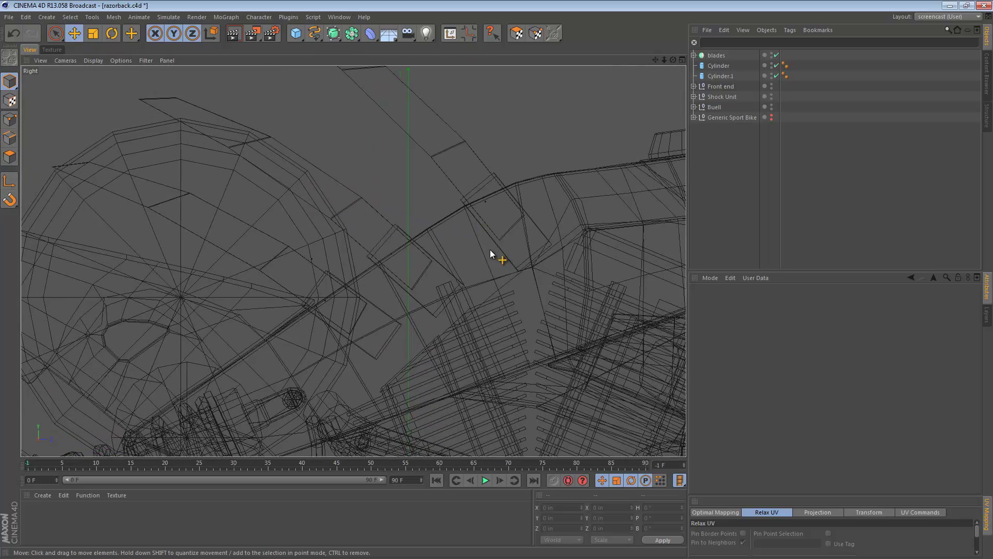
Move the blade mesh and its base together outward along their own axis to about Y 28.58 in and Z -4.25 in
{"action": "left_click", "coordinate": [721, 76]}
{"action": "left_click", "coordinate": [719, 66], "text": "ctrl"}
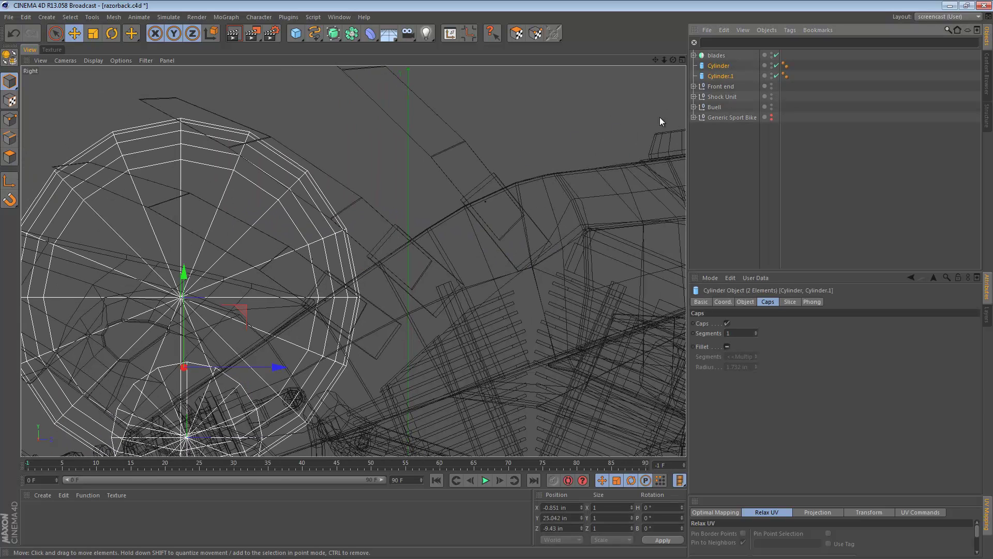
{"action": "left_click", "coordinate": [694, 55]}
{"action": "left_click", "coordinate": [706, 96]}
{"action": "left_click", "coordinate": [704, 97]}
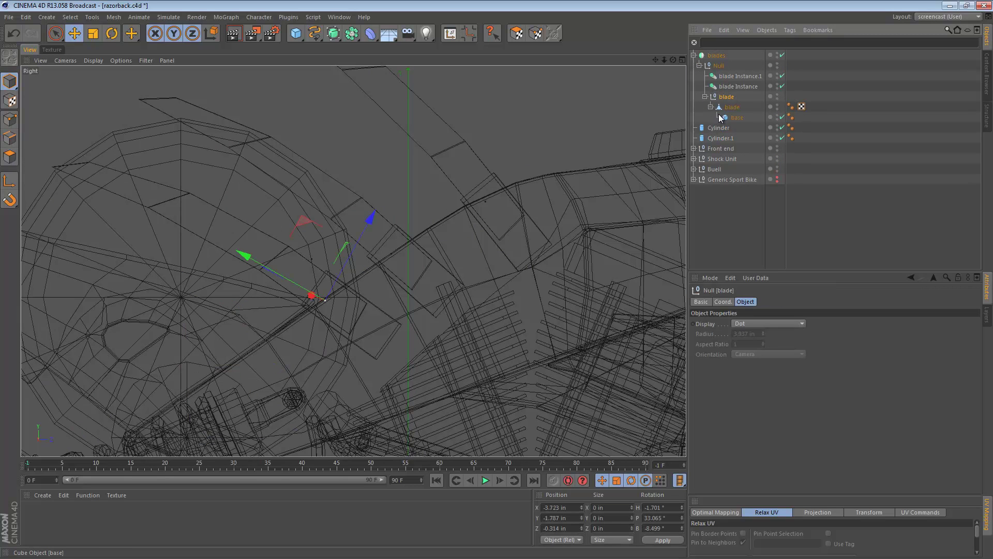
{"action": "left_click", "coordinate": [732, 107]}
{"action": "left_click", "coordinate": [736, 117], "text": "ctrl"}
{"action": "key", "text": "e"}
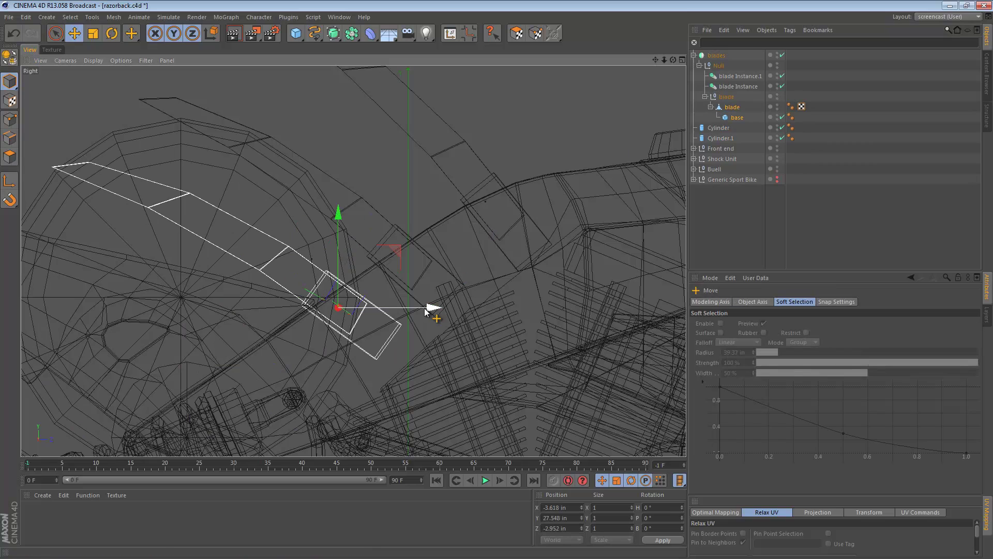
{"action": "key", "text": "w"}
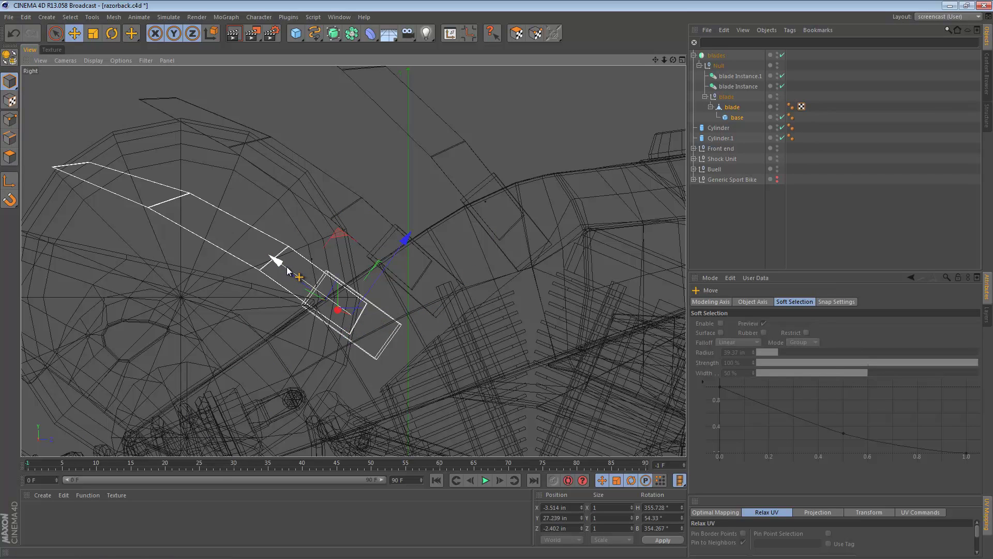
{"action": "left_click_drag", "start_coordinate": [288, 270], "coordinate": [229, 228]}
{"action": "left_click_drag", "start_coordinate": [234, 228], "coordinate": [243, 249]}
Reduce the large cylinder's fillet radius to 0.945 in, keeping its fillet at 4 segments
{"action": "key", "text": "F1"}
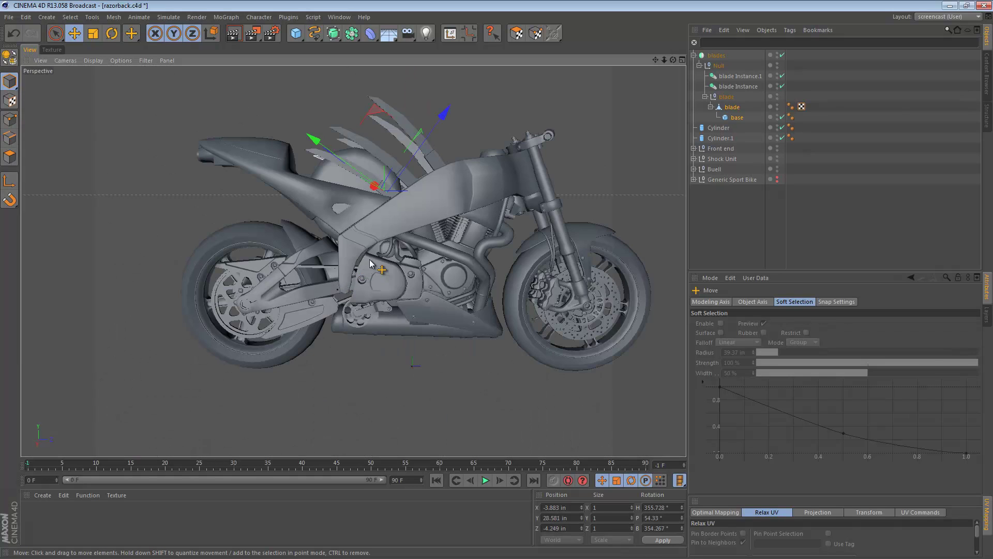
{"action": "mouse_move", "coordinate": [425, 211]}
{"action": "left_mouse_down", "text": "alt"}
{"action": "mouse_move", "coordinate": [349, 229]}
{"action": "mouse_move", "coordinate": [356, 250]}
{"action": "left_mouse_up", "text": "alt"}
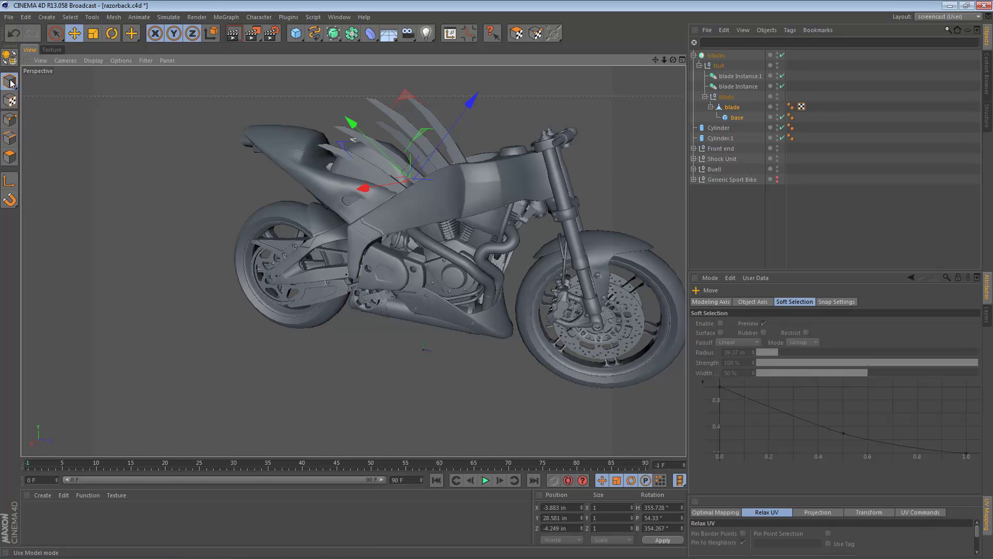
{"action": "left_click", "coordinate": [345, 173]}
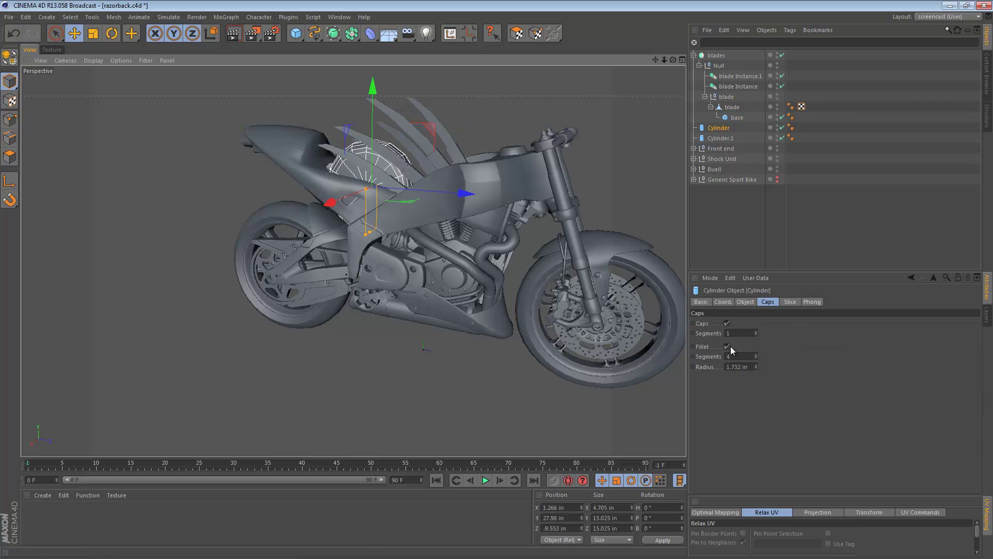
{"action": "right_click_drag", "start_coordinate": [373, 161], "coordinate": [488, 163], "text": "alt"}
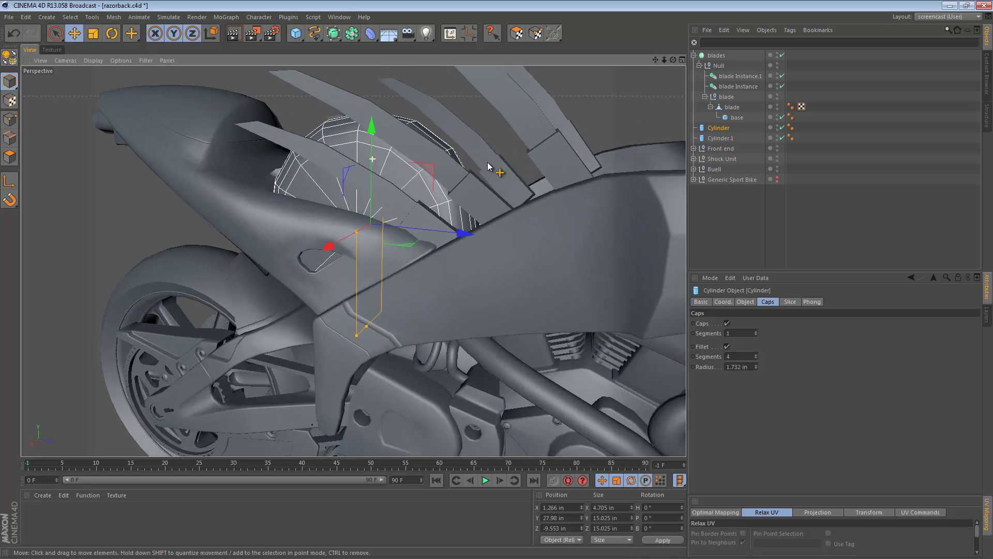
{"action": "left_click_drag", "start_coordinate": [403, 150], "coordinate": [609, 252], "text": "alt"}
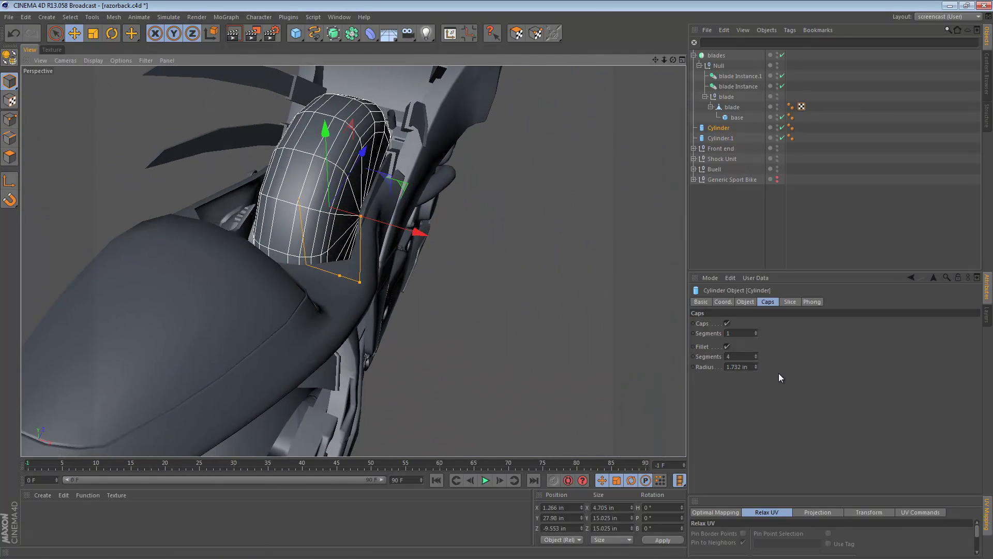
{"action": "left_click", "coordinate": [743, 358]}
{"action": "left_click_drag", "start_coordinate": [756, 367], "coordinate": [759, 371]}
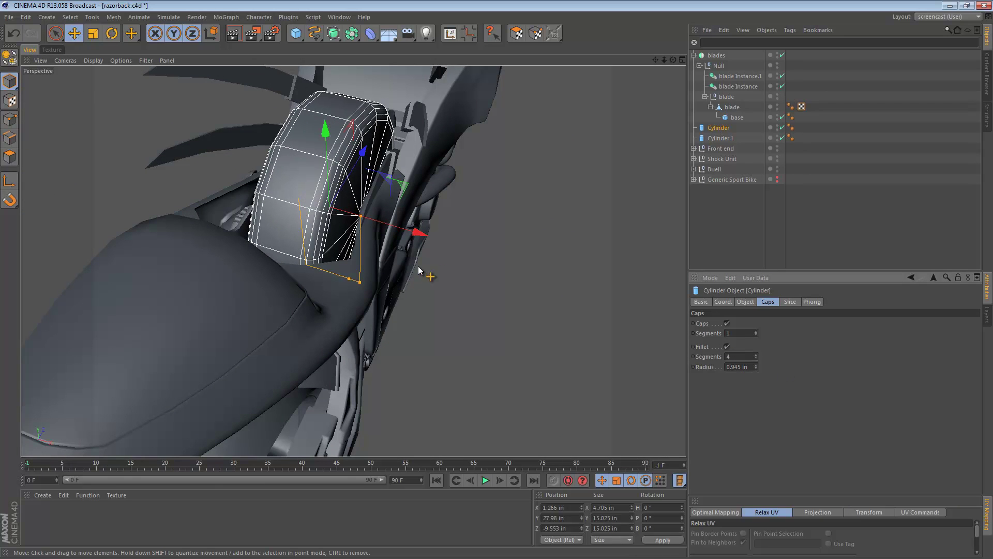
Clear the selection and examine the rounded cylinder and raised blades from the side, front and rear of the bike
{"action": "left_click_drag", "start_coordinate": [421, 270], "coordinate": [348, 259], "text": "alt"}
{"action": "left_click", "coordinate": [267, 136]}
{"action": "right_click_drag", "start_coordinate": [474, 177], "coordinate": [394, 183], "text": "alt"}
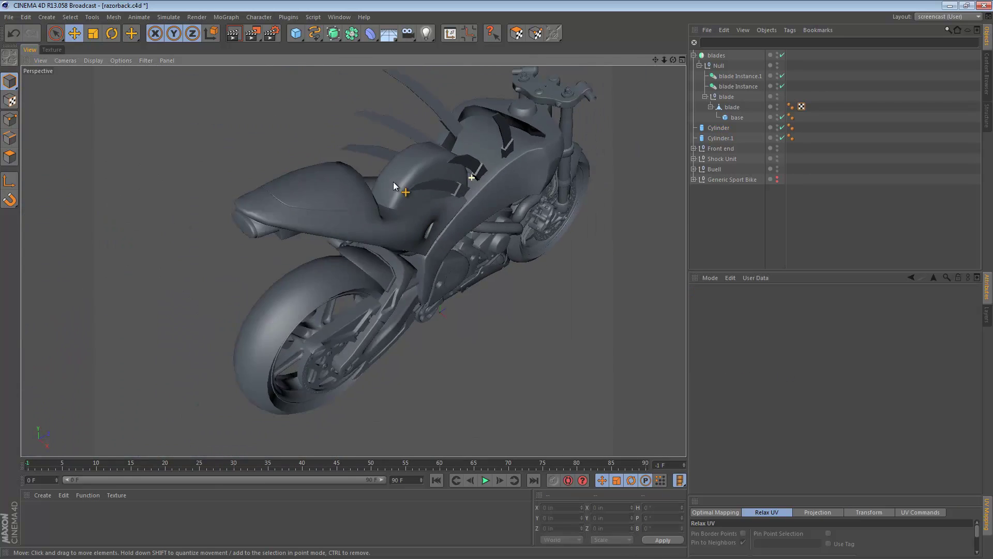
{"action": "middle_click_drag", "start_coordinate": [451, 192], "coordinate": [428, 234], "text": "alt"}
{"action": "left_click_drag", "start_coordinate": [500, 231], "coordinate": [397, 164], "text": "alt"}
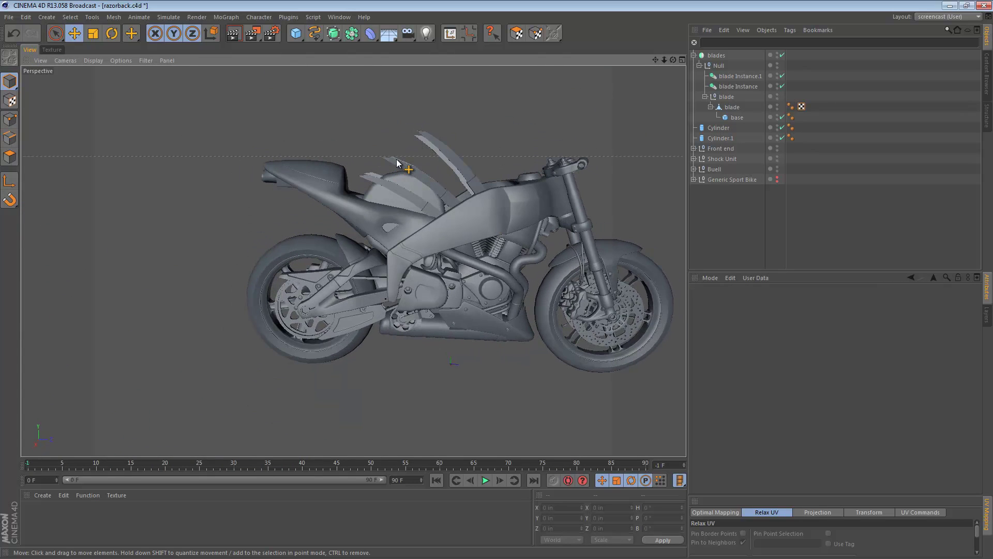
{"action": "left_click_drag", "start_coordinate": [477, 233], "coordinate": [427, 234], "text": "alt"}
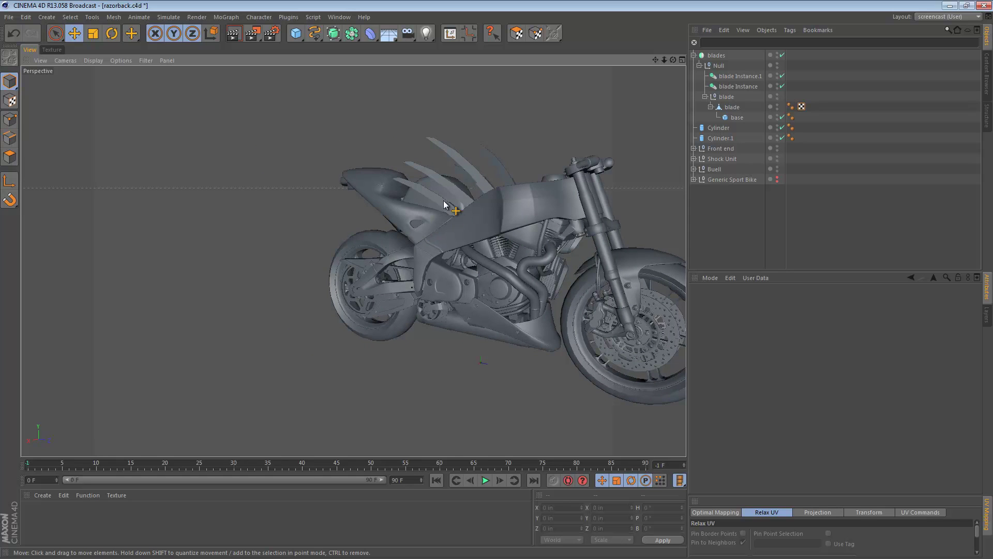
{"action": "right_click_drag", "start_coordinate": [438, 172], "coordinate": [603, 181], "text": "alt"}
{"action": "left_click_drag", "start_coordinate": [439, 176], "coordinate": [469, 189], "text": "alt"}
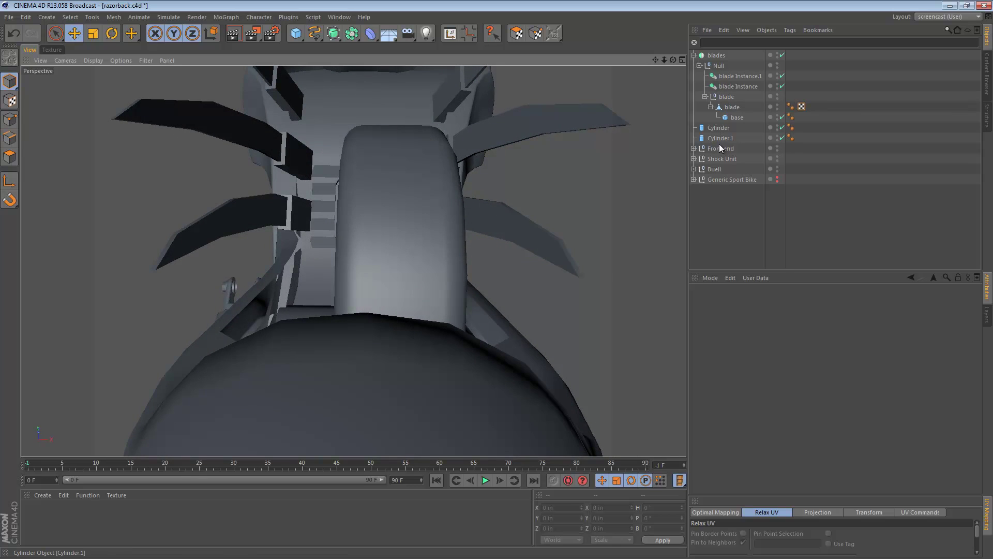
Rename the large Cylinder as flywheel housing and Cylinder.1 as motor
{"action": "double_click", "coordinate": [718, 128]}
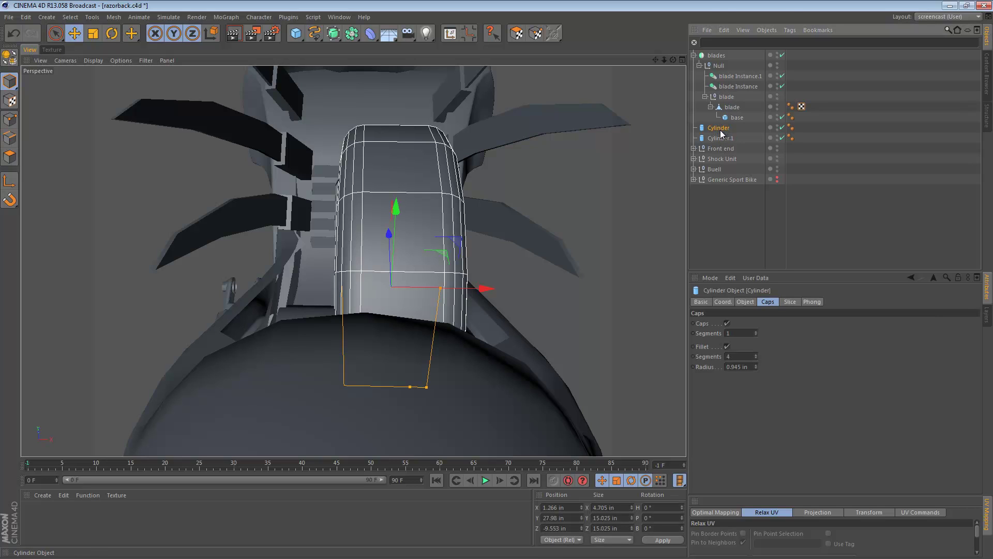
{"action": "type", "text": "flyw"}
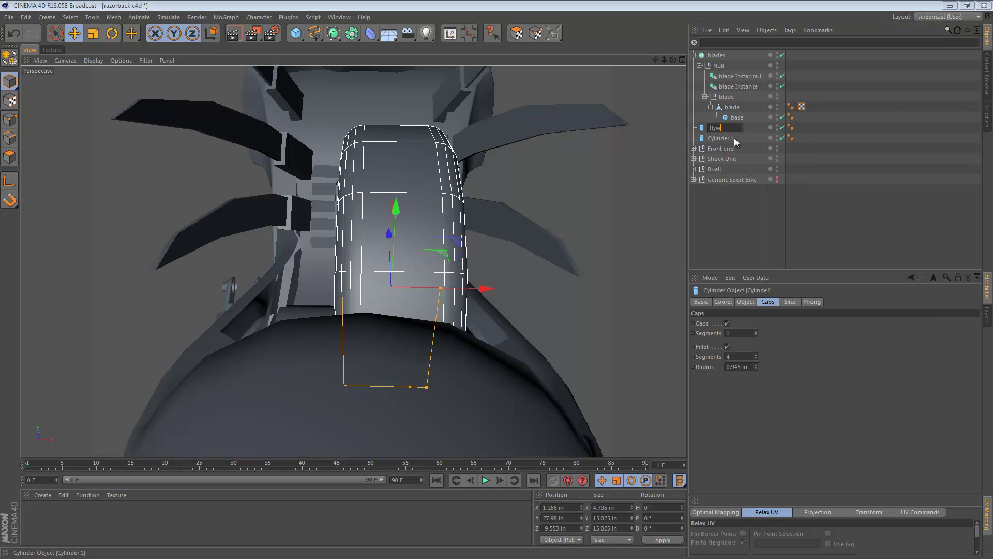
{"action": "type", "text": "heel housing"}
{"action": "key", "text": "Return"}
{"action": "left_click", "coordinate": [715, 138]}
{"action": "double_click", "coordinate": [715, 138]}
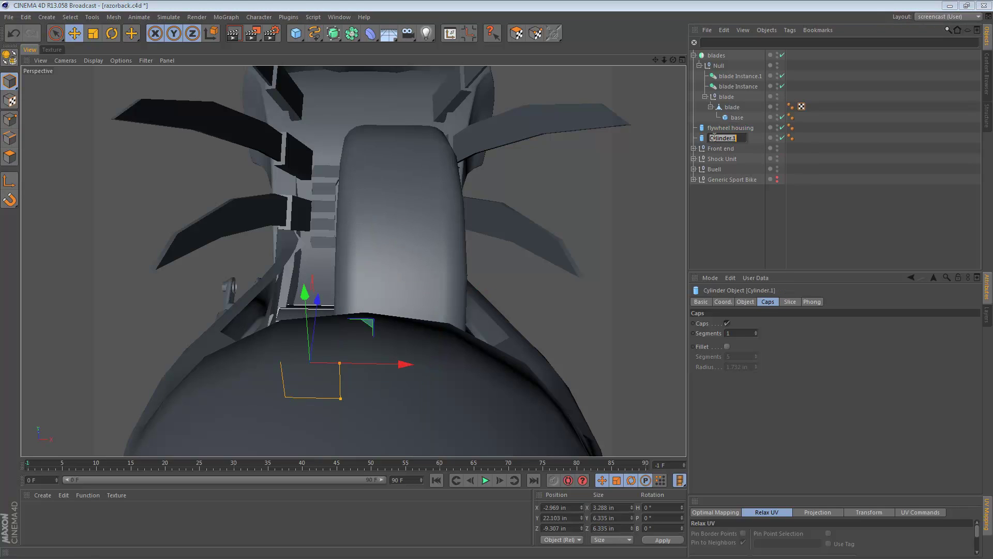
{"action": "type", "text": "motor"}
{"action": "key", "text": "Return"}
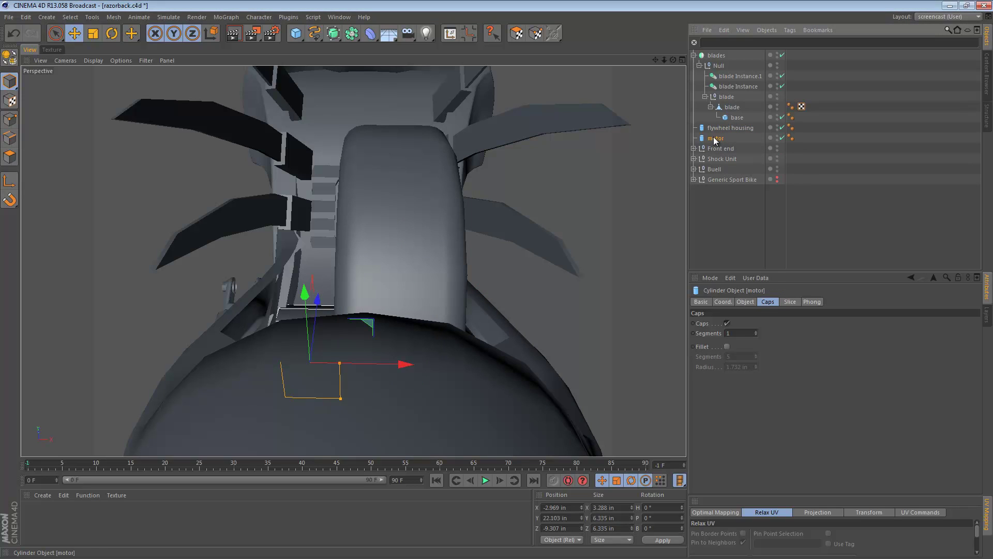
Set the flywheel housing's fillet to 1 segment and its fillet radius to 1.632 in
{"action": "left_click", "coordinate": [729, 128]}
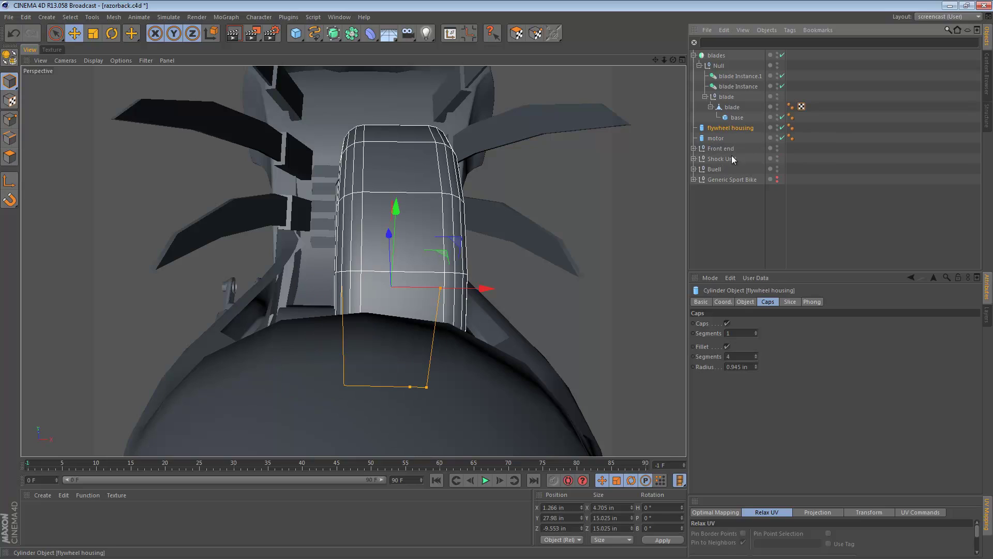
{"action": "left_click", "coordinate": [744, 357]}
{"action": "scroll", "coordinate": [744, 357], "scroll_direction": "down", "scroll_amount": 3}
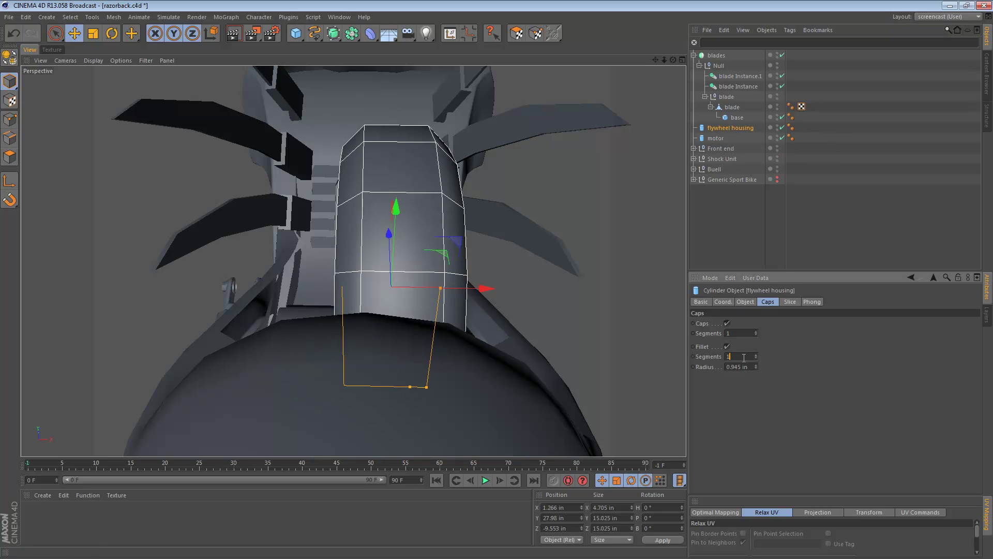
{"action": "left_click", "coordinate": [741, 367]}
{"action": "scroll", "coordinate": [741, 366], "scroll_direction": "up", "scroll_amount": 8}
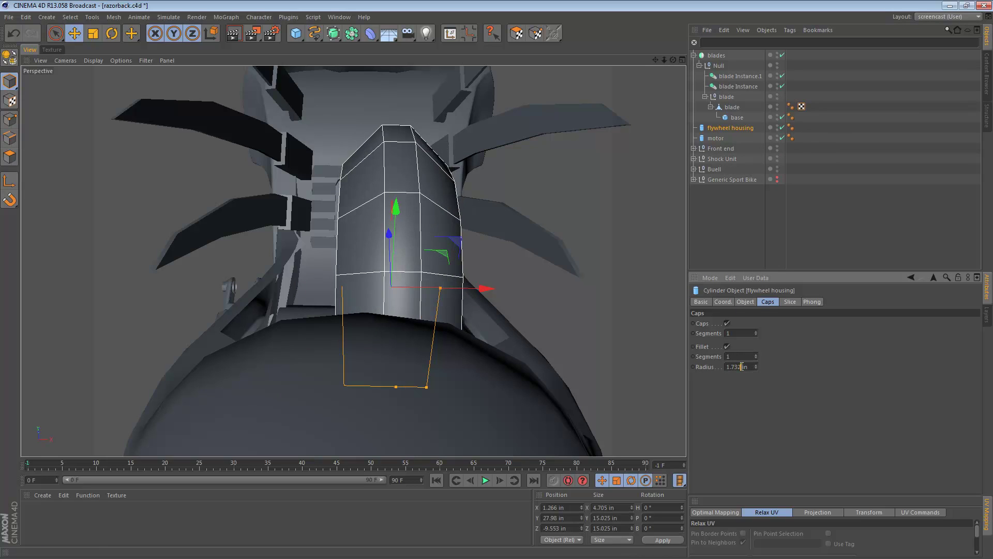
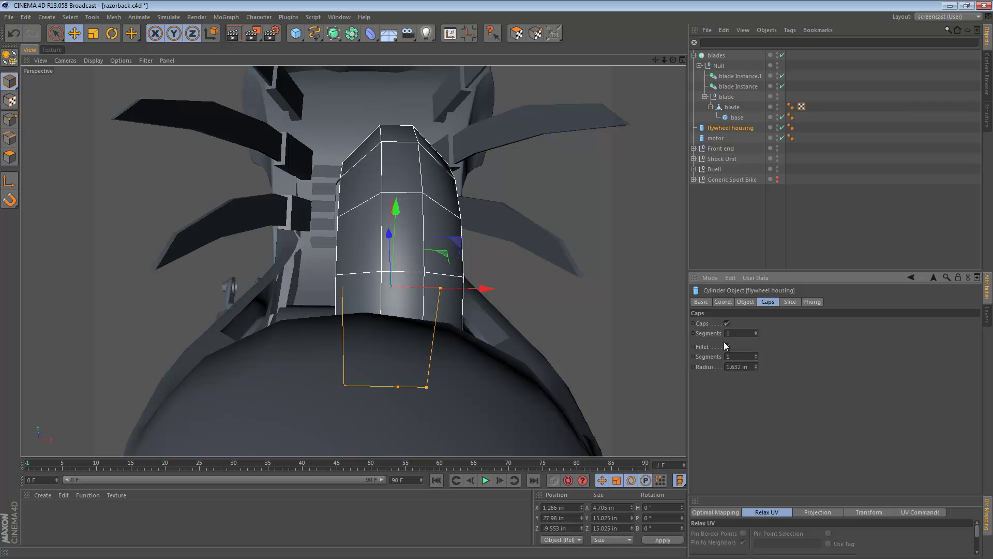
Shift the flywheel housing slightly sideways to an X position of about 1.195 in
{"action": "left_click", "coordinate": [719, 266]}
{"action": "left_click_drag", "start_coordinate": [467, 263], "coordinate": [375, 264], "text": "alt"}
{"action": "left_click", "coordinate": [376, 267]}
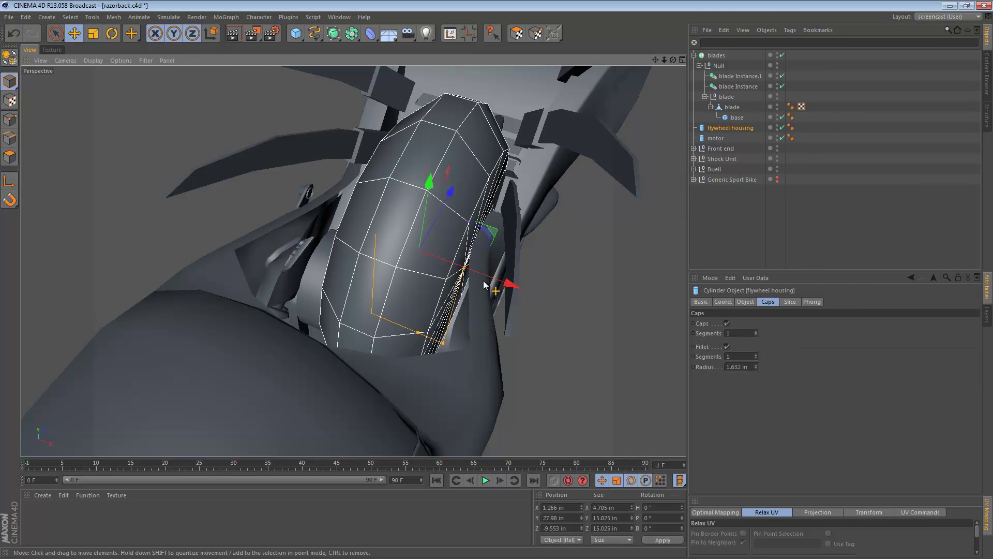
{"action": "left_click_drag", "start_coordinate": [511, 284], "coordinate": [492, 284]}
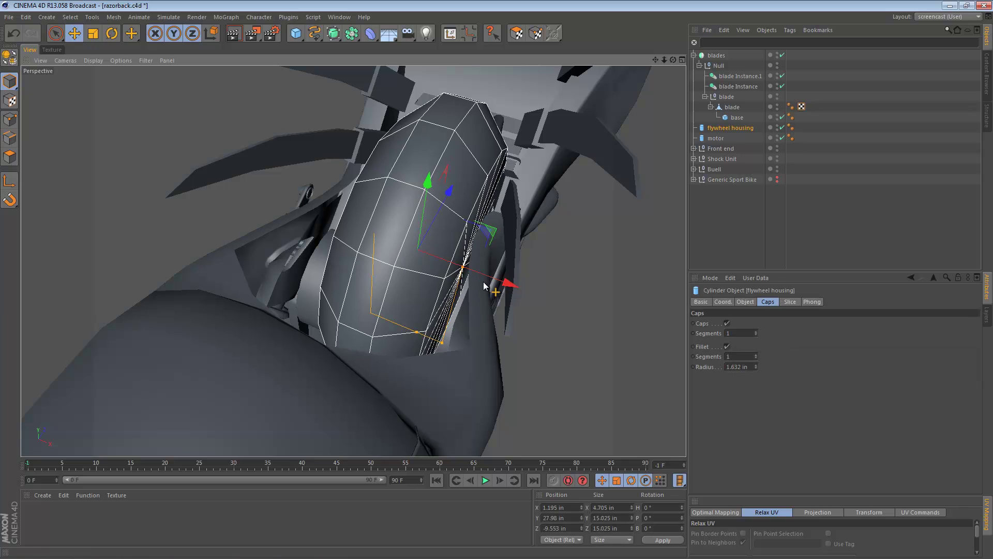
Set the flywheel housing's Phong angle to 39° and clear the selection
{"action": "left_click", "coordinate": [791, 127]}
{"action": "left_click", "coordinate": [774, 332]}
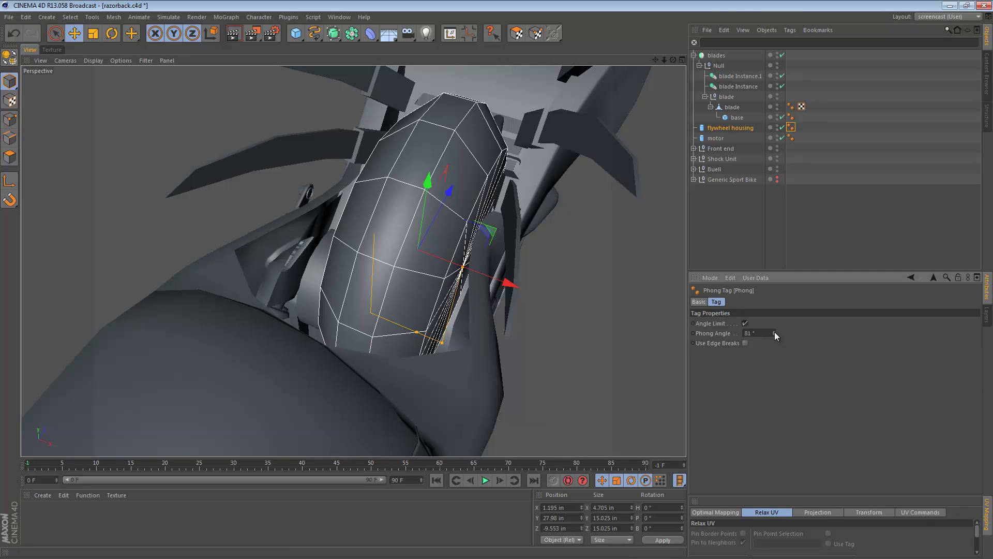
{"action": "left_click_drag", "start_coordinate": [774, 333], "coordinate": [775, 332]}
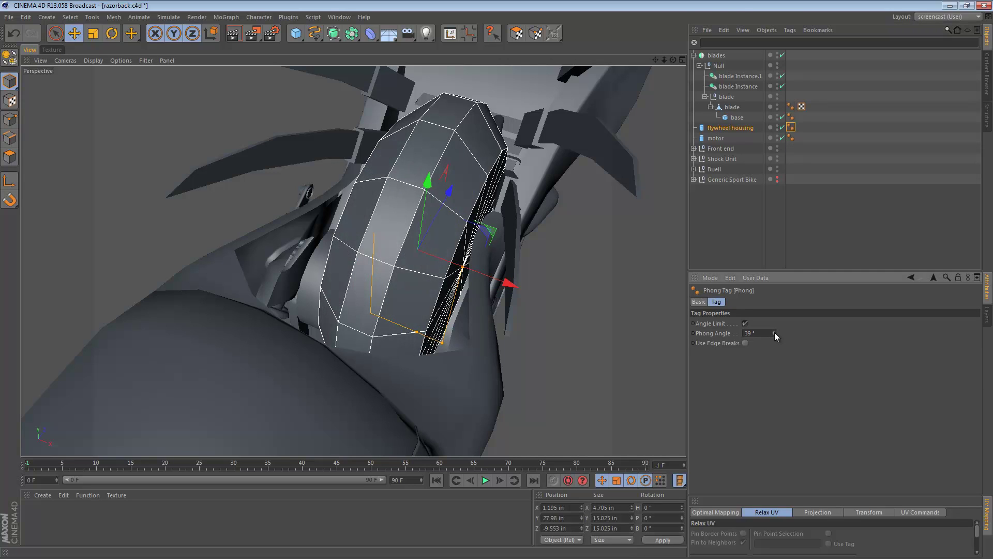
{"action": "left_click", "coordinate": [735, 230]}
Orbit around the whole motorcycle to examine the blades and flywheel housing from both sides
{"action": "left_click_drag", "start_coordinate": [465, 211], "coordinate": [262, 122], "text": "alt"}
{"action": "right_click_drag", "start_coordinate": [614, 254], "coordinate": [451, 254], "text": "alt"}
{"action": "middle_click_drag", "start_coordinate": [565, 270], "coordinate": [277, 197], "text": "alt"}
{"action": "left_click_drag", "start_coordinate": [277, 199], "coordinate": [359, 196], "text": "alt"}
{"action": "right_click_drag", "start_coordinate": [464, 219], "coordinate": [422, 221], "text": "alt"}
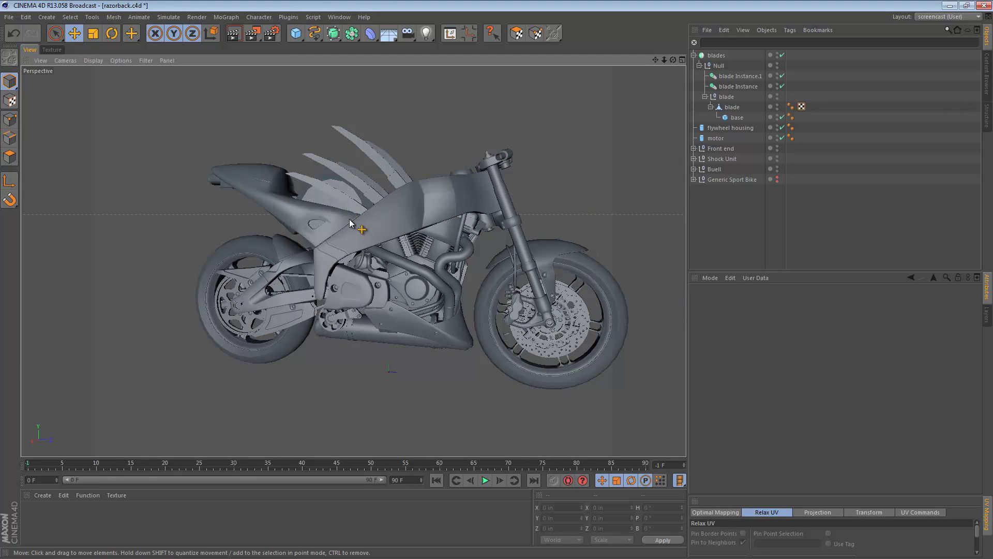
{"action": "left_click_drag", "start_coordinate": [370, 173], "coordinate": [517, 372], "text": "alt"}
{"action": "left_click_drag", "start_coordinate": [345, 187], "coordinate": [334, 94], "text": "alt"}
{"action": "left_click_drag", "start_coordinate": [299, 220], "coordinate": [381, 247], "text": "alt"}
{"action": "middle_click_drag", "start_coordinate": [380, 246], "coordinate": [424, 226], "text": "alt"}
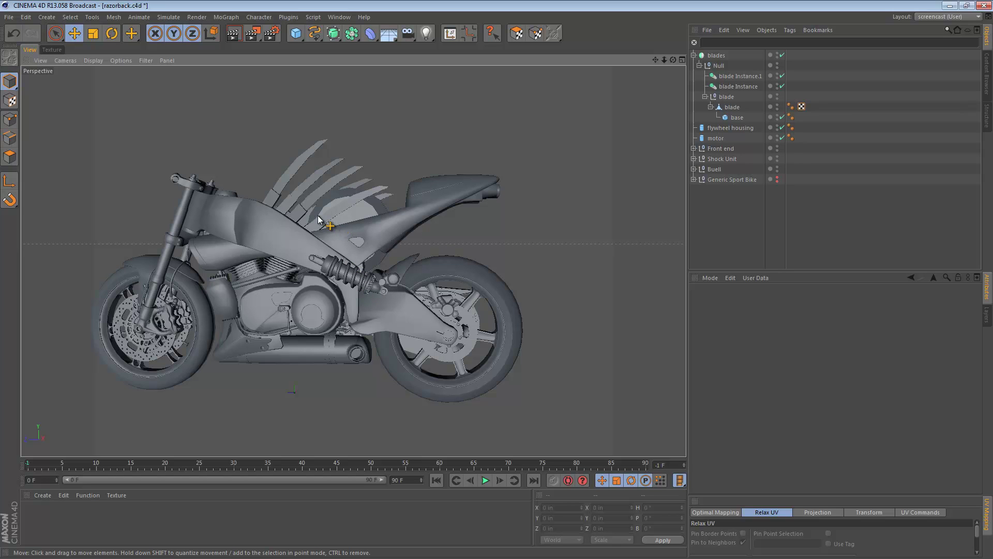
Add a cube in the Right view and place it over the bike's frame at about Y 22.9 in and Z -3.34 in
{"action": "middle_click", "coordinate": [312, 283]}
{"action": "middle_click", "coordinate": [287, 333]}
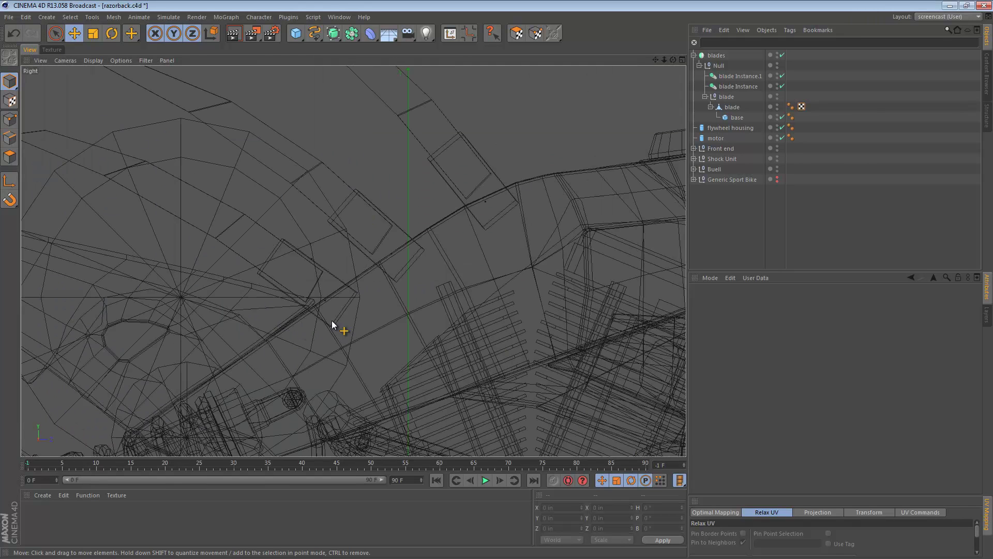
{"action": "scroll", "coordinate": [492, 302], "scroll_direction": "down", "scroll_amount": 10}
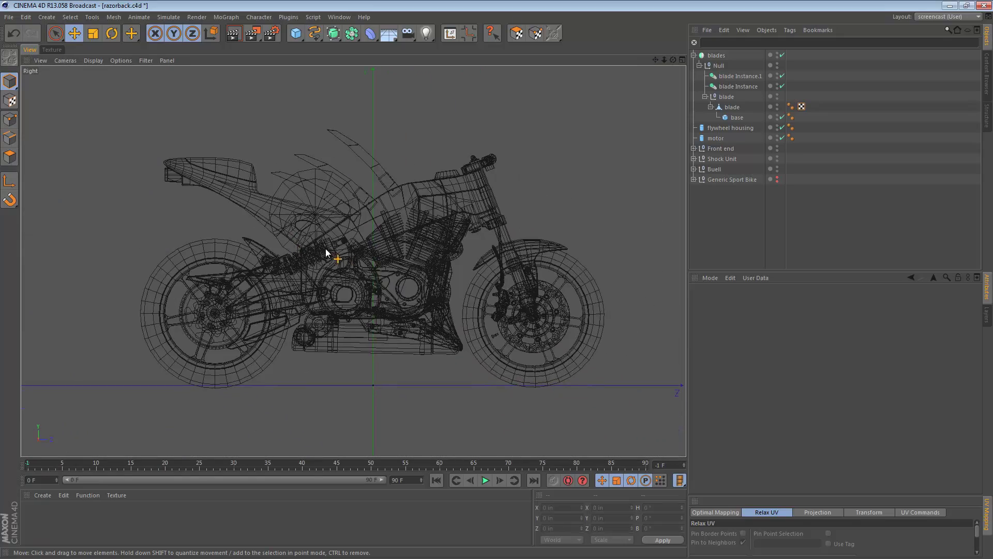
{"action": "scroll", "coordinate": [353, 251], "scroll_direction": "up", "scroll_amount": 3}
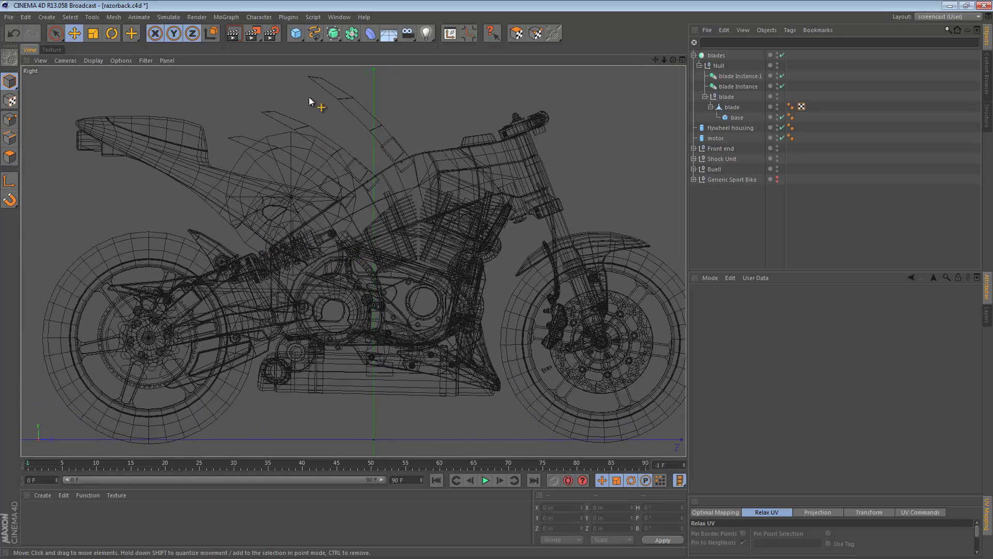
{"action": "left_click", "coordinate": [294, 34]}
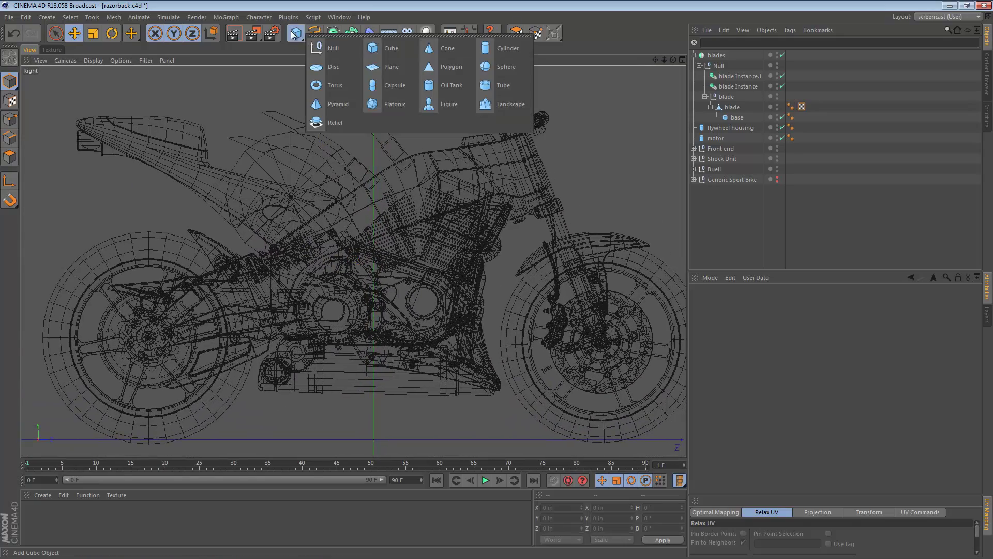
{"action": "left_click", "coordinate": [400, 48]}
{"action": "key", "text": "t"}
{"action": "left_click_drag", "start_coordinate": [494, 207], "coordinate": [243, 182]}
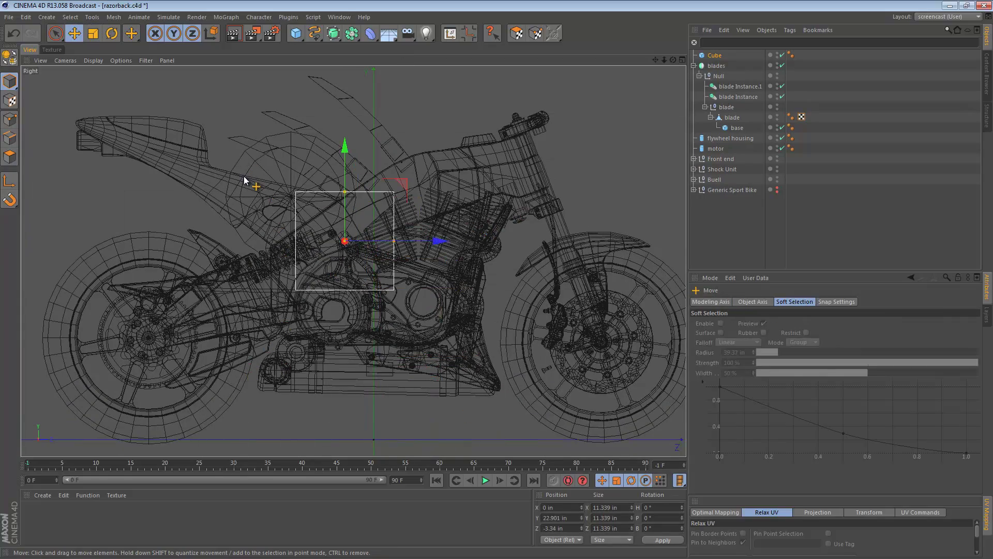
Reduce the cube's height to about 6.32 in over the motorcycle's frame
{"action": "scroll", "coordinate": [282, 199], "scroll_direction": "up", "scroll_amount": 5}
{"action": "right_click_drag", "start_coordinate": [349, 192], "coordinate": [359, 192], "text": "alt"}
{"action": "middle_click_drag", "start_coordinate": [465, 229], "coordinate": [380, 177], "text": "alt"}
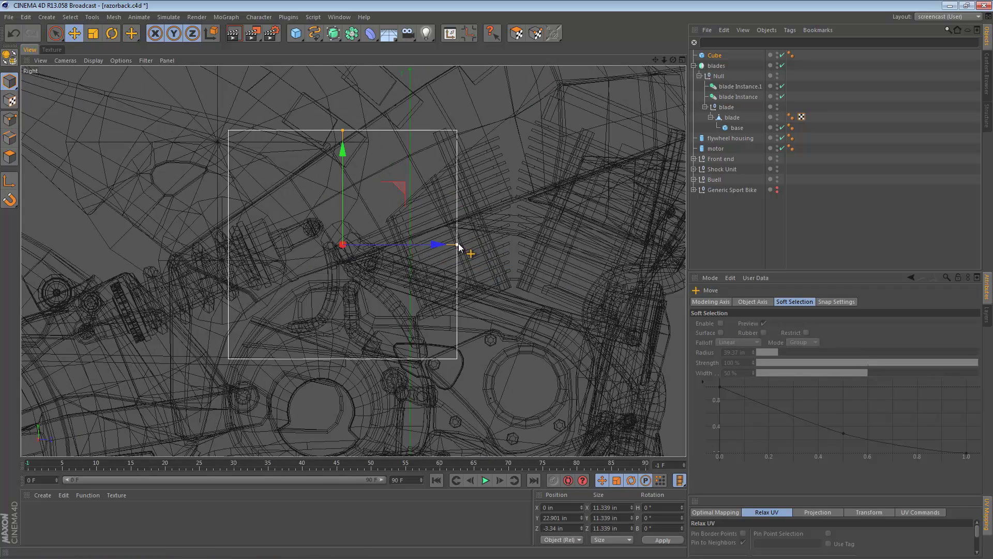
{"action": "left_click_drag", "start_coordinate": [342, 131], "coordinate": [344, 182]}
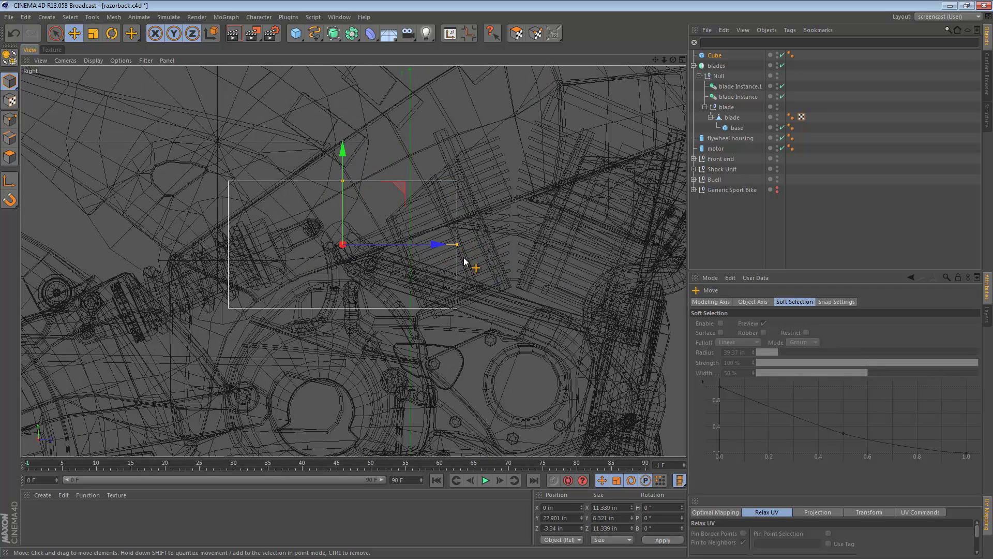
Tilt the cube to about 31.5° along the frame beneath the blades and lengthen it to about 14.38 in
{"action": "key", "text": "r"}
{"action": "left_click_drag", "start_coordinate": [527, 290], "coordinate": [473, 157]}
{"action": "key", "text": "e"}
{"action": "middle_click_drag", "start_coordinate": [423, 179], "coordinate": [444, 296], "text": "alt"}
{"action": "left_click_drag", "start_coordinate": [445, 296], "coordinate": [536, 254]}
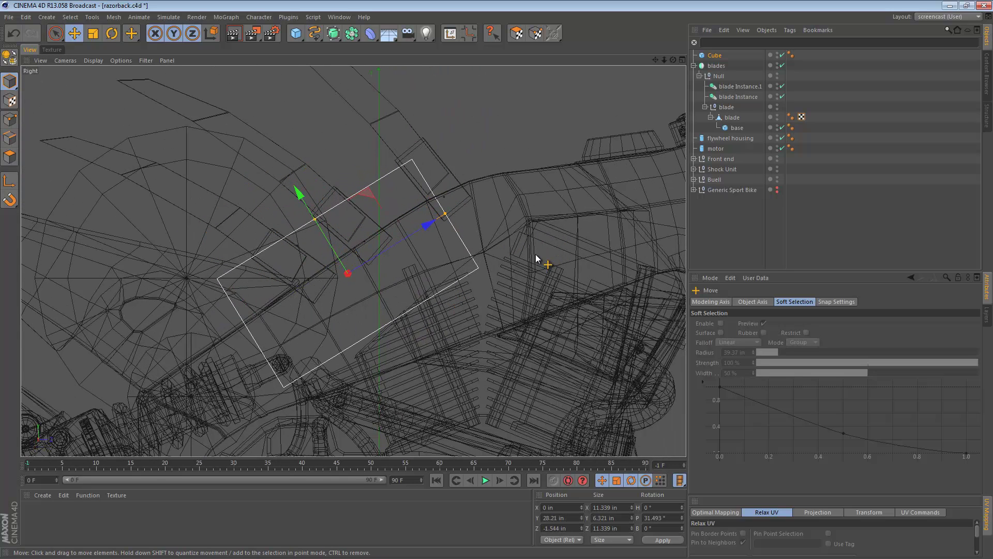
{"action": "left_click_drag", "start_coordinate": [450, 215], "coordinate": [452, 255]}
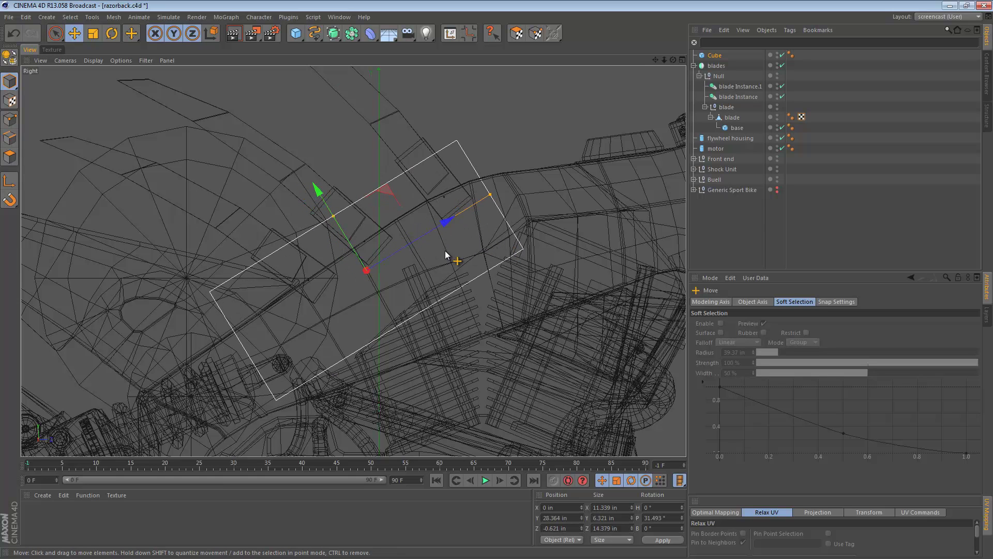
Narrow the cube to about 2.16 in wide and shift it sideways to about X -2.26 in, beside the flywheel housing
{"action": "key", "text": "F1"}
{"action": "left_click_drag", "start_coordinate": [286, 273], "coordinate": [303, 281], "text": "alt"}
{"action": "right_click_drag", "start_coordinate": [331, 179], "coordinate": [420, 154], "text": "alt"}
{"action": "middle_click_drag", "start_coordinate": [420, 154], "coordinate": [407, 255], "text": "alt"}
{"action": "left_click_drag", "start_coordinate": [407, 256], "coordinate": [348, 231], "text": "alt"}
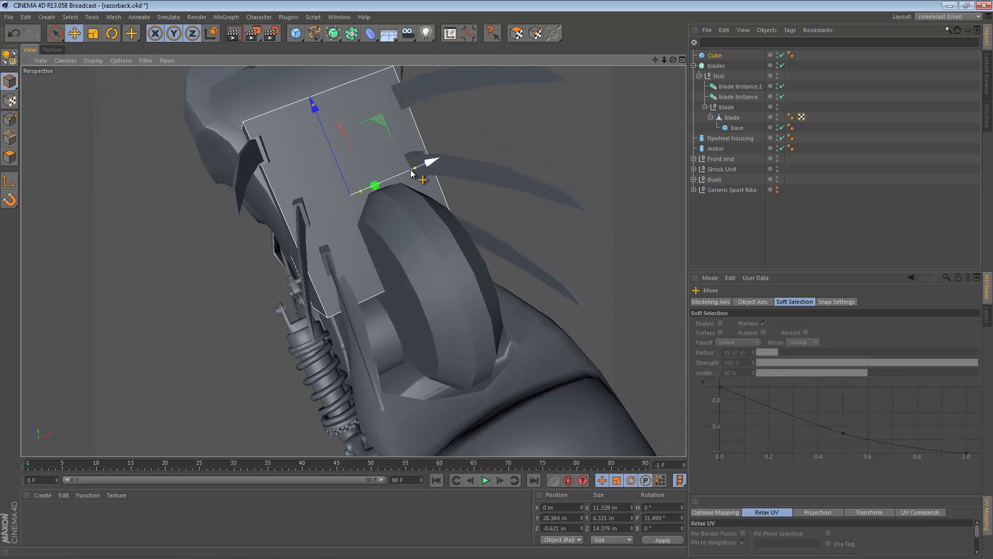
{"action": "left_click_drag", "start_coordinate": [412, 160], "coordinate": [340, 191]}
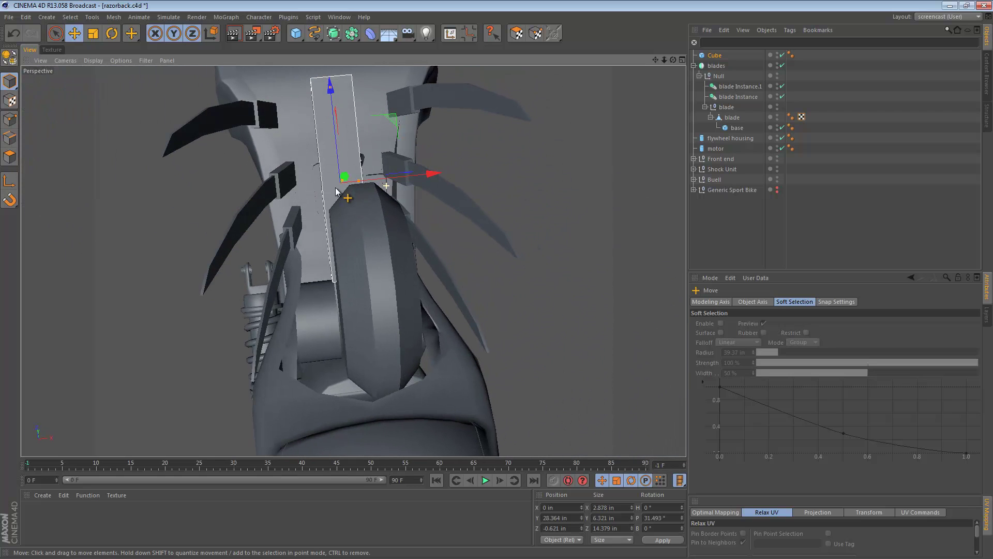
{"action": "left_click_drag", "start_coordinate": [436, 176], "coordinate": [329, 191]}
{"action": "left_click_drag", "start_coordinate": [406, 172], "coordinate": [401, 173]}
{"action": "left_click_drag", "start_coordinate": [326, 241], "coordinate": [489, 106], "text": "alt"}
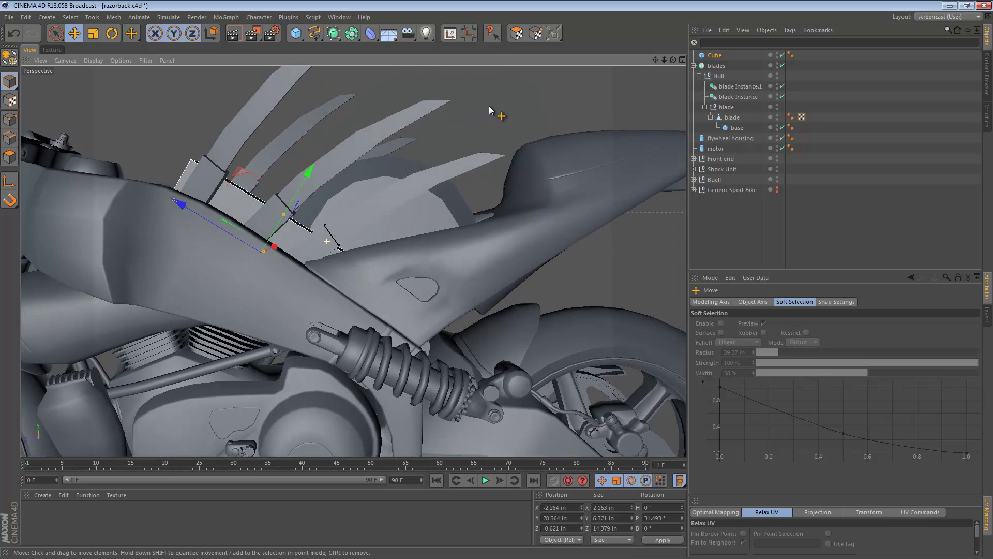
Tilt the cube further to about 38.9° and reposition it under the blade bases at about Y 28.49 in and Z -1.01 in
{"action": "middle_click", "coordinate": [294, 294]}
{"action": "middle_click", "coordinate": [276, 356]}
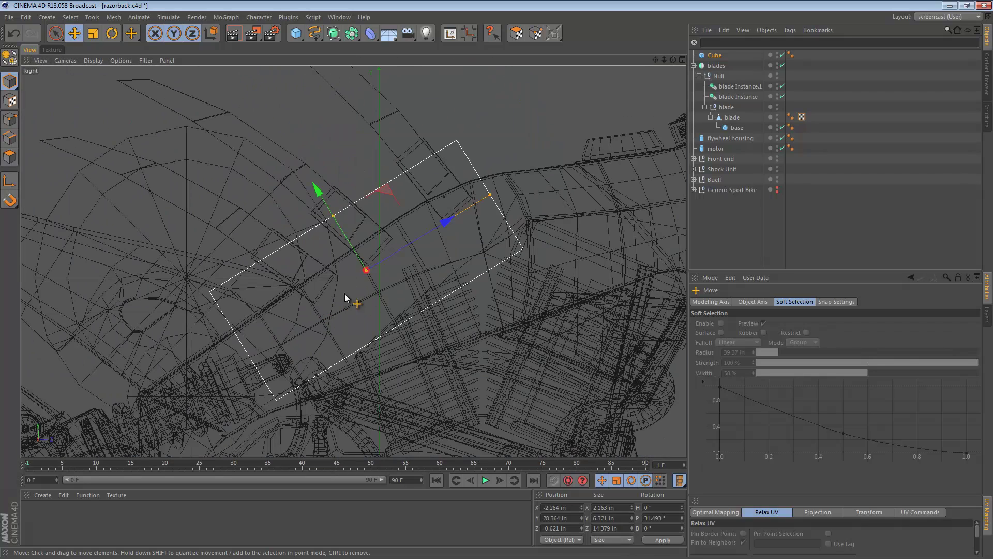
{"action": "middle_click_drag", "start_coordinate": [344, 293], "coordinate": [395, 221], "text": "alt"}
{"action": "mouse_move", "coordinate": [391, 237]}
{"action": "left_mouse_down"}
{"action": "mouse_move", "coordinate": [380, 247]}
{"action": "mouse_move", "coordinate": [393, 252]}
{"action": "left_mouse_up"}
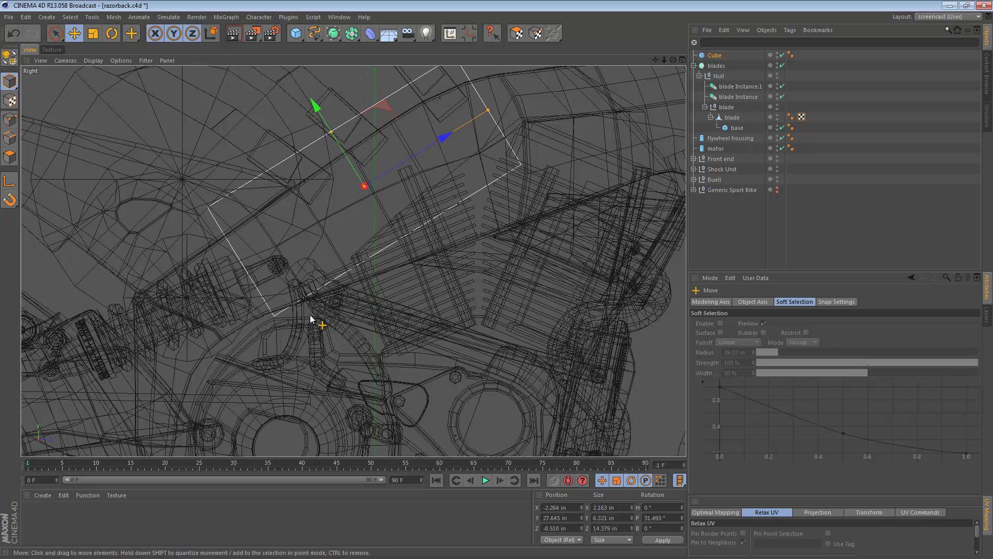
{"action": "key", "text": "r"}
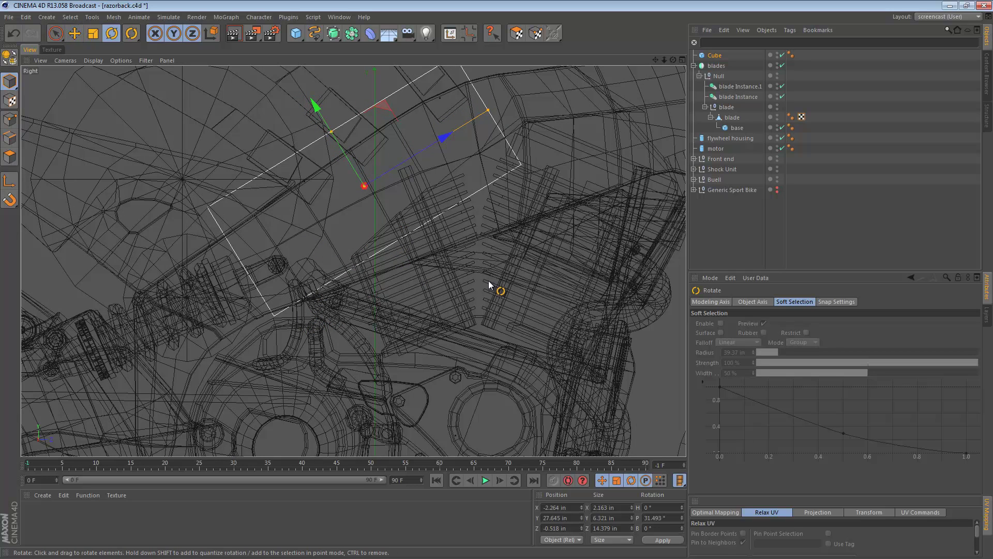
{"action": "mouse_move", "coordinate": [558, 277]}
{"action": "left_mouse_down"}
{"action": "mouse_move", "coordinate": [570, 288]}
{"action": "mouse_move", "coordinate": [563, 303]}
{"action": "mouse_move", "coordinate": [544, 299]}
{"action": "mouse_move", "coordinate": [555, 249]}
{"action": "mouse_move", "coordinate": [538, 271]}
{"action": "mouse_move", "coordinate": [517, 250]}
{"action": "mouse_move", "coordinate": [534, 271]}
{"action": "mouse_move", "coordinate": [539, 257]}
{"action": "mouse_move", "coordinate": [526, 262]}
{"action": "left_mouse_up"}
{"action": "key", "text": "e"}
{"action": "key", "text": "r"}
{"action": "key", "text": "e"}
{"action": "key", "text": "r"}
{"action": "key", "text": "e"}
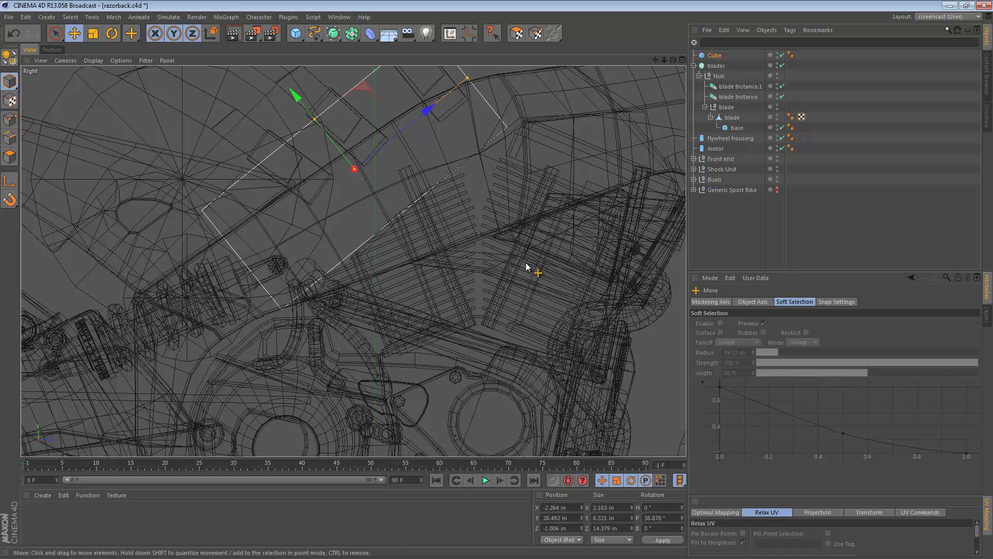
Shorten the cube from its front end to about 10.98 in long, keeping its rear end in place
{"action": "key", "text": "F1"}
{"action": "left_click_drag", "start_coordinate": [346, 213], "coordinate": [338, 248], "text": "alt"}
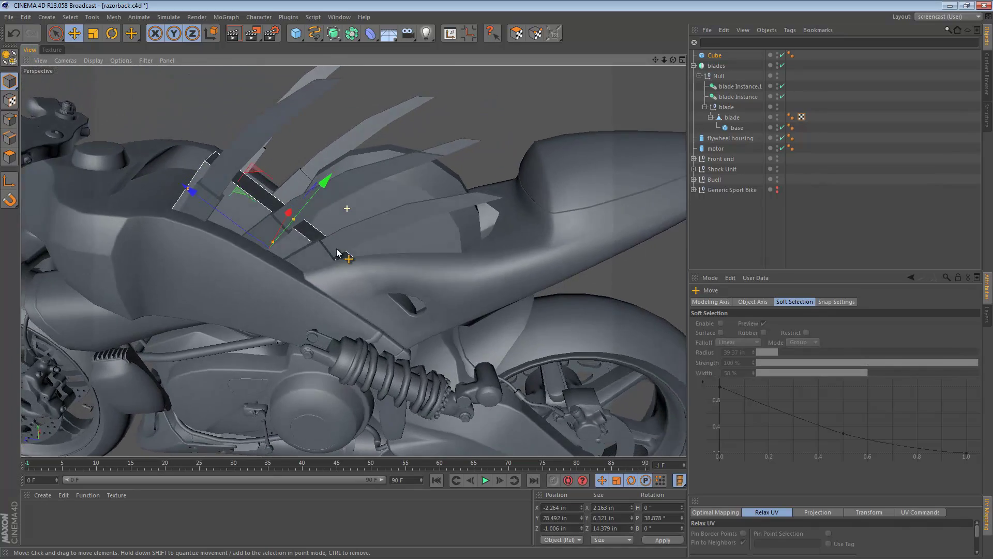
{"action": "middle_click", "coordinate": [337, 249]}
{"action": "middle_click", "coordinate": [211, 318]}
{"action": "middle_click_drag", "start_coordinate": [394, 209], "coordinate": [329, 318], "text": "alt"}
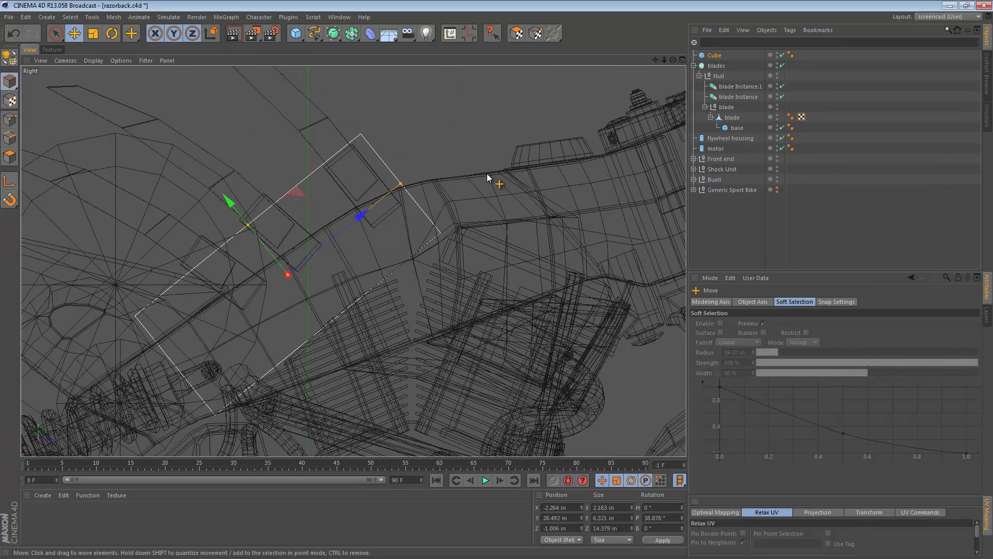
{"action": "left_click_drag", "start_coordinate": [407, 177], "coordinate": [332, 238]}
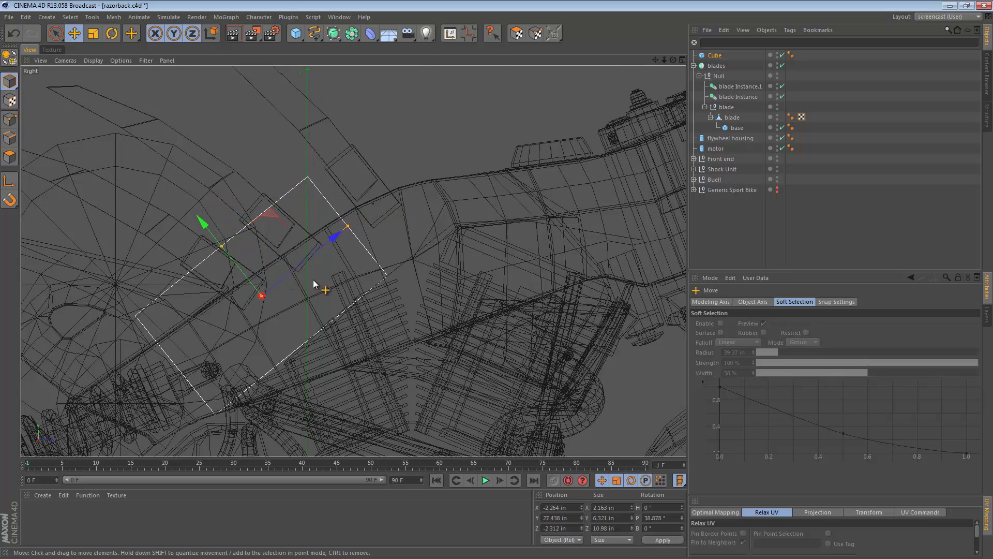
Examine how the cube fits against the shock, frame and blades in the Right and perspective views
{"action": "middle_click_drag", "start_coordinate": [313, 280], "coordinate": [386, 210], "text": "alt"}
{"action": "scroll", "coordinate": [250, 272], "scroll_direction": "up", "scroll_amount": 6}
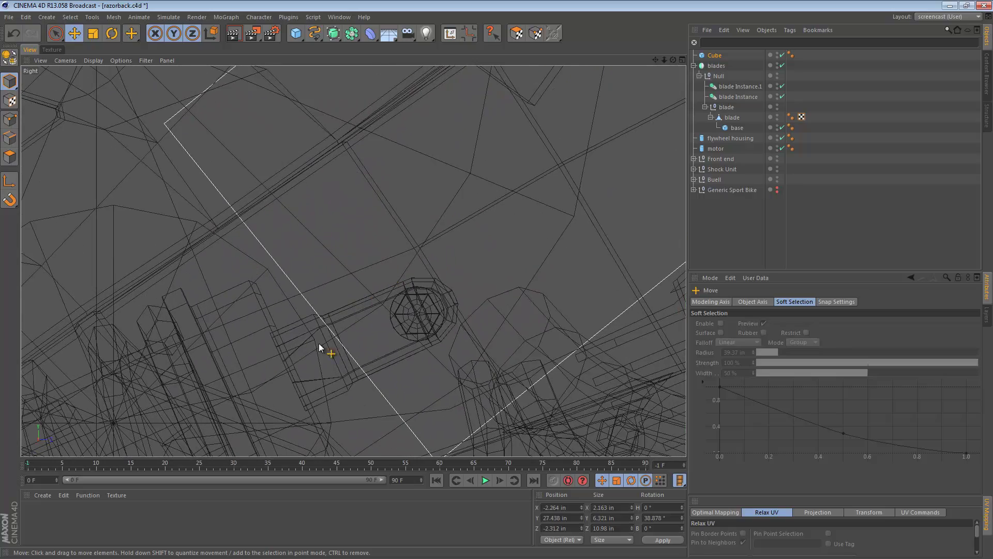
{"action": "scroll", "coordinate": [390, 336], "scroll_direction": "down", "scroll_amount": 5}
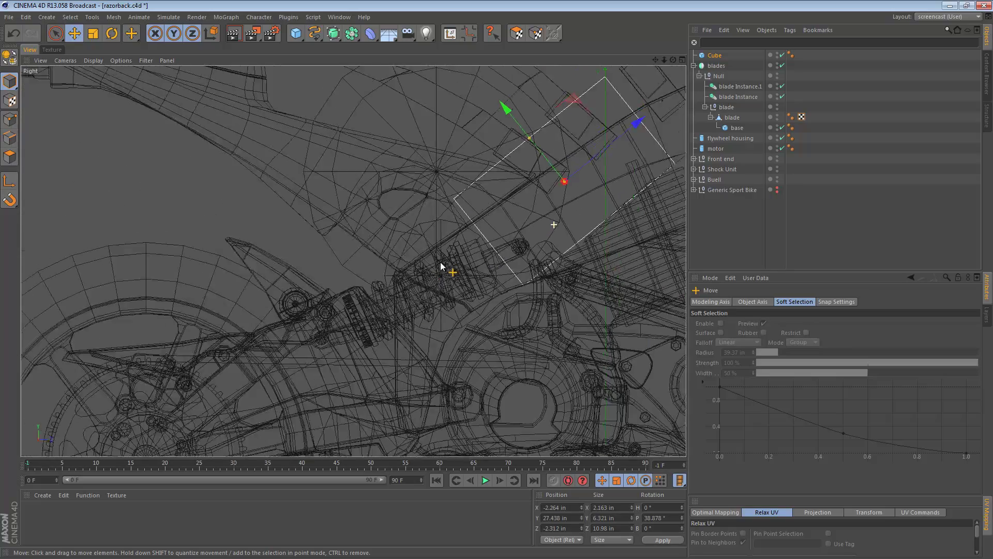
{"action": "scroll", "coordinate": [461, 250], "scroll_direction": "up", "scroll_amount": 2}
{"action": "middle_click_drag", "start_coordinate": [467, 240], "coordinate": [418, 204], "text": "alt"}
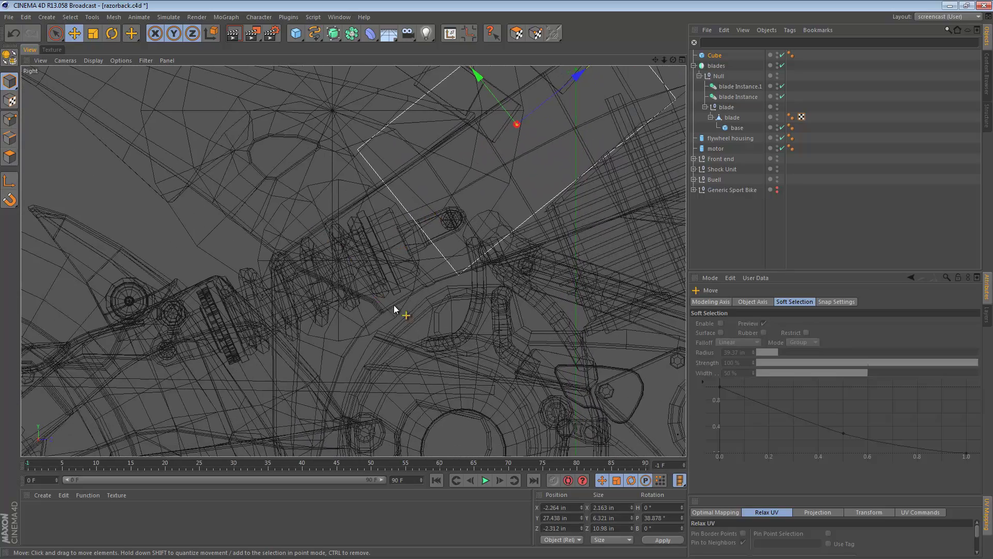
{"action": "scroll", "coordinate": [491, 226], "scroll_direction": "down", "scroll_amount": 6}
{"action": "scroll", "coordinate": [404, 228], "scroll_direction": "up", "scroll_amount": 3}
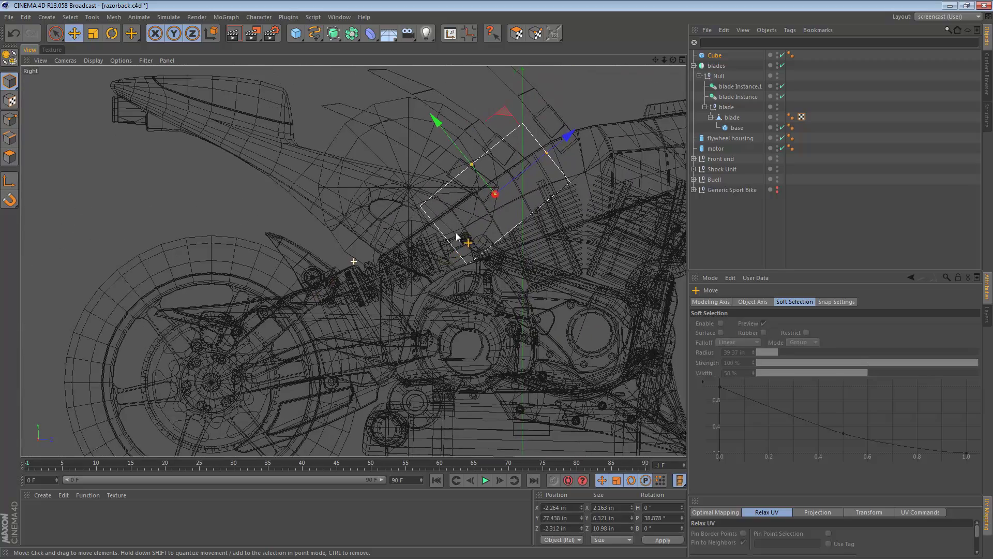
{"action": "scroll", "coordinate": [436, 263], "scroll_direction": "down", "scroll_amount": 3}
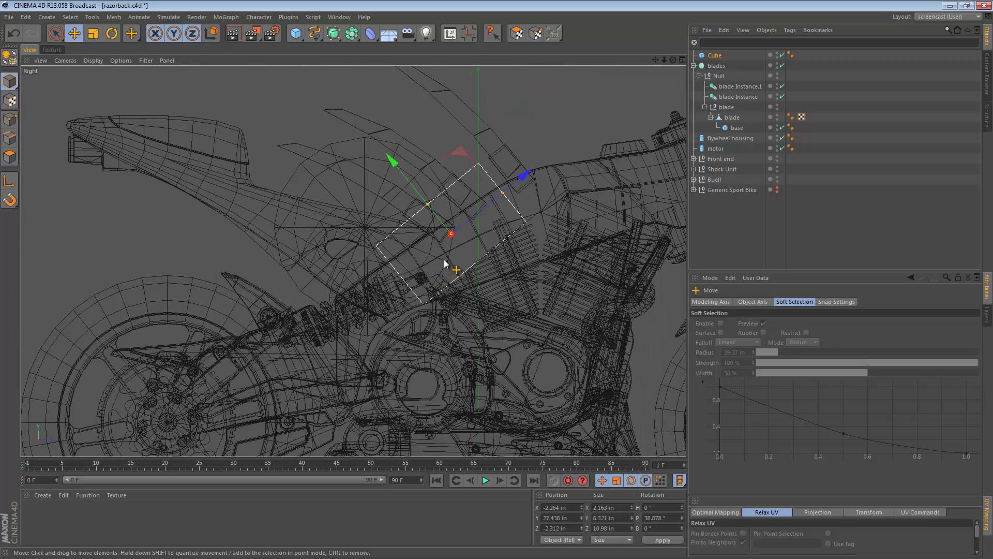
{"action": "key", "text": "F1"}
{"action": "left_click_drag", "start_coordinate": [350, 233], "coordinate": [554, 142], "text": "alt"}
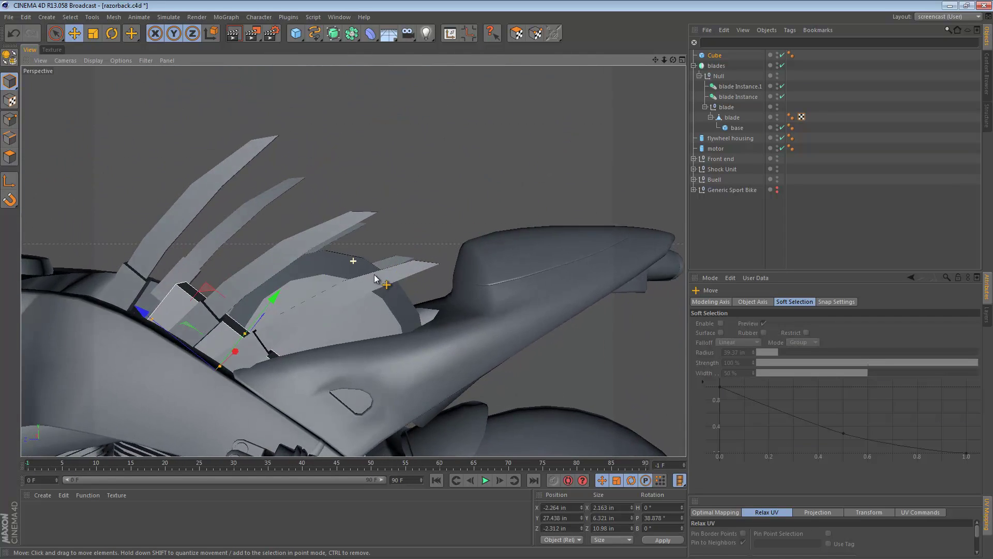
{"action": "left_click_drag", "start_coordinate": [377, 277], "coordinate": [359, 306], "text": "alt"}
{"action": "middle_click", "coordinate": [359, 306]}
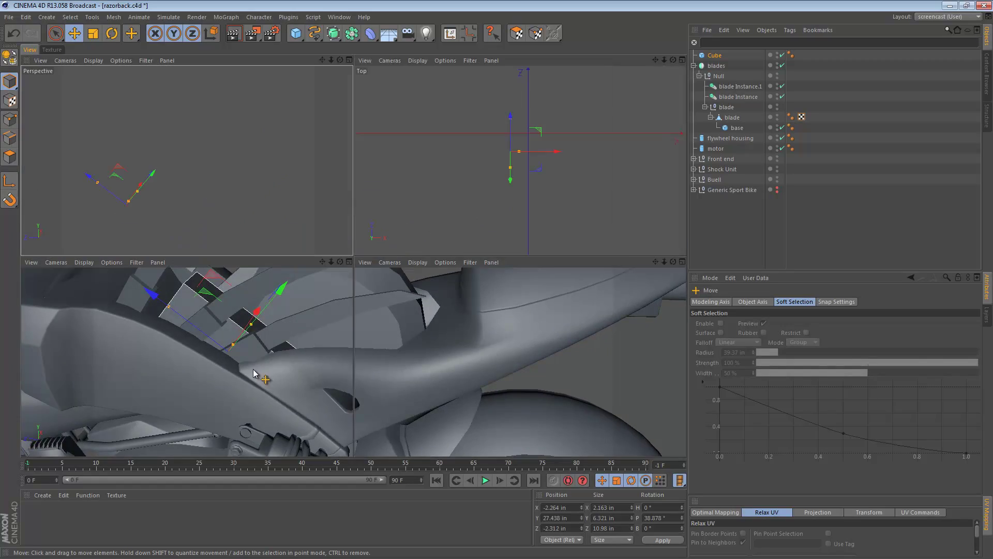
{"action": "middle_click", "coordinate": [307, 337]}
{"action": "scroll", "coordinate": [306, 337], "scroll_direction": "up", "scroll_amount": 8}
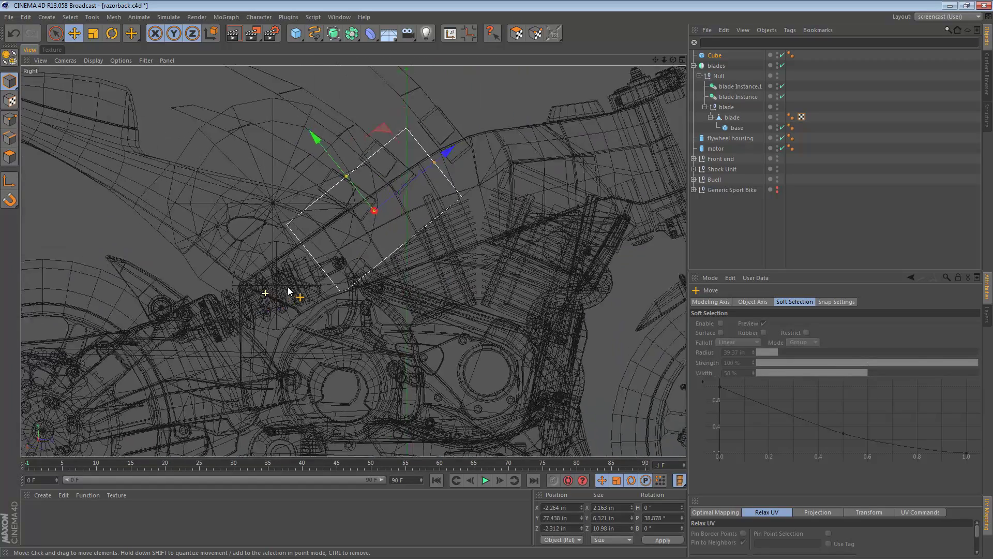
Group the cube under a null and name the group "battery module"
{"action": "double_click", "coordinate": [714, 55]}
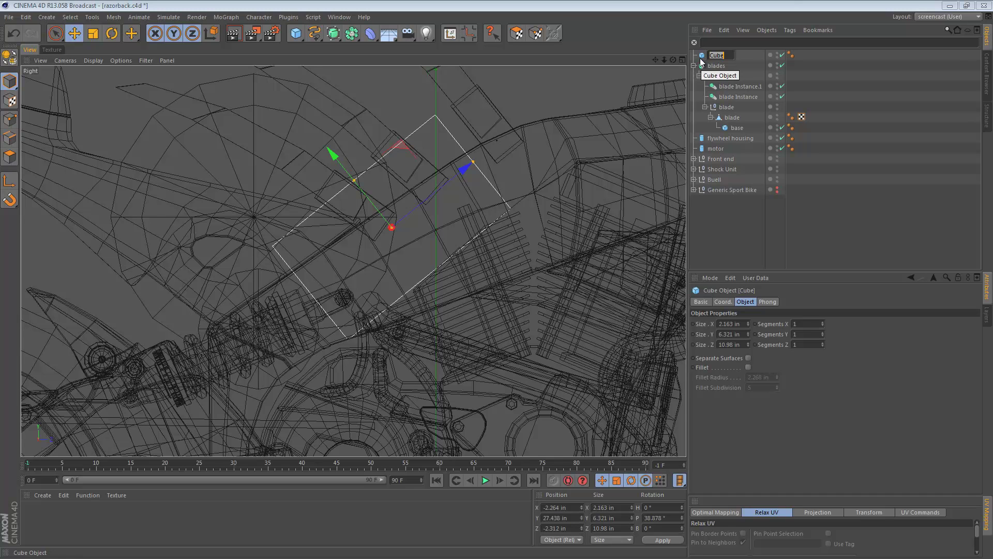
{"action": "key", "text": "Return"}
{"action": "key", "text": "alt+g"}
{"action": "double_click", "coordinate": [718, 55]}
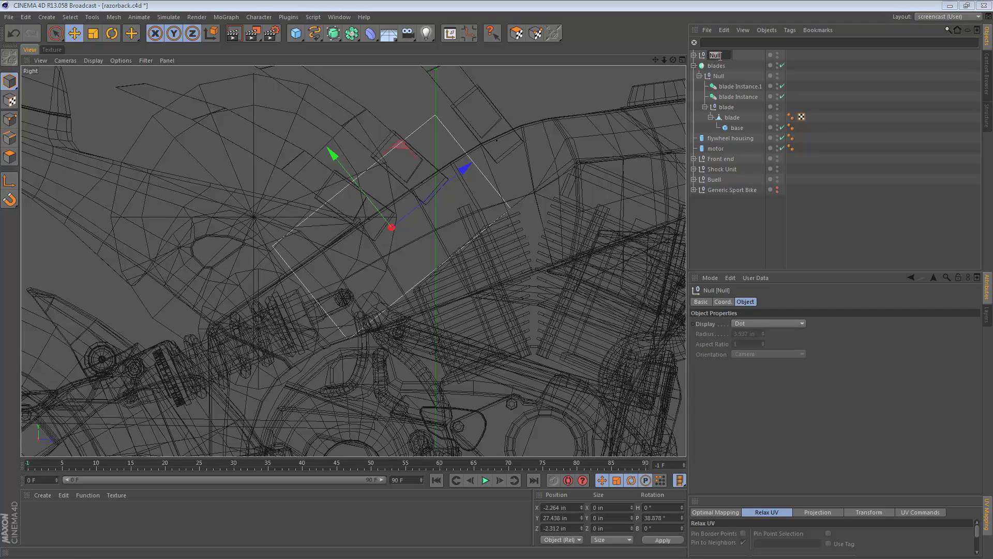
{"action": "type", "text": "battery"}
{"action": "key", "text": "Return"}
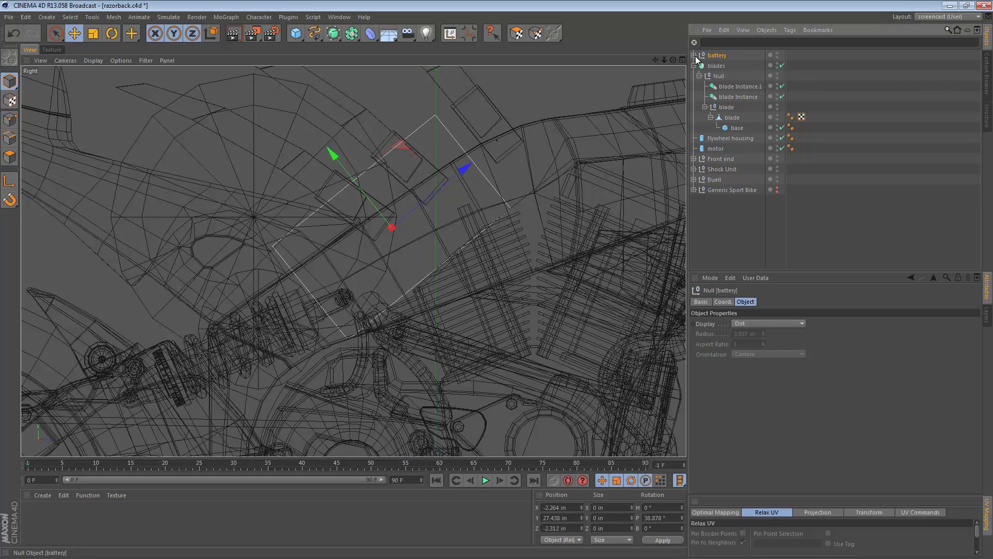
{"action": "left_click", "coordinate": [694, 55]}
{"action": "double_click", "coordinate": [729, 54]}
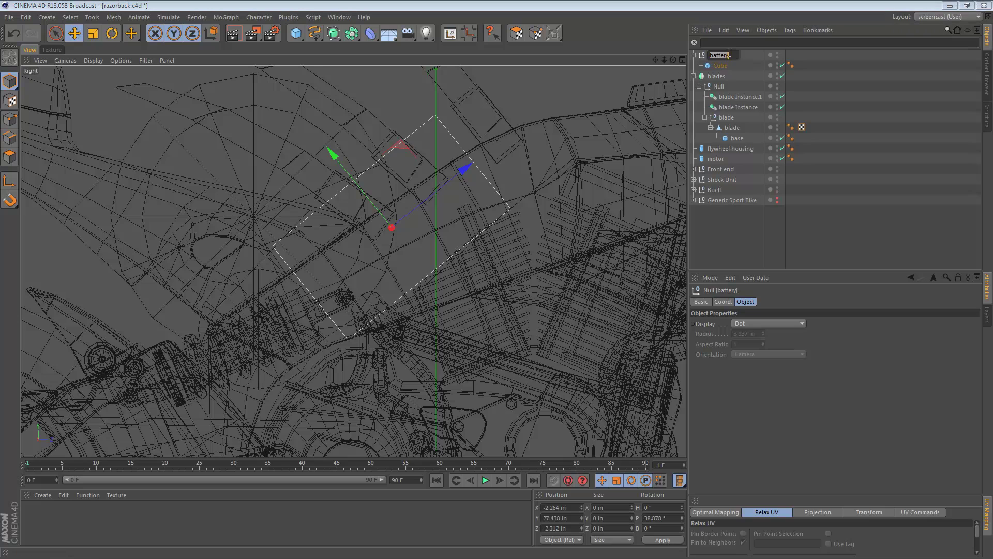
{"action": "type", "text": "battery module"}
{"action": "key", "text": "Return"}
Rename the cube inside the battery module group as "battery" and collapse the group
{"action": "double_click", "coordinate": [739, 65]}
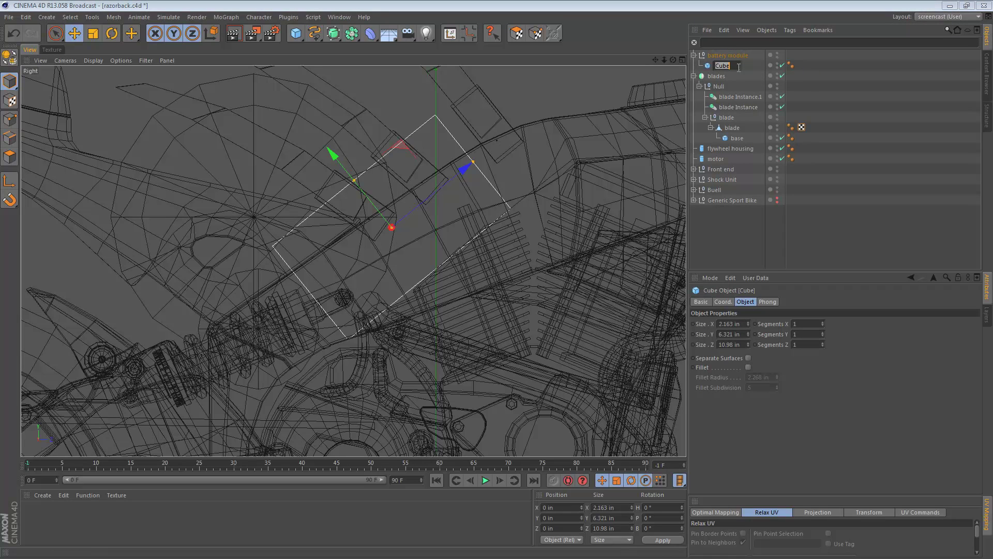
{"action": "type", "text": "battery"}
{"action": "key", "text": "Return"}
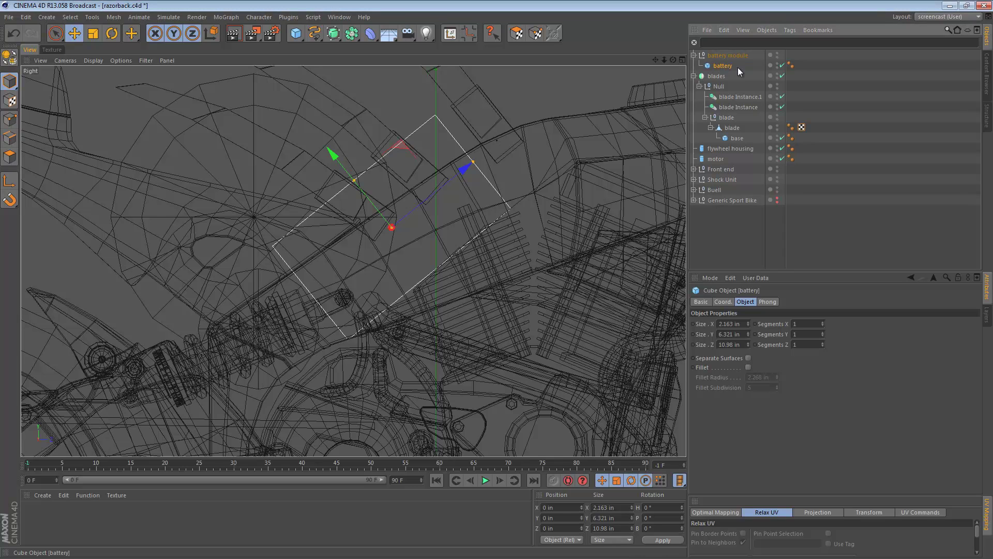
{"action": "left_click", "coordinate": [723, 56]}
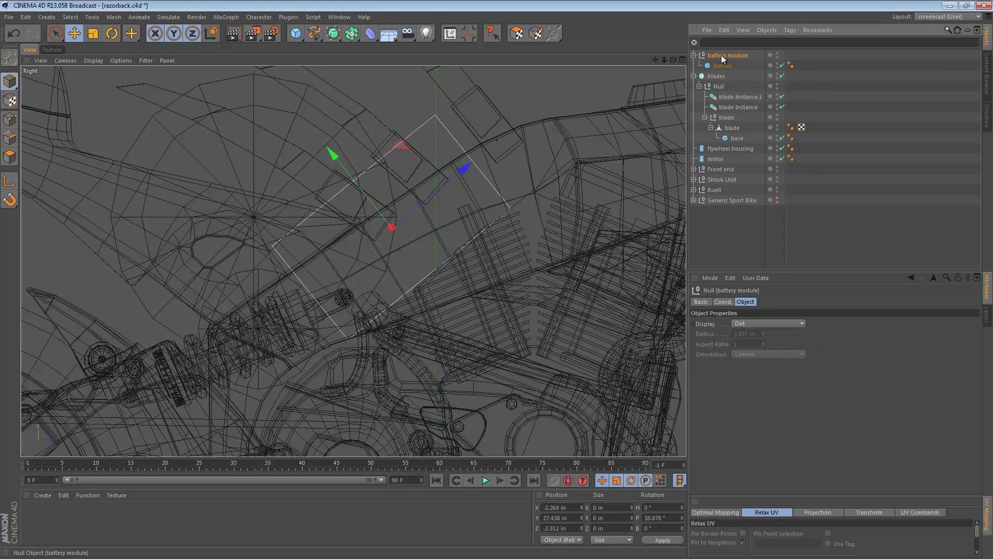
{"action": "left_click", "coordinate": [694, 55]}
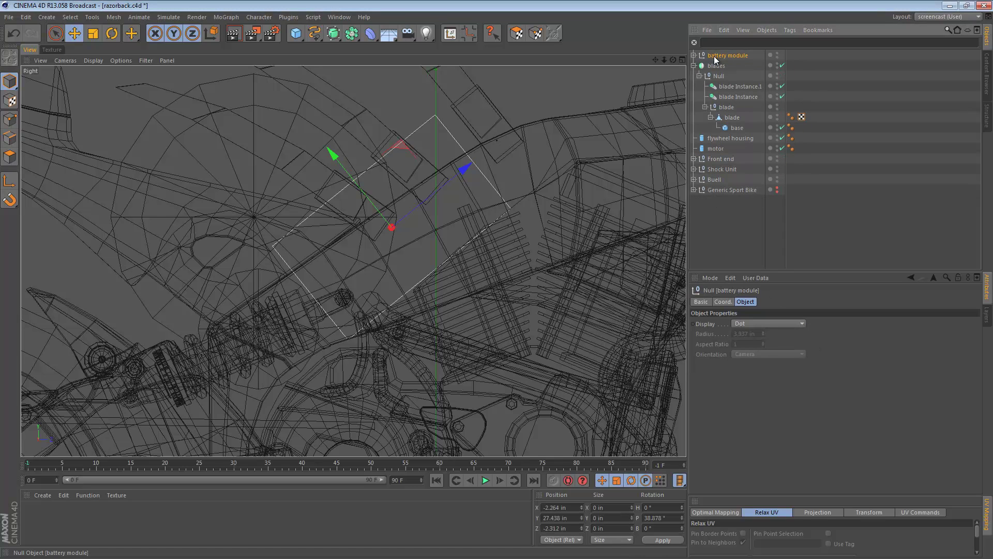
Create an instance of the battery module and move it rearward under the tail to about Y 28.31 in and Z -11.57 in
{"action": "left_click", "coordinate": [349, 40]}
{"action": "left_click", "coordinate": [538, 67]}
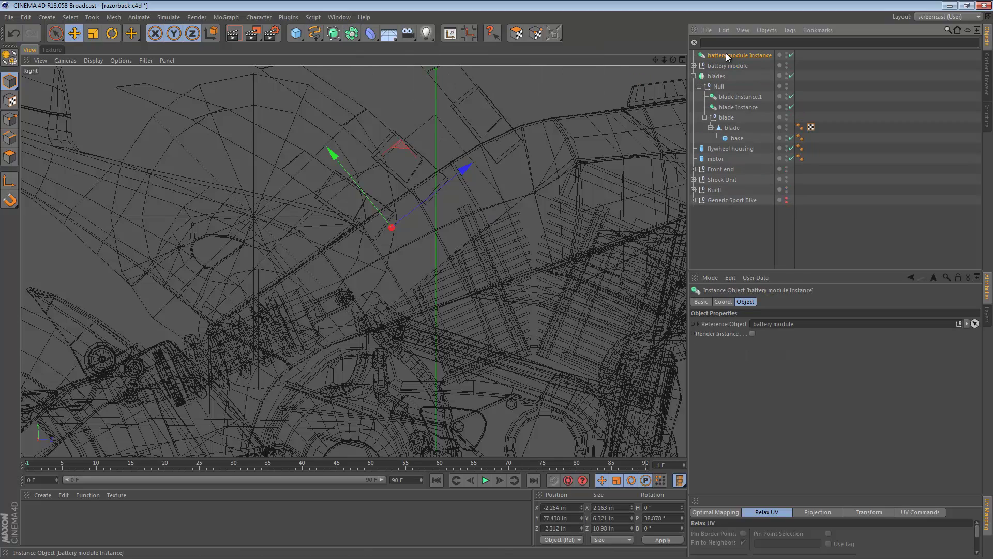
{"action": "key", "text": "e"}
{"action": "middle_click_drag", "start_coordinate": [450, 195], "coordinate": [510, 192], "text": "alt"}
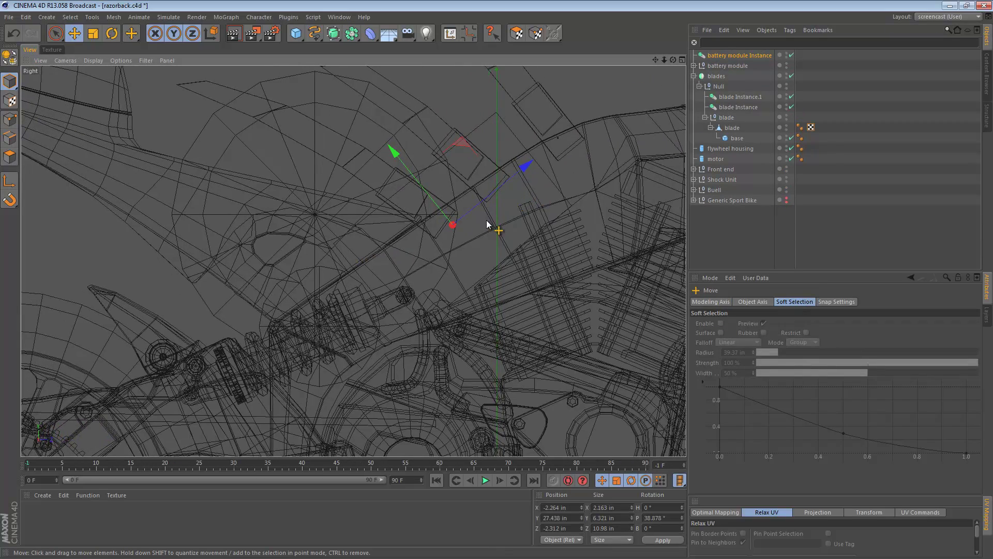
{"action": "right_click_drag", "start_coordinate": [487, 222], "coordinate": [507, 223], "text": "alt"}
{"action": "left_click_drag", "start_coordinate": [509, 229], "coordinate": [326, 182]}
{"action": "key", "text": "F1"}
{"action": "mouse_move", "coordinate": [396, 285]}
{"action": "left_mouse_down", "text": "alt"}
{"action": "mouse_move", "coordinate": [408, 252]}
{"action": "mouse_move", "coordinate": [402, 204]}
{"action": "left_mouse_up", "text": "alt"}
{"action": "middle_click_drag", "start_coordinate": [410, 301], "coordinate": [314, 209], "text": "alt"}
{"action": "left_click_drag", "start_coordinate": [309, 265], "coordinate": [296, 234], "text": "alt"}
{"action": "mouse_move", "coordinate": [176, 207]}
{"action": "left_mouse_down"}
{"action": "mouse_move", "coordinate": [210, 226]}
{"action": "mouse_move", "coordinate": [193, 218]}
{"action": "left_mouse_up"}
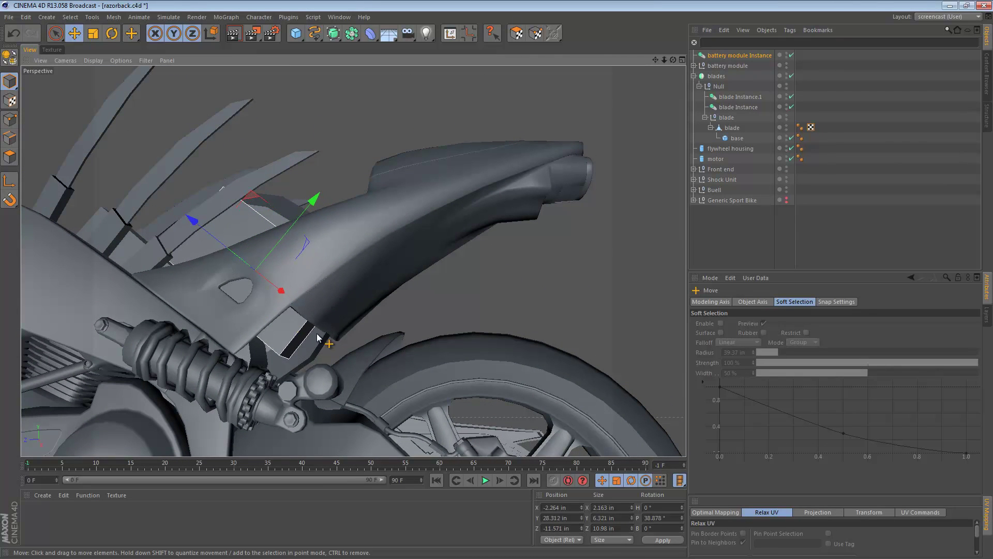
Orbit around the whole motorcycle to examine the battery module instance's placement from the side and front
{"action": "left_click_drag", "start_coordinate": [315, 333], "coordinate": [339, 446], "text": "alt"}
{"action": "left_click_drag", "start_coordinate": [302, 260], "coordinate": [368, 235], "text": "alt"}
{"action": "right_click_drag", "start_coordinate": [543, 251], "coordinate": [516, 251], "text": "alt"}
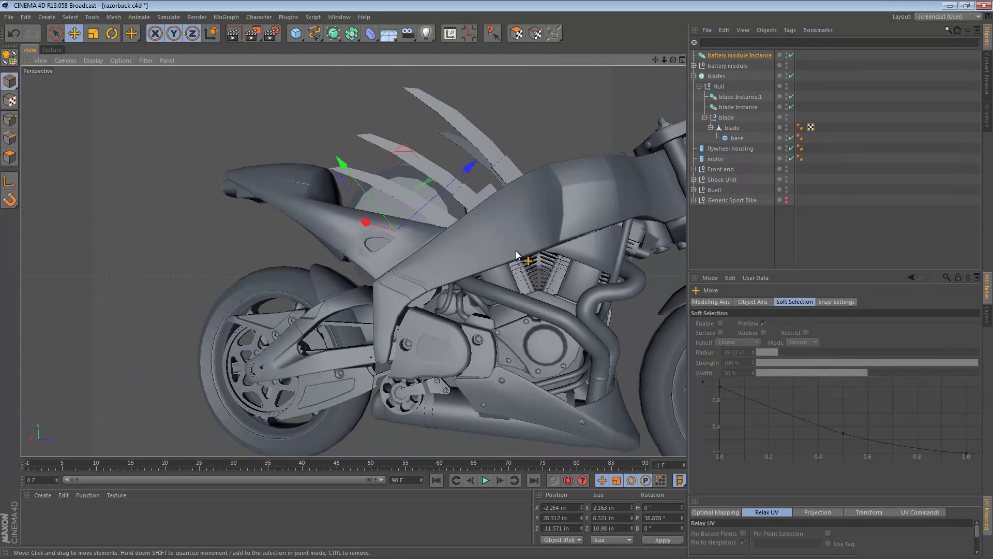
{"action": "middle_click_drag", "start_coordinate": [516, 250], "coordinate": [372, 226], "text": "alt"}
{"action": "mouse_move", "coordinate": [371, 227]}
{"action": "right_mouse_down", "text": "alt"}
{"action": "mouse_move", "coordinate": [383, 228]}
{"action": "mouse_move", "coordinate": [390, 212]}
{"action": "mouse_move", "coordinate": [376, 222]}
{"action": "right_mouse_up", "text": "alt"}
{"action": "left_click_drag", "start_coordinate": [384, 205], "coordinate": [353, 237], "text": "alt"}
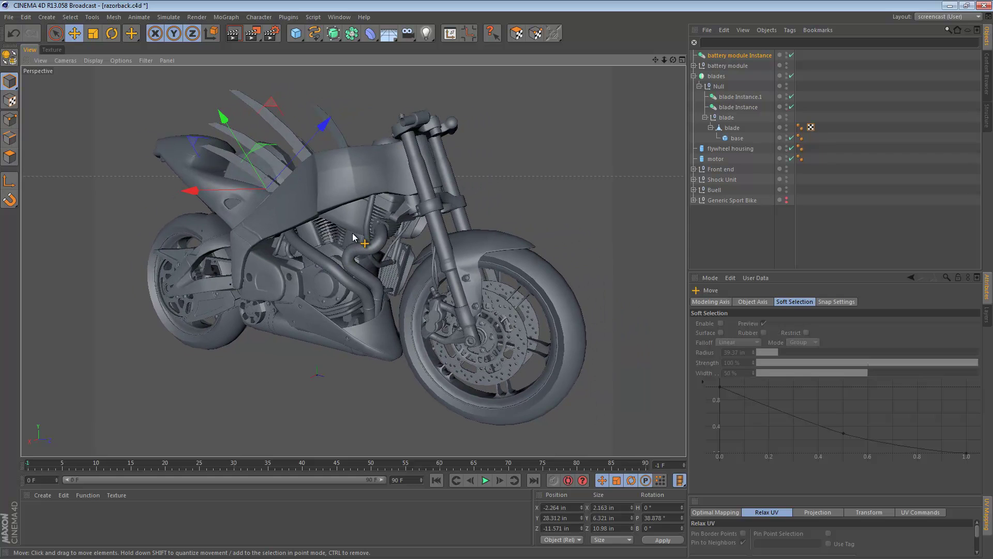
Examine the battery module instance, flywheel housing and blades from above, the side and the front three-quarter angle
{"action": "left_click_drag", "start_coordinate": [352, 241], "coordinate": [269, 165], "text": "alt"}
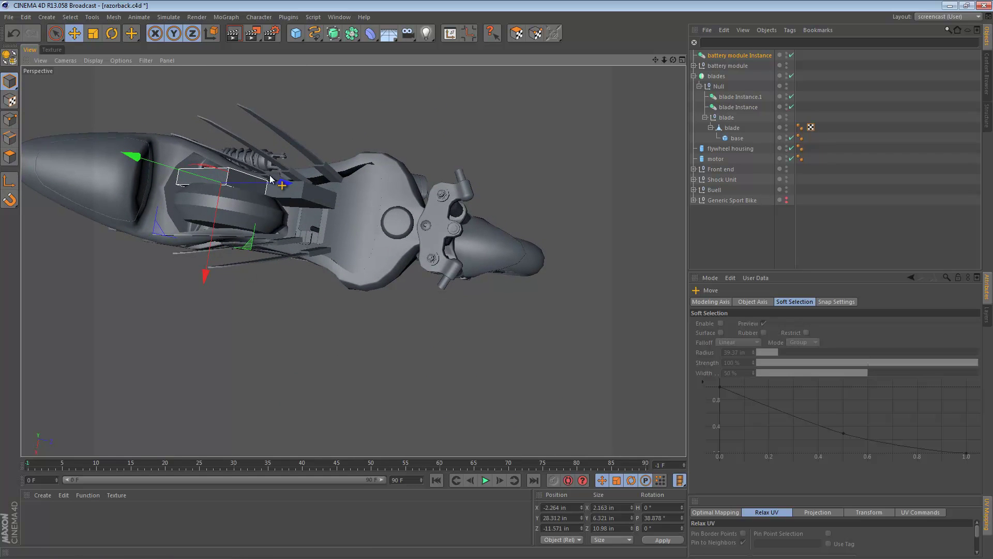
{"action": "left_click_drag", "start_coordinate": [337, 261], "coordinate": [339, 185], "text": "alt"}
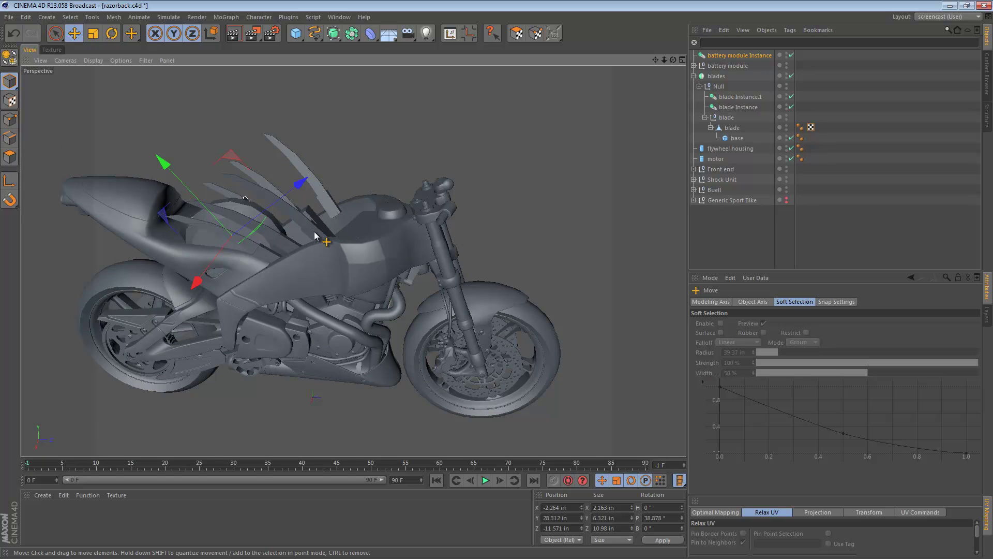
{"action": "left_click_drag", "start_coordinate": [319, 236], "coordinate": [312, 236], "text": "alt"}
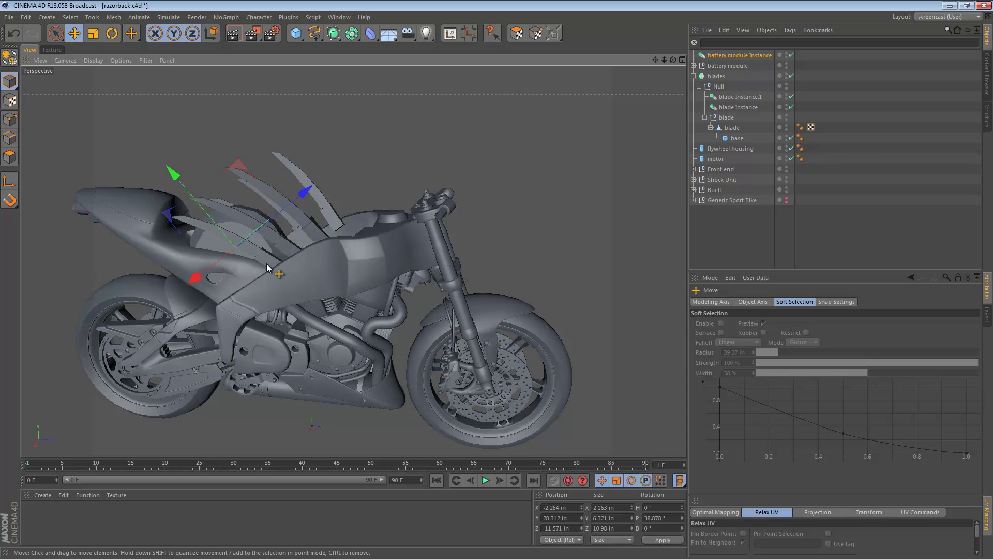
{"action": "left_click_drag", "start_coordinate": [308, 255], "coordinate": [342, 249], "text": "alt"}
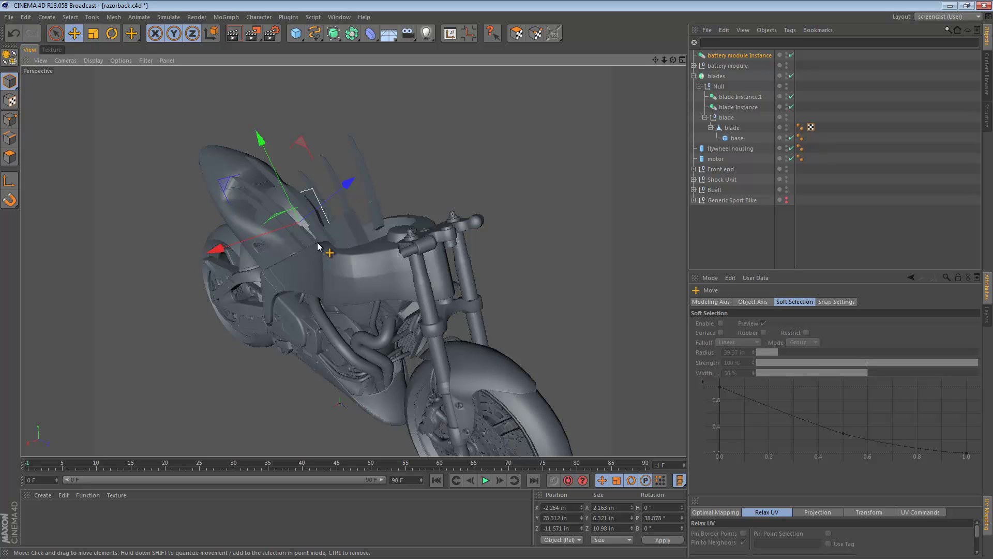
{"action": "left_click_drag", "start_coordinate": [332, 316], "coordinate": [406, 246], "text": "alt"}
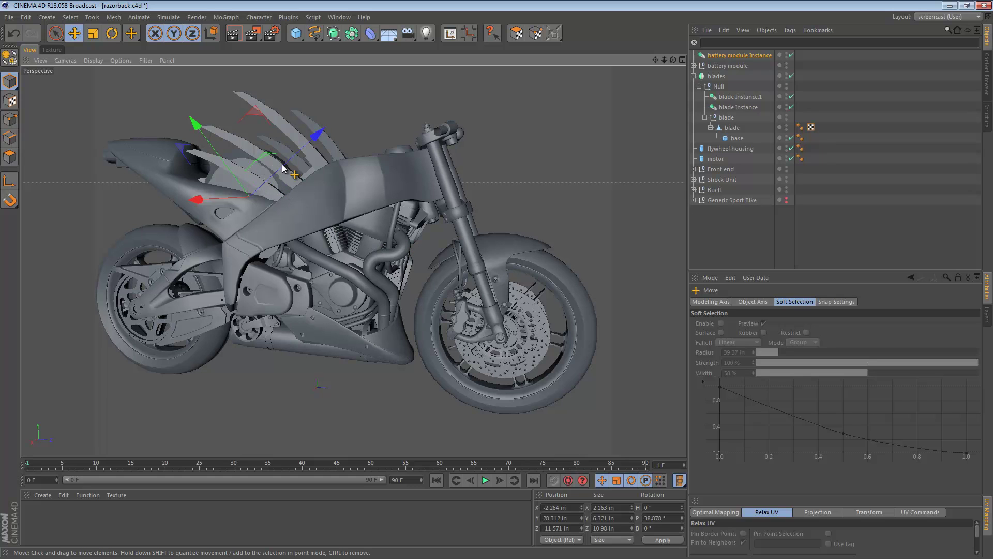
{"action": "left_click_drag", "start_coordinate": [283, 168], "coordinate": [325, 351], "text": "alt"}
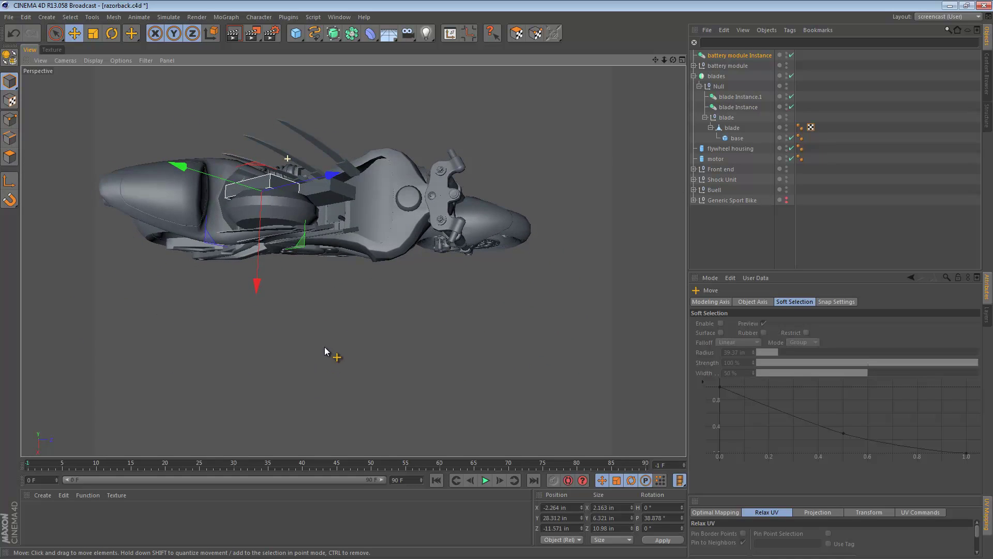
{"action": "right_click_drag", "start_coordinate": [368, 167], "coordinate": [401, 166], "text": "alt"}
{"action": "middle_click_drag", "start_coordinate": [399, 173], "coordinate": [430, 201], "text": "alt"}
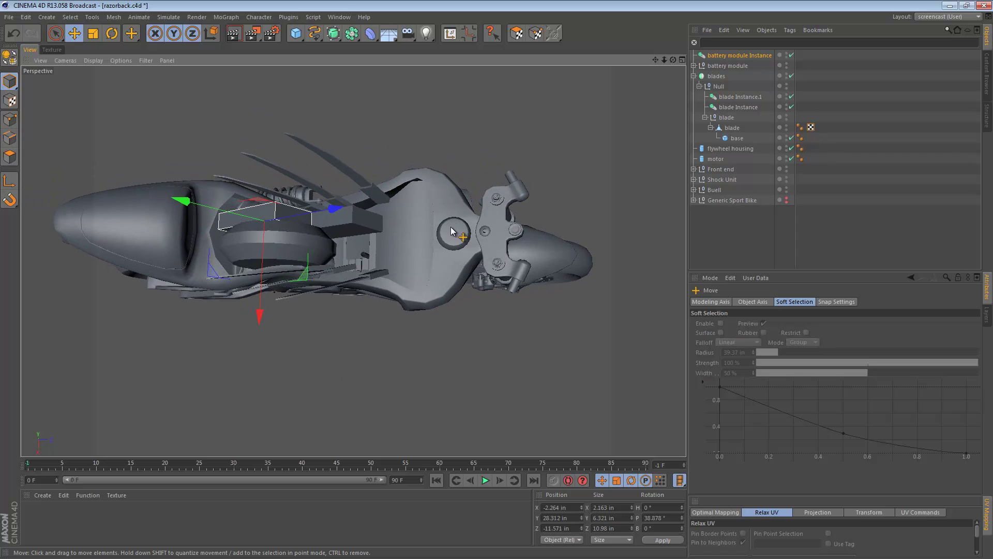
{"action": "left_click_drag", "start_coordinate": [451, 231], "coordinate": [308, 161], "text": "alt"}
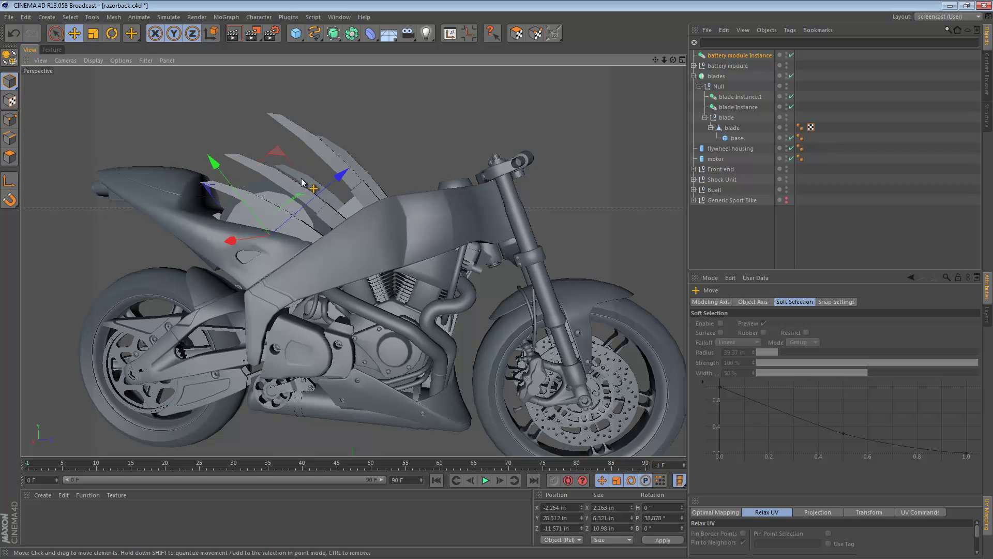
Select the original blade group and rotate it rearward in the Right view to a pitch of about 42.05°
{"action": "middle_click", "coordinate": [279, 247]}
{"action": "middle_click", "coordinate": [212, 348]}
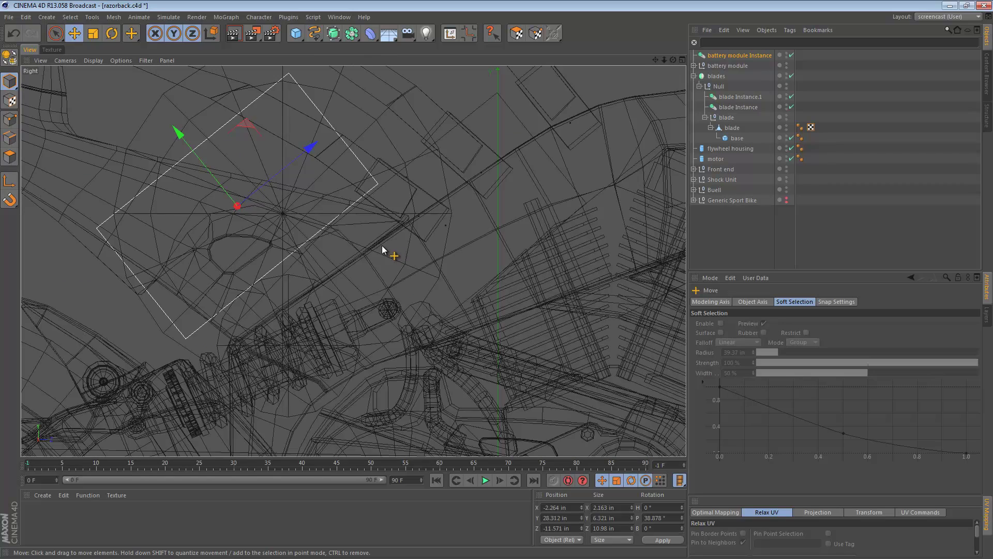
{"action": "middle_click_drag", "start_coordinate": [269, 297], "coordinate": [264, 299], "text": "alt"}
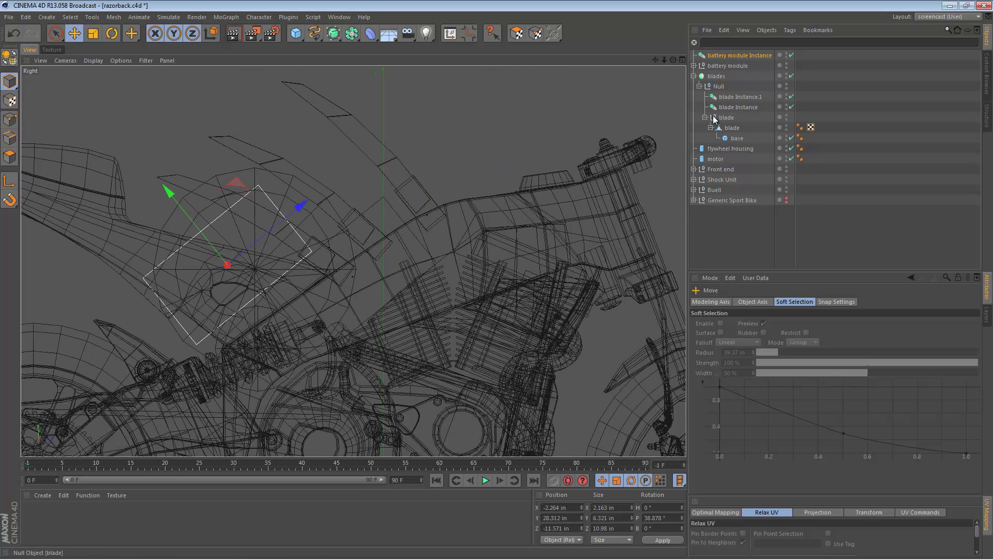
{"action": "left_click", "coordinate": [705, 117]}
{"action": "left_click", "coordinate": [719, 117]}
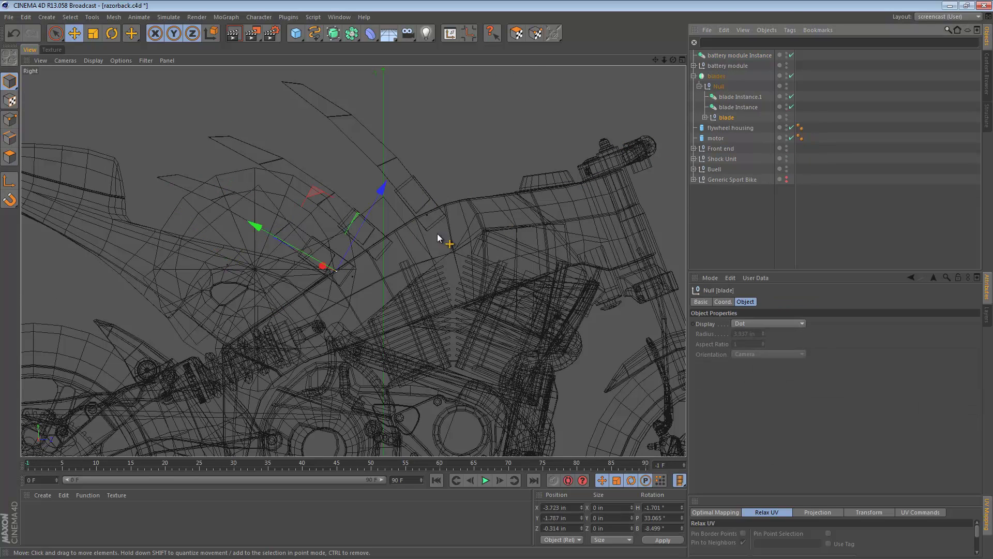
{"action": "right_click_drag", "start_coordinate": [381, 230], "coordinate": [417, 233], "text": "alt"}
{"action": "key", "text": "r"}
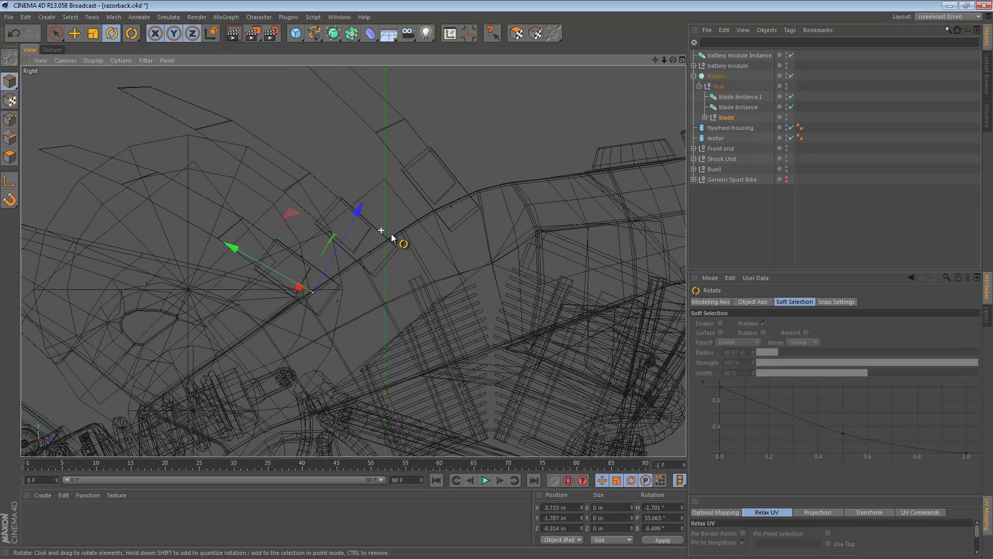
{"action": "middle_click_drag", "start_coordinate": [322, 210], "coordinate": [410, 211], "text": "alt"}
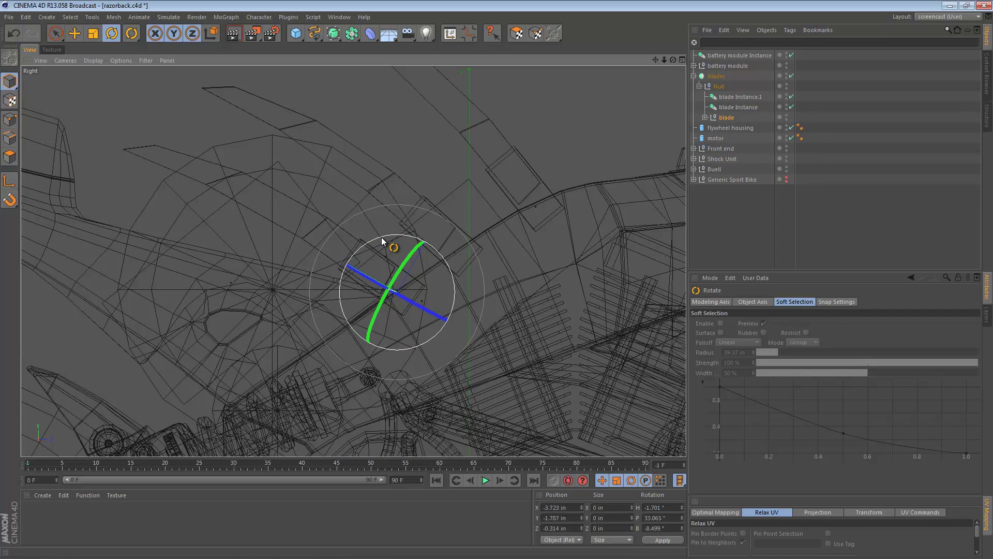
{"action": "left_click_drag", "start_coordinate": [381, 237], "coordinate": [367, 242]}
Tilt the two blade instances rearward in the Right view, the middle to about 37.9° pitch and the front to about 38.3°
{"action": "left_click", "coordinate": [734, 106]}
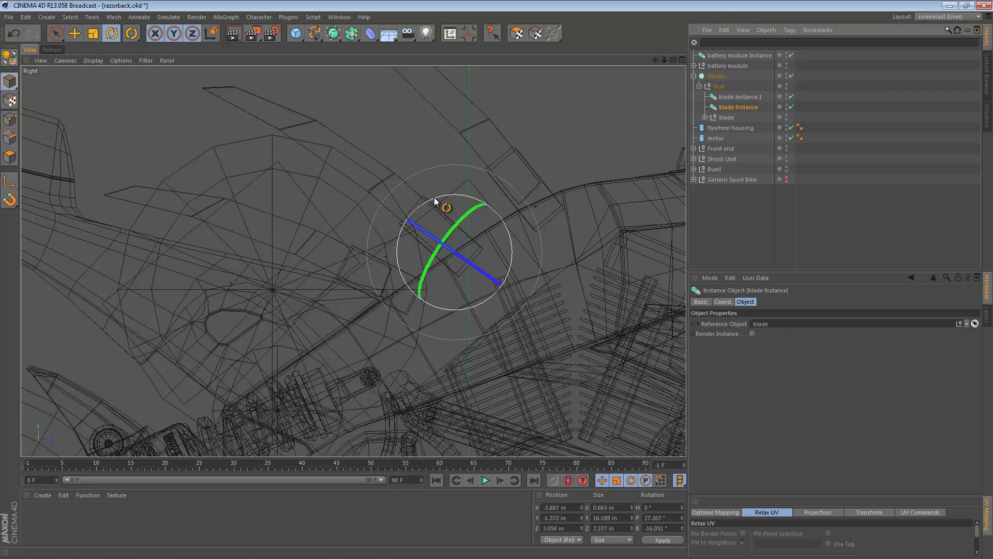
{"action": "left_click_drag", "start_coordinate": [433, 197], "coordinate": [421, 198]}
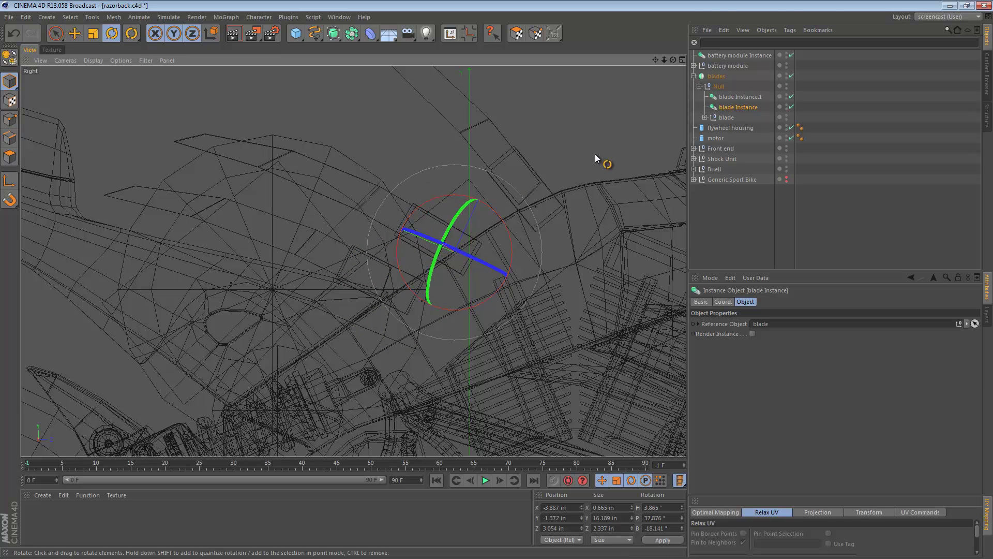
{"action": "left_click", "coordinate": [739, 97]}
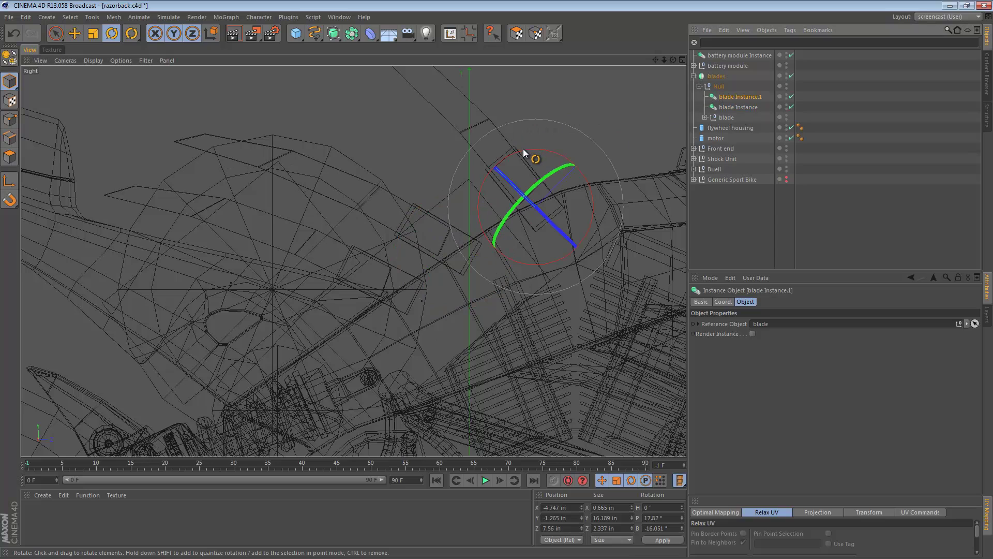
{"action": "left_click_drag", "start_coordinate": [523, 148], "coordinate": [499, 156]}
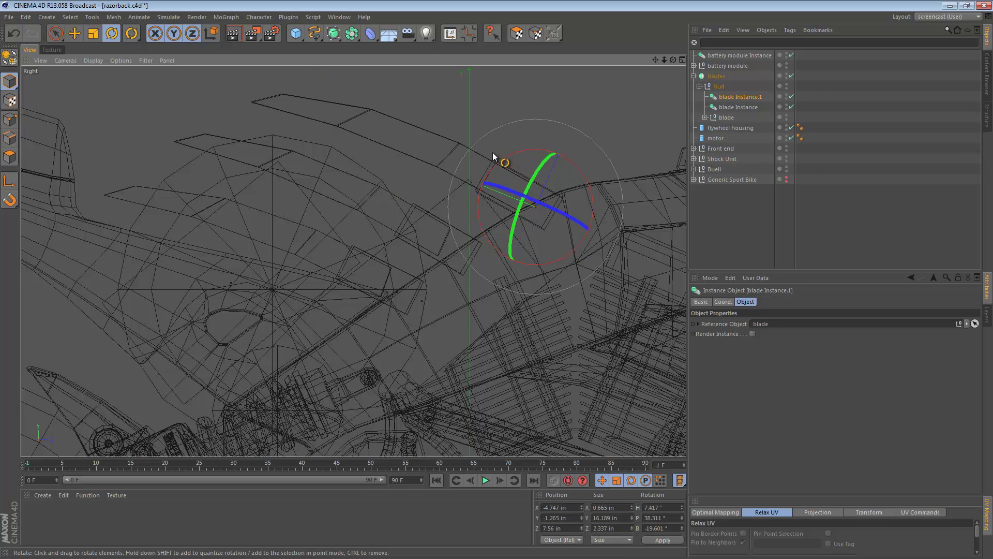
{"action": "scroll", "coordinate": [492, 152], "scroll_direction": "down", "scroll_amount": 3}
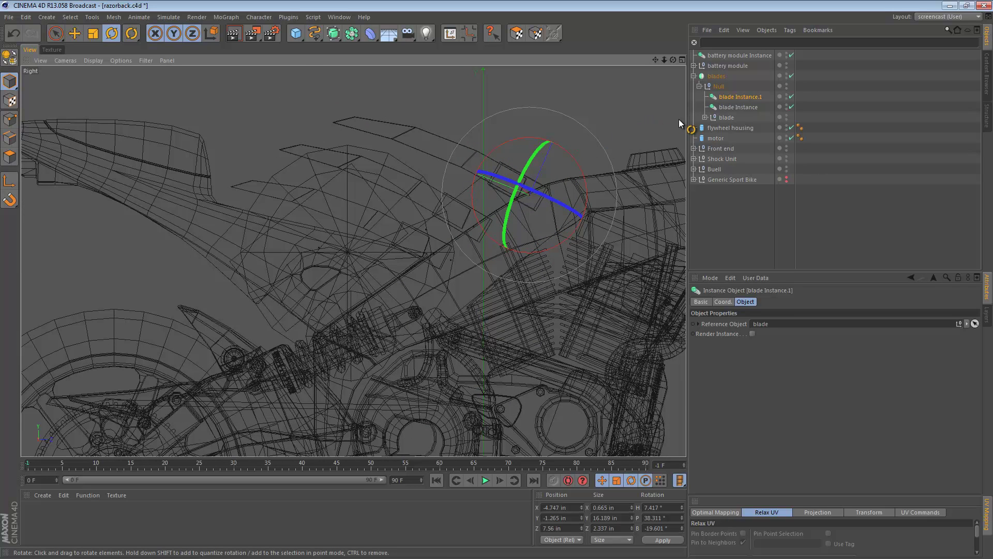
Try to change the pitch of the original blade and both blade instances together
{"action": "left_click", "coordinate": [728, 117], "text": "shift"}
{"action": "left_click", "coordinate": [724, 302]}
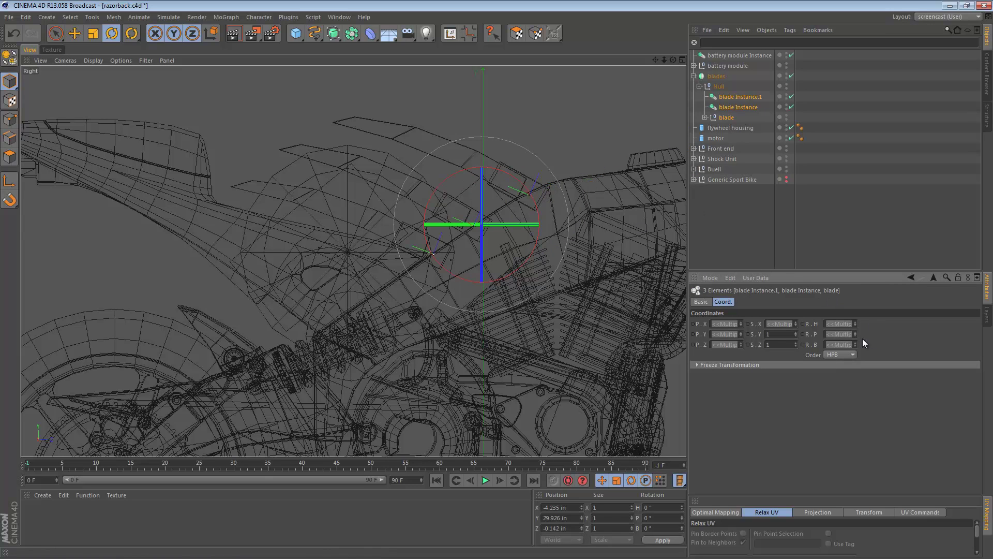
{"action": "left_click_drag", "start_coordinate": [855, 334], "coordinate": [855, 336]}
{"action": "key", "text": "ctrl+z"}
{"action": "left_click", "coordinate": [683, 207]}
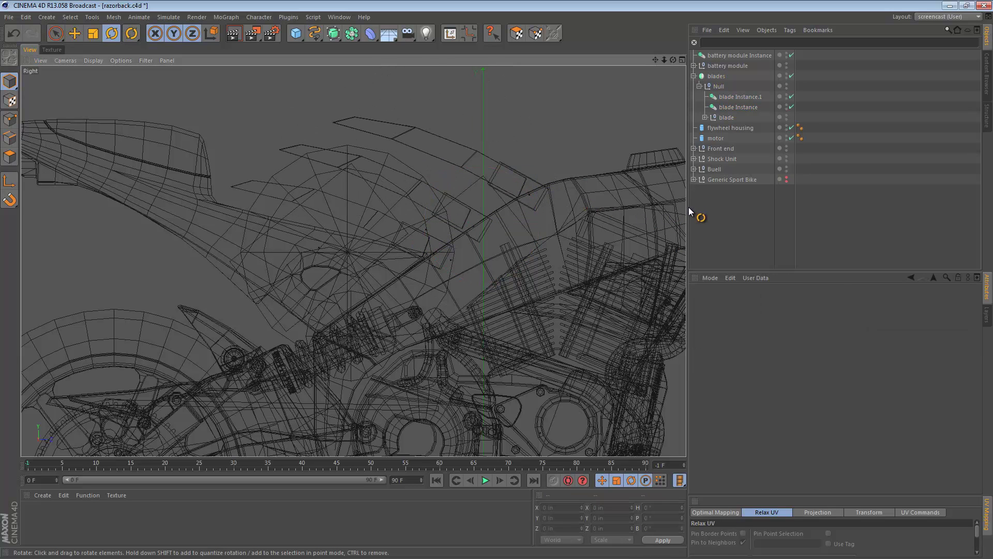
Rotate the middle blade instance outward in the perspective view to a bank of about -22.7°
{"action": "middle_click", "coordinate": [405, 151]}
{"action": "middle_click", "coordinate": [312, 144]}
{"action": "mouse_move", "coordinate": [363, 186]}
{"action": "left_mouse_down", "text": "alt"}
{"action": "mouse_move", "coordinate": [501, 191]}
{"action": "mouse_move", "coordinate": [129, 192]}
{"action": "mouse_move", "coordinate": [208, 336]}
{"action": "mouse_move", "coordinate": [324, 243]}
{"action": "mouse_move", "coordinate": [253, 321]}
{"action": "mouse_move", "coordinate": [219, 340]}
{"action": "mouse_move", "coordinate": [311, 212]}
{"action": "mouse_move", "coordinate": [343, 185]}
{"action": "mouse_move", "coordinate": [292, 260]}
{"action": "left_mouse_up", "text": "alt"}
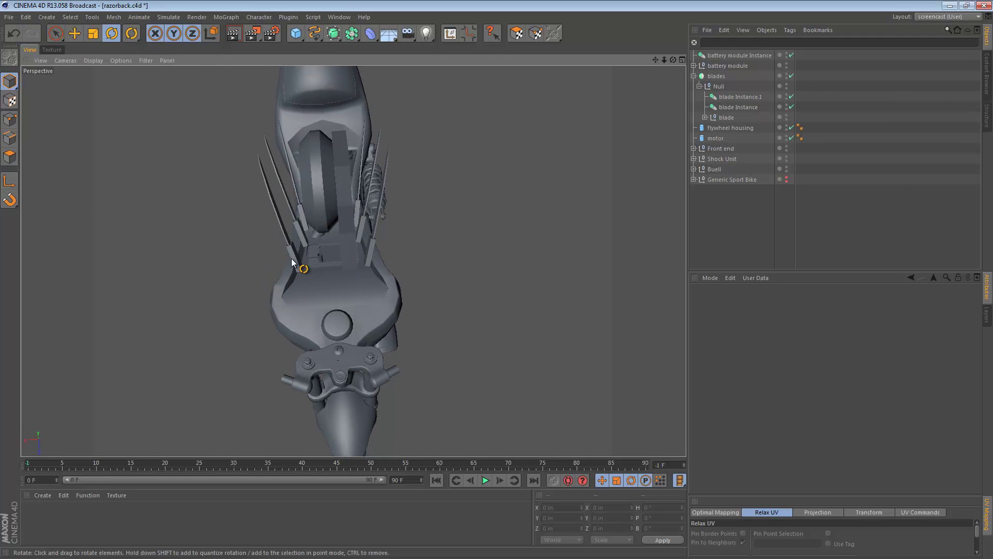
{"action": "left_click", "coordinate": [291, 257]}
{"action": "left_click", "coordinate": [293, 257]}
{"action": "key", "text": "e"}
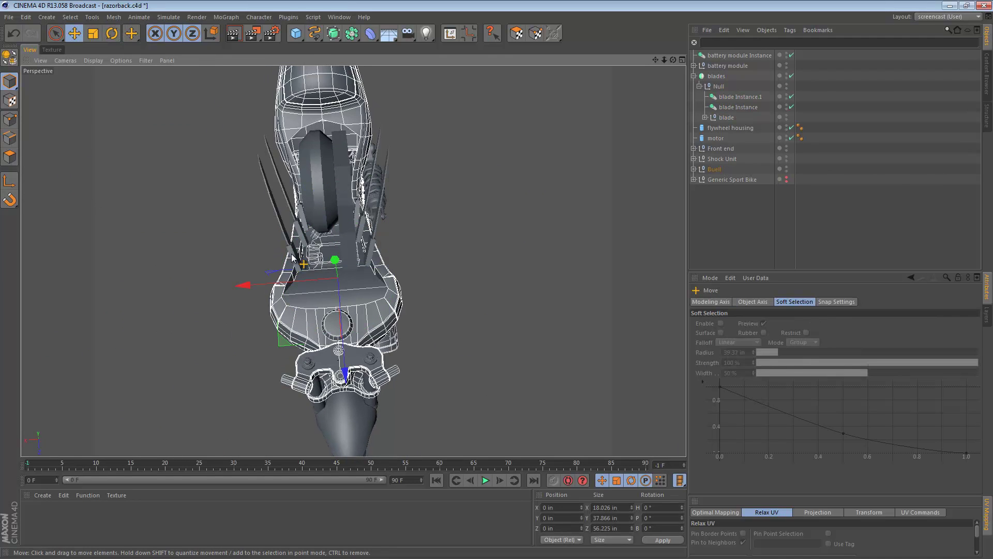
{"action": "left_click", "coordinate": [371, 250]}
{"action": "left_click", "coordinate": [371, 250]}
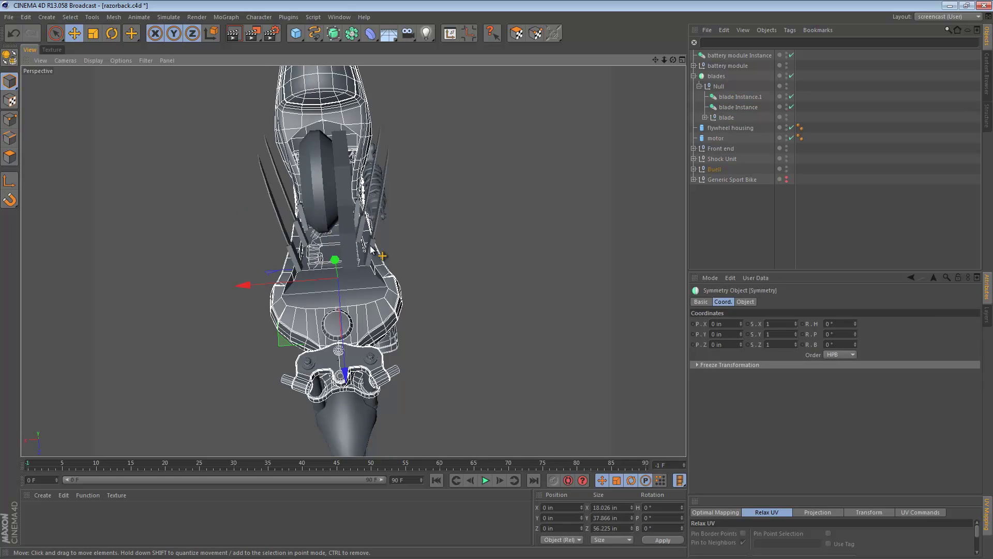
{"action": "left_click", "coordinate": [738, 107]}
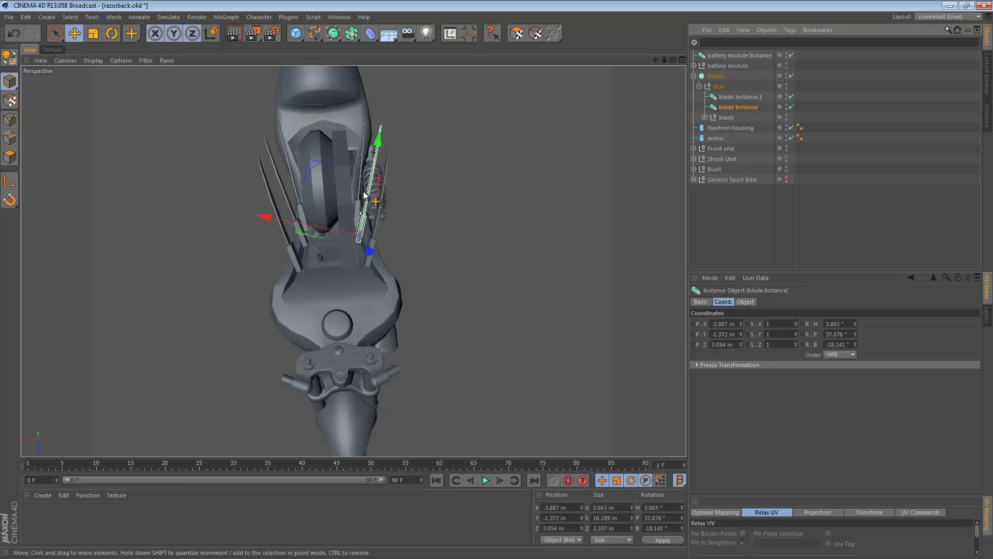
{"action": "key", "text": "r"}
{"action": "left_click_drag", "start_coordinate": [355, 178], "coordinate": [359, 178]}
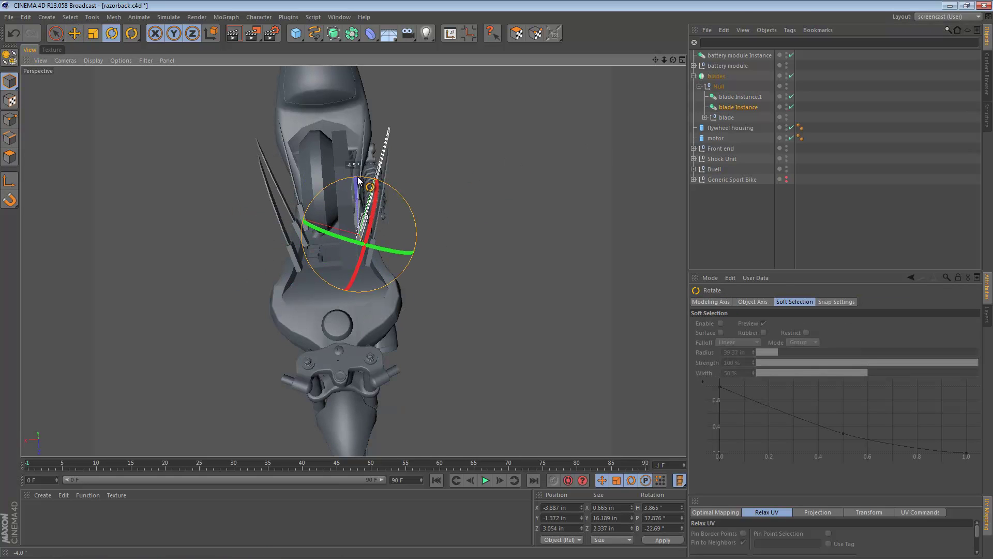
Rotate the front blade instance slightly outward around its bank axis and clear the selection
{"action": "left_click", "coordinate": [727, 117]}
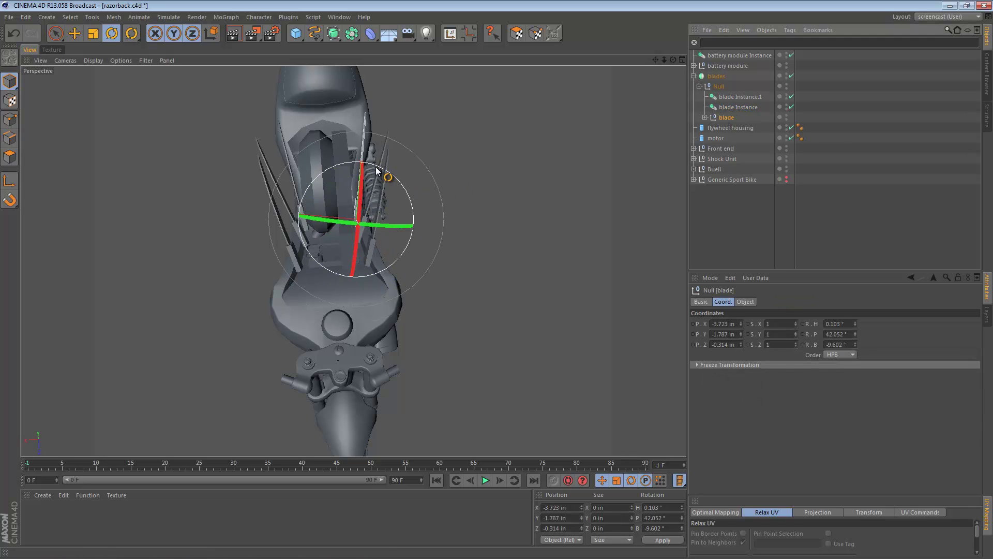
{"action": "left_click", "coordinate": [740, 97]}
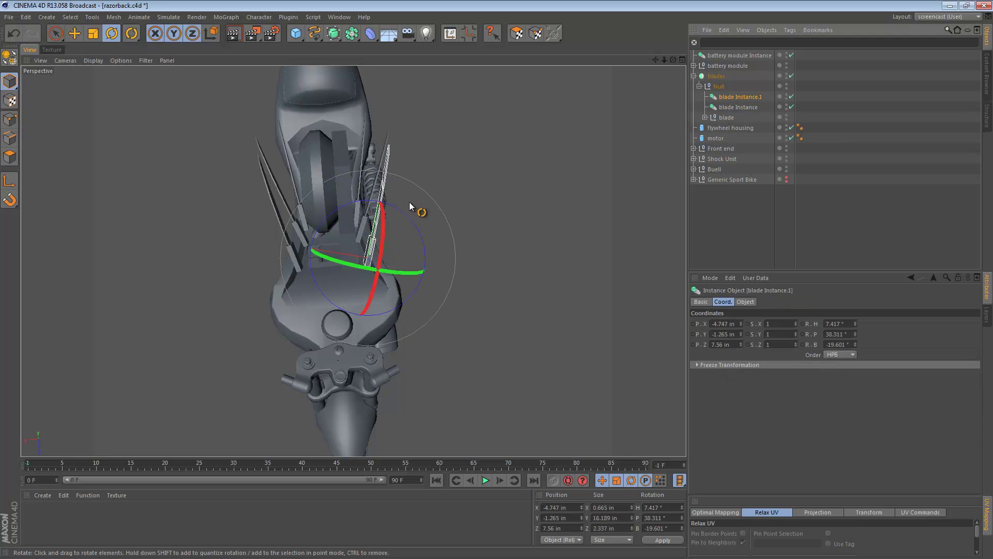
{"action": "left_click_drag", "start_coordinate": [401, 215], "coordinate": [407, 226]}
{"action": "left_click_drag", "start_coordinate": [347, 286], "coordinate": [440, 251], "text": "alt"}
{"action": "key", "text": "ctrl+shift+a"}
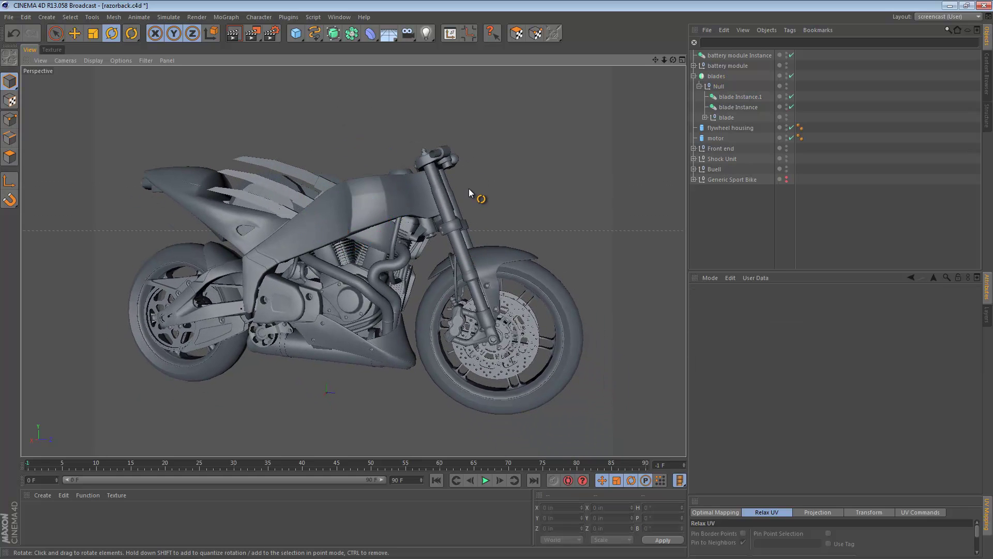
Examine the lowered row of blades on the motorcycle from the side and from above
{"action": "mouse_move", "coordinate": [419, 230]}
{"action": "left_mouse_down", "text": "alt"}
{"action": "mouse_move", "coordinate": [490, 215]}
{"action": "mouse_move", "coordinate": [410, 243]}
{"action": "left_mouse_up", "text": "alt"}
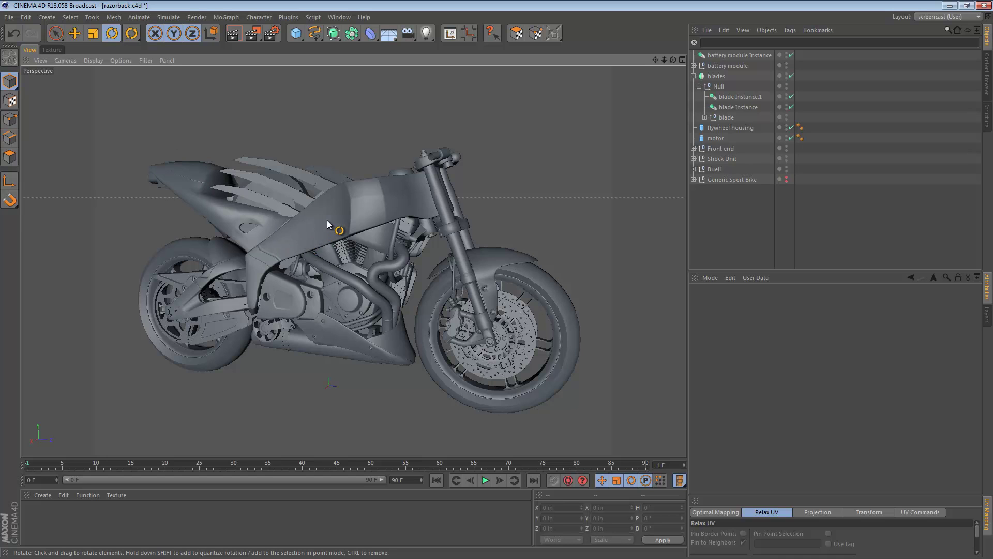
{"action": "left_click_drag", "start_coordinate": [326, 224], "coordinate": [396, 196], "text": "alt"}
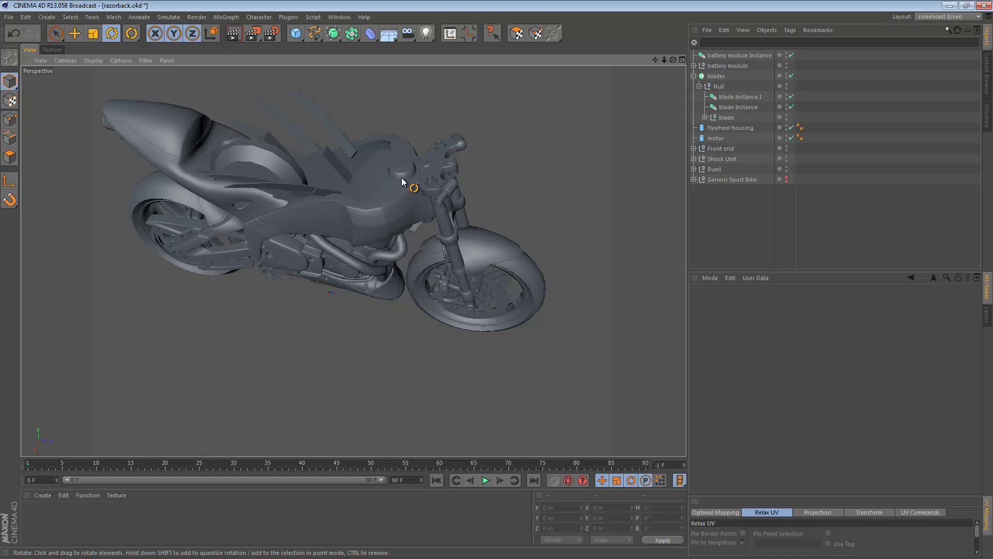
{"action": "left_click_drag", "start_coordinate": [223, 199], "coordinate": [356, 141], "text": "alt"}
{"action": "left_click_drag", "start_coordinate": [380, 233], "coordinate": [380, 255], "text": "alt"}
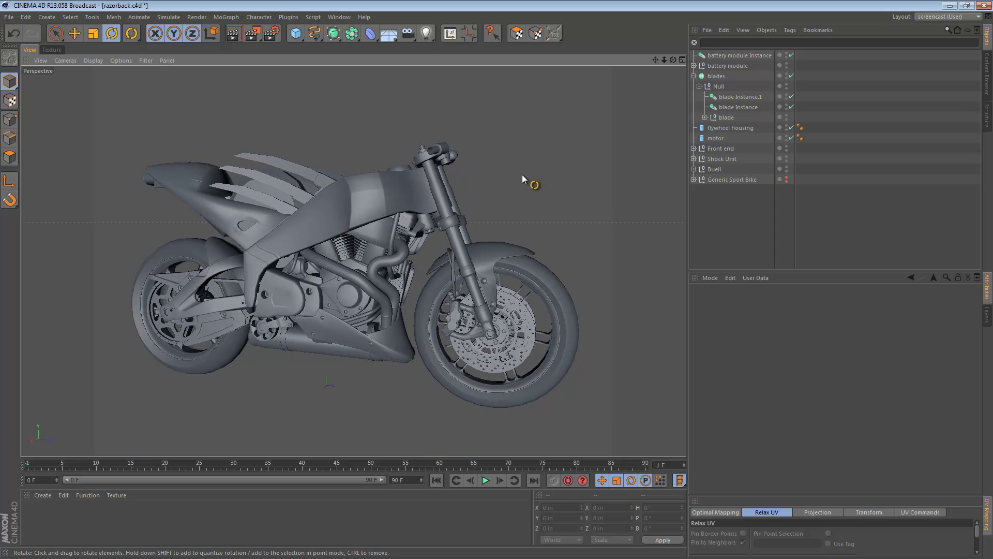